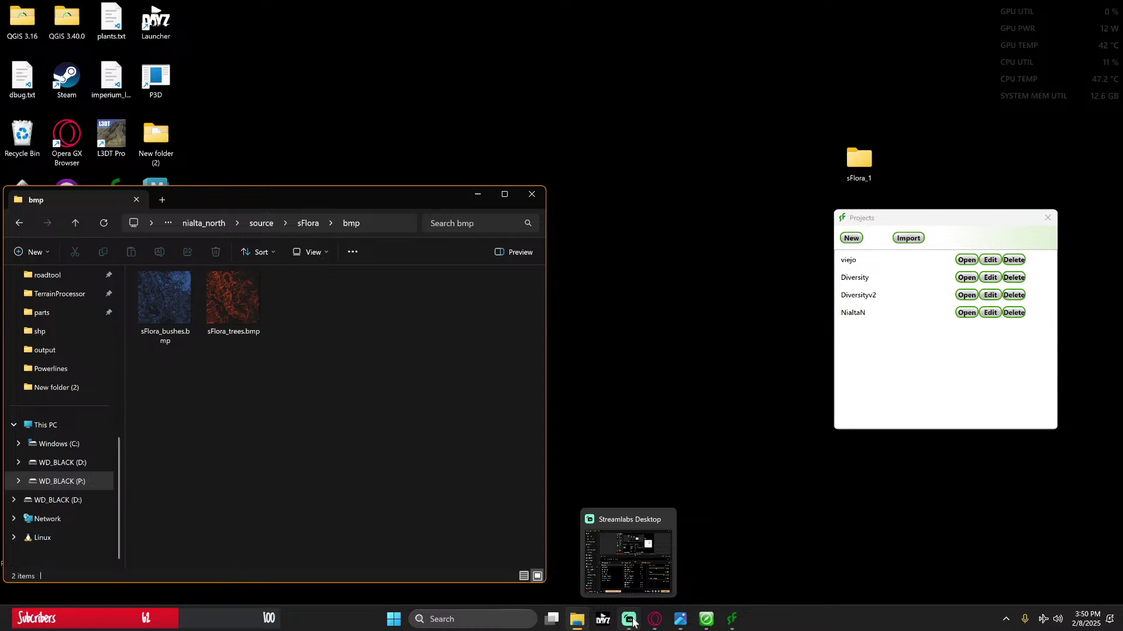
# Step: Switch to Terrain Builder, inspect the wooded area east of the green fields on the nialta_north map, and minimize it
pyautogui.moveTo(273, 199); pyautogui.dragTo(270, 183)
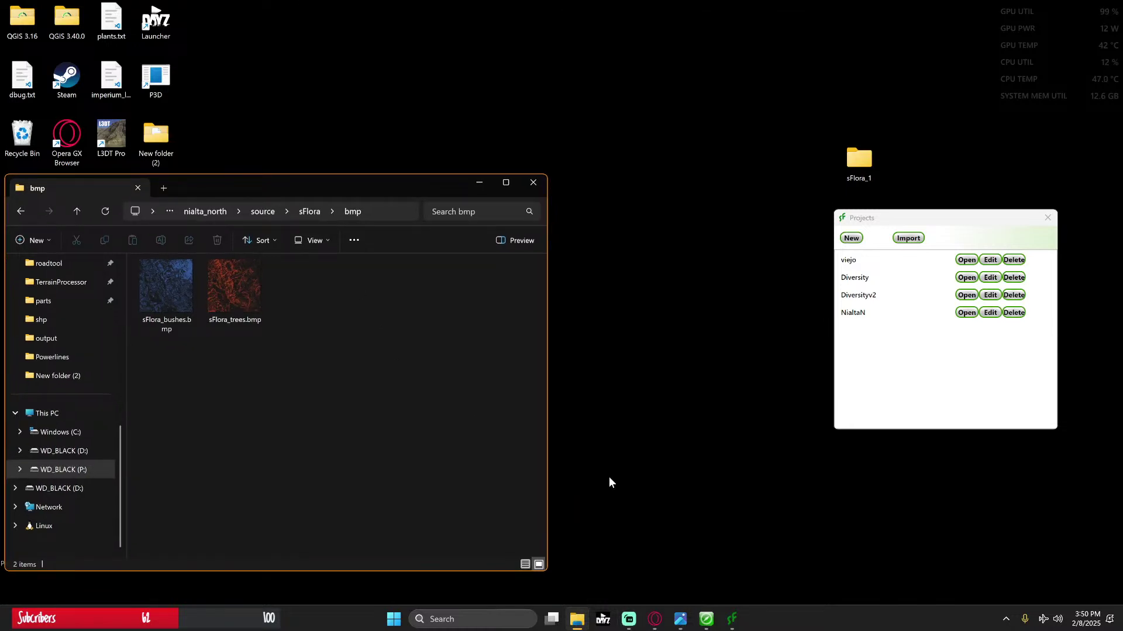
pyautogui.click(708, 621)
pyautogui.moveTo(523, 287); pyautogui.dragTo(502, 296, button='middle')
pyautogui.scroll(6, 502, 295)
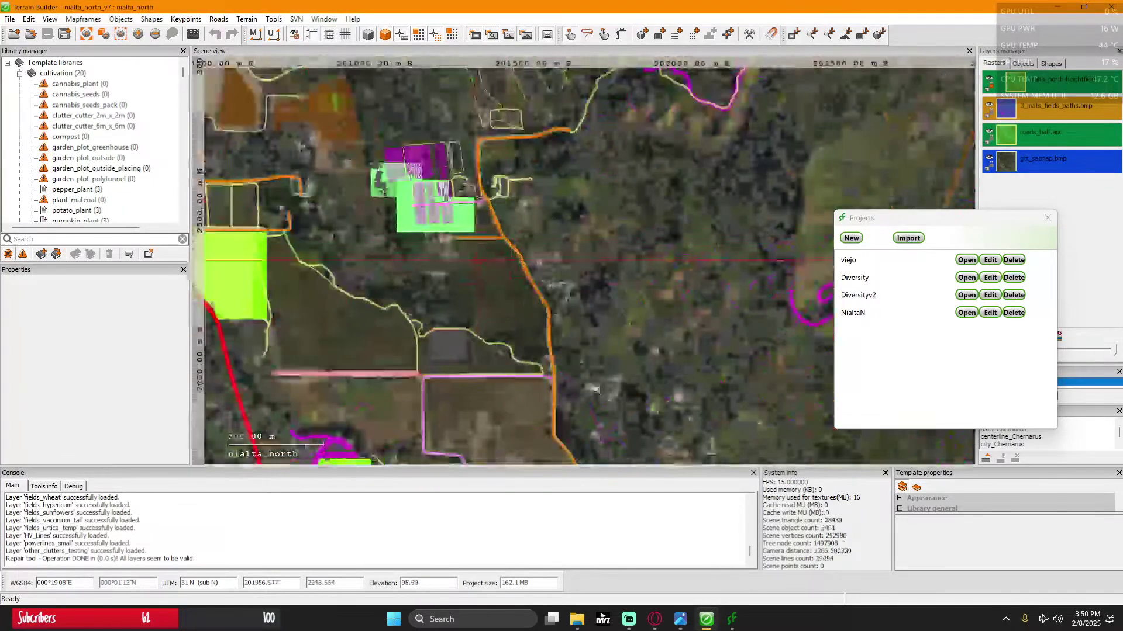
pyautogui.moveTo(639, 232); pyautogui.dragTo(502, 306, button='middle')
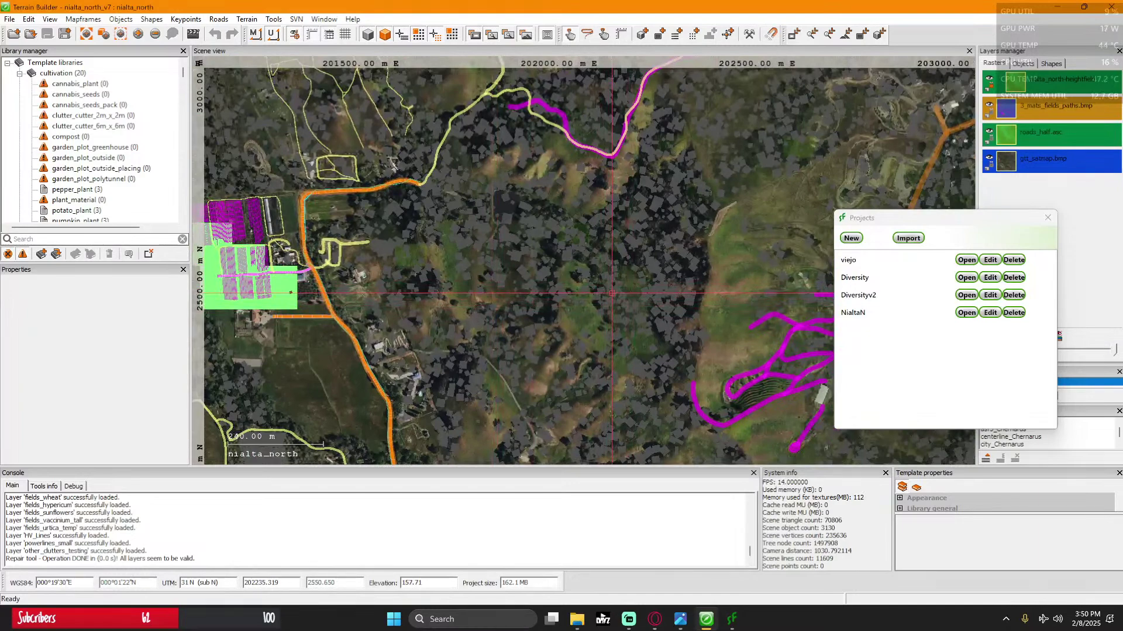
pyautogui.click(1057, 7)
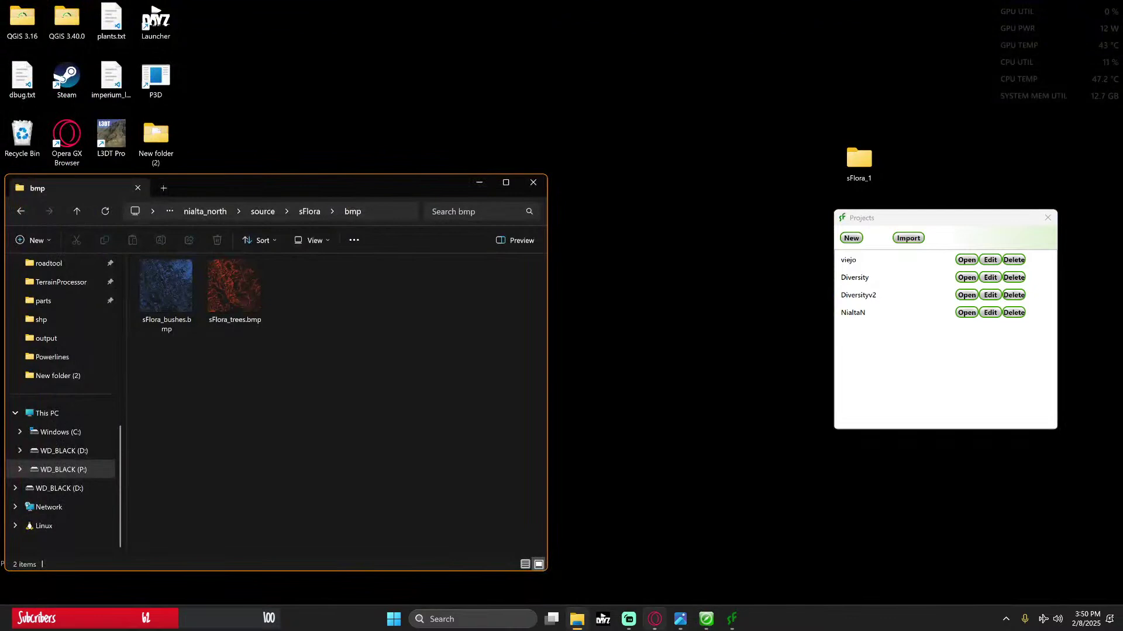
# Step: Switch to the browser, bring up the tbs.png vegetation chart, and move the sFlora Projects window clear of it
pyautogui.click(653, 625)
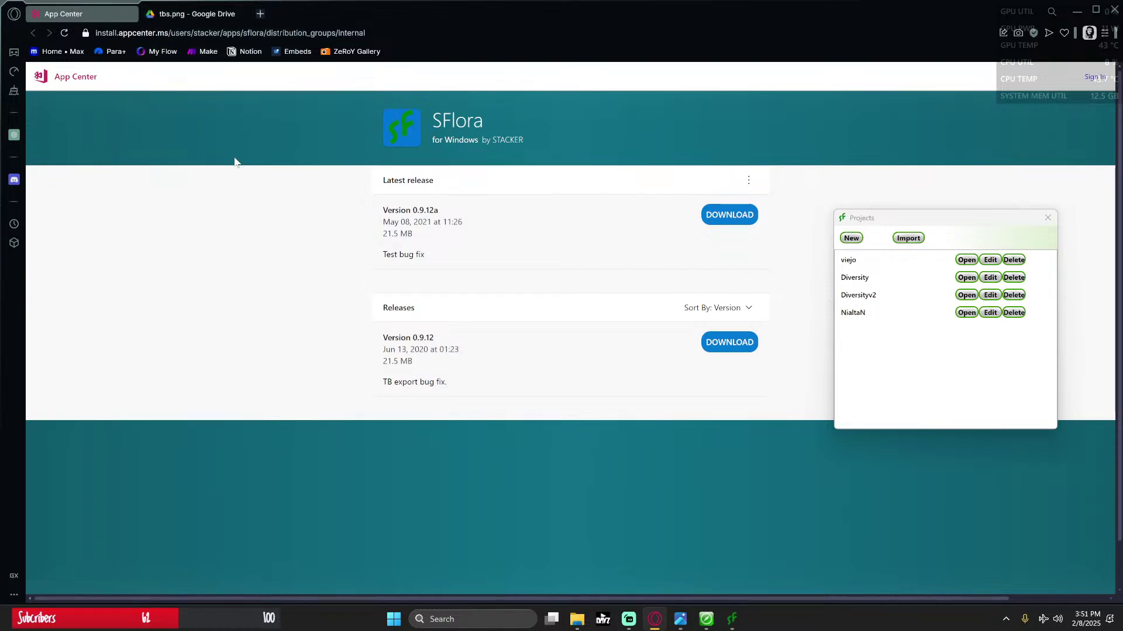
pyautogui.click(177, 13)
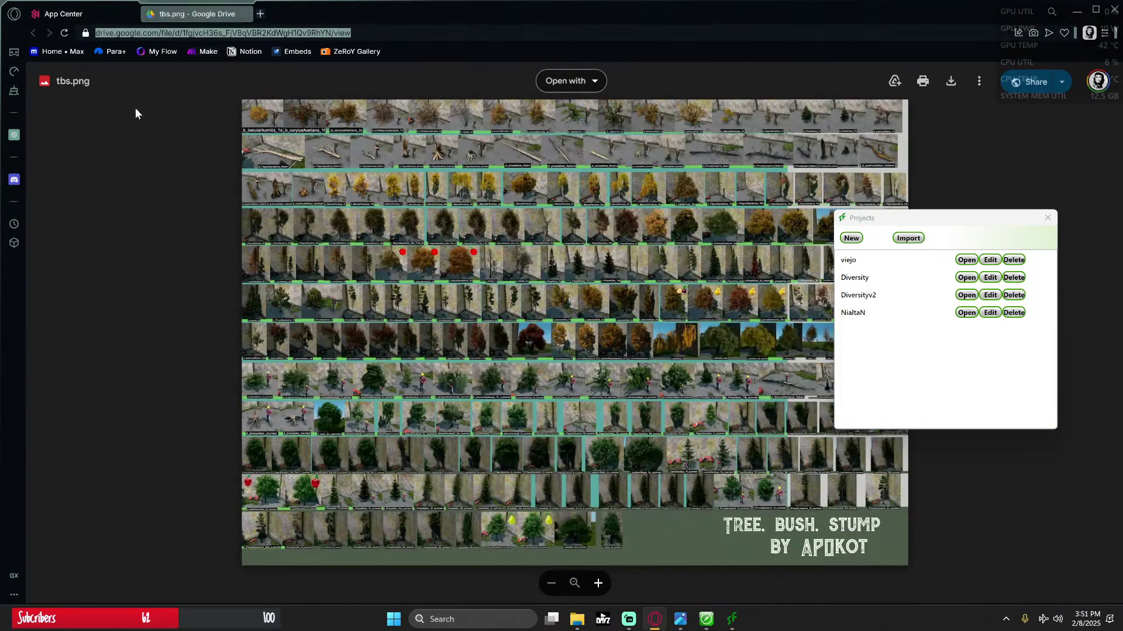
pyautogui.click(895, 233)
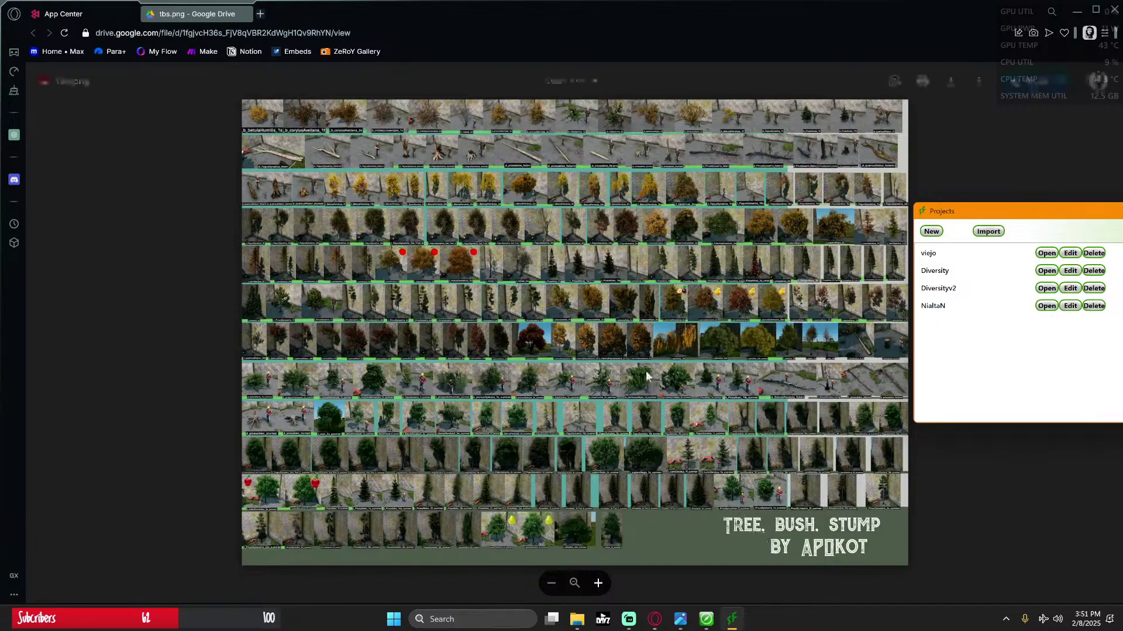
# Step: Examine the tree, bush and stump models and their class names in the tbs.png chart, and minimize the browser
pyautogui.scroll(4, 554, 316)
pyautogui.scroll(3, 610, 314)
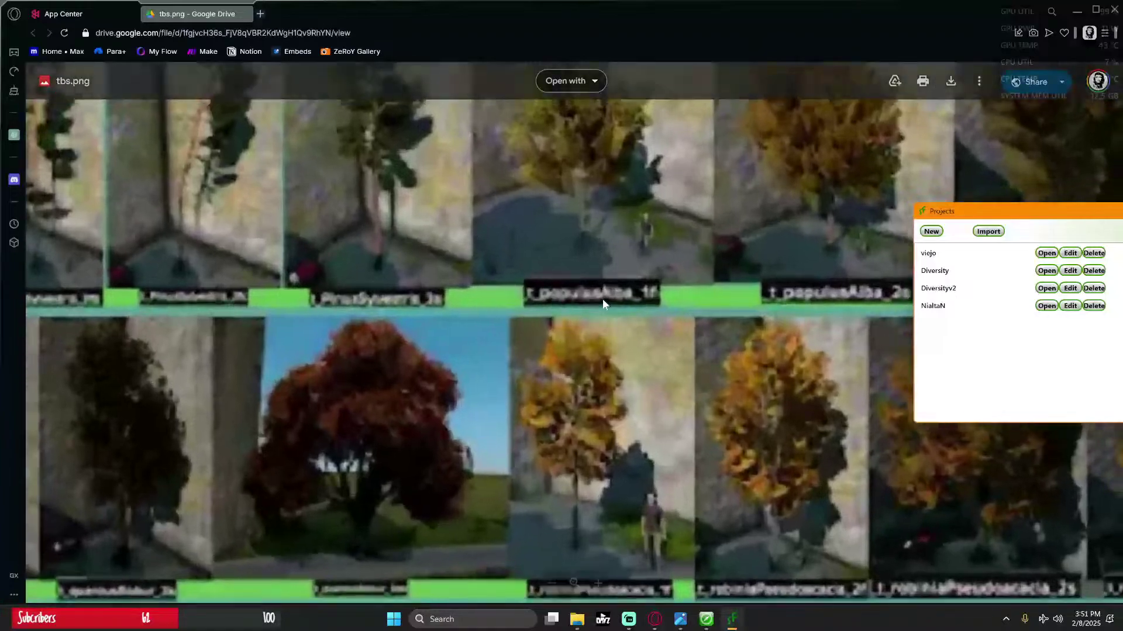
pyautogui.scroll(-5, 602, 302)
pyautogui.scroll(-3, 603, 302)
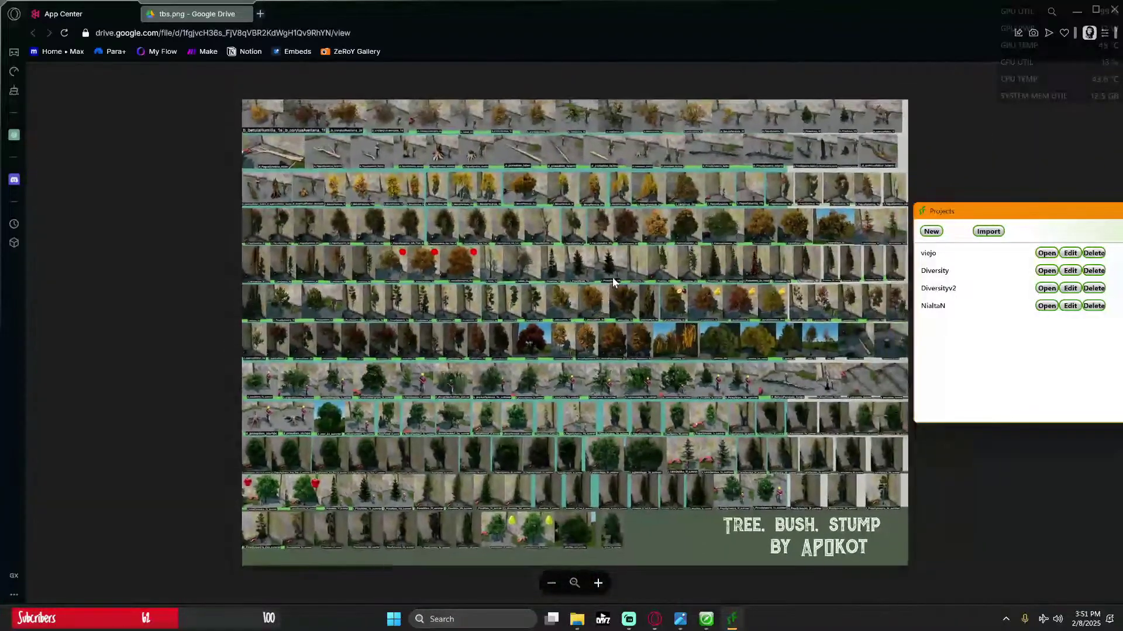
pyautogui.scroll(3, 601, 263)
pyautogui.scroll(-3, 602, 264)
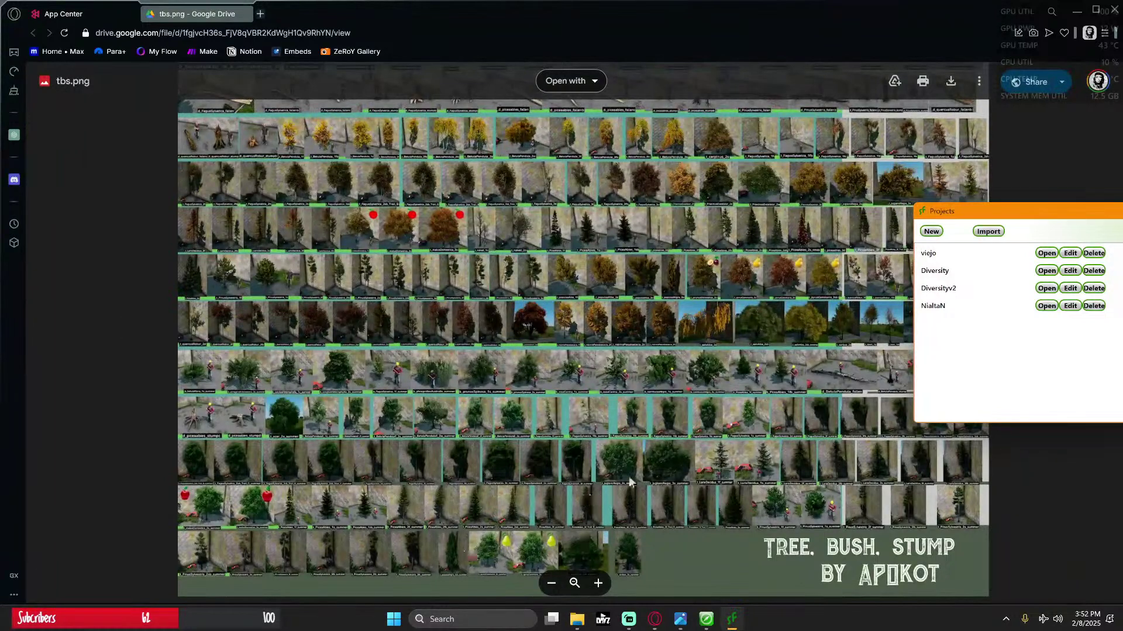
pyautogui.scroll(-2, 637, 396)
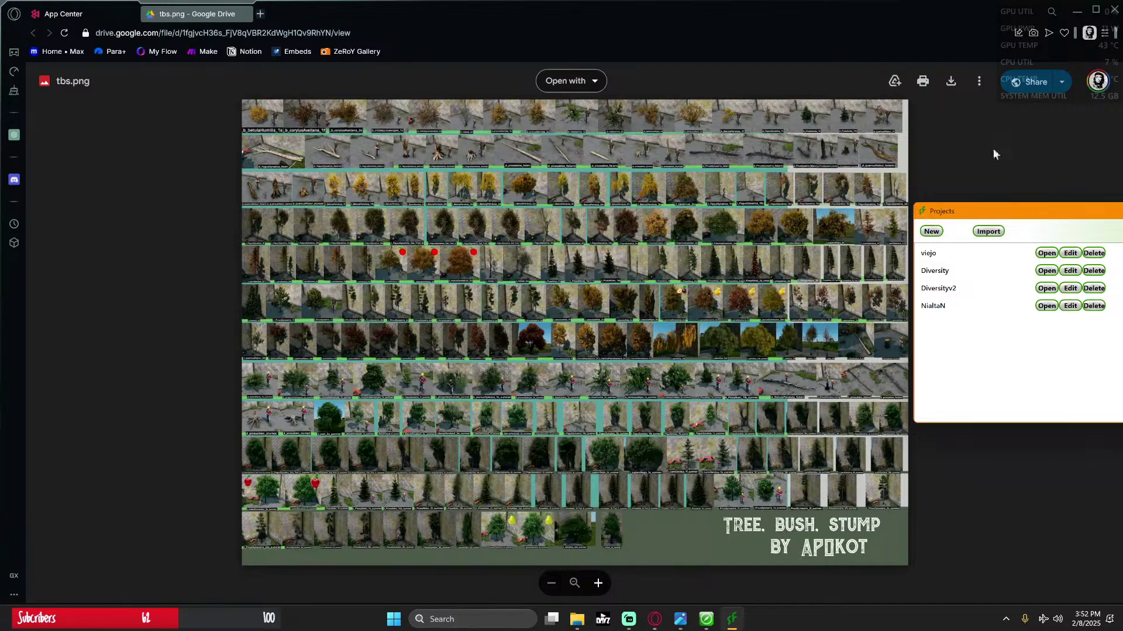
pyautogui.scroll(3, 696, 208)
pyautogui.scroll(-3, 697, 206)
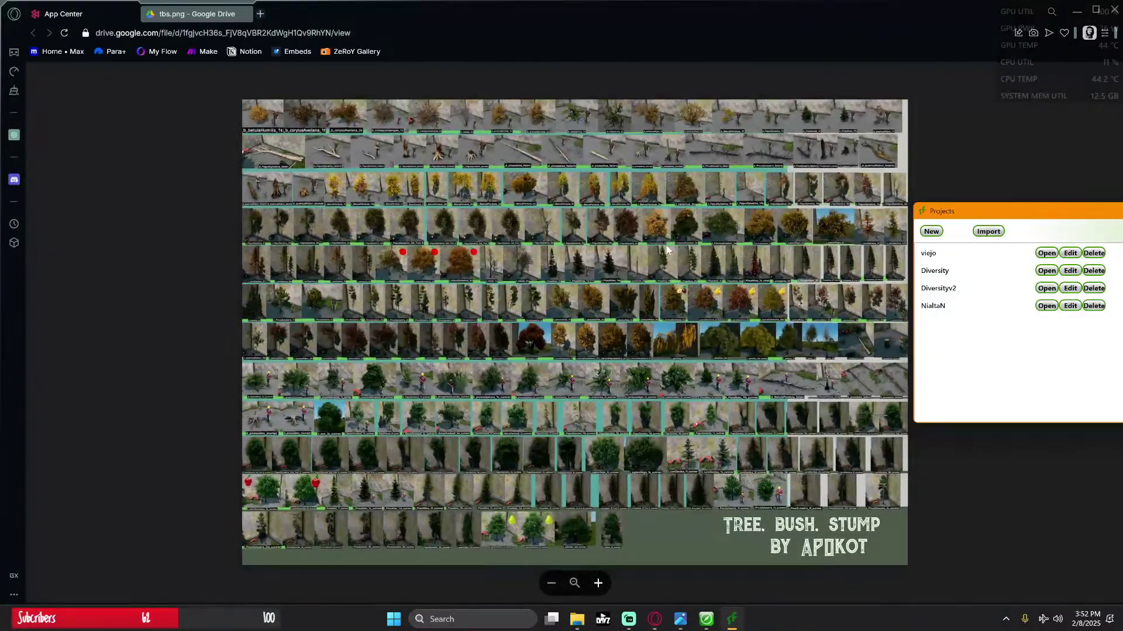
pyautogui.scroll(3, 667, 250)
pyautogui.scroll(-2, 684, 234)
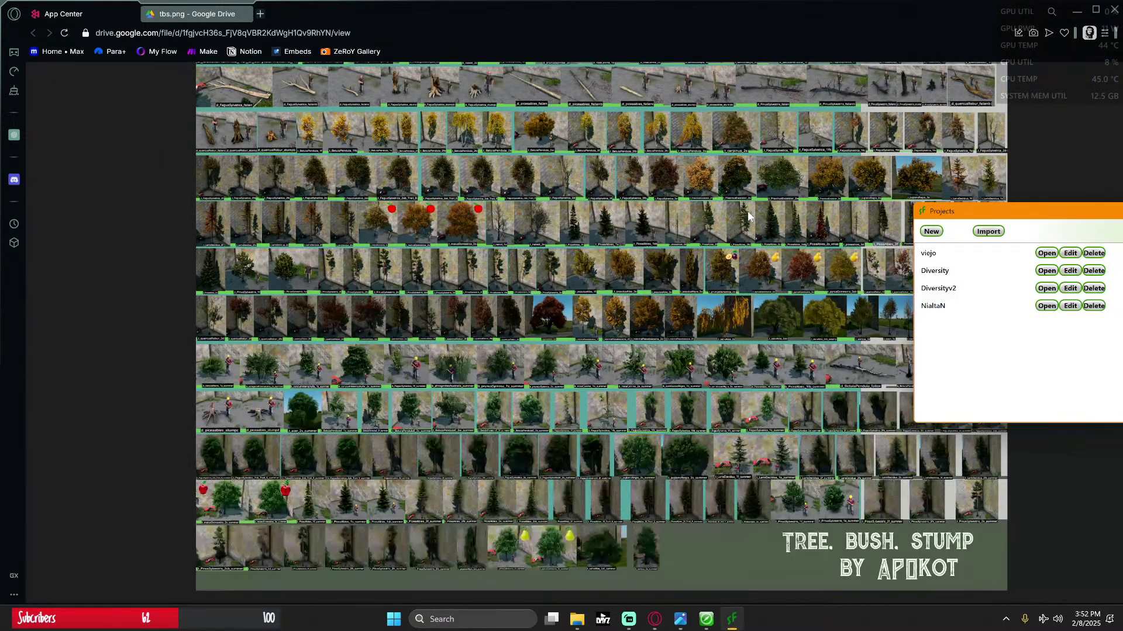
pyautogui.click(1075, 13)
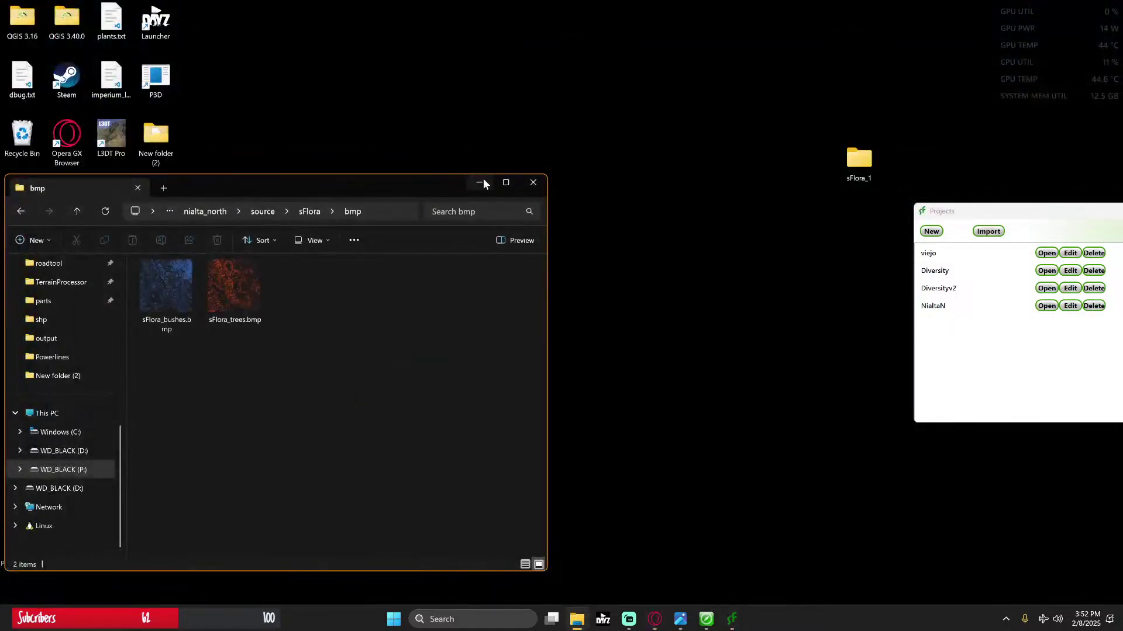
# Step: Minimize the bmp folder window and view the wider forest distribution on the nialta_north map in Terrain Builder
pyautogui.click(479, 183)
pyautogui.click(706, 619)
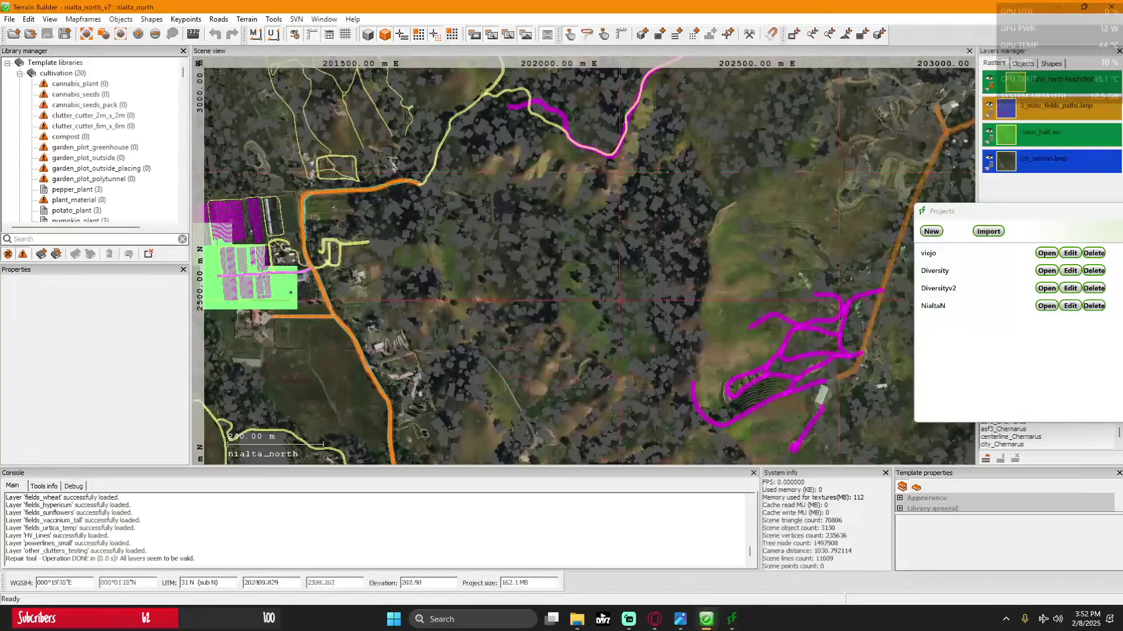
pyautogui.scroll(-5, 369, 416)
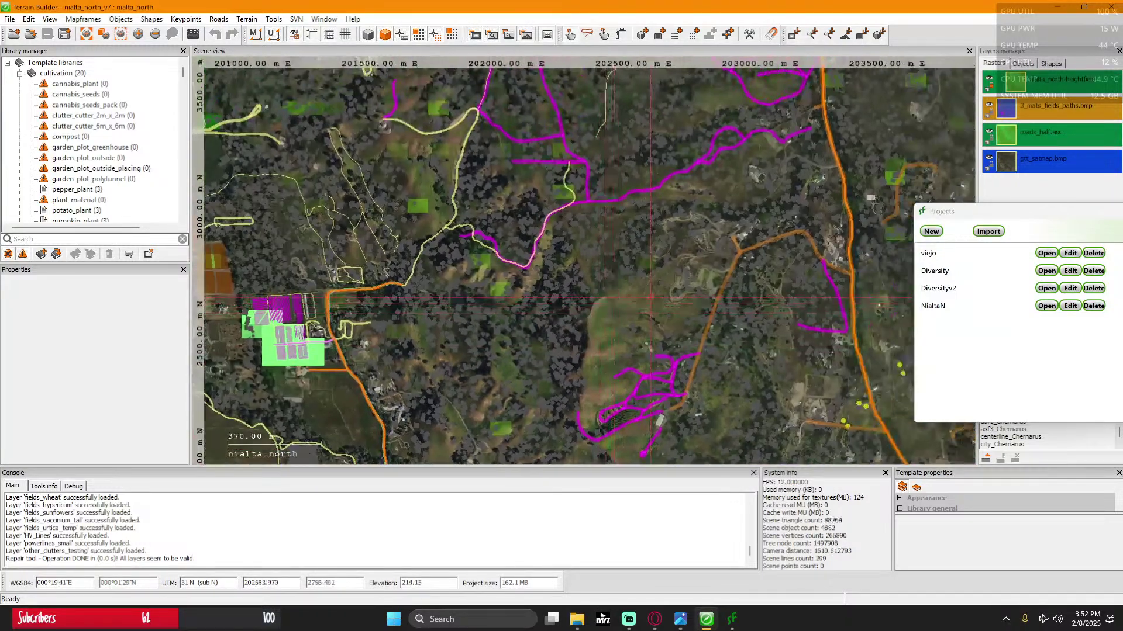
# Step: Move the Projects window off the map view and close sFlora completely
pyautogui.moveTo(955, 213); pyautogui.dragTo(789, 89)
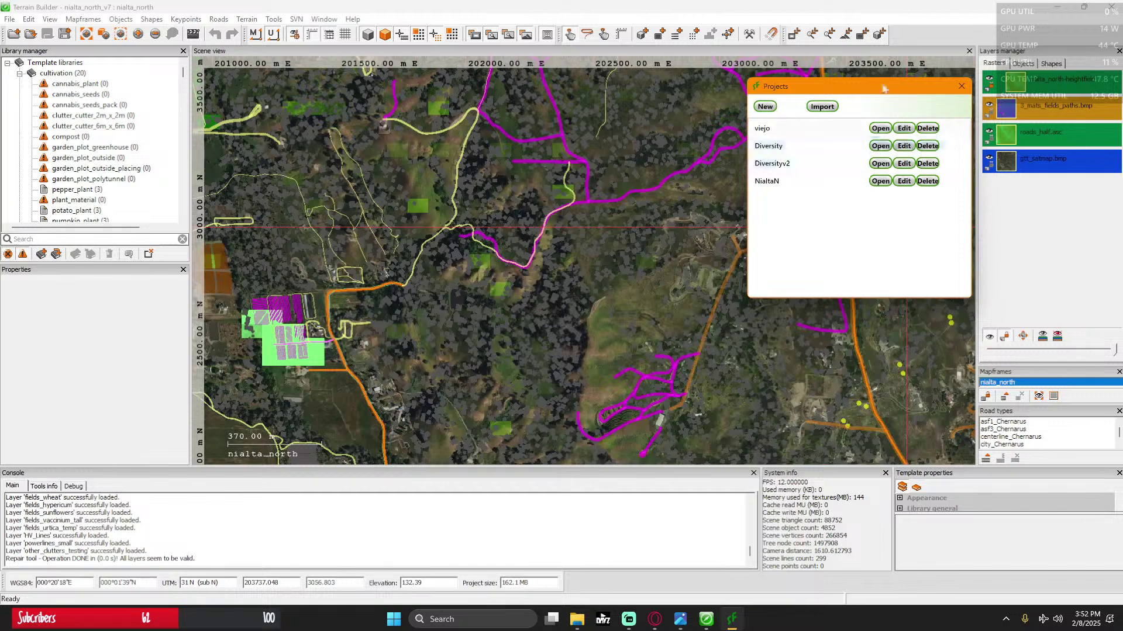
pyautogui.moveTo(850, 86); pyautogui.dragTo(113, 282)
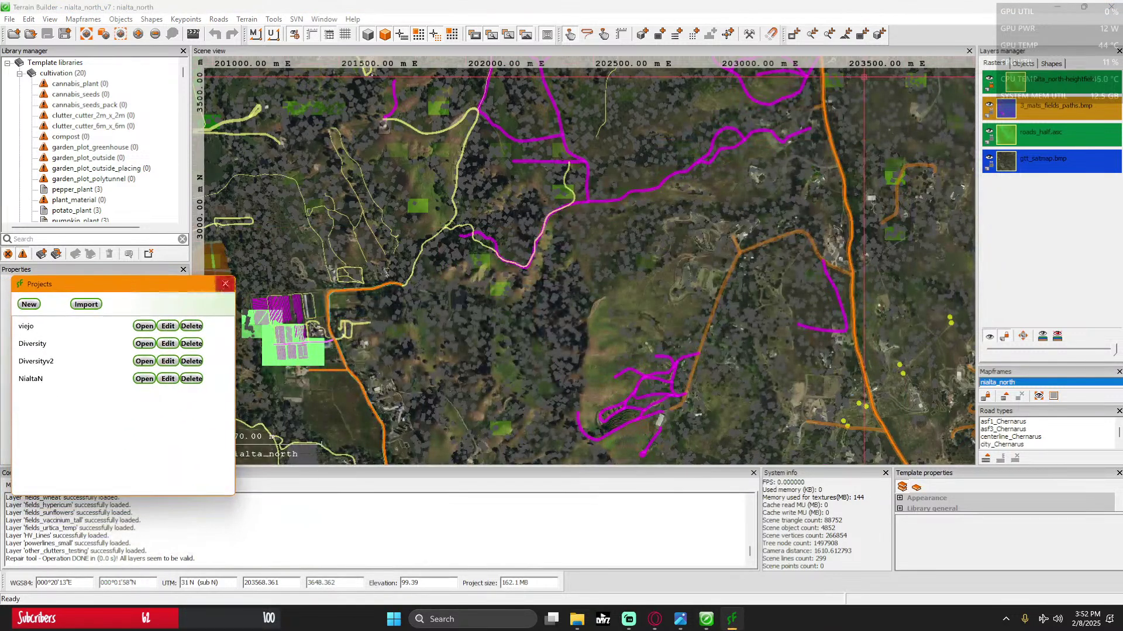
pyautogui.click(223, 286)
pyautogui.click(789, 145)
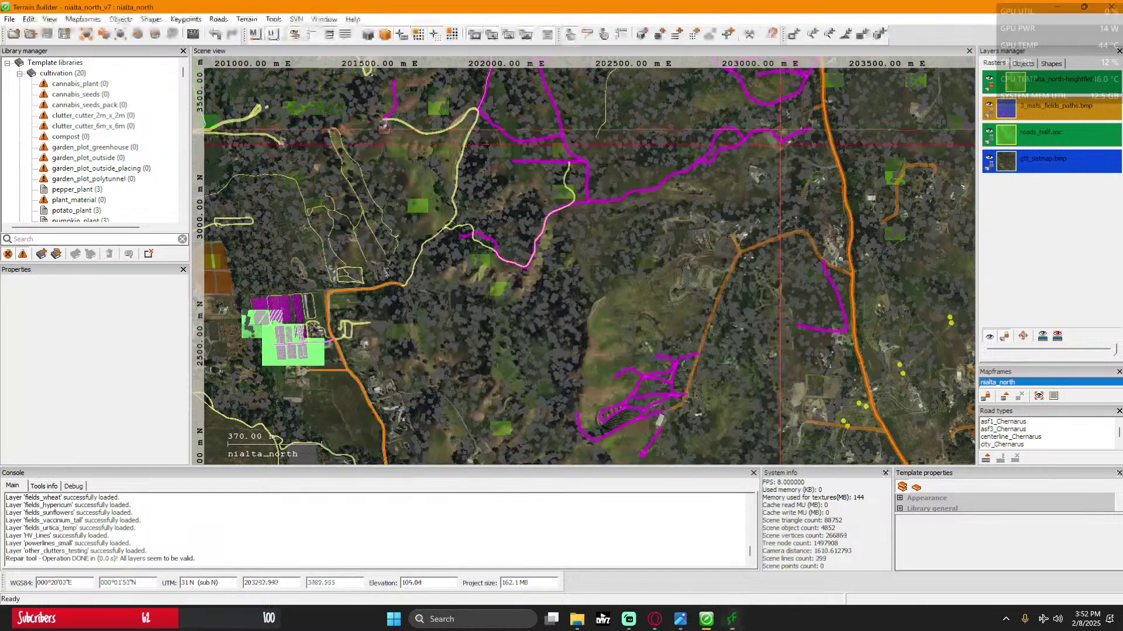
pyautogui.rightClick(731, 619)
pyautogui.click(721, 570)
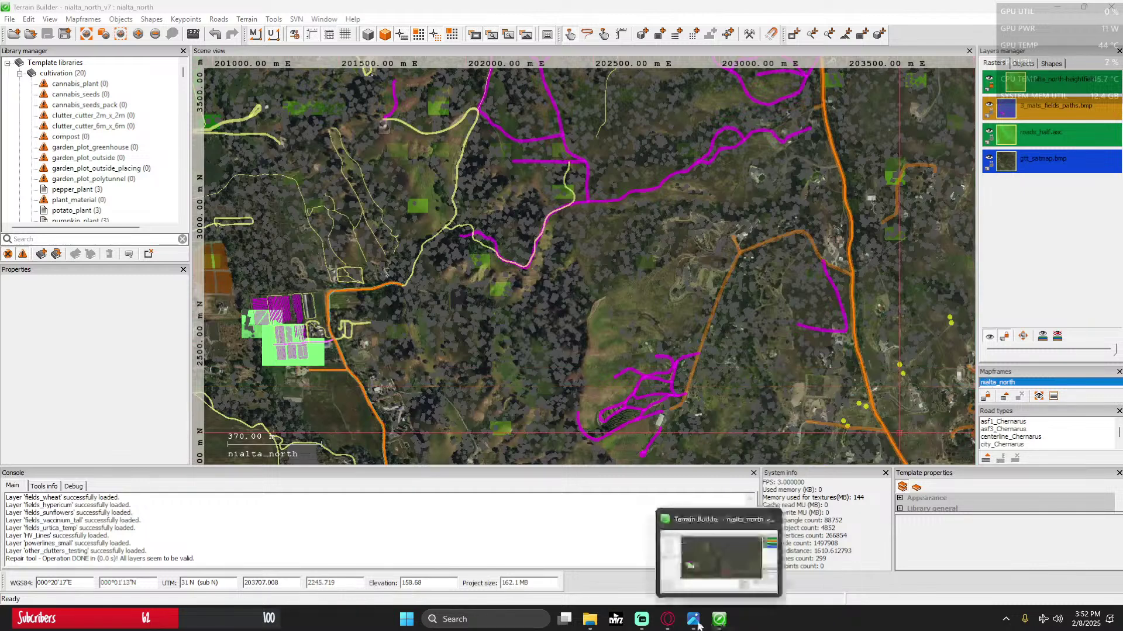
# Step: Bring the bmp folder window back over the map and open the sFlora_bushes.bmp mask in the image viewer
pyautogui.moveTo(643, 621)
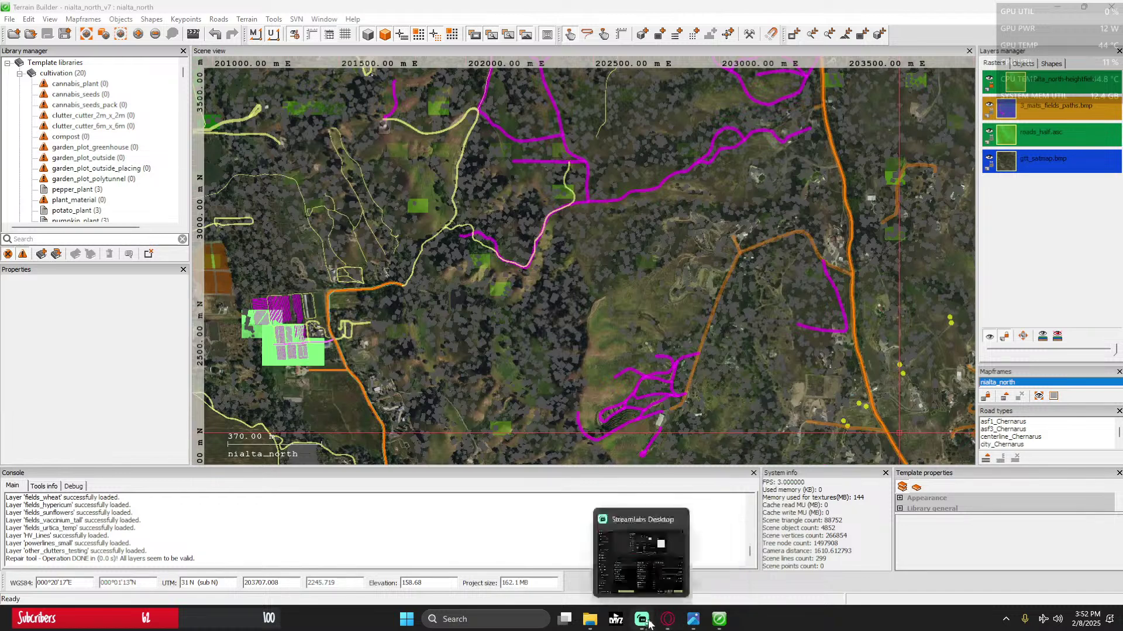
pyautogui.click(597, 621)
pyautogui.moveTo(368, 208); pyautogui.dragTo(687, 138)
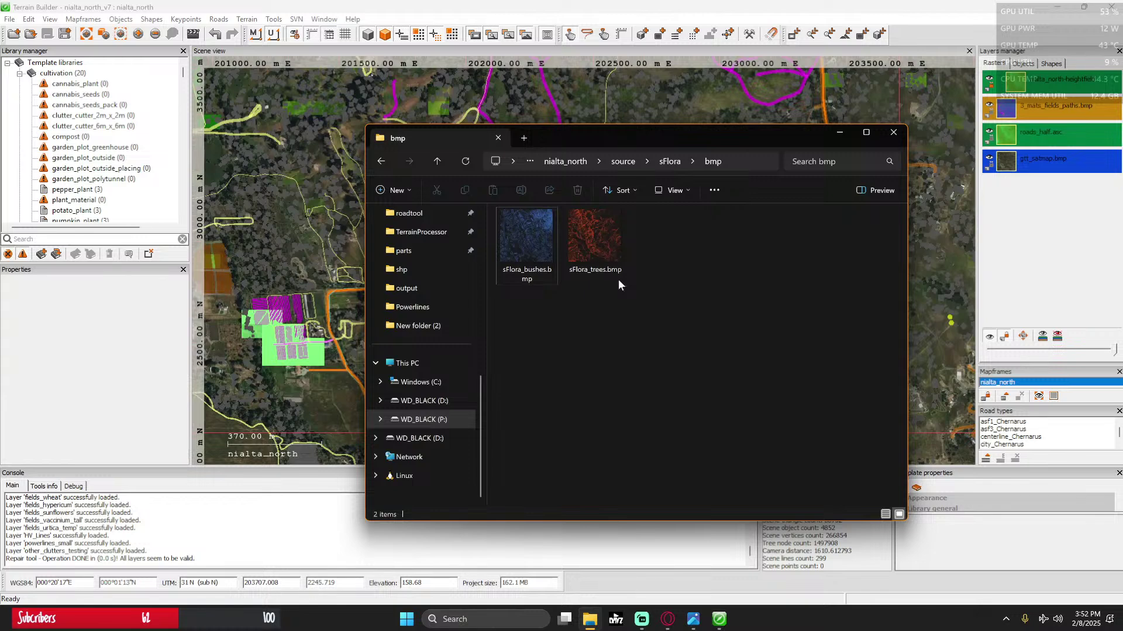
pyautogui.doubleClick(535, 246)
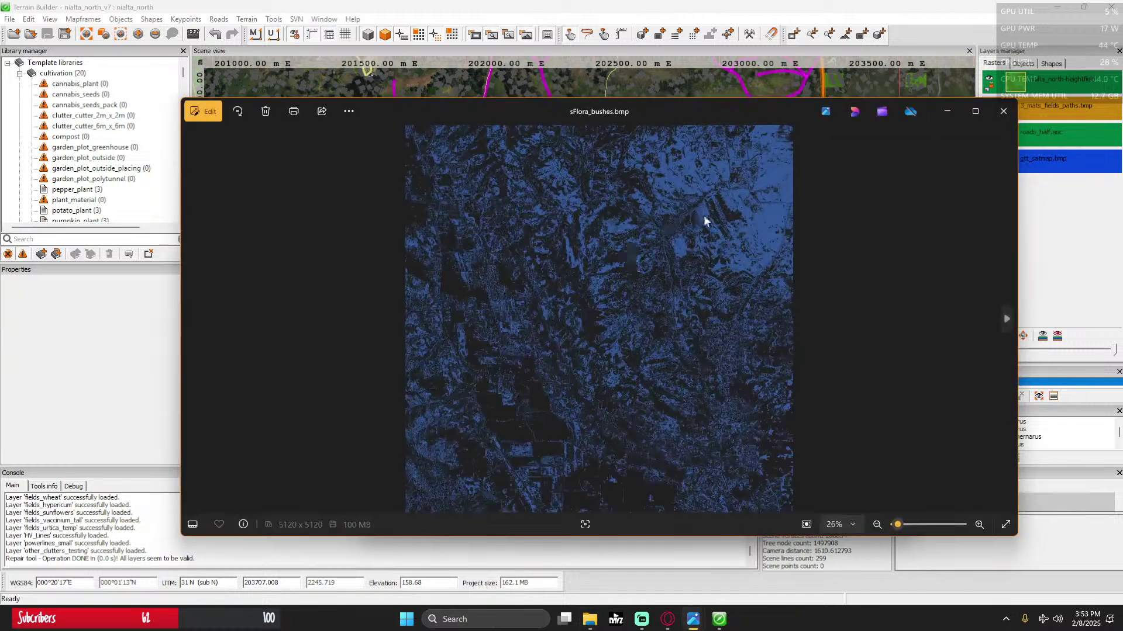
pyautogui.moveTo(672, 109); pyautogui.dragTo(630, 78)
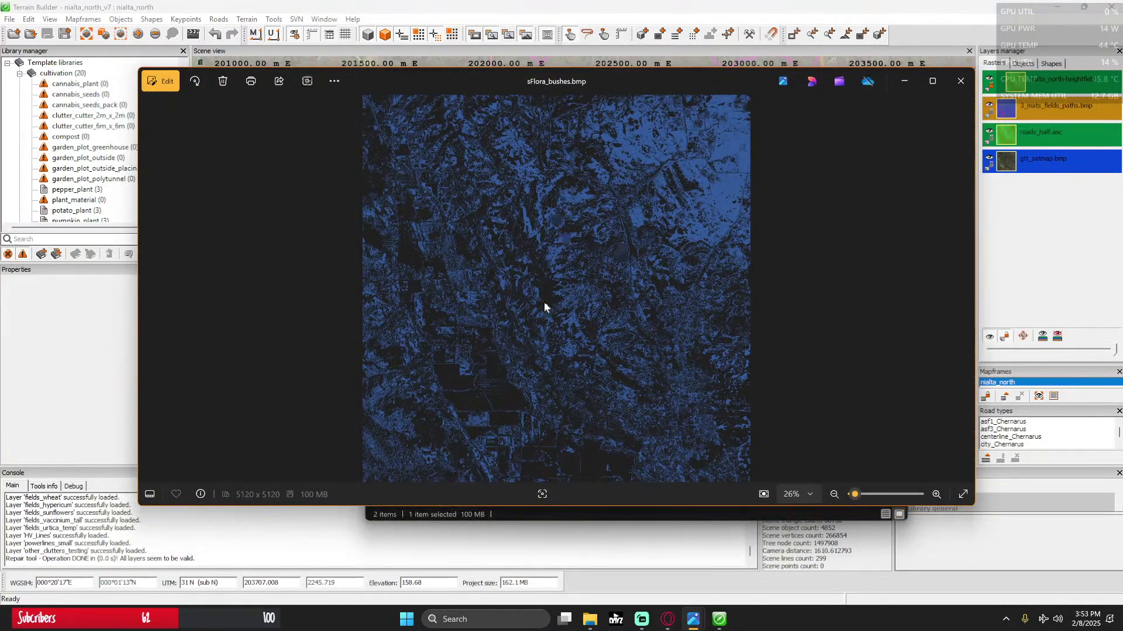
# Step: Examine the blue bush areas in sFlora_bushes.bmp closely, especially the dense northeastern region, and return to the full mask
pyautogui.scroll(6, 489, 346)
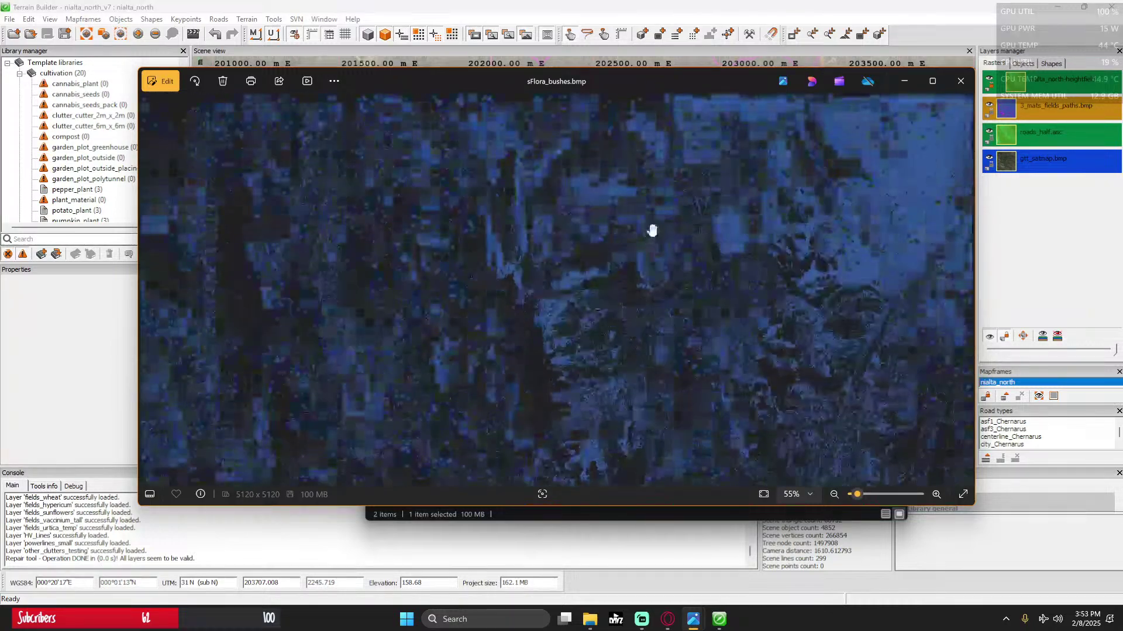
pyautogui.scroll(3, 731, 187)
pyautogui.scroll(-3, 772, 222)
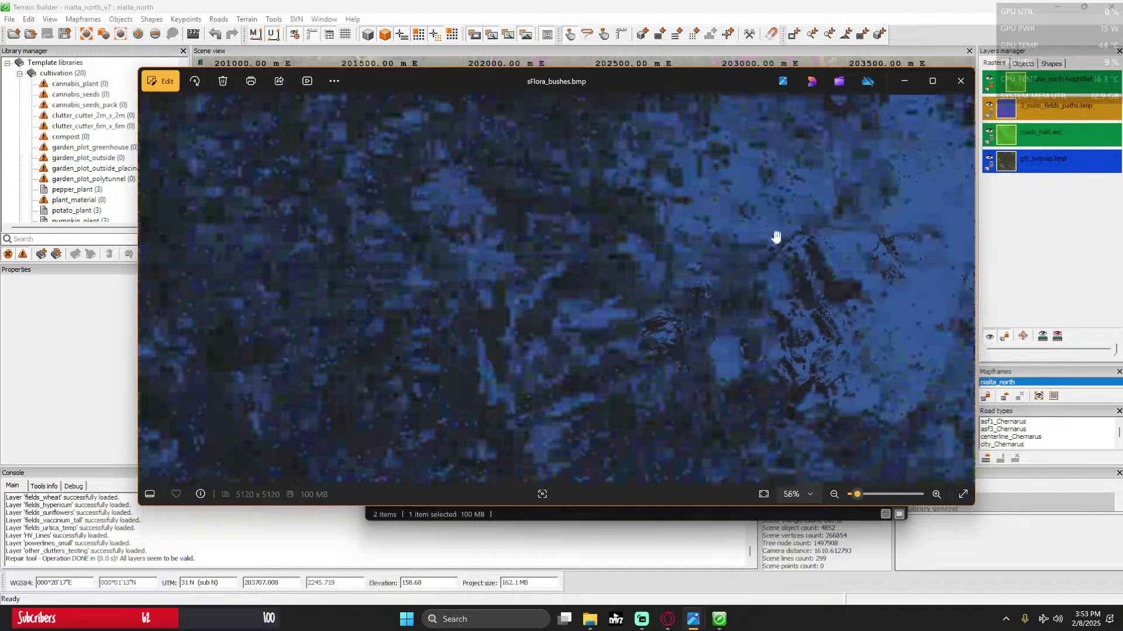
pyautogui.scroll(-2, 744, 250)
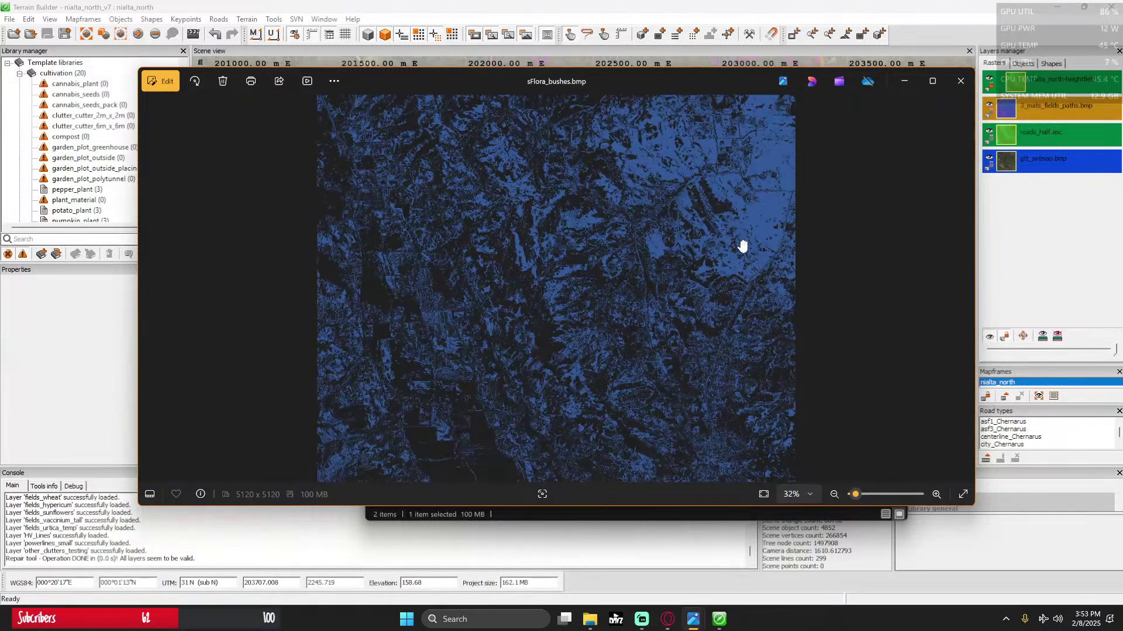
pyautogui.scroll(2, 653, 217)
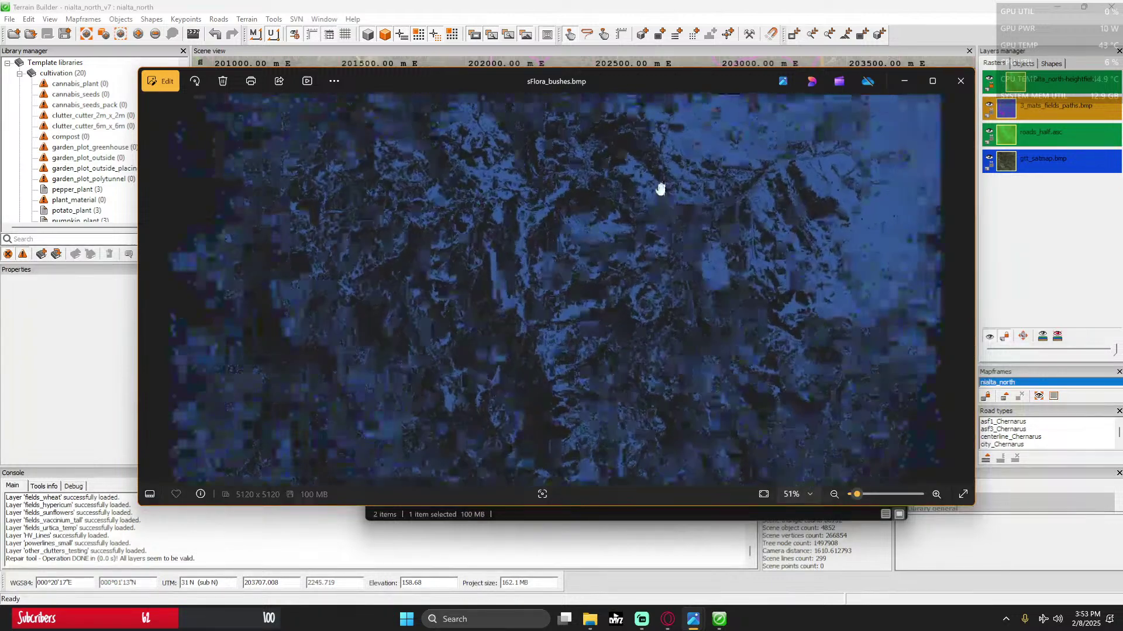
pyautogui.scroll(-2, 740, 233)
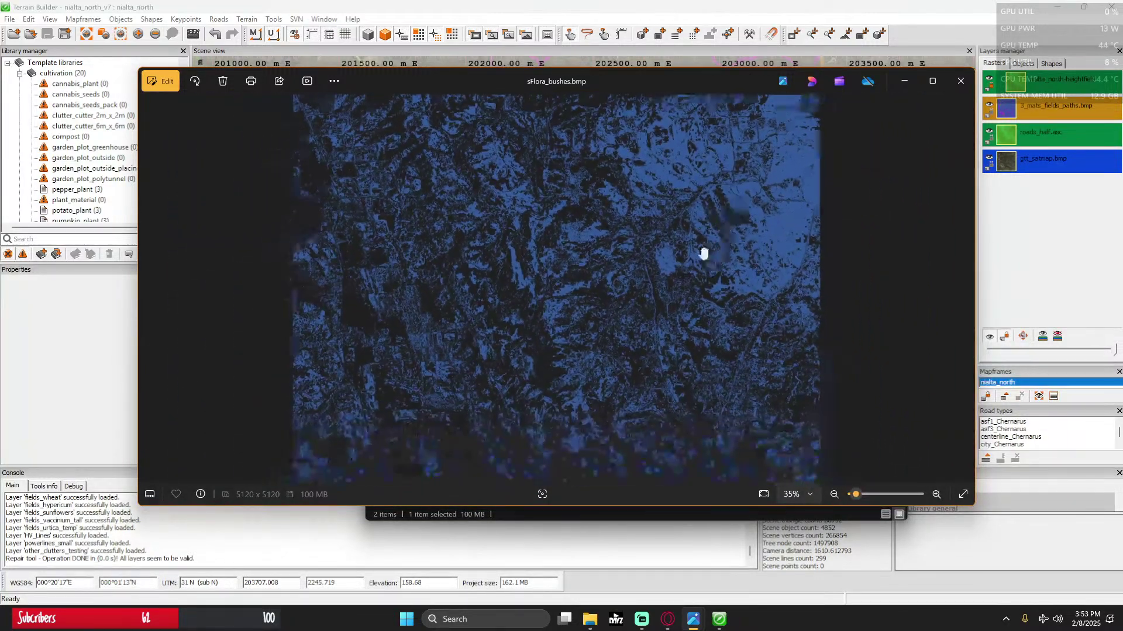
pyautogui.scroll(4, 676, 214)
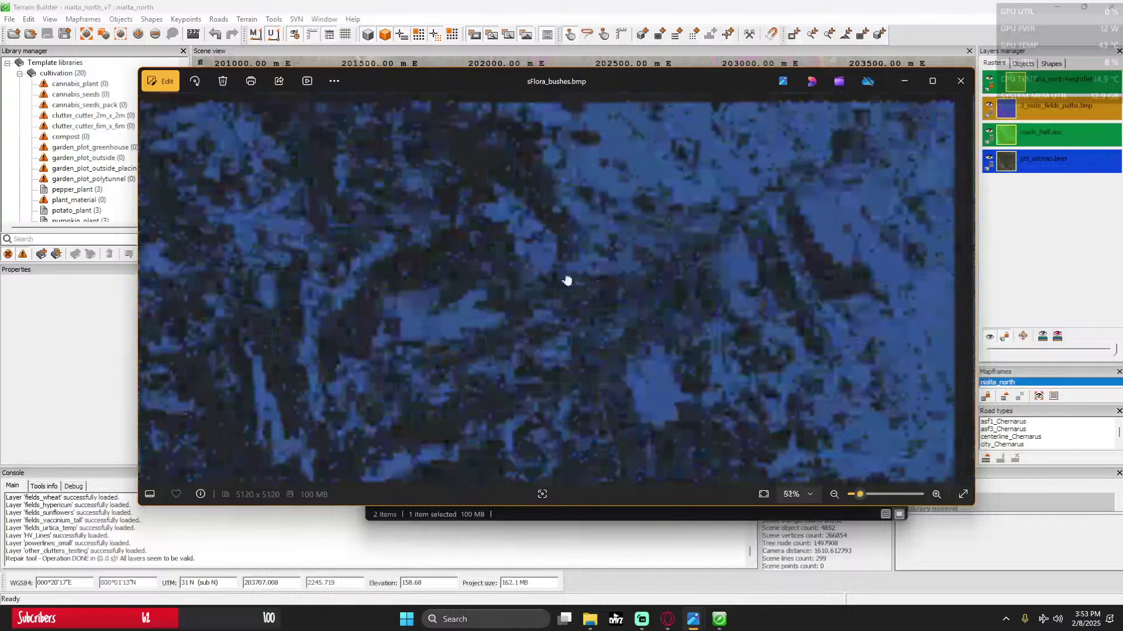
pyautogui.scroll(-5, 787, 238)
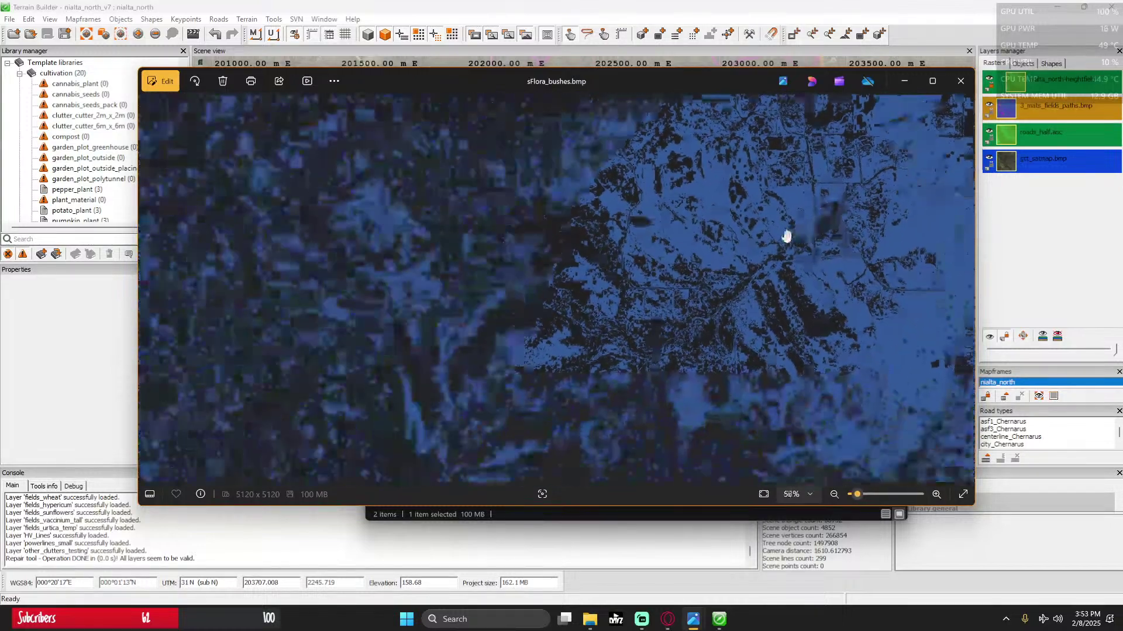
pyautogui.scroll(3, 689, 231)
pyautogui.scroll(1, 586, 171)
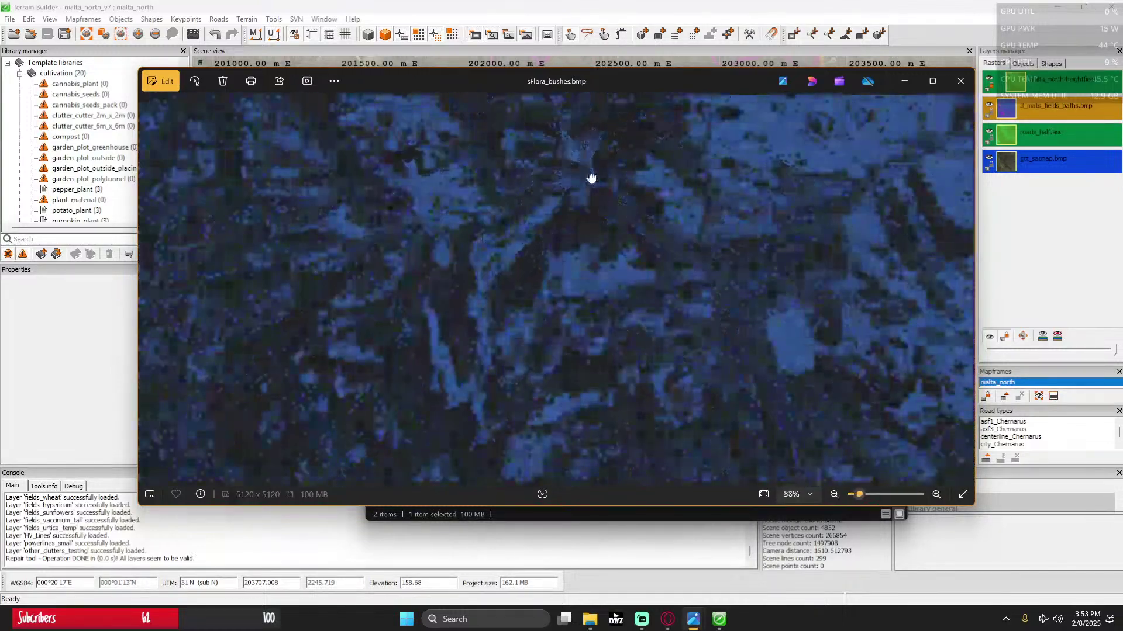
pyautogui.scroll(-4, 565, 213)
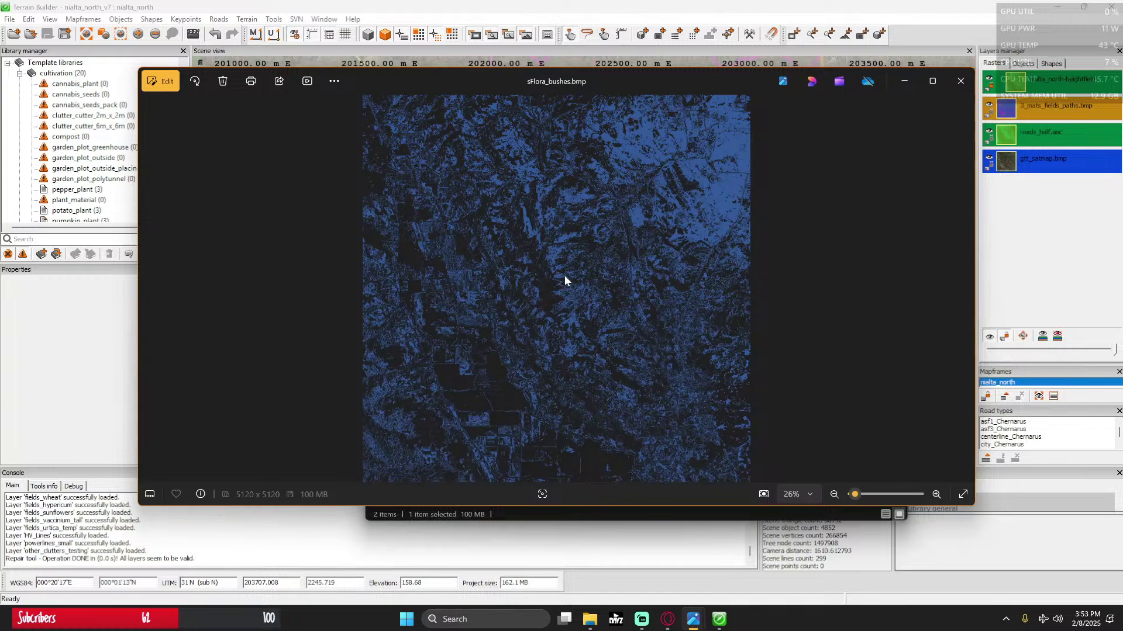
pyautogui.scroll(4, 565, 277)
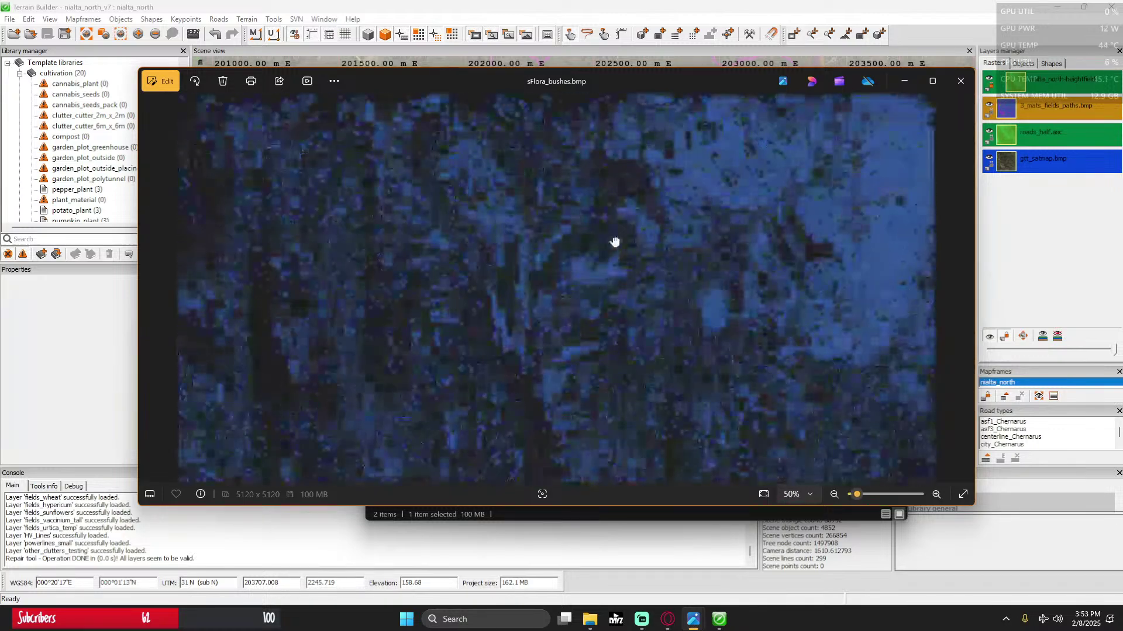
pyautogui.scroll(2, 832, 271)
pyautogui.moveTo(701, 301); pyautogui.dragTo(662, 291)
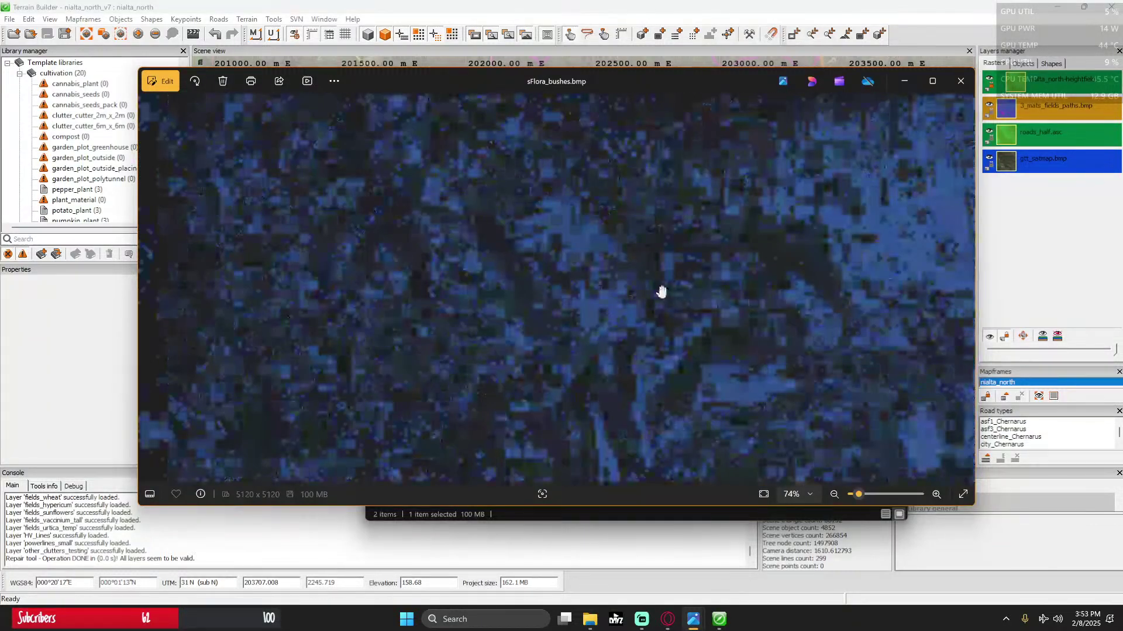
pyautogui.scroll(-5, 662, 291)
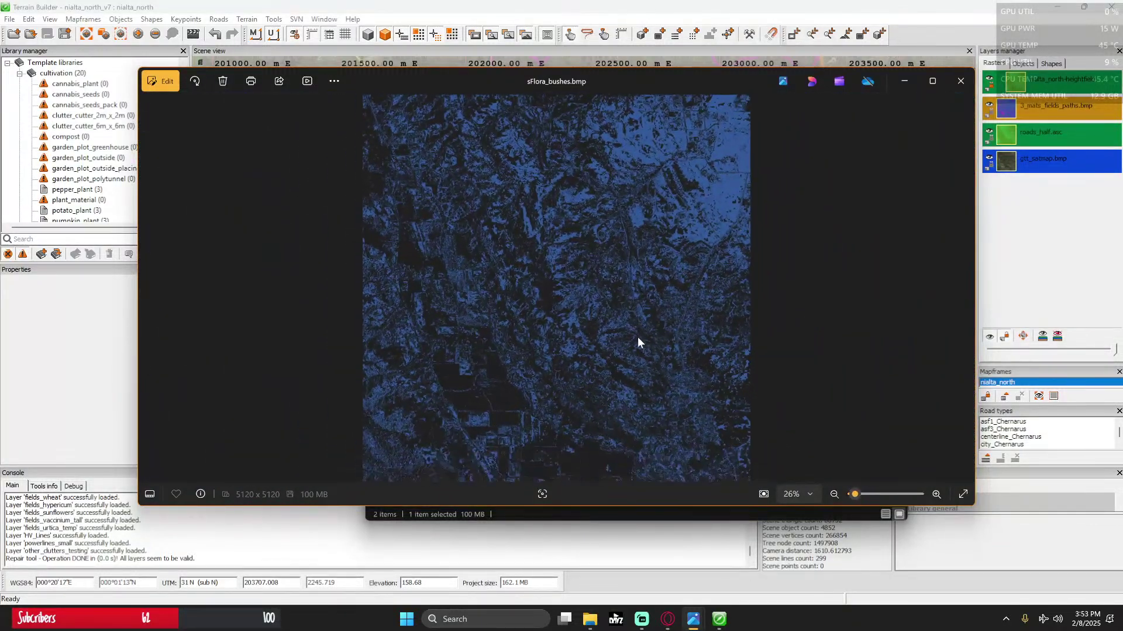
# Step: Switch to Terrain Builder and inspect the crop fields and surrounding vegetation beside the main road on the western side of nialta_north
pyautogui.click(921, 13)
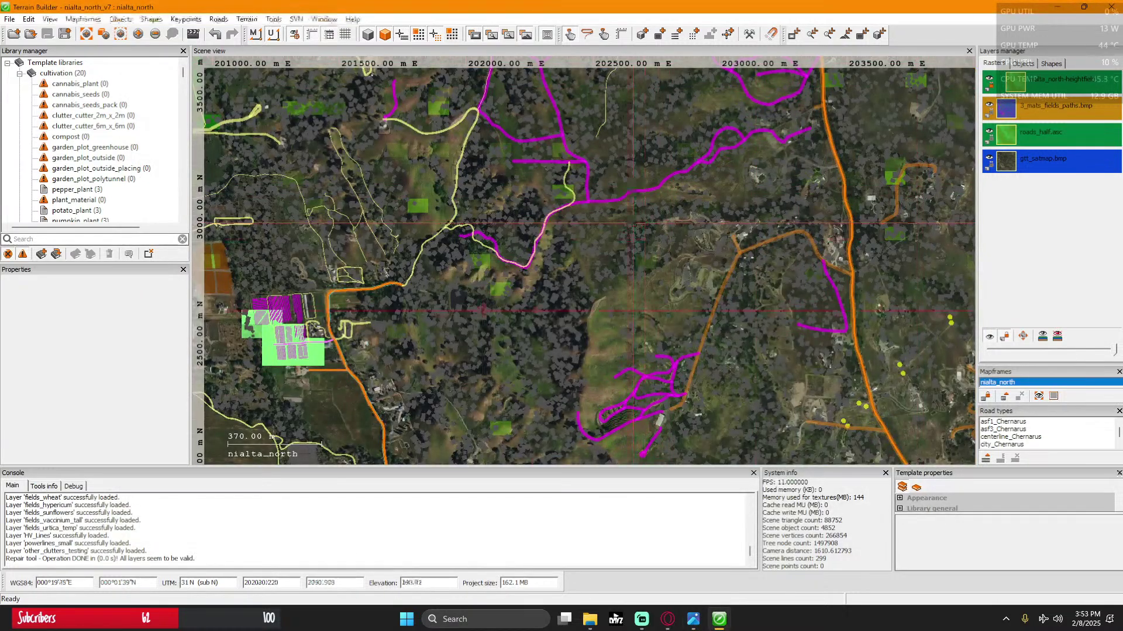
pyautogui.moveTo(632, 325); pyautogui.dragTo(948, 308, button='middle')
pyautogui.moveTo(474, 316); pyautogui.dragTo(515, 259, button='middle')
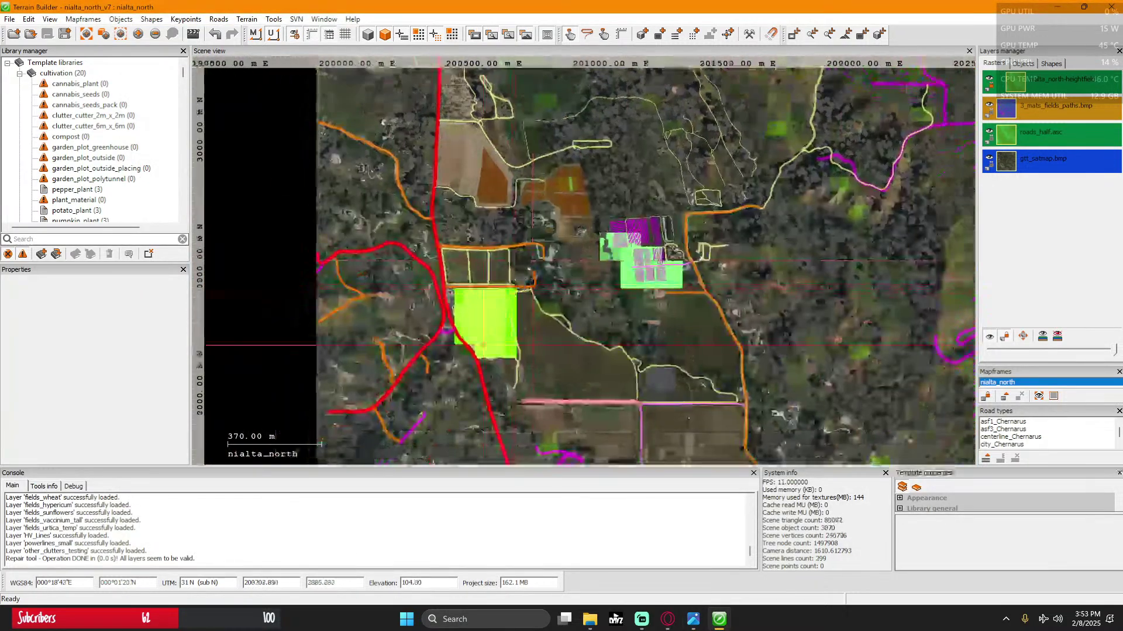
pyautogui.scroll(4, 486, 339)
pyautogui.moveTo(491, 170); pyautogui.dragTo(491, 452, button='middle')
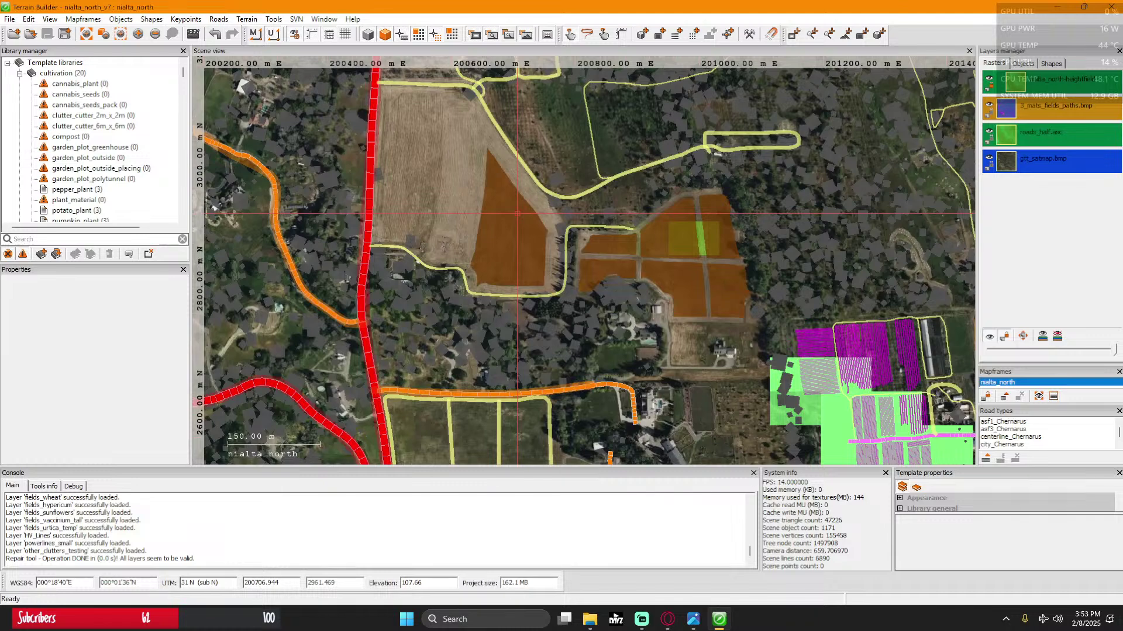
# Step: Minimize Terrain Builder and examine the bush coverage in the sFlora_bushes.bmp mask up close and as a whole
pyautogui.moveTo(696, 622)
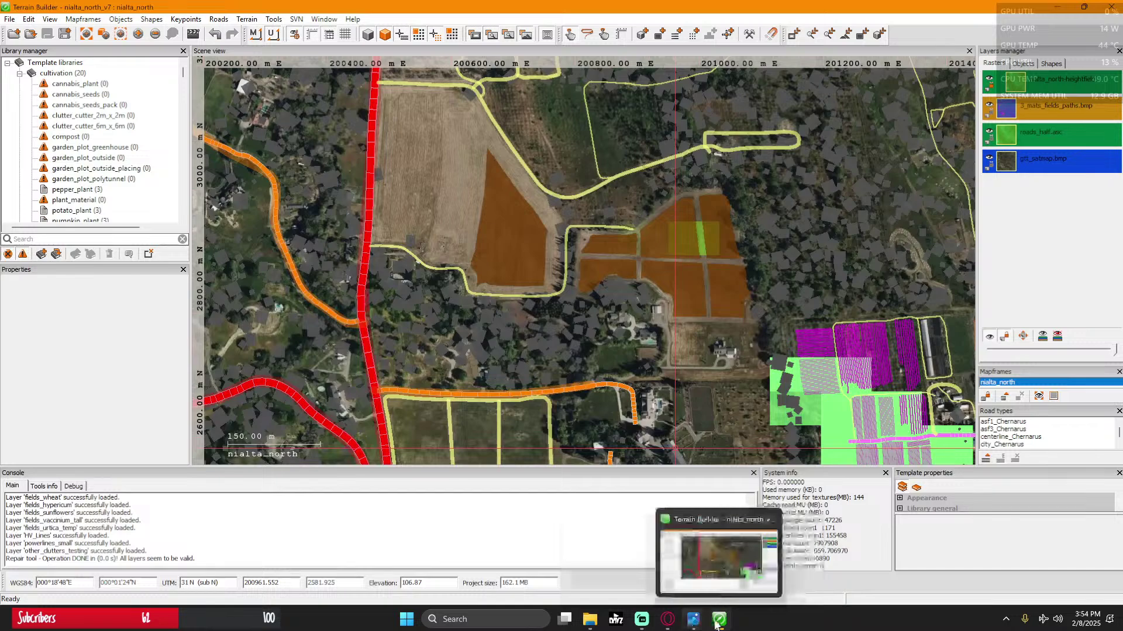
pyautogui.click(711, 565)
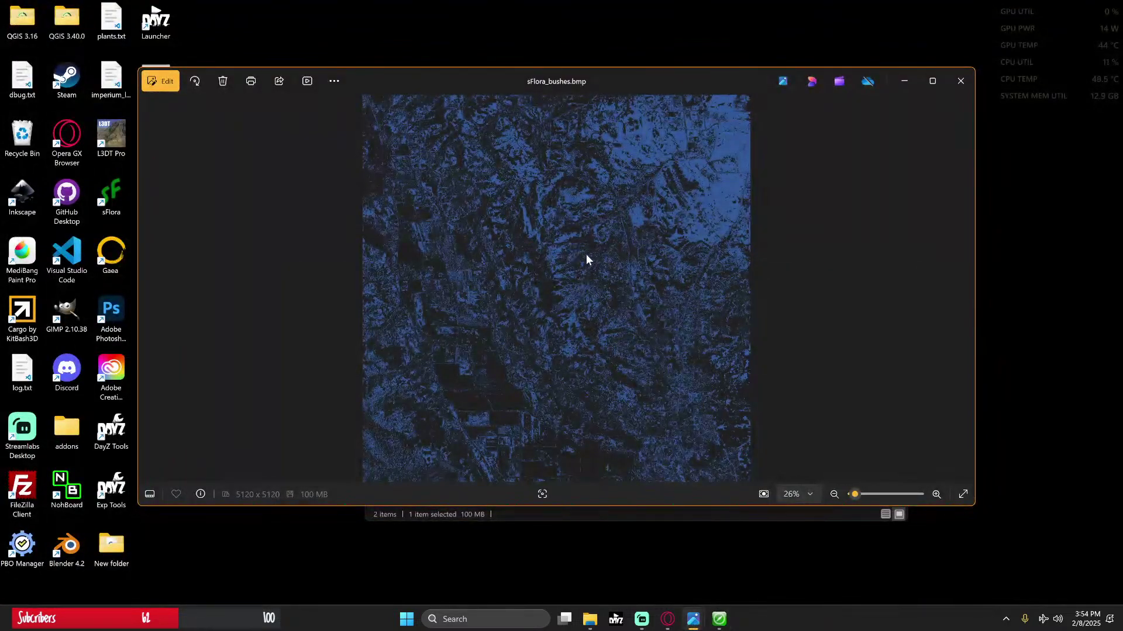
pyautogui.scroll(4, 584, 261)
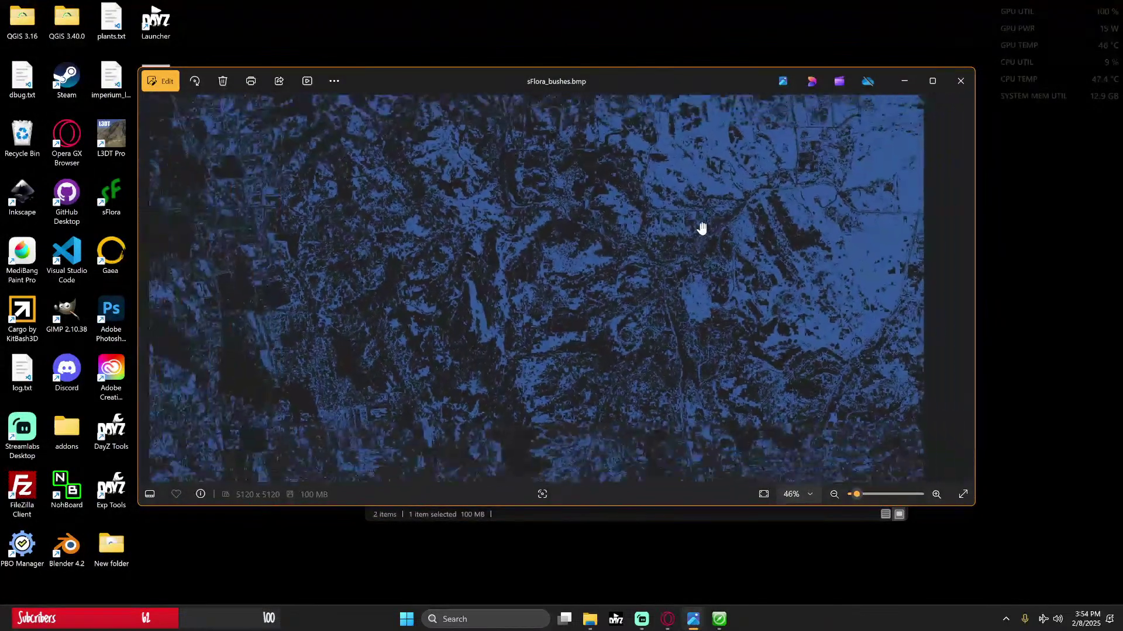
pyautogui.scroll(1, 484, 209)
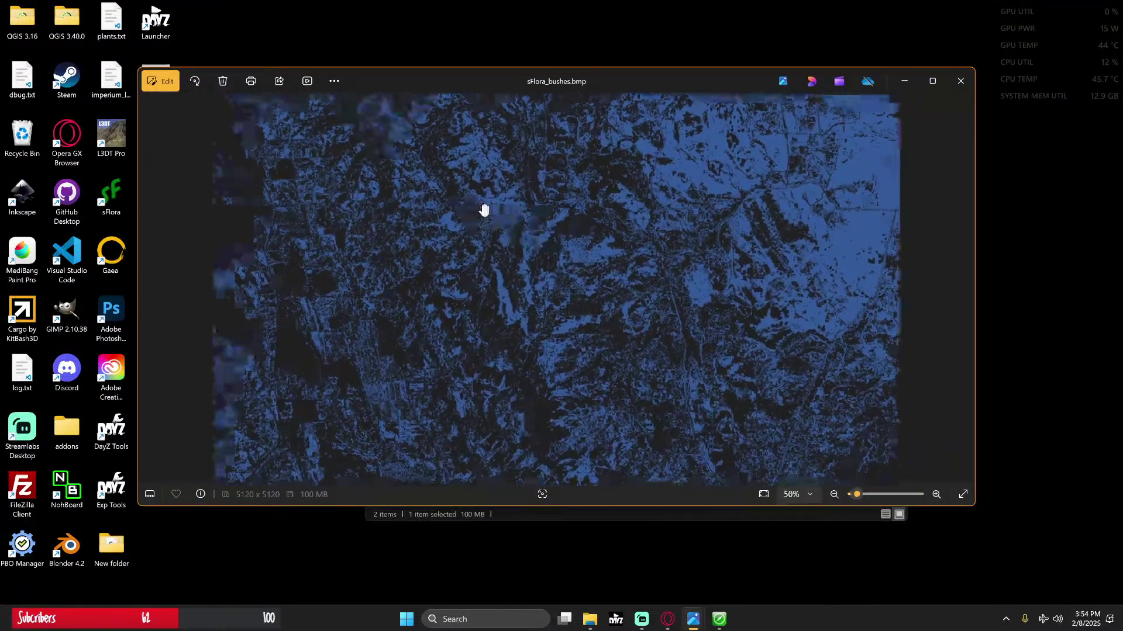
pyautogui.scroll(5, 487, 207)
pyautogui.scroll(-2, 636, 259)
pyautogui.scroll(-4, 485, 205)
pyautogui.scroll(-3, 484, 206)
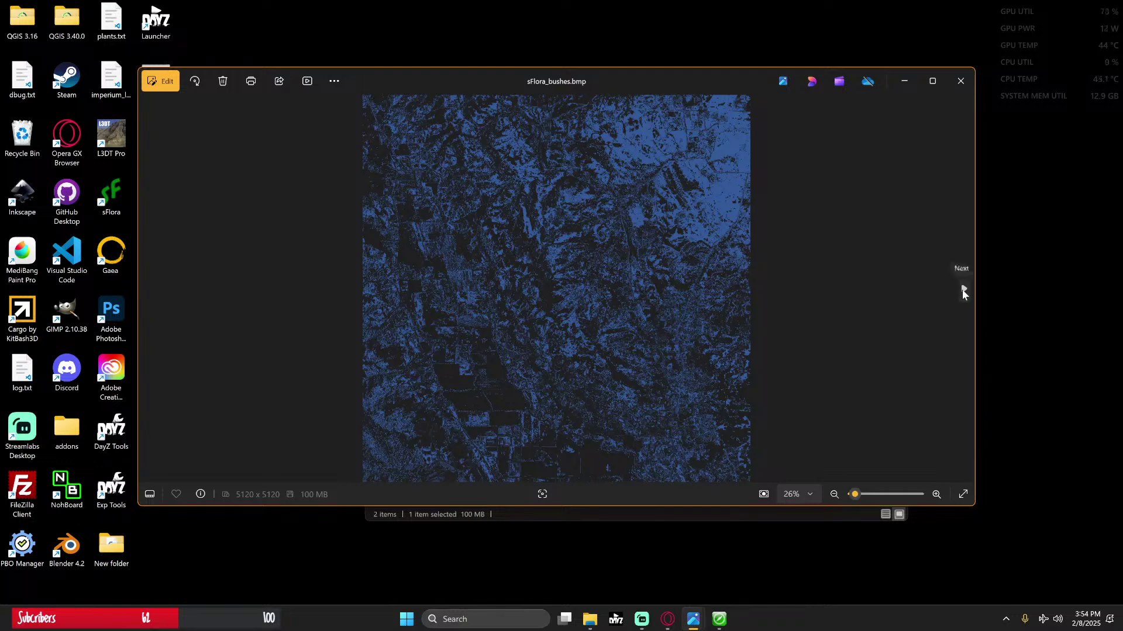
# Step: Show the sFlora_trees.bmp mask in the image viewer and examine its red tree areas in detail
pyautogui.click(961, 288)
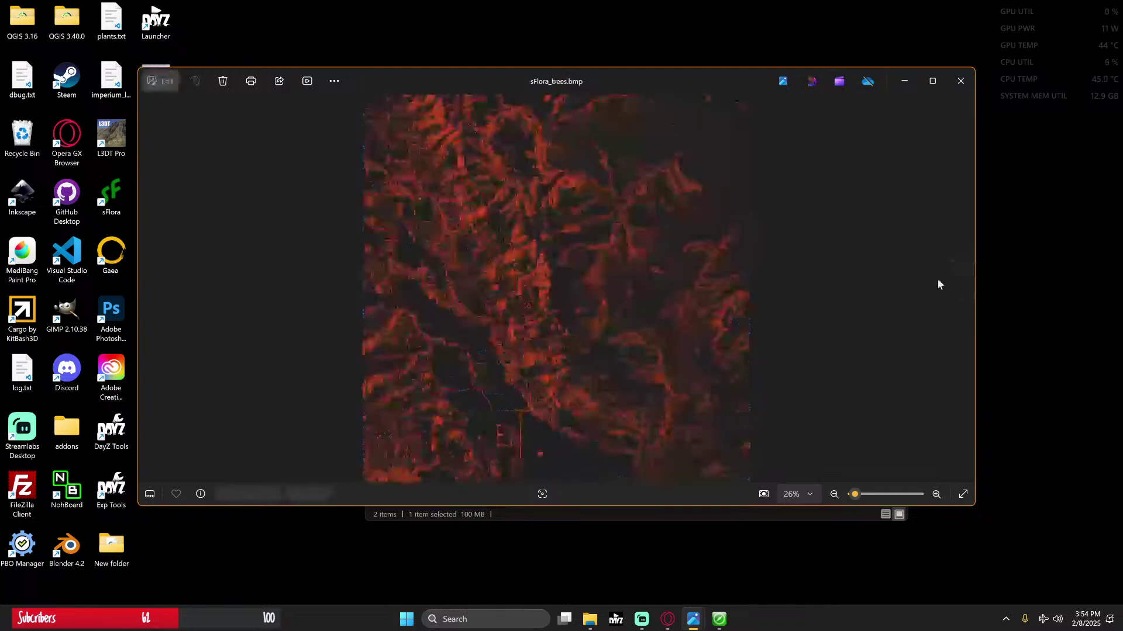
pyautogui.scroll(6, 529, 221)
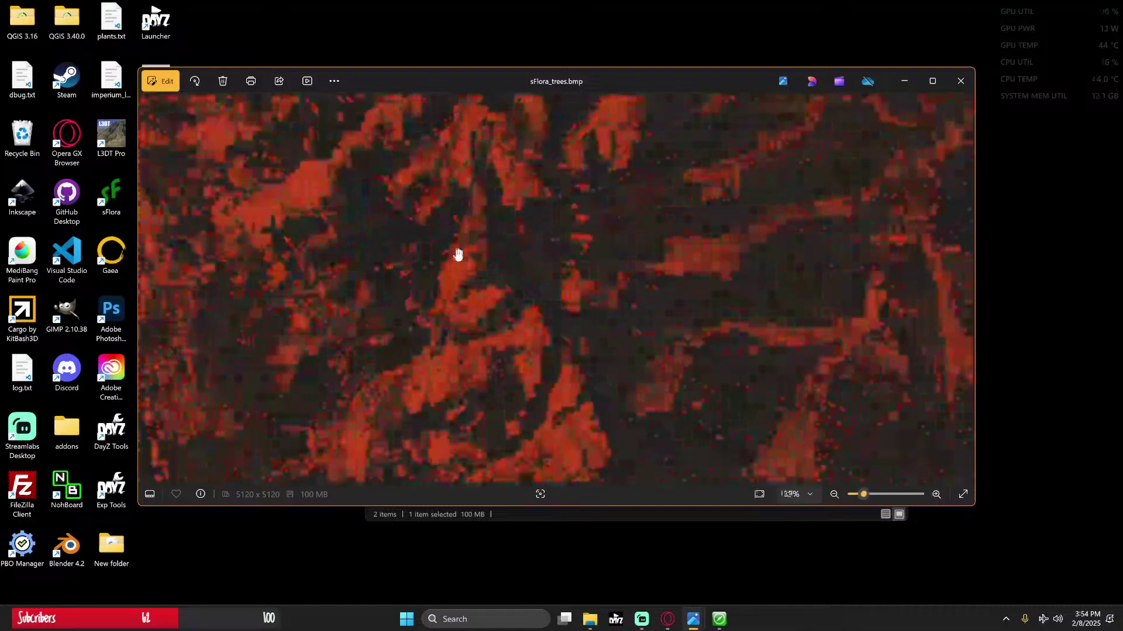
pyautogui.scroll(2, 468, 252)
pyautogui.scroll(2, 585, 304)
pyautogui.scroll(-10, 494, 281)
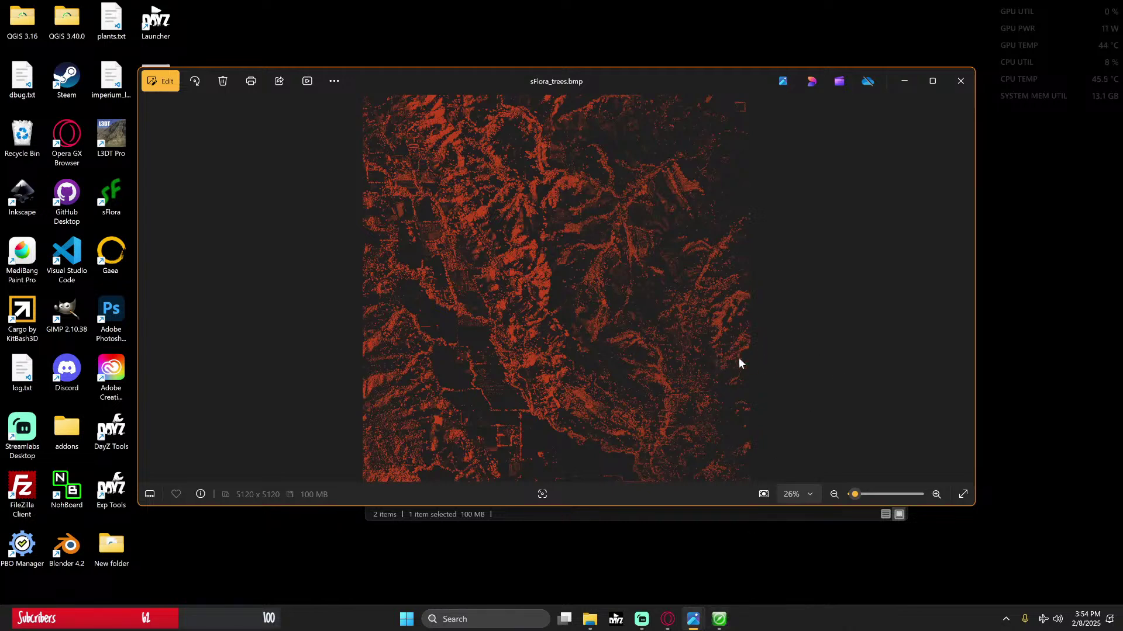
# Step: Compare the sFlora_bushes.bmp and sFlora_trees.bmp masks by alternating between them, and minimize the image viewer
pyautogui.click(149, 289)
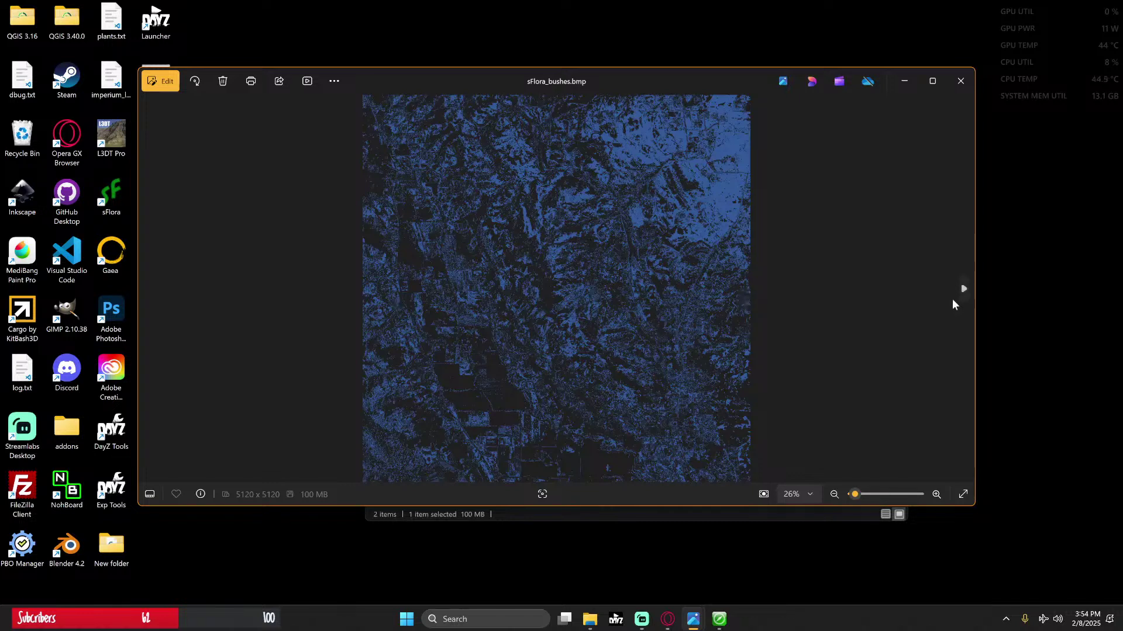
pyautogui.click(963, 289)
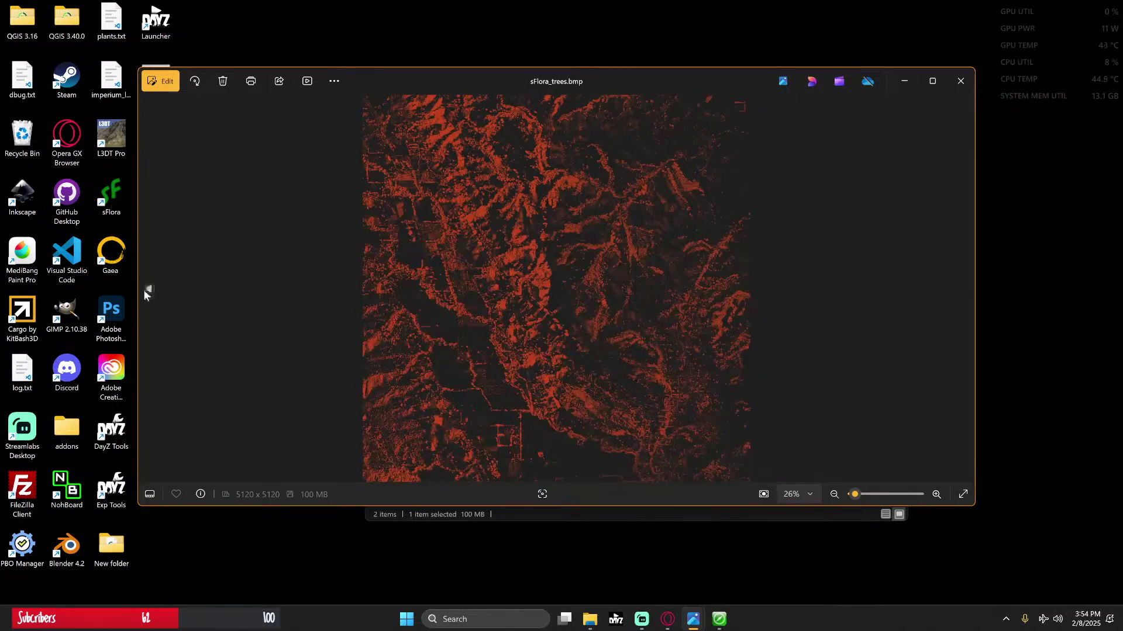
pyautogui.click(149, 289)
pyautogui.click(963, 289)
pyautogui.click(907, 77)
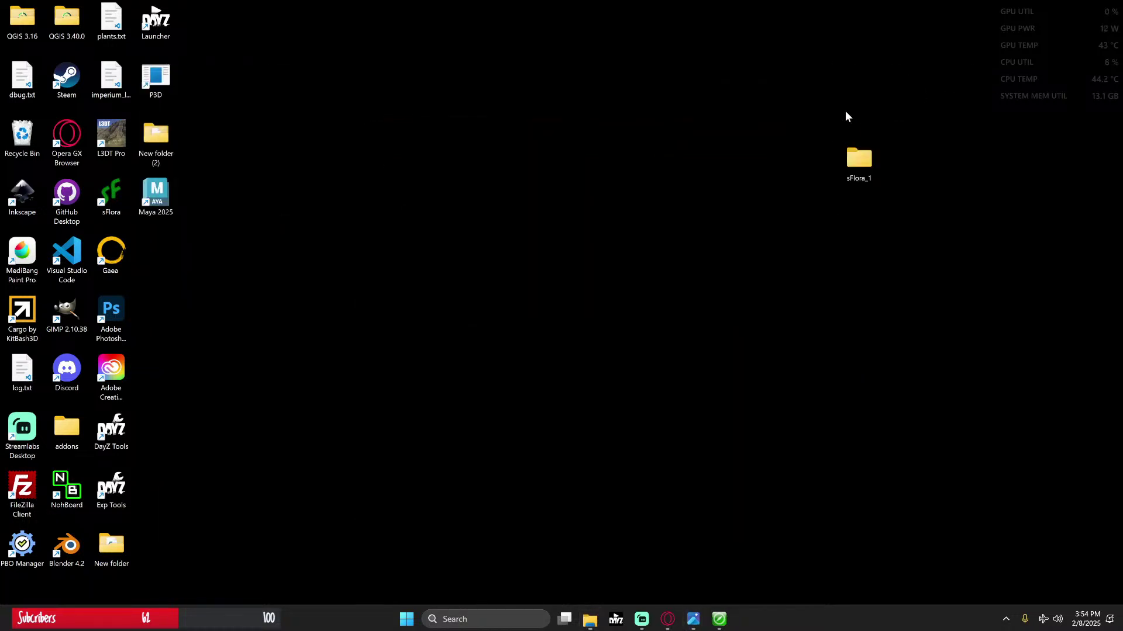
# Step: Launch sFlora from the desktop and start a new project named sFlora_Guide
pyautogui.click(840, 134)
pyautogui.click(102, 204)
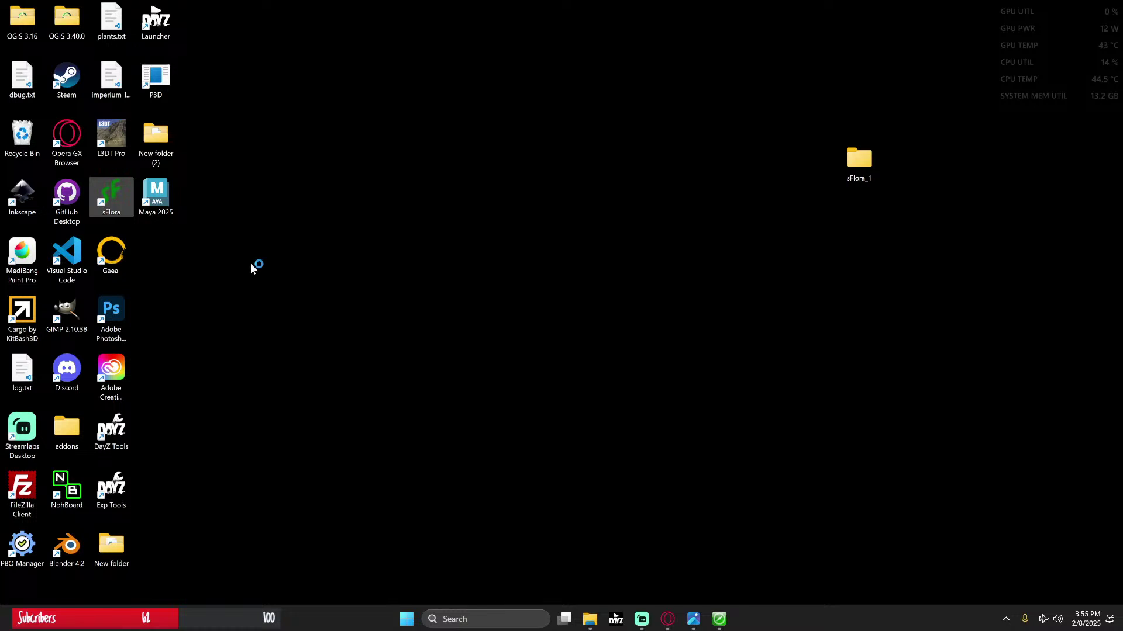
pyautogui.click(467, 220)
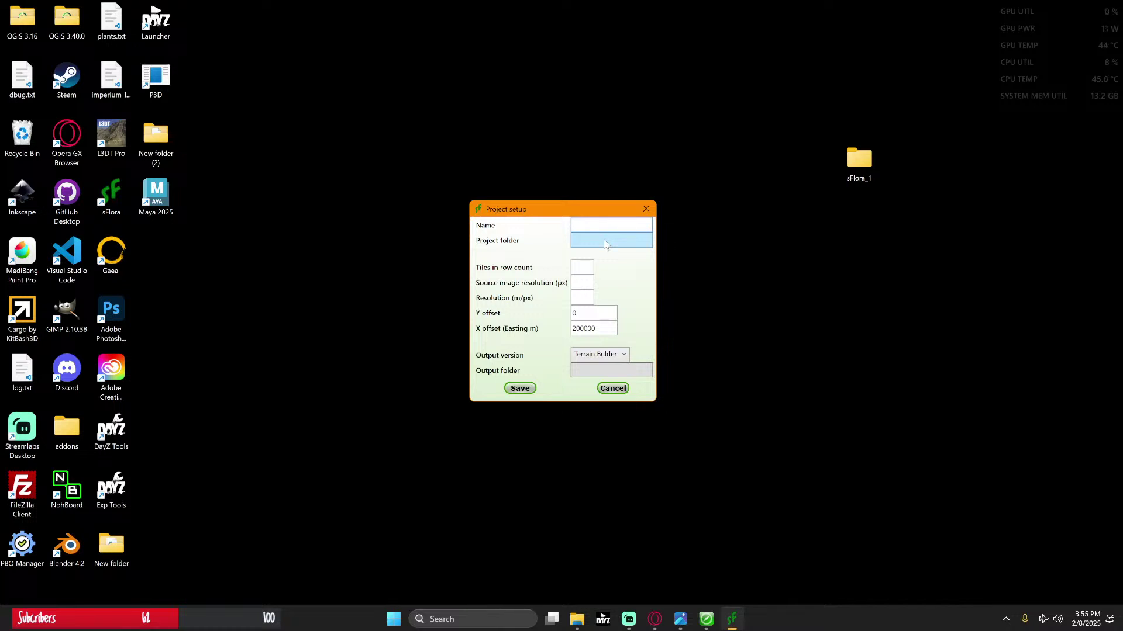
pyautogui.write('sFlora_Guide')
# Step: Browse for the project folder with the dialog placed beside Project setup, and select the sFlora_1 folder on the desktop
pyautogui.click(605, 244)
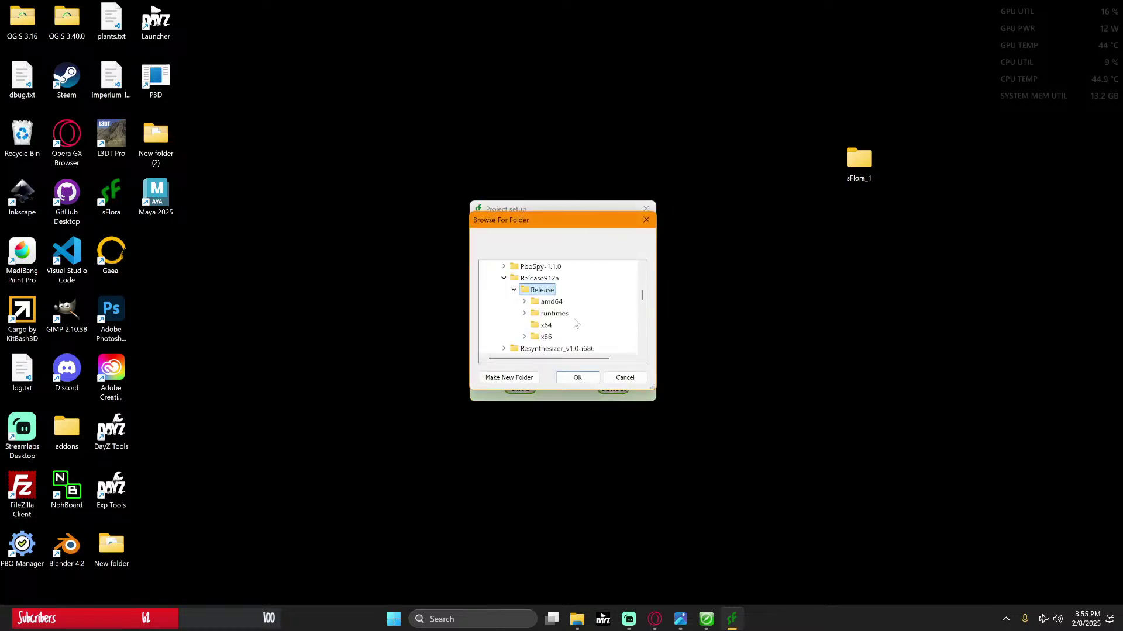
pyautogui.scroll(1, 544, 296)
pyautogui.click(503, 267)
pyautogui.moveTo(537, 225); pyautogui.dragTo(729, 241)
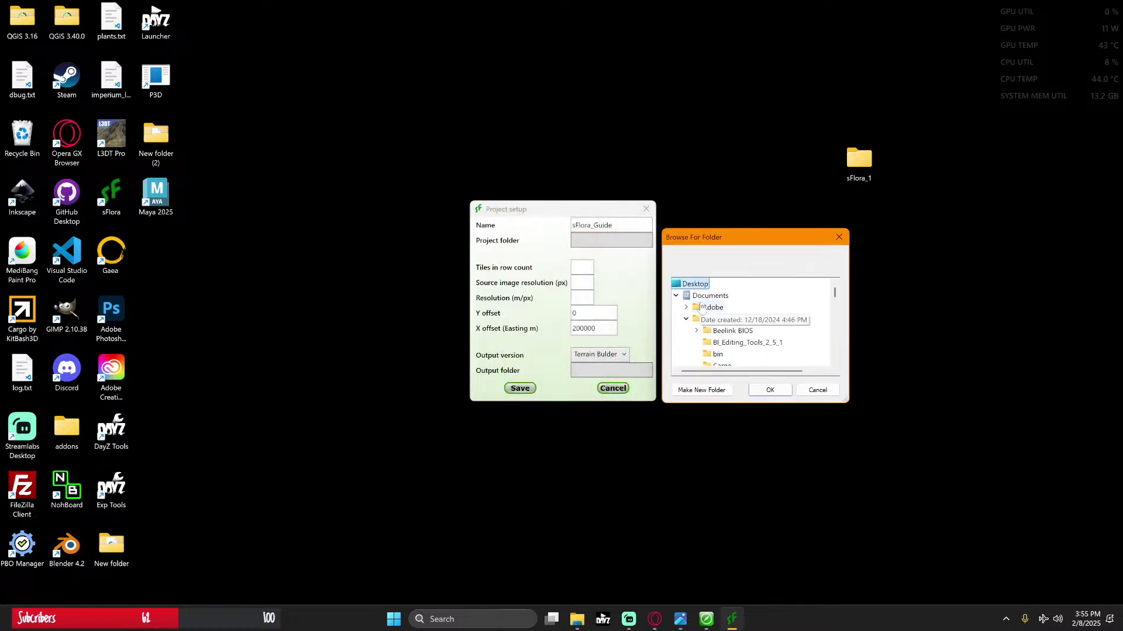
pyautogui.scroll(-3, 754, 304)
pyautogui.scroll(3, 754, 304)
pyautogui.scroll(-5, 711, 299)
pyautogui.scroll(-3, 763, 335)
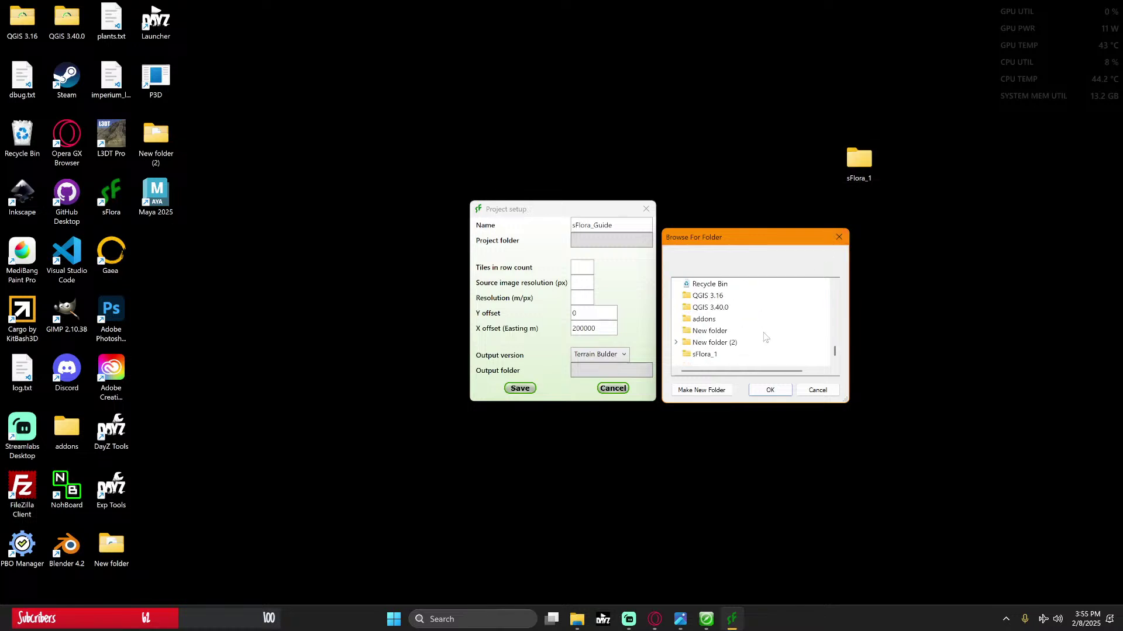
pyautogui.click(703, 355)
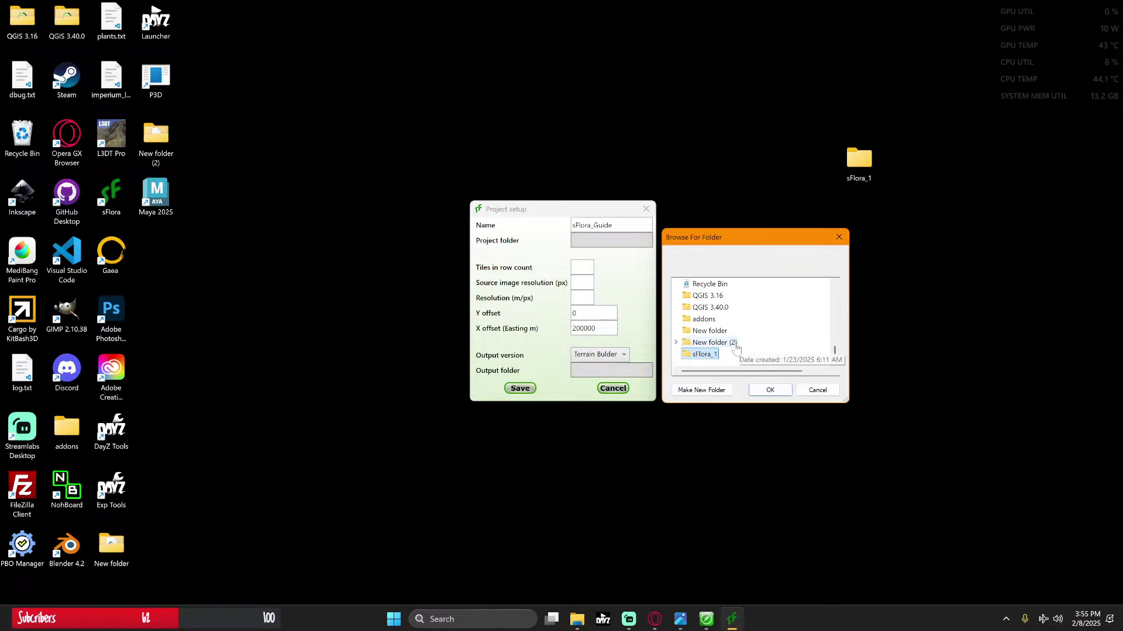
pyautogui.scroll(5, 738, 346)
pyautogui.scroll(-2, 744, 342)
pyautogui.scroll(5, 745, 338)
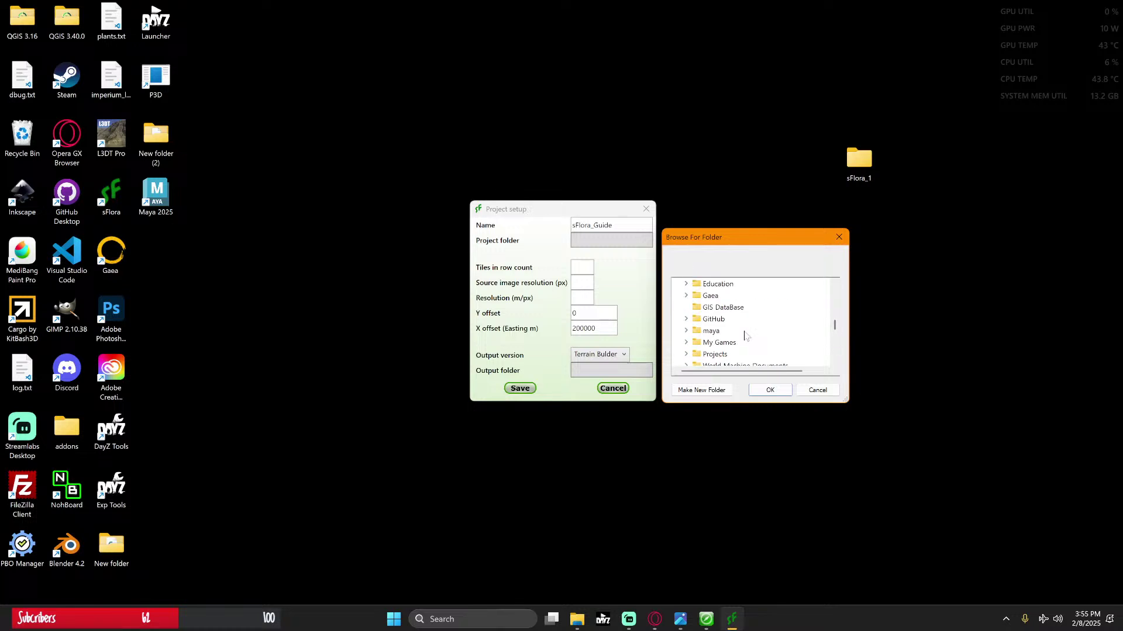
pyautogui.scroll(-8, 744, 335)
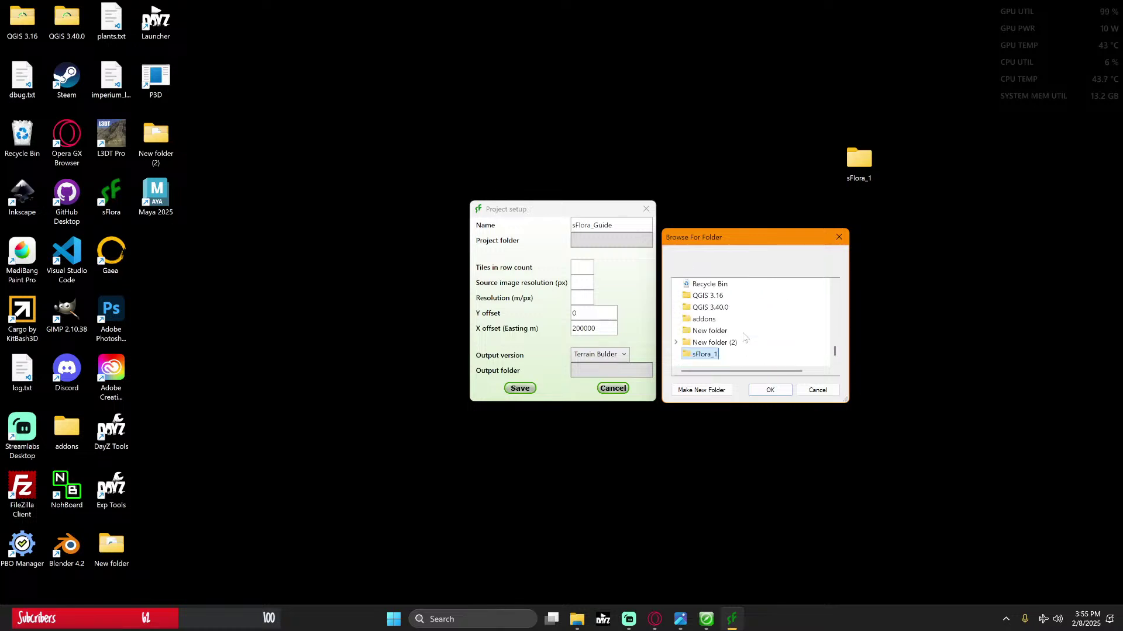
pyautogui.scroll(3, 722, 350)
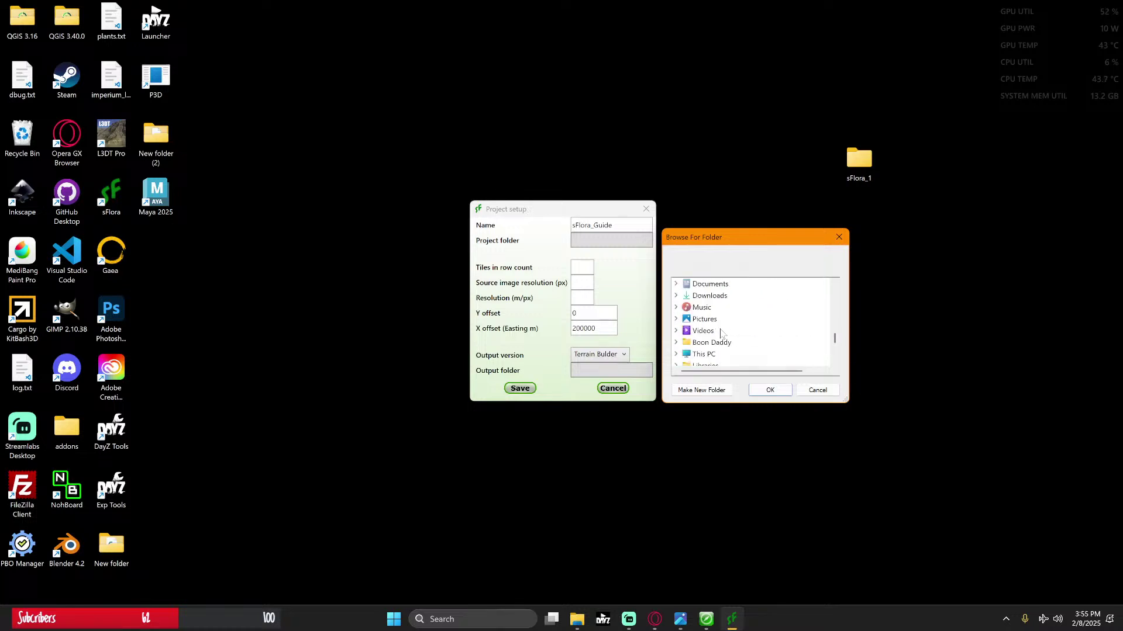
# Step: Browse the P: drive to the nialta_north source folder and expand its sFlora folder to show the subfolders
pyautogui.click(676, 354)
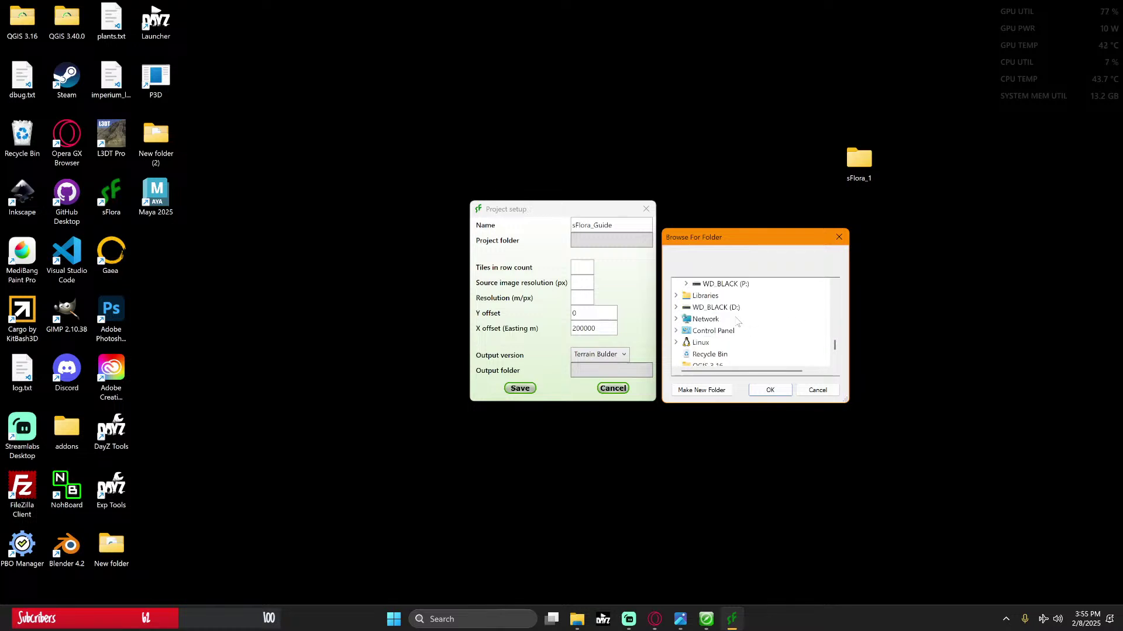
pyautogui.click(686, 307)
pyautogui.scroll(-3, 730, 330)
pyautogui.scroll(-10, 725, 331)
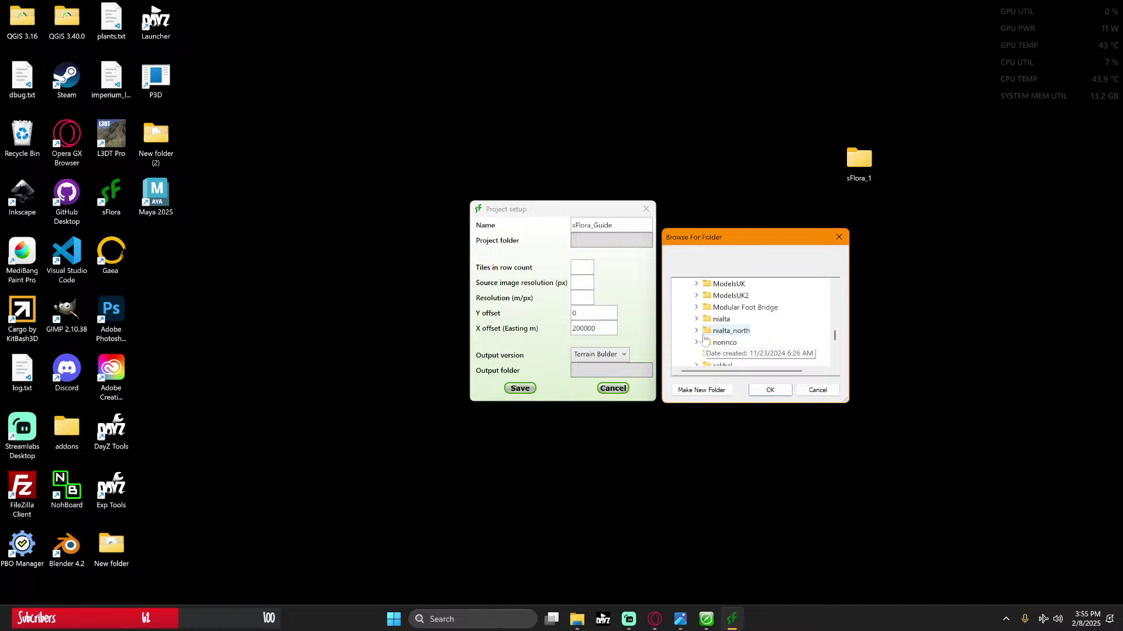
pyautogui.click(697, 331)
pyautogui.click(706, 346)
pyautogui.scroll(1, 729, 324)
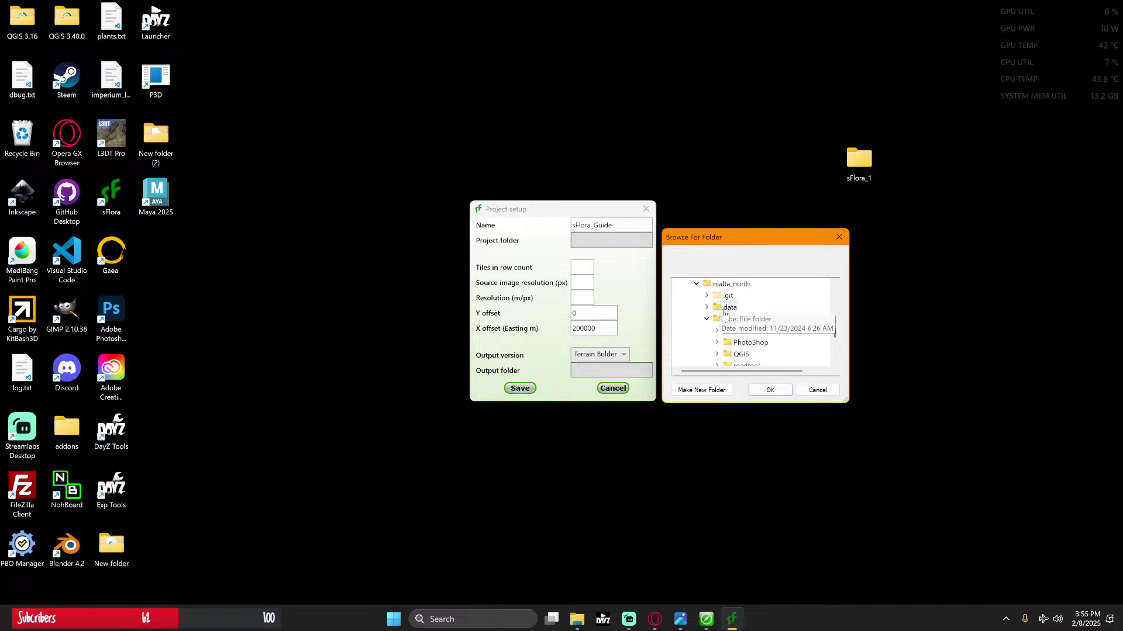
pyautogui.scroll(-1, 729, 323)
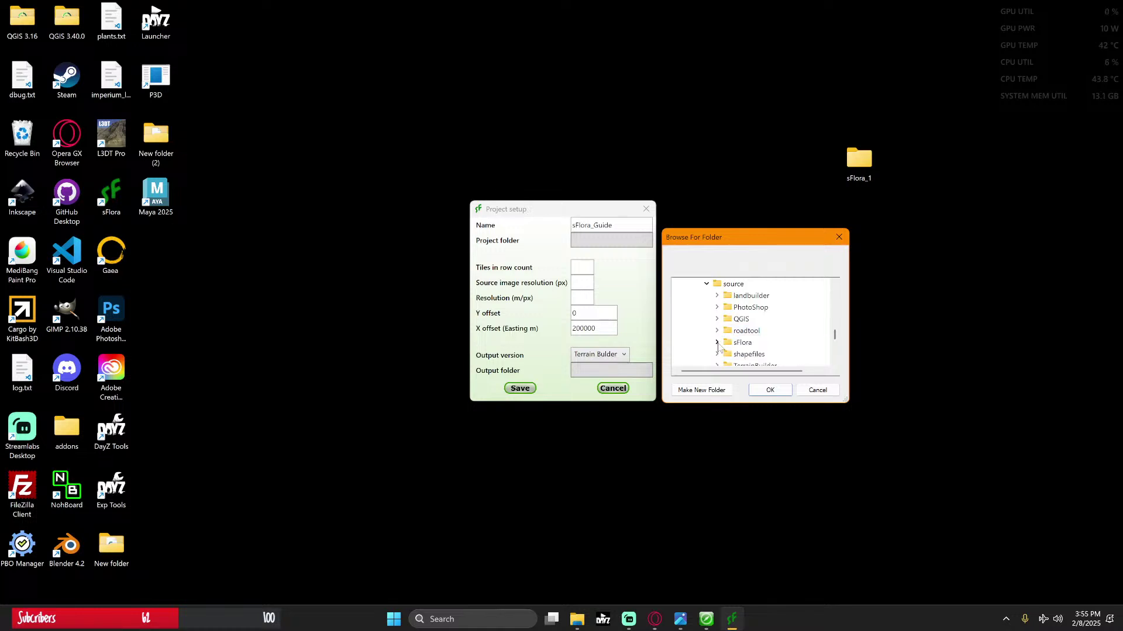
pyautogui.click(717, 343)
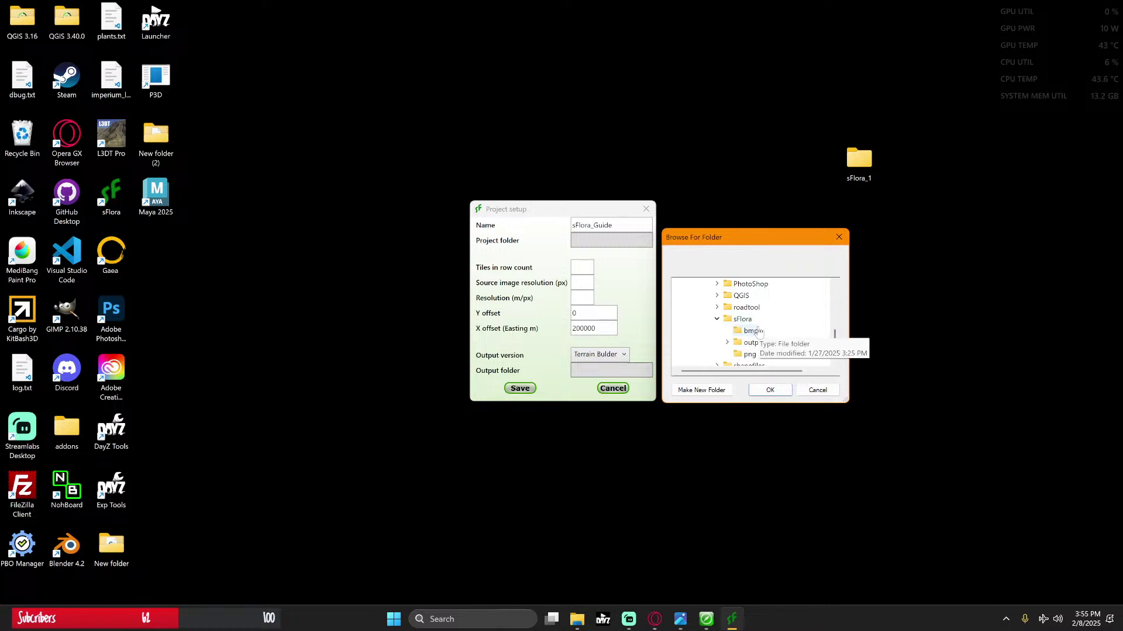
# Step: Choose the sFlora_1 folder on the desktop as the project folder
pyautogui.scroll(-4, 744, 336)
pyautogui.scroll(-3, 744, 342)
pyautogui.click(705, 354)
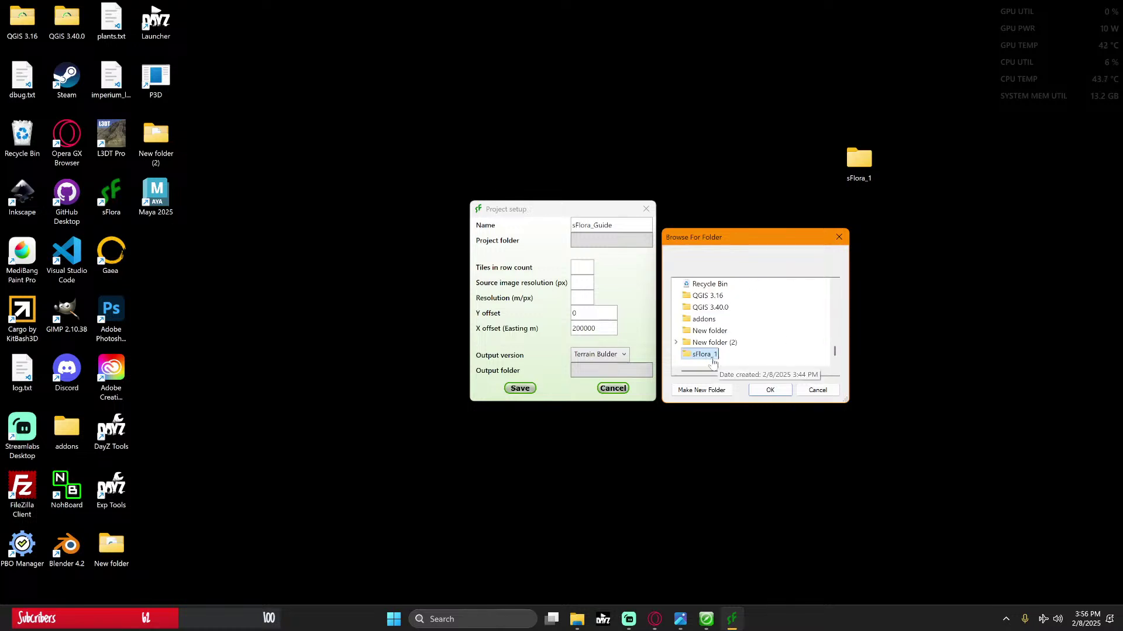
pyautogui.click(769, 390)
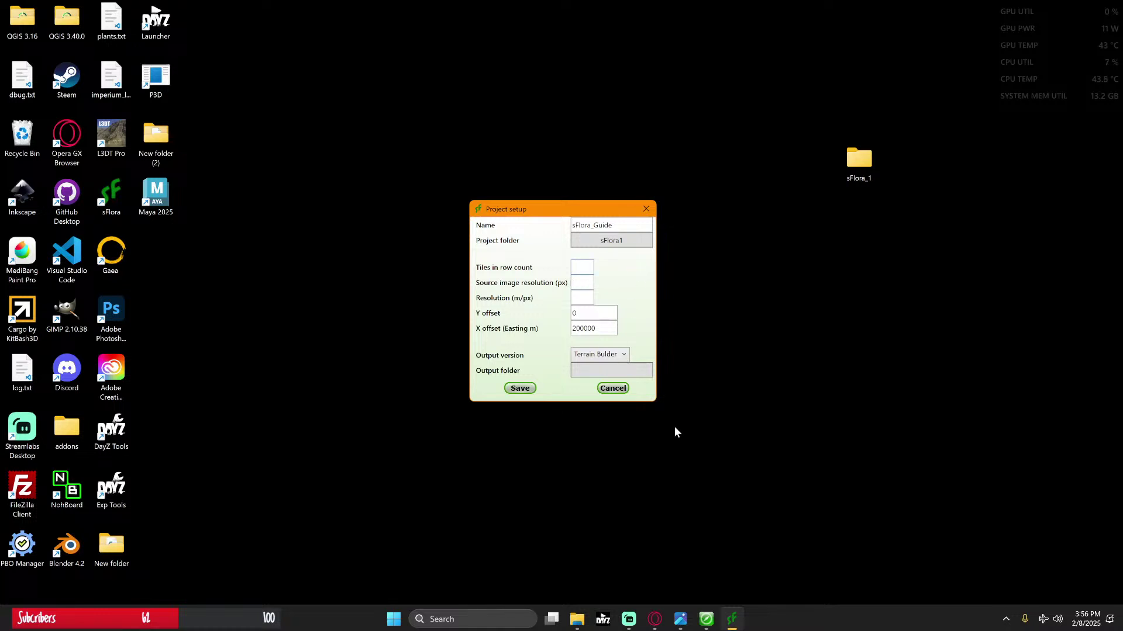
# Step: Open the nialta_north mapframe's sampler properties in Terrain Builder and place the sFlora Project setup window beside the sampler values
pyautogui.moveTo(709, 624)
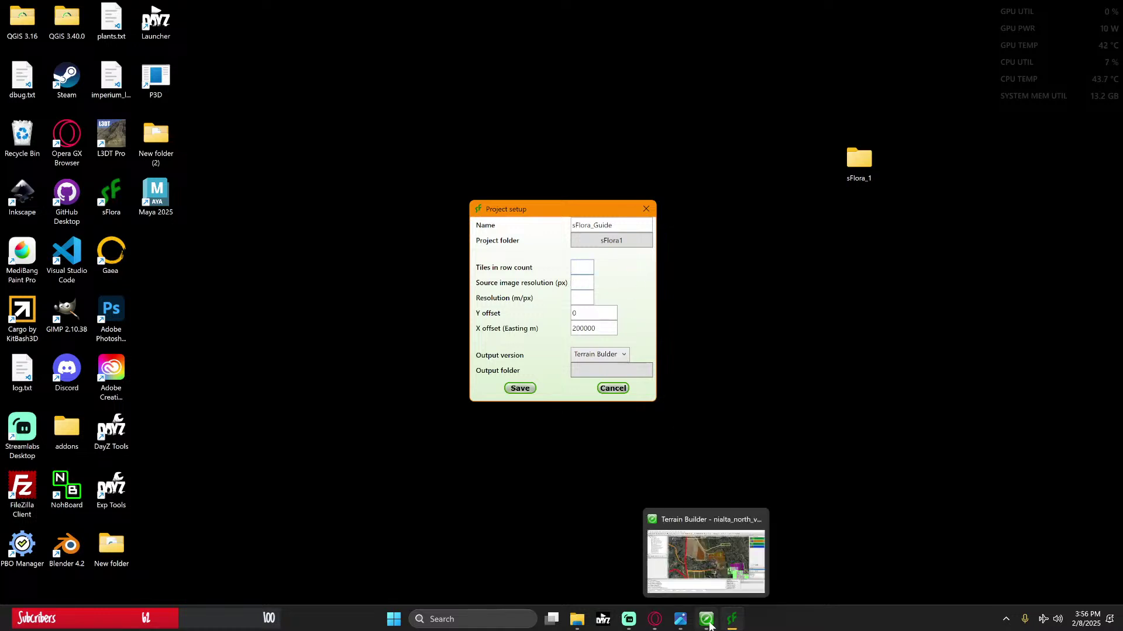
pyautogui.click(708, 621)
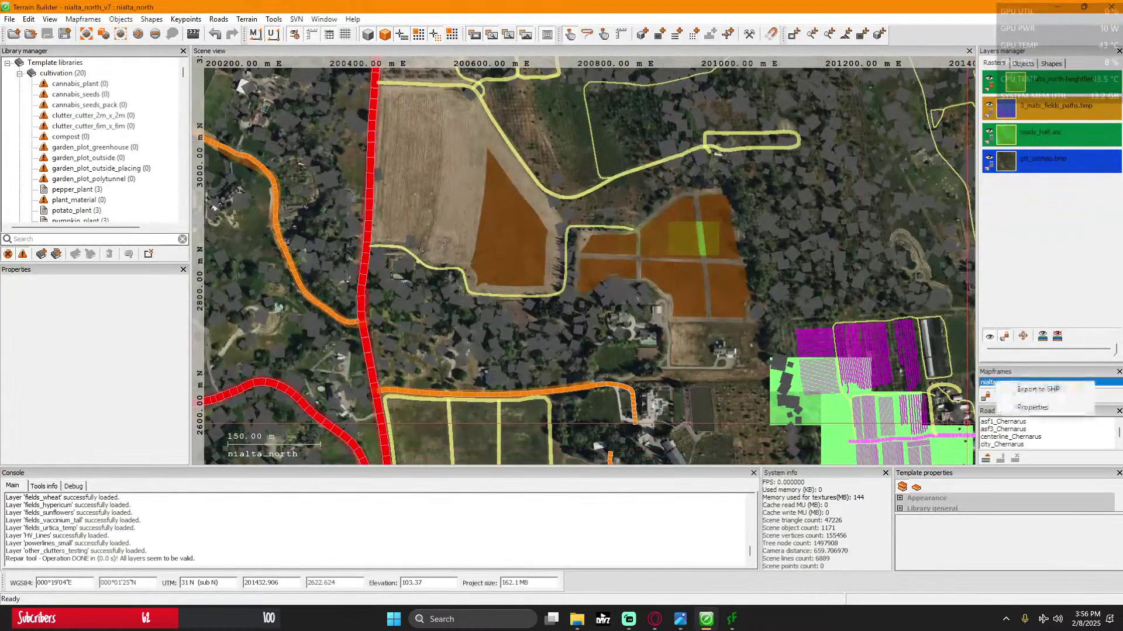
pyautogui.click(1021, 397)
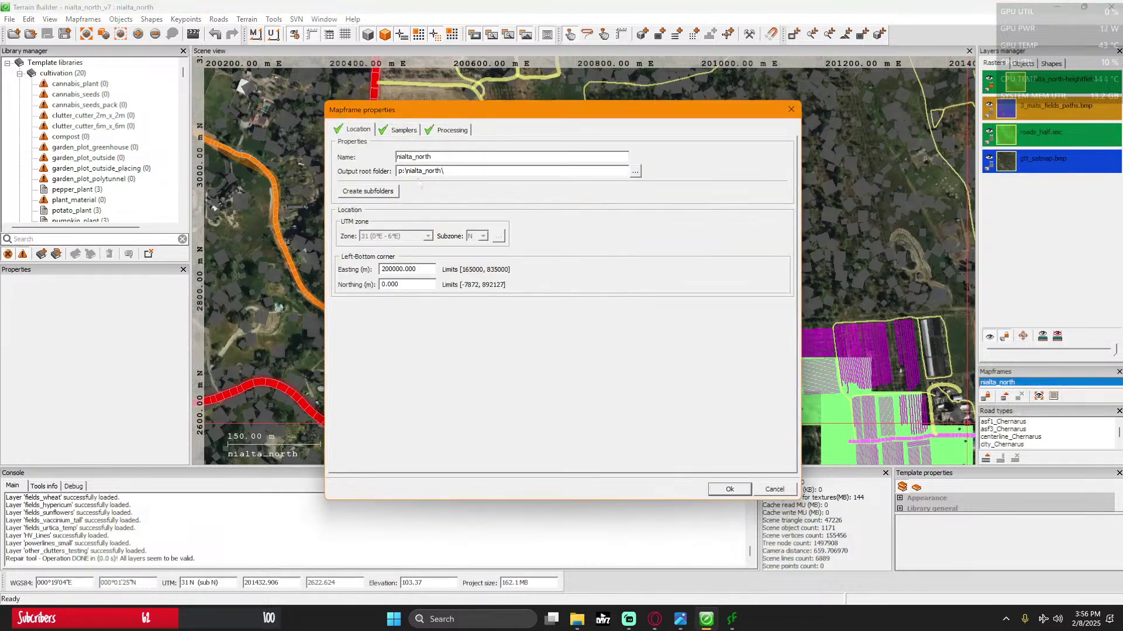
pyautogui.click(405, 131)
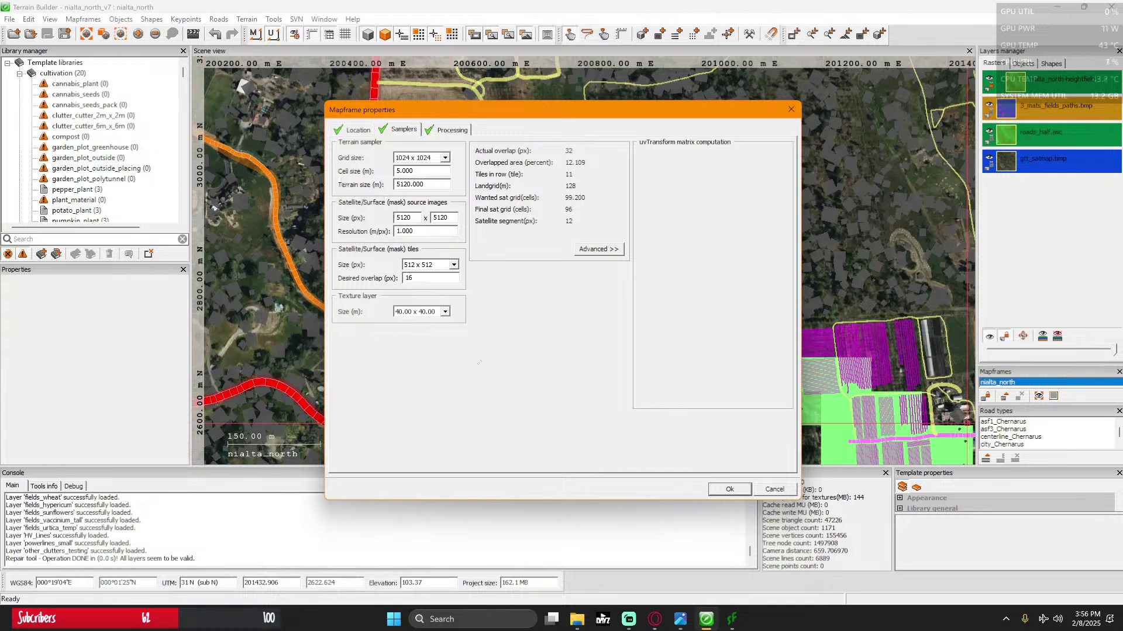
pyautogui.click(731, 619)
pyautogui.moveTo(553, 208); pyautogui.dragTo(713, 155)
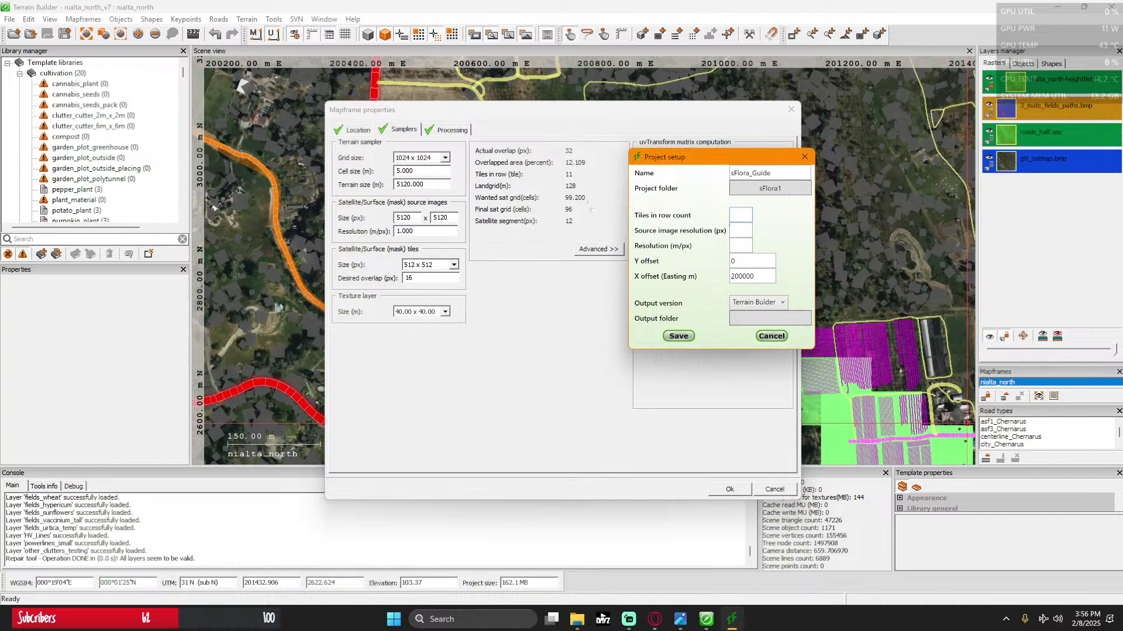
# Step: Set the desired overlap of the mapframe's satellite/surface mask tiles to 33 px
pyautogui.click(416, 275)
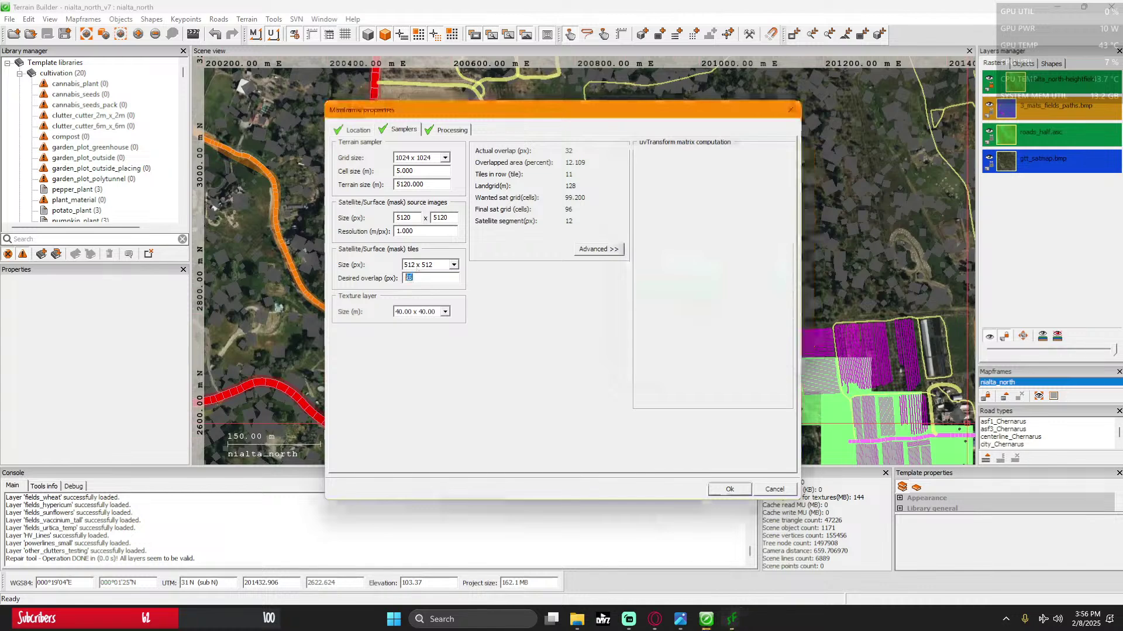
pyautogui.doubleClick(409, 278)
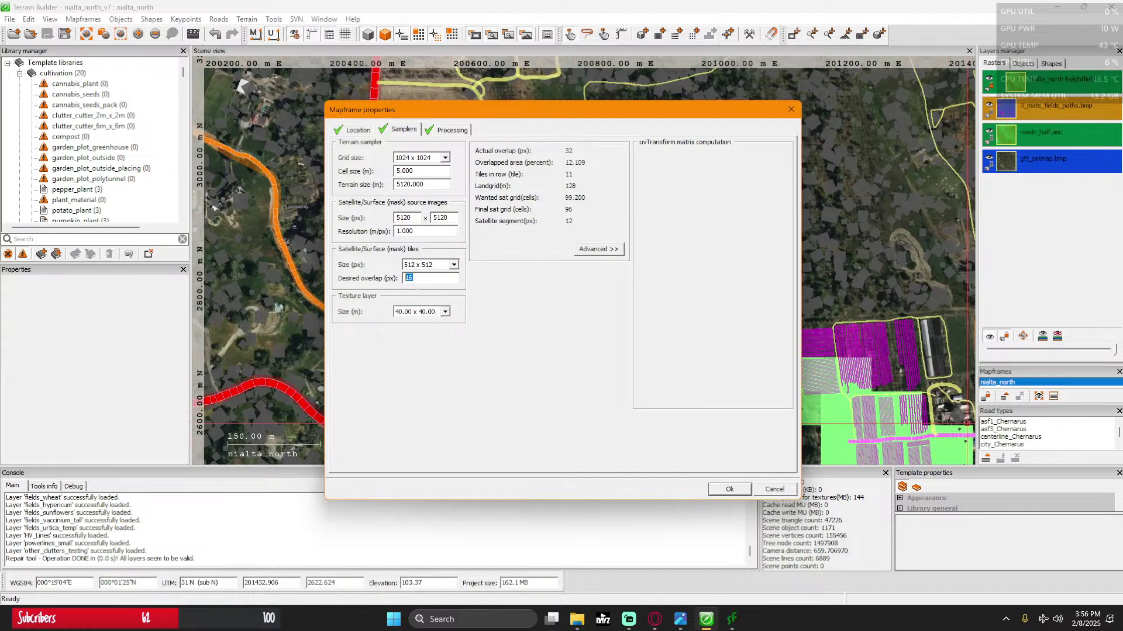
pyautogui.write('33')
# Step: Switch to the web browser and open the DayZ MapFrame Calculations spreadsheet in a new tab
pyautogui.click(655, 620)
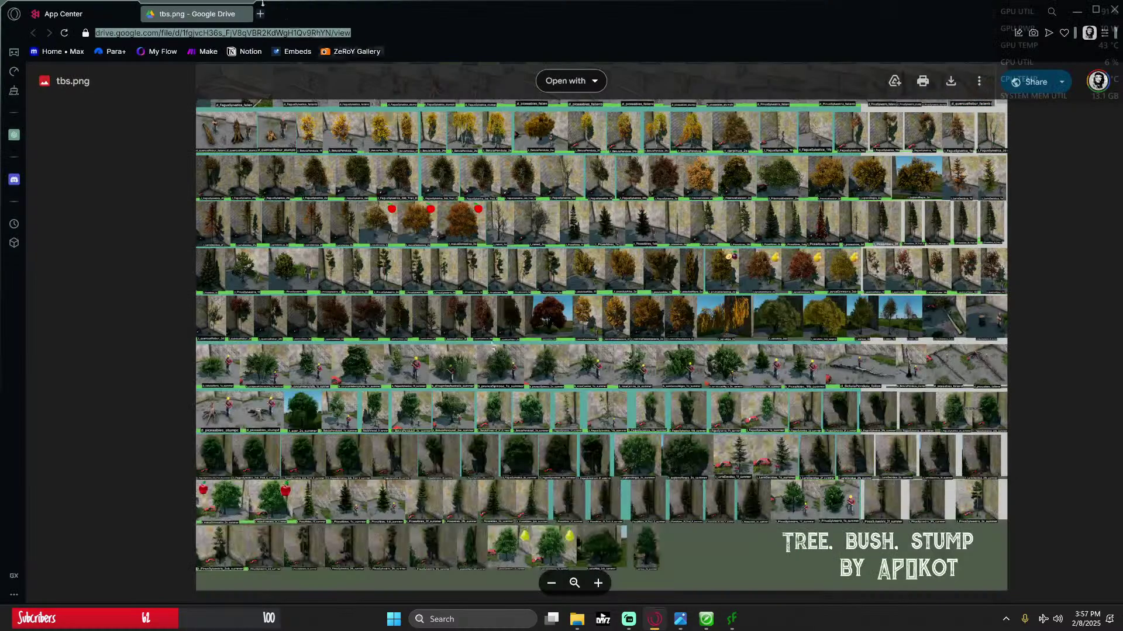
pyautogui.click(260, 13)
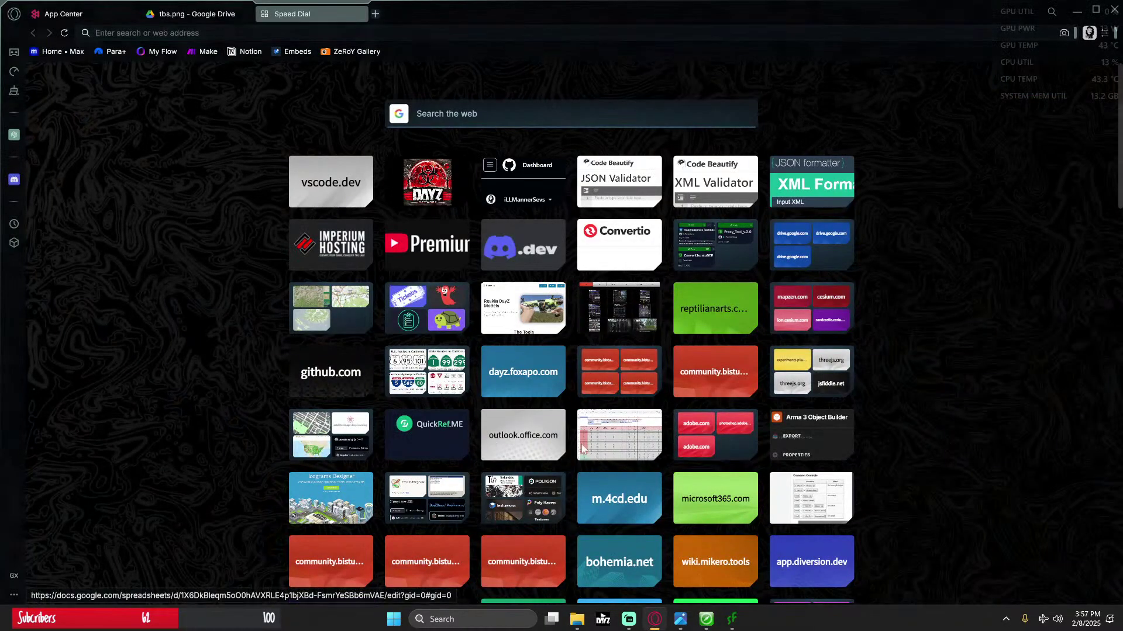
pyautogui.click(620, 436)
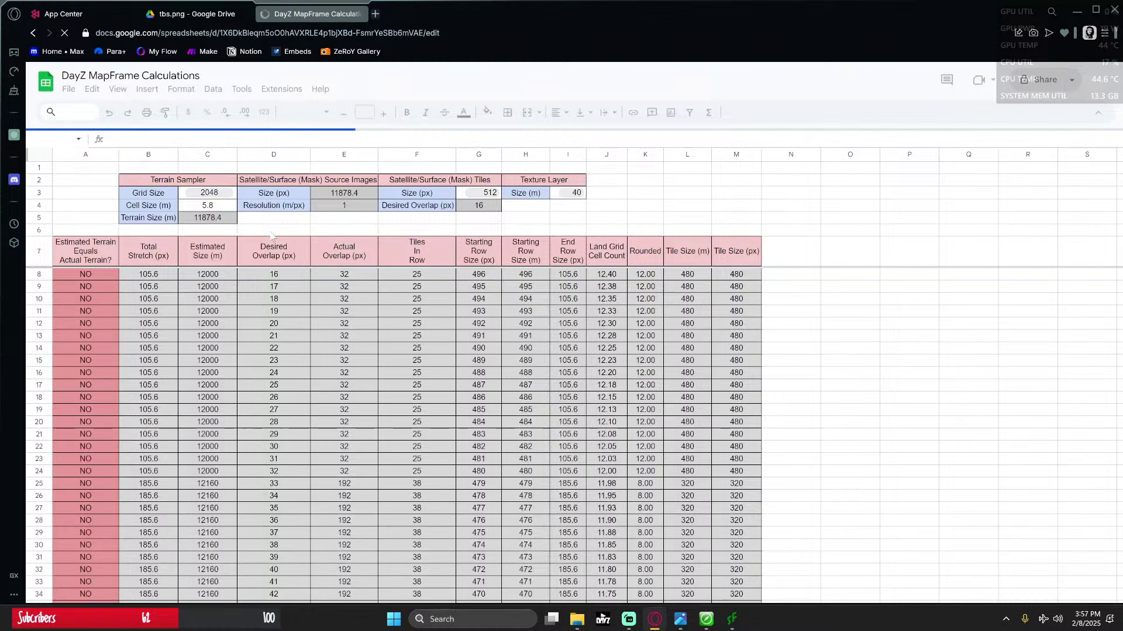
# Step: Set the Terrain Sampler cell size to 5 m, then close the spreadsheet and minimize the browser
pyautogui.click(218, 204)
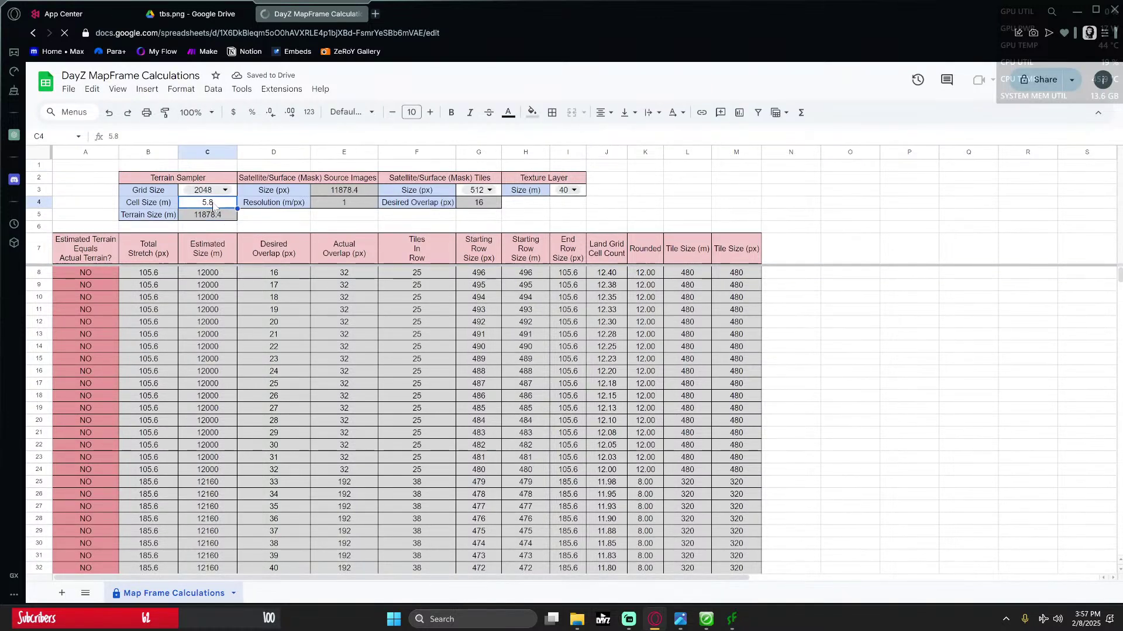
pyautogui.write('5.')
pyautogui.press('BackSpace')
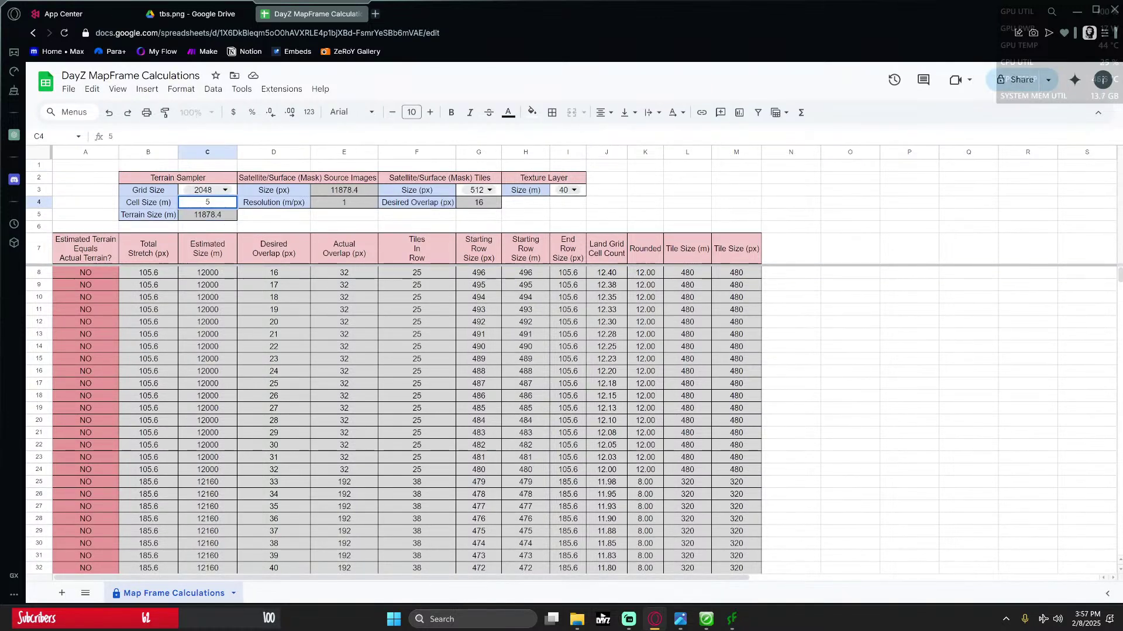
pyautogui.press('Return')
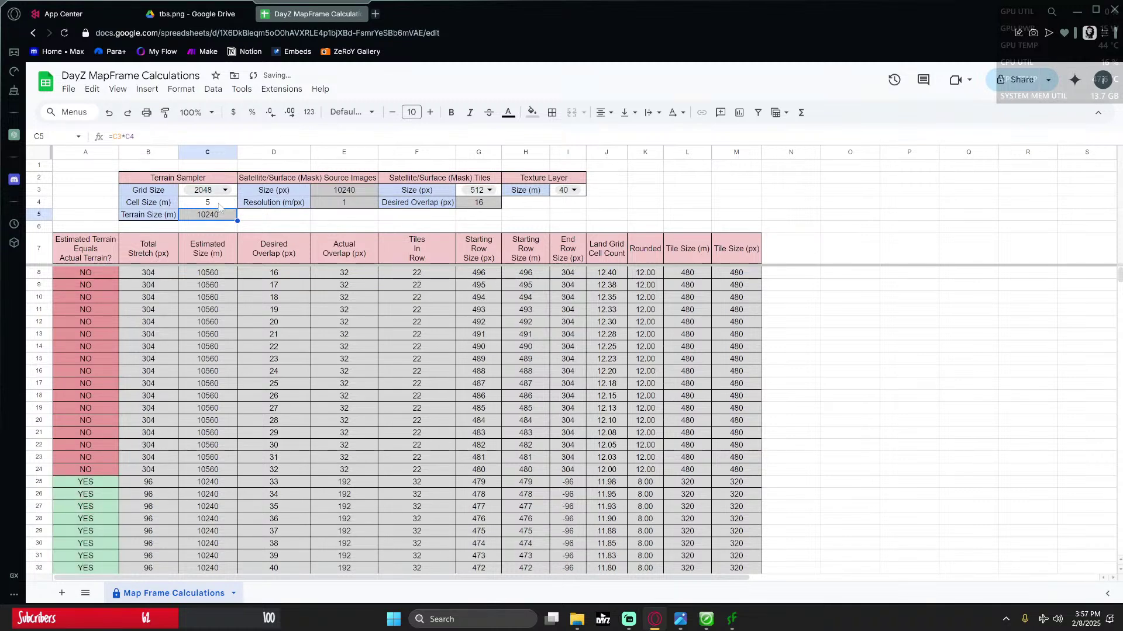
pyautogui.click(359, 14)
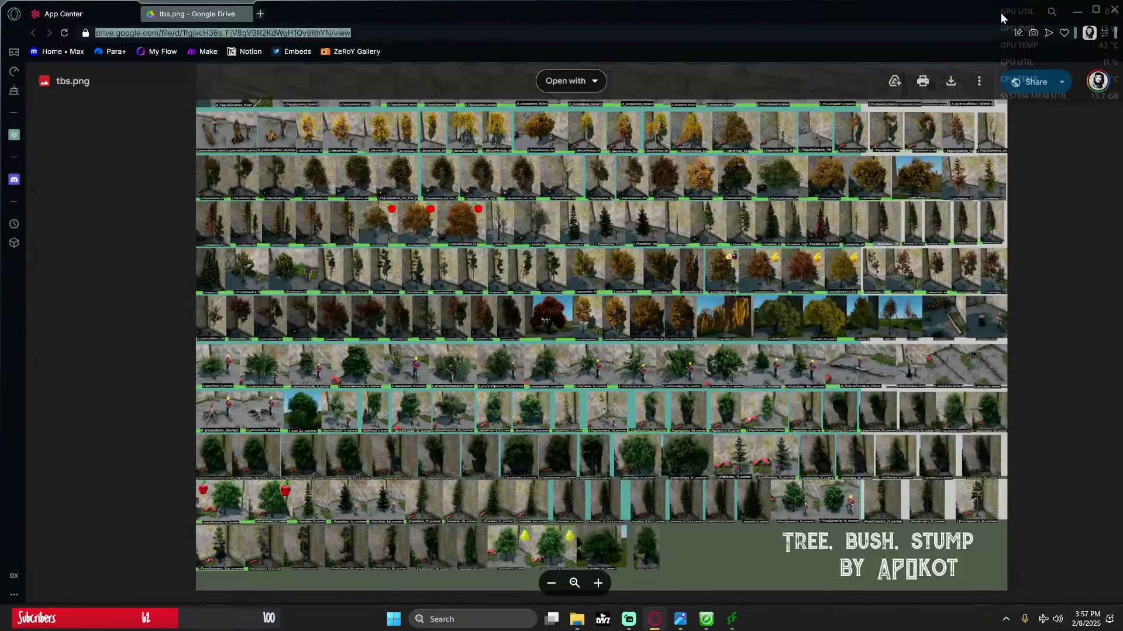
pyautogui.click(1076, 11)
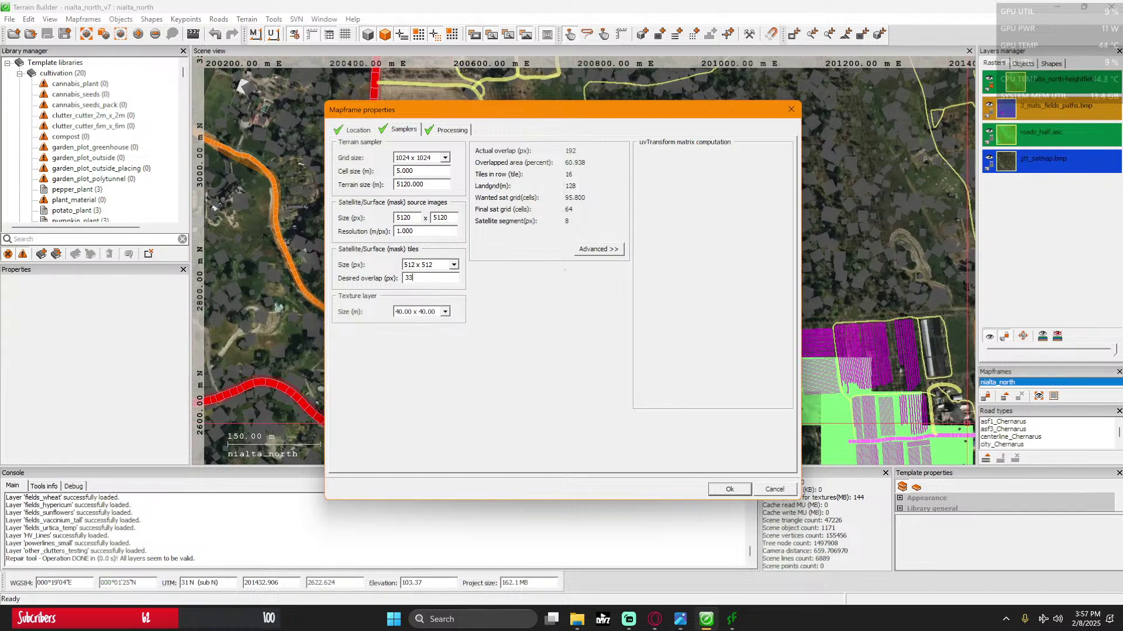
# Step: Set sFlora's tiles in row count to 16, source image resolution to 5120 px and resolution to 1 m/px, checking the offsets against the mapframe location
pyautogui.click(731, 619)
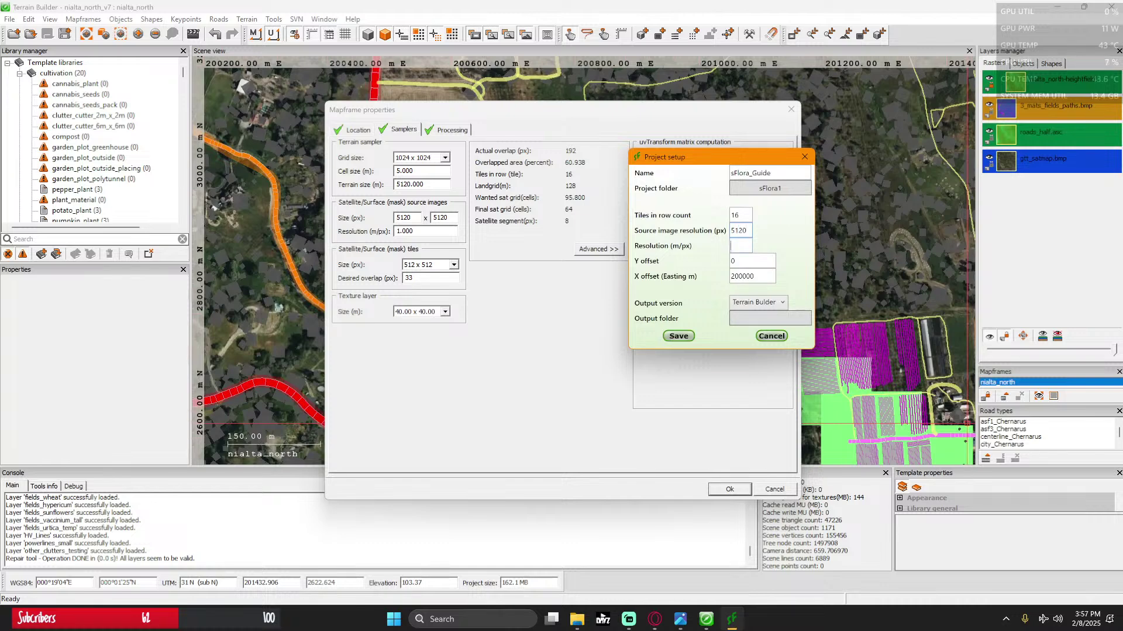
pyautogui.press('Tab')
pyautogui.click(356, 131)
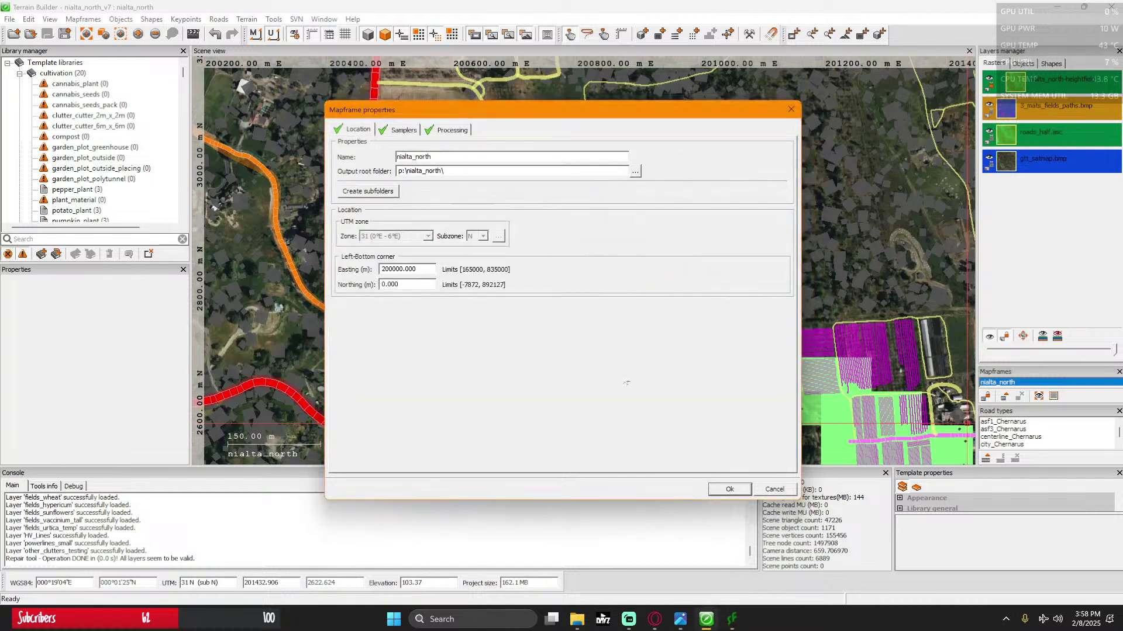
pyautogui.click(728, 622)
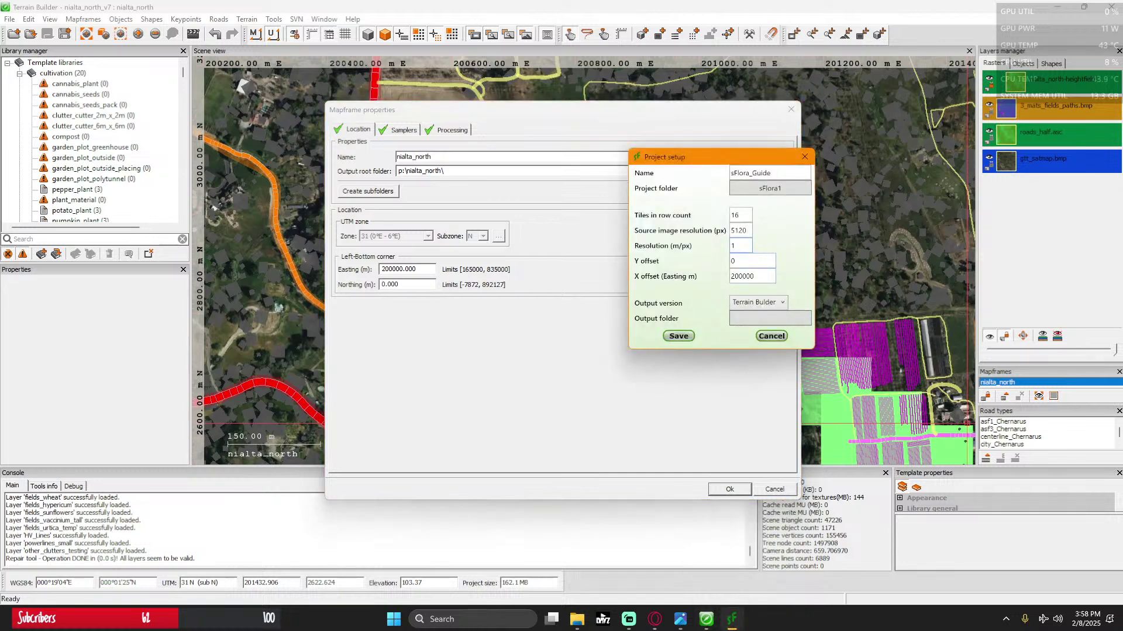
pyautogui.click(741, 276)
# Step: Keep Terrain Builder as the output version and choose a new folder named output inside sFlora_1 as the output folder
pyautogui.click(777, 308)
pyautogui.click(778, 308)
pyautogui.click(744, 320)
pyautogui.moveTo(642, 290); pyautogui.dragTo(638, 359)
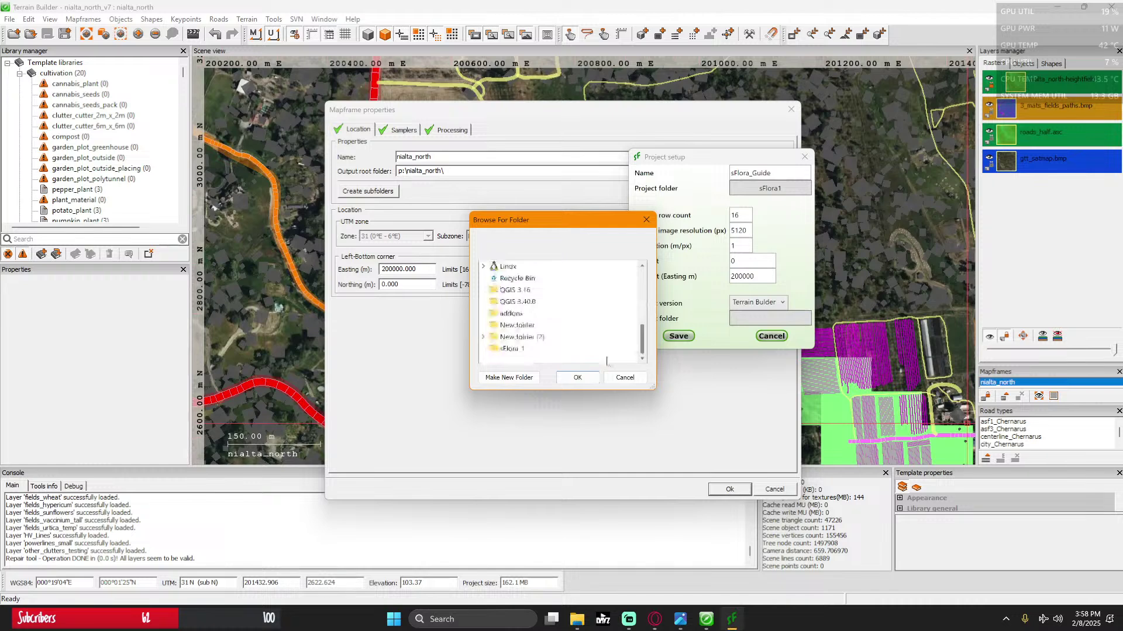
pyautogui.click(510, 348)
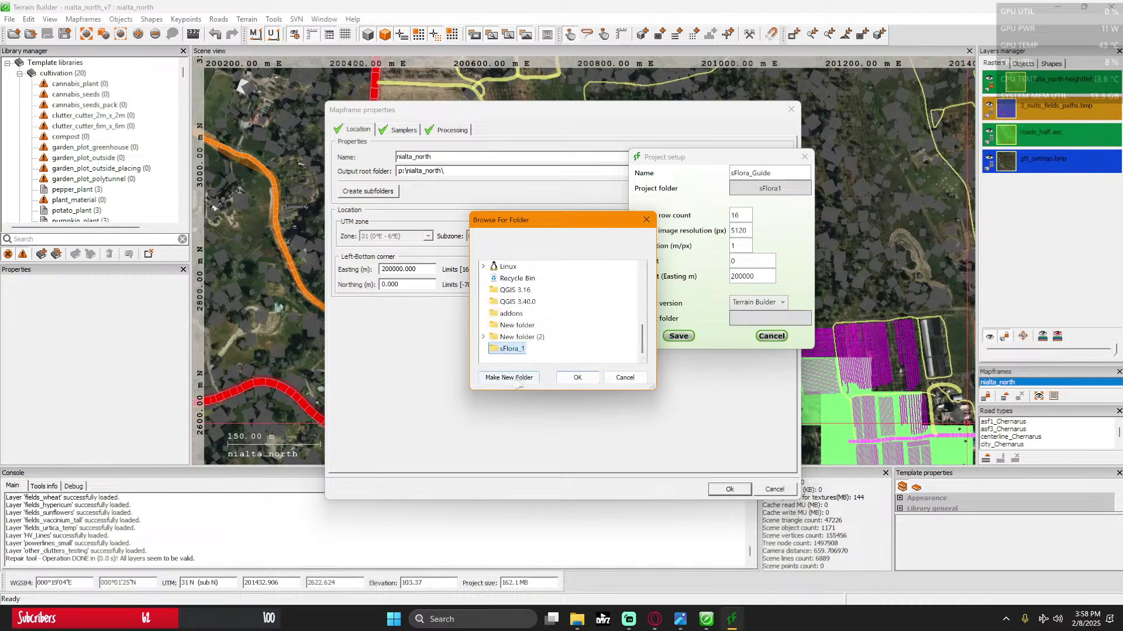
pyautogui.click(510, 378)
pyautogui.write('output')
pyautogui.press('Return')
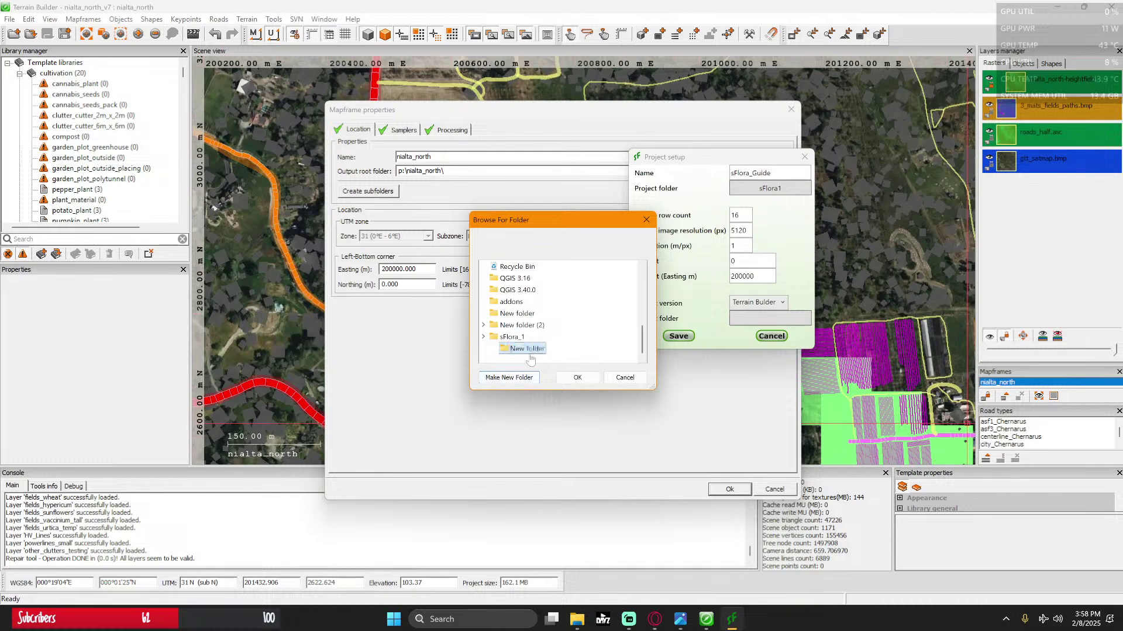
pyautogui.click(593, 381)
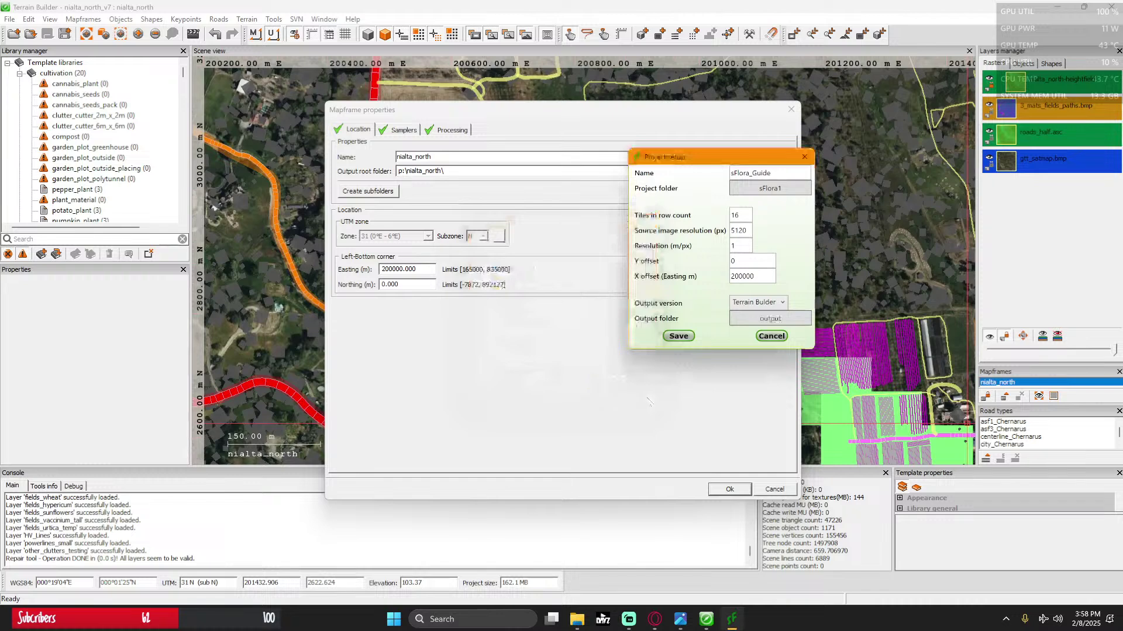
# Step: Save the sFlora_Guide project setup and examine the generated tile grid in the map view
pyautogui.click(680, 337)
pyautogui.scroll(-5, 661, 259)
pyautogui.scroll(4, 662, 261)
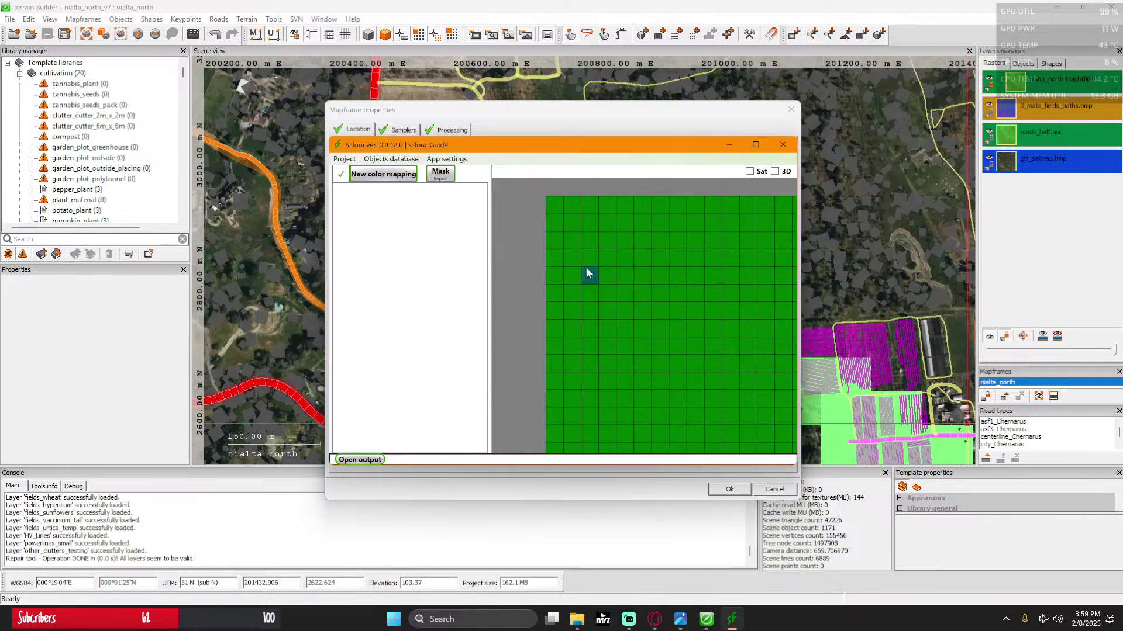
pyautogui.scroll(-3, 614, 284)
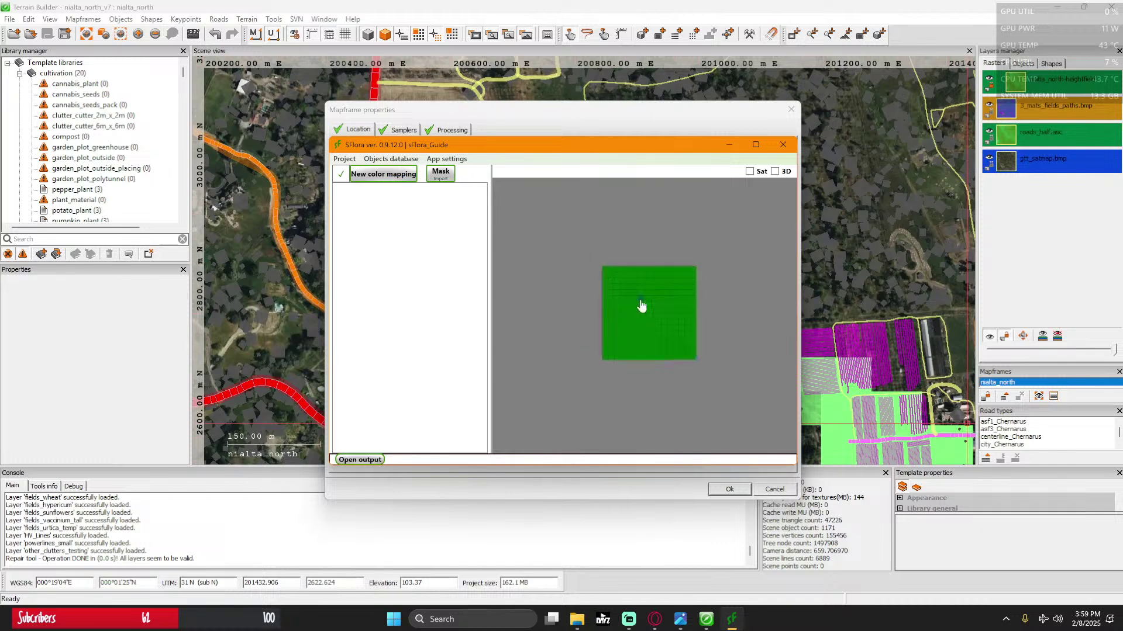
pyautogui.scroll(3, 640, 297)
pyautogui.scroll(-2, 640, 293)
pyautogui.moveTo(665, 290); pyautogui.dragTo(636, 279)
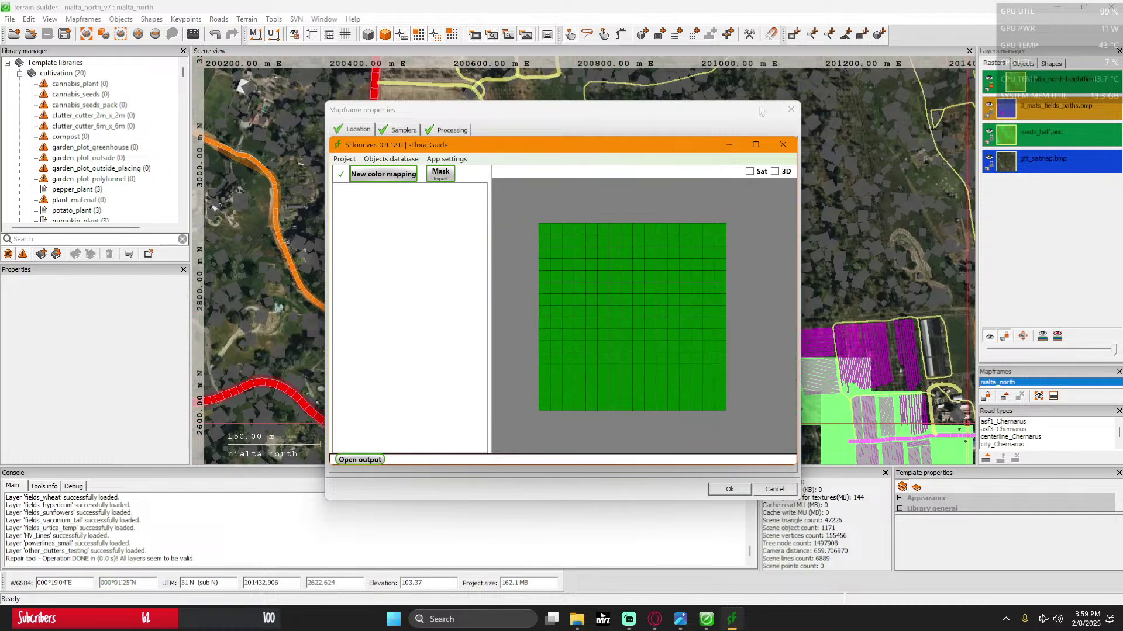
# Step: Cancel the mapframe properties in Terrain Builder and minimize its window to leave sFlora on the desktop
pyautogui.click(1056, 11)
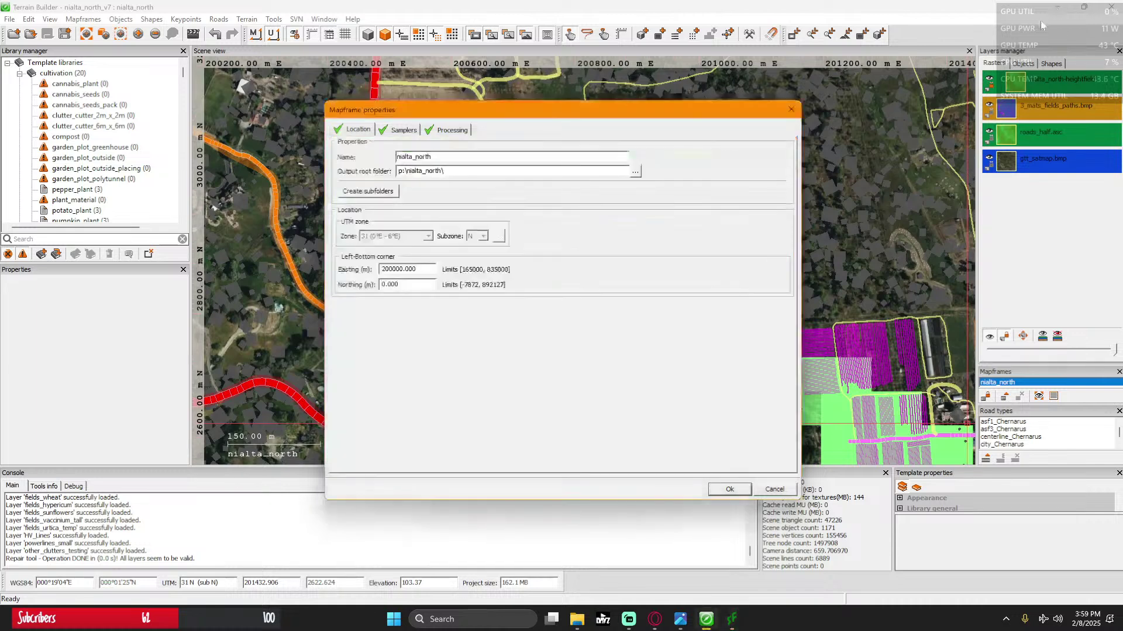
pyautogui.click(763, 494)
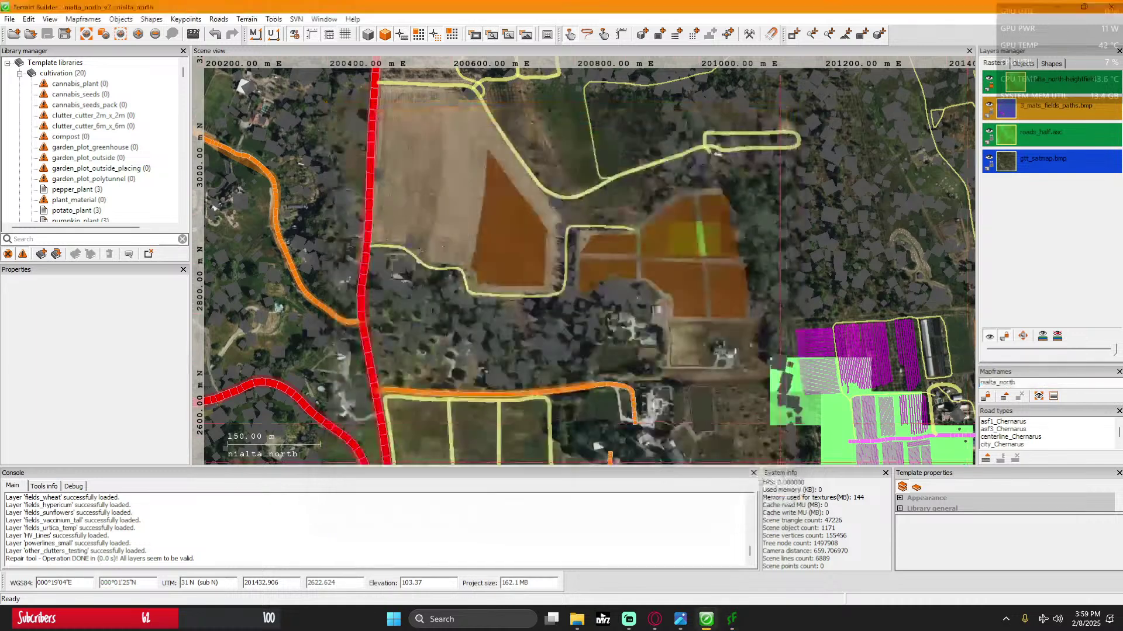
pyautogui.click(1060, 8)
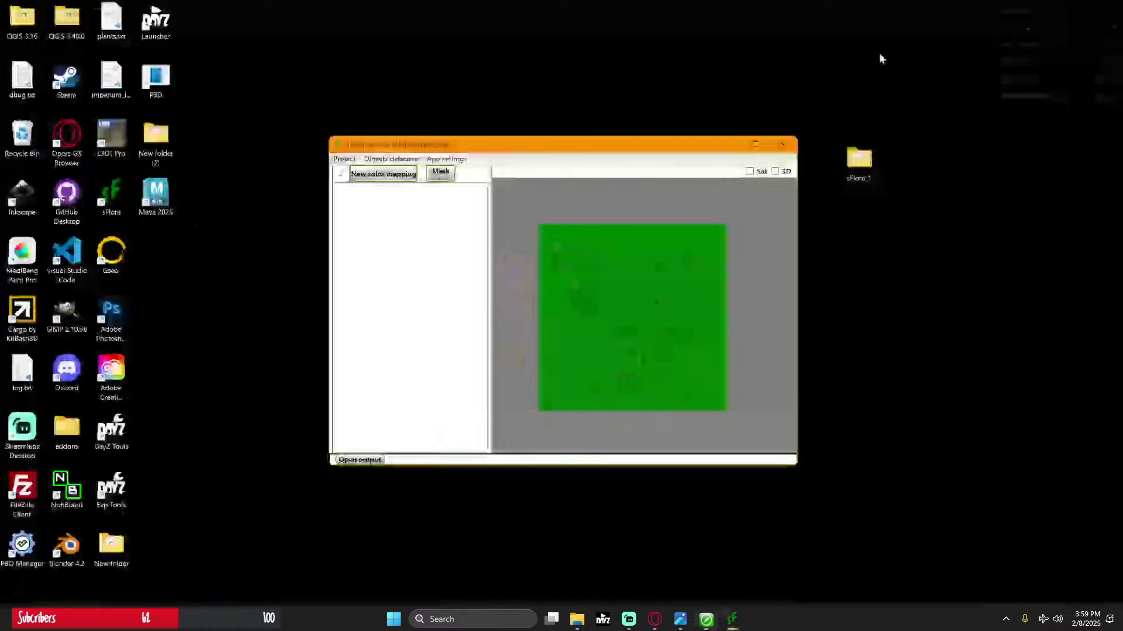
# Step: Open the objects database and start importing template libraries into it
pyautogui.moveTo(551, 146); pyautogui.dragTo(528, 153)
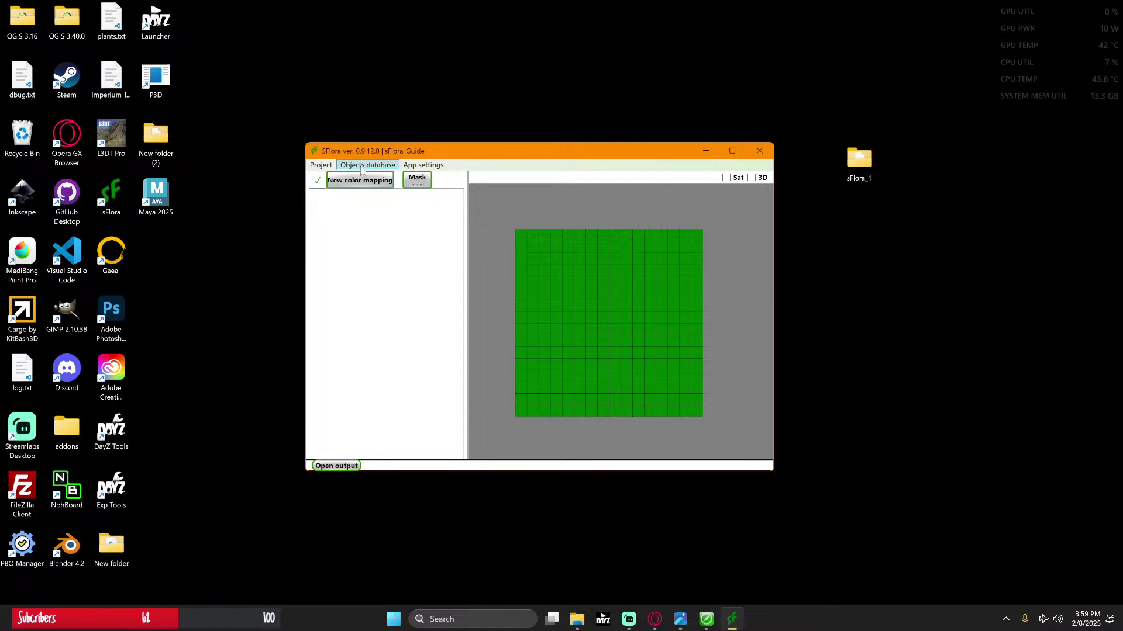
pyautogui.click(368, 165)
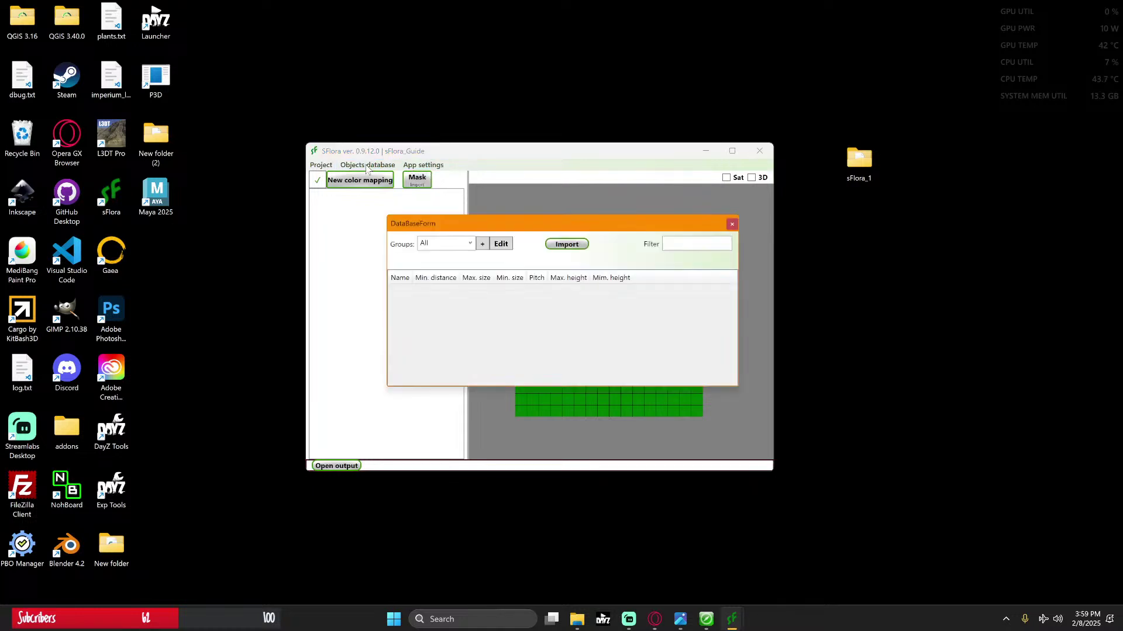
pyautogui.moveTo(579, 232); pyautogui.dragTo(651, 200)
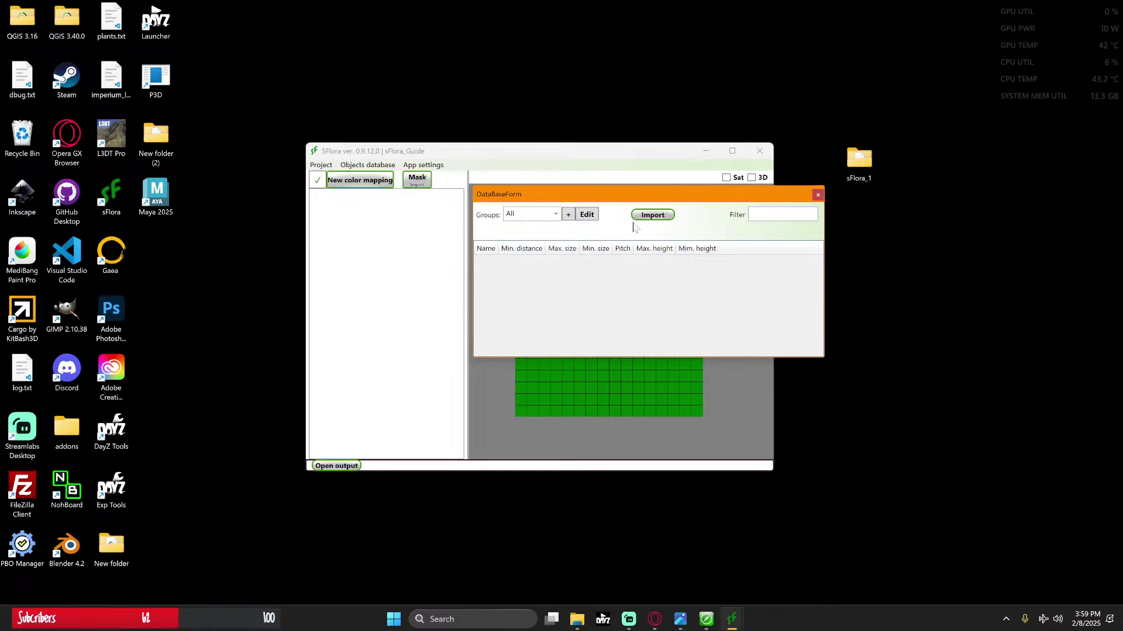
pyautogui.click(639, 216)
pyautogui.moveTo(634, 215); pyautogui.dragTo(662, 199)
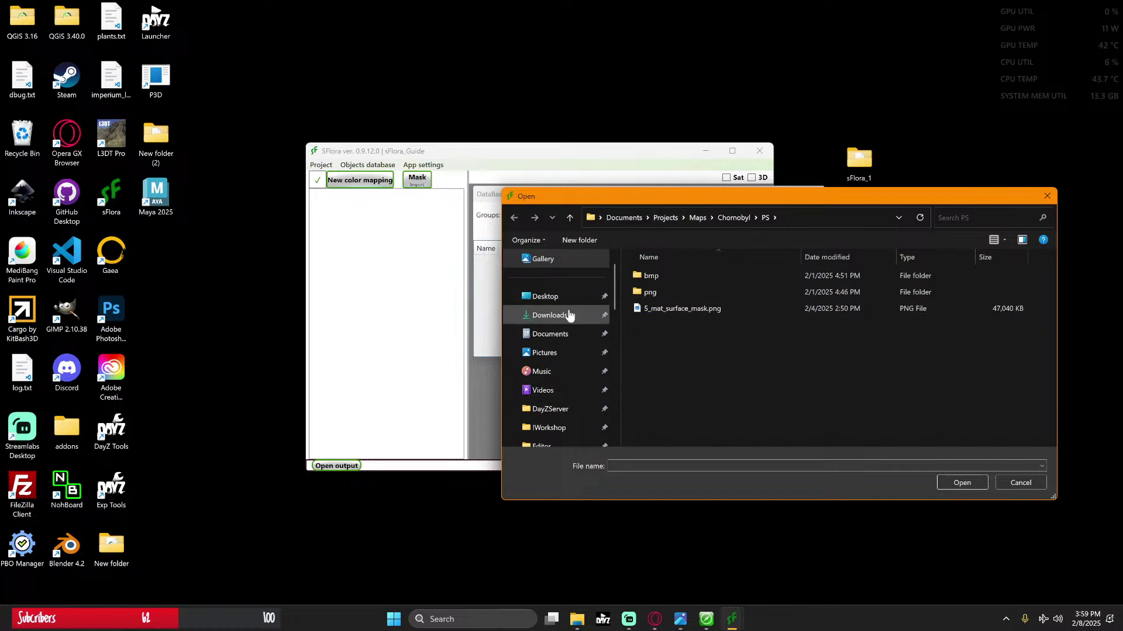
pyautogui.scroll(1, 573, 310)
pyautogui.moveTo(618, 199)
pyautogui.mouseDown()
pyautogui.moveTo(626, 217)
pyautogui.moveTo(618, 203)
pyautogui.moveTo(615, 216)
pyautogui.mouseUp()
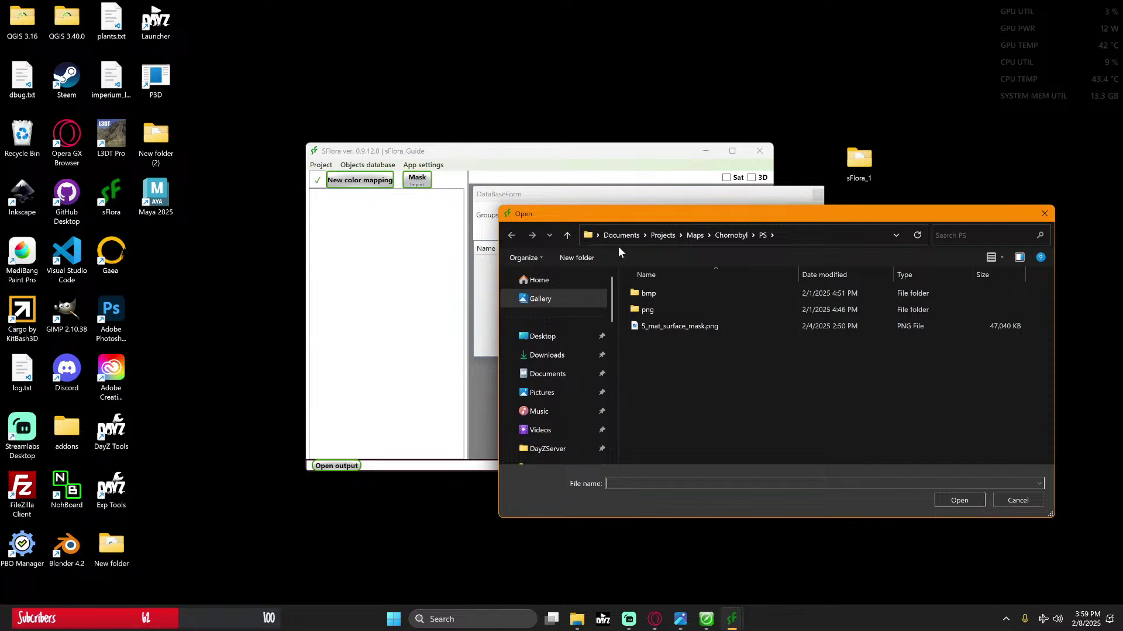
# Step: Browse the P: drive to the TemplateLibs folder under nialta_north, source, TerrainBuilder
pyautogui.scroll(-5, 563, 372)
pyautogui.scroll(-3, 562, 377)
pyautogui.scroll(1, 561, 377)
pyautogui.scroll(-1, 560, 378)
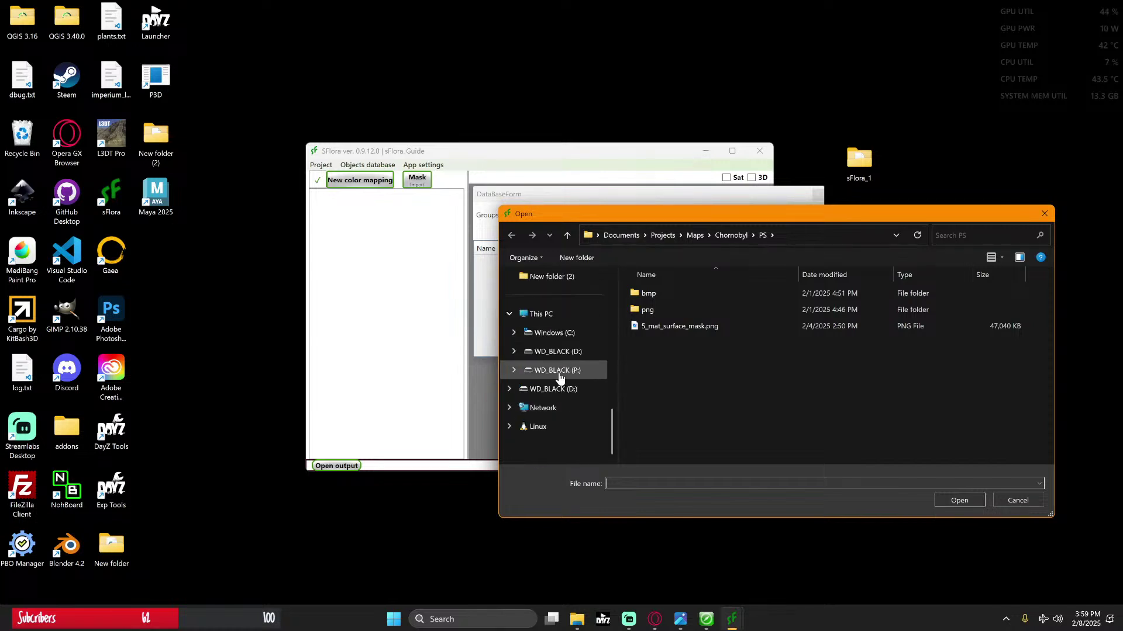
pyautogui.click(514, 371)
pyautogui.scroll(-5, 540, 387)
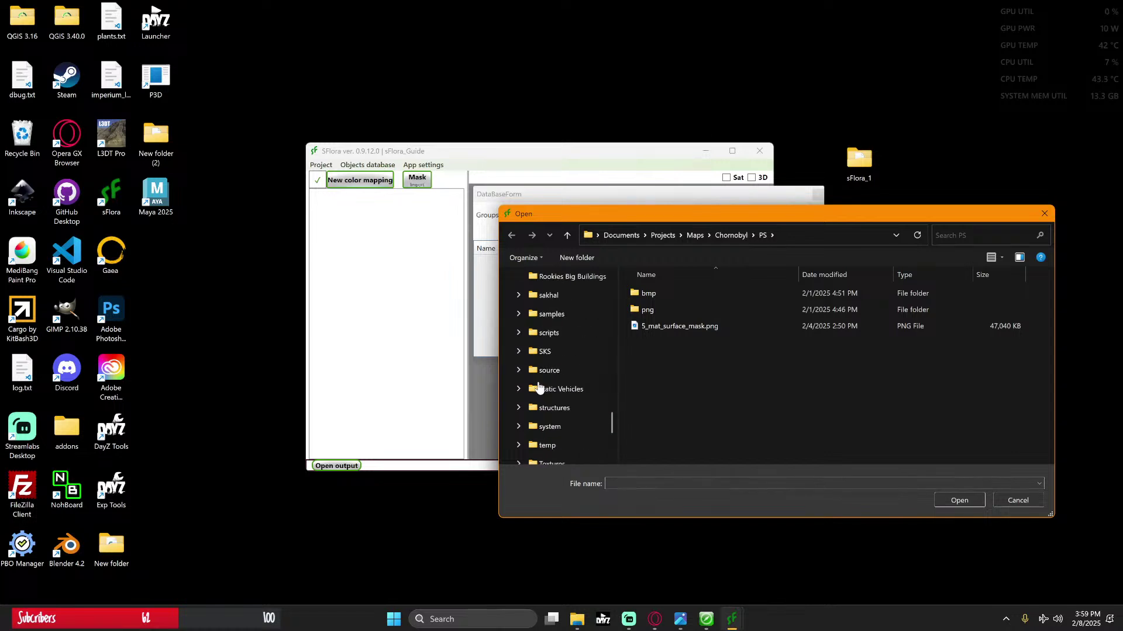
pyautogui.scroll(3, 522, 327)
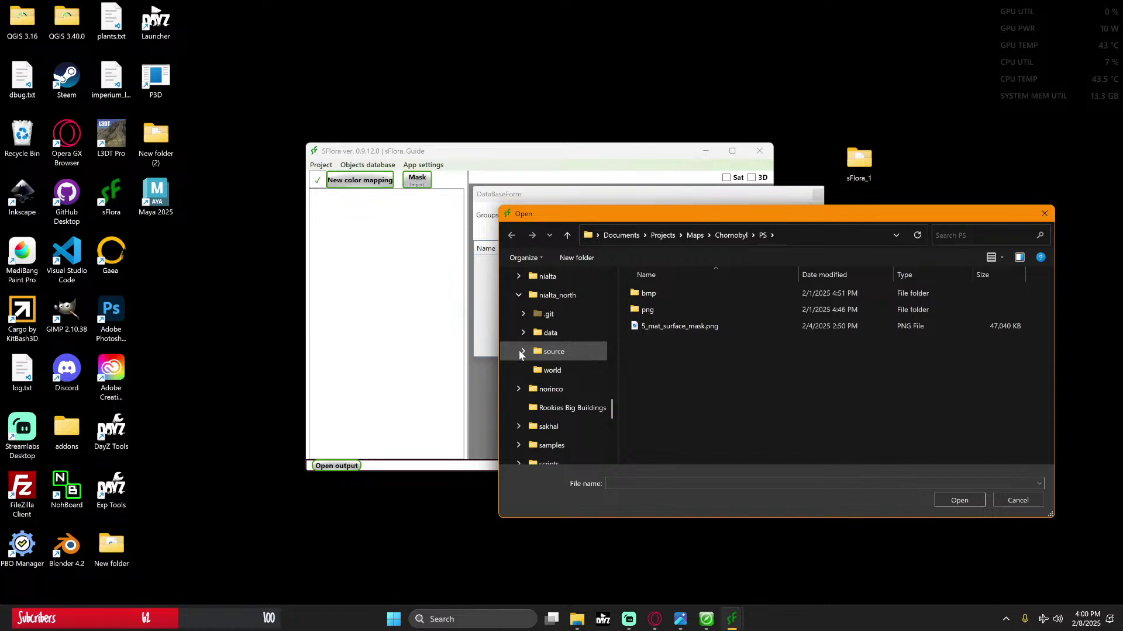
pyautogui.click(522, 352)
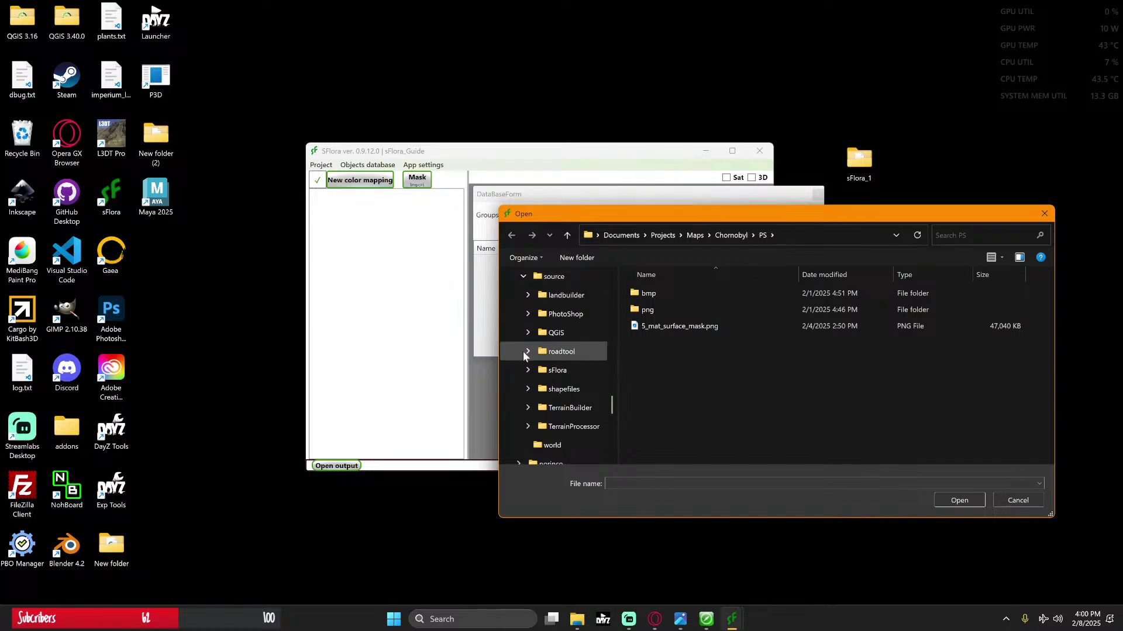
pyautogui.click(528, 408)
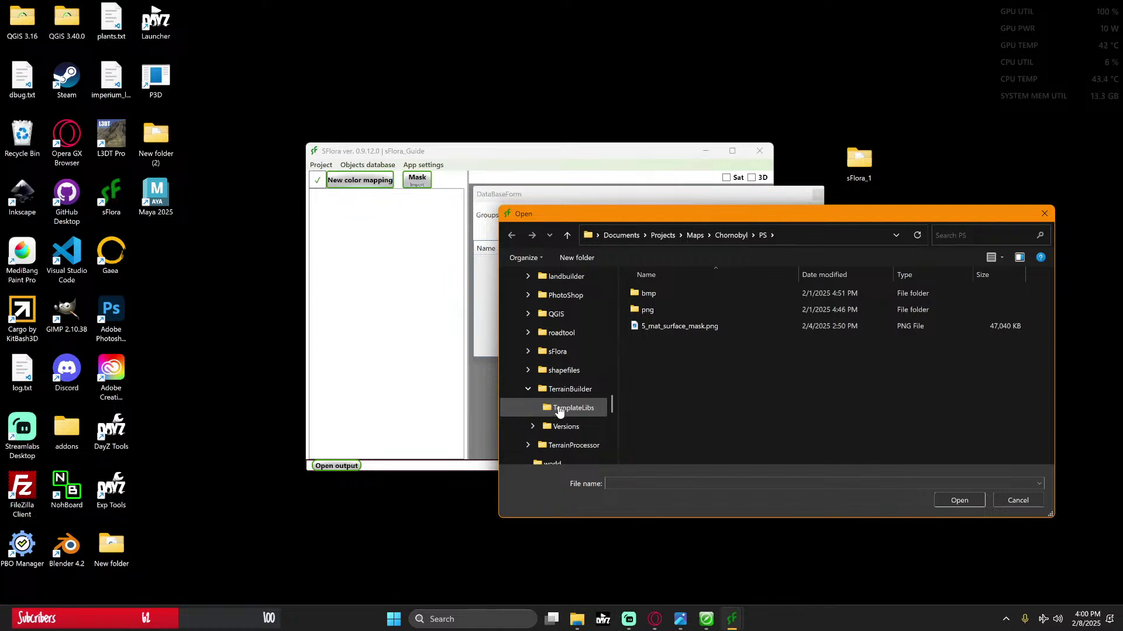
pyautogui.click(569, 390)
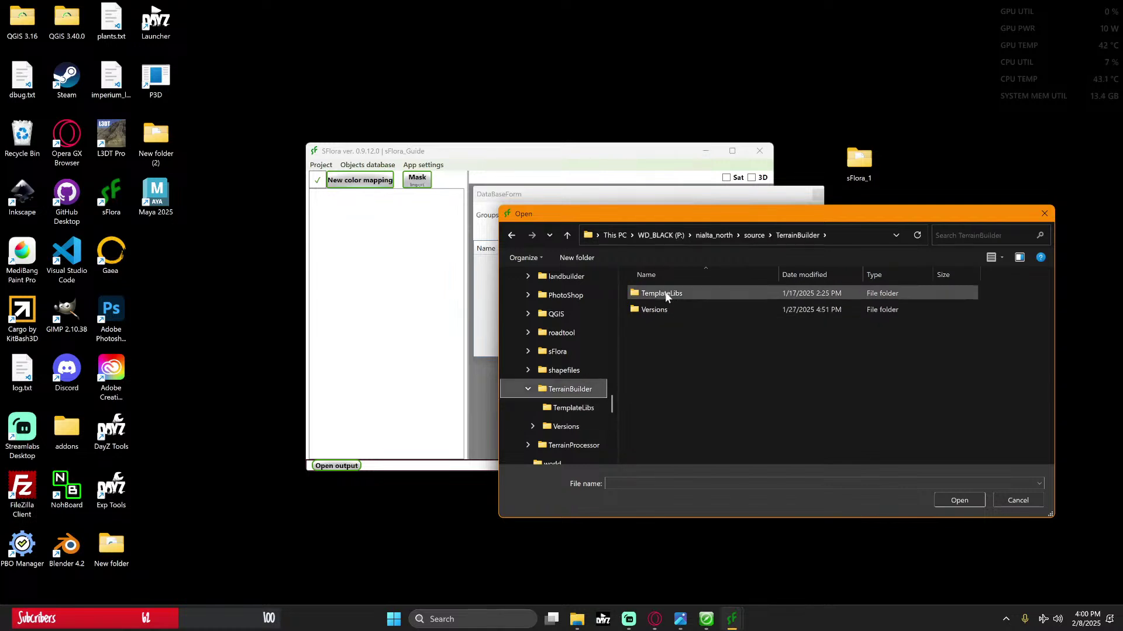
pyautogui.doubleClick(653, 293)
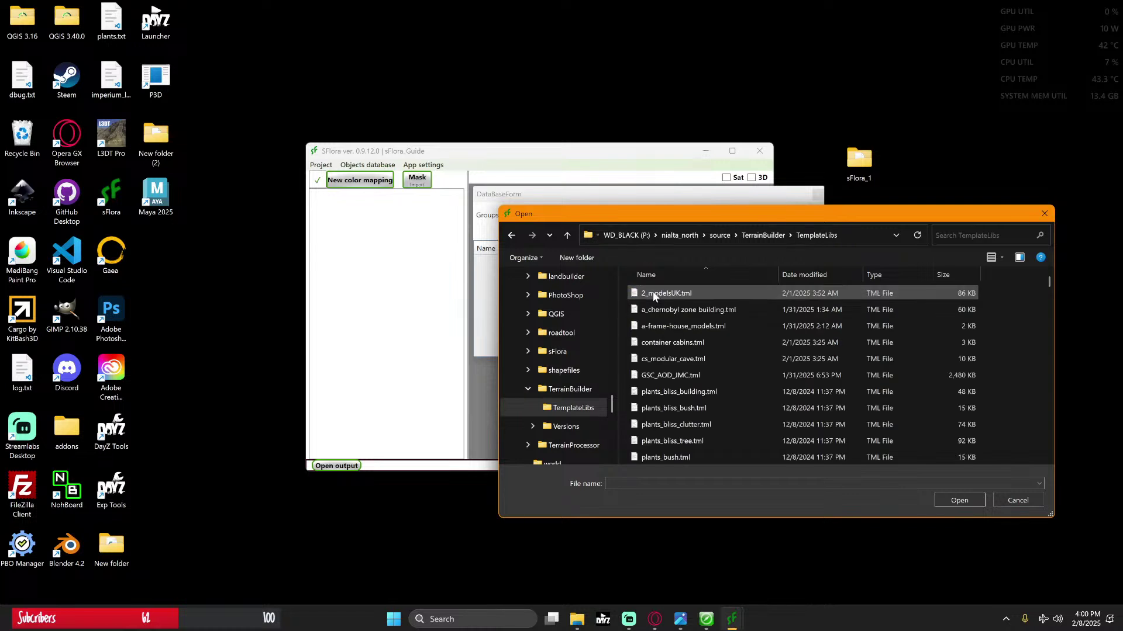
# Step: Import plants_tree.tml and plants_bush.tml from TemplateLibs into the objects database
pyautogui.scroll(-4, 722, 342)
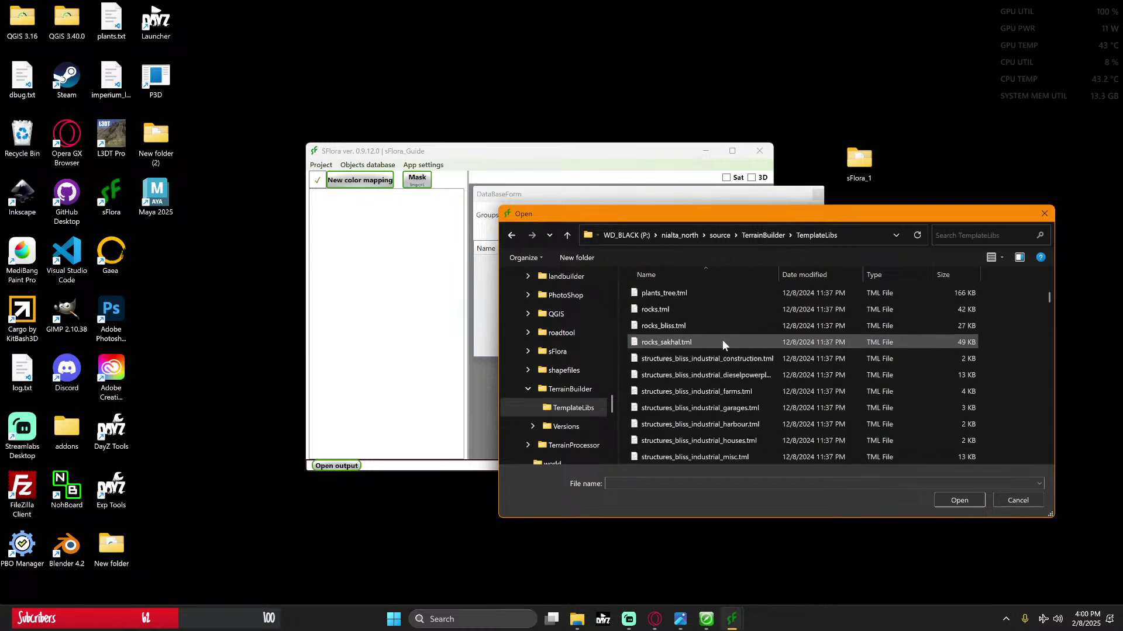
pyautogui.scroll(1, 723, 344)
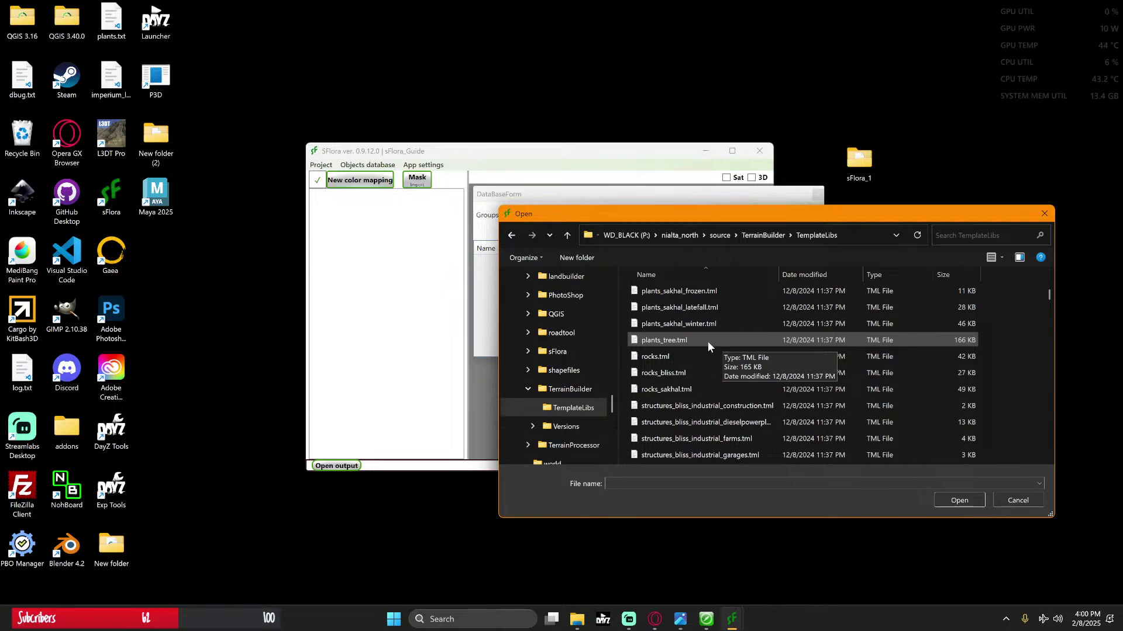
pyautogui.click(704, 341)
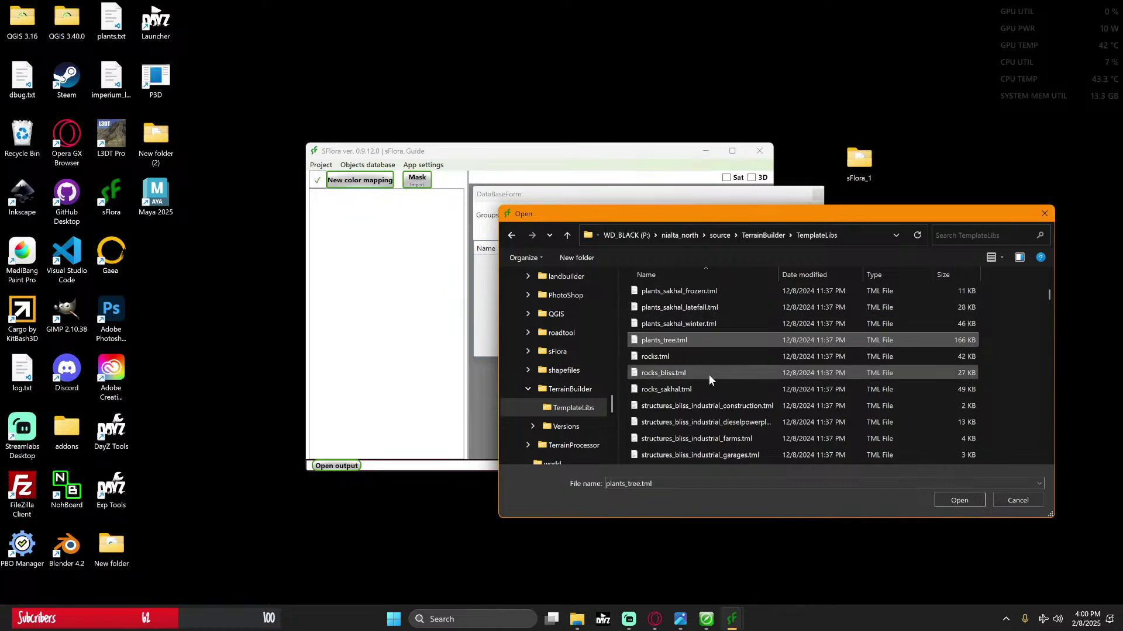
pyautogui.scroll(5, 709, 371)
pyautogui.scroll(-2, 711, 368)
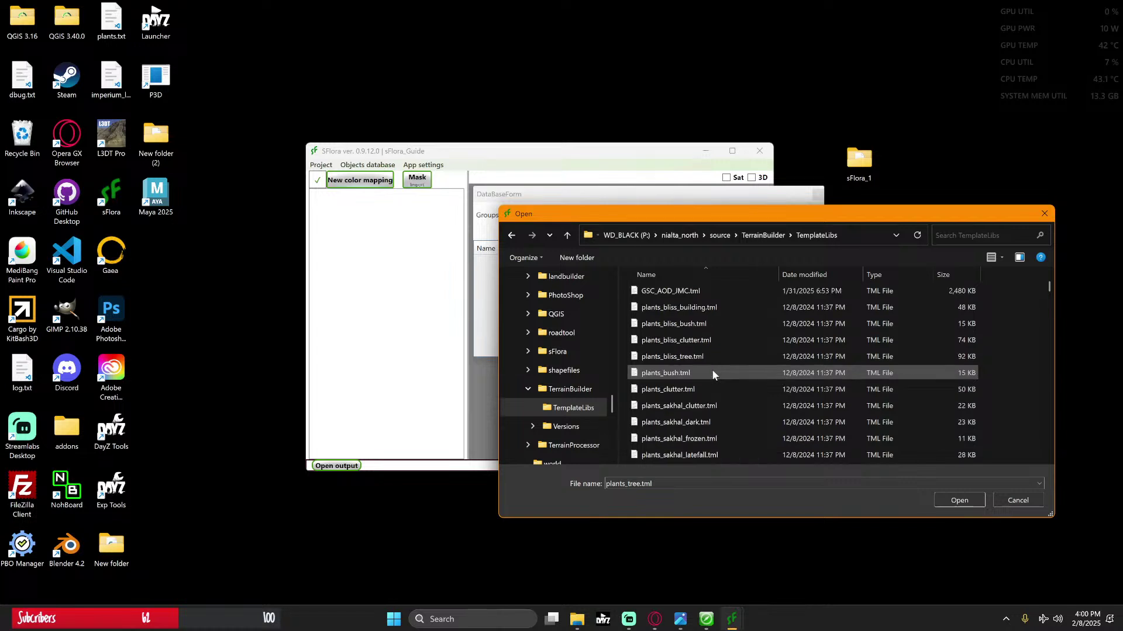
pyautogui.keyDown('ctrl'); pyautogui.click(689, 373); pyautogui.keyUp('ctrl')
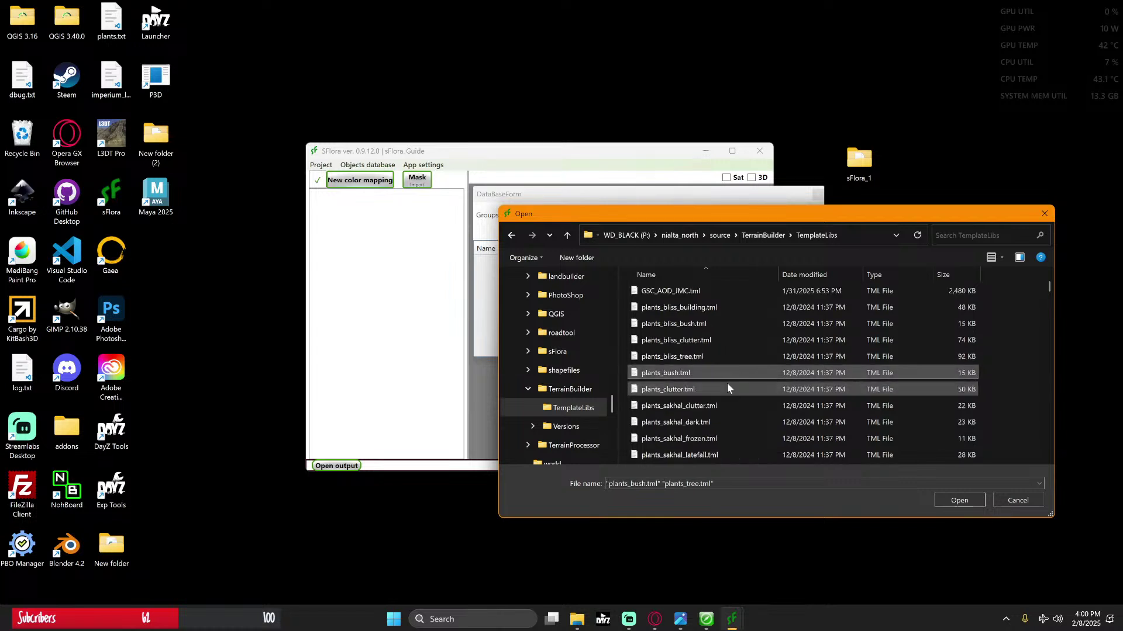
pyautogui.scroll(-1, 727, 384)
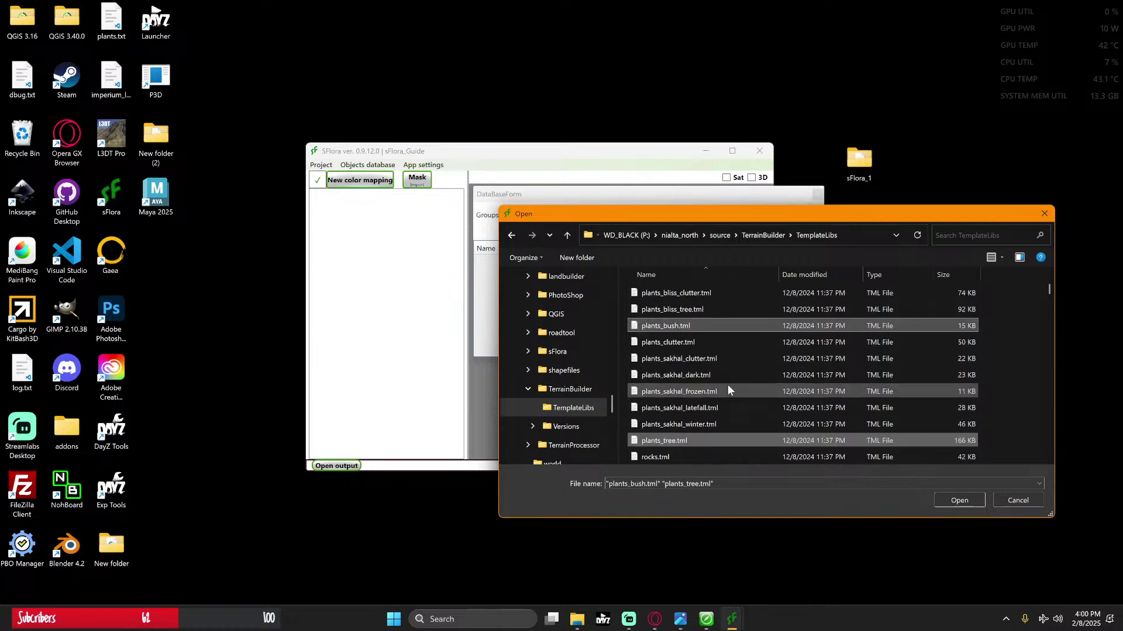
pyautogui.click(946, 499)
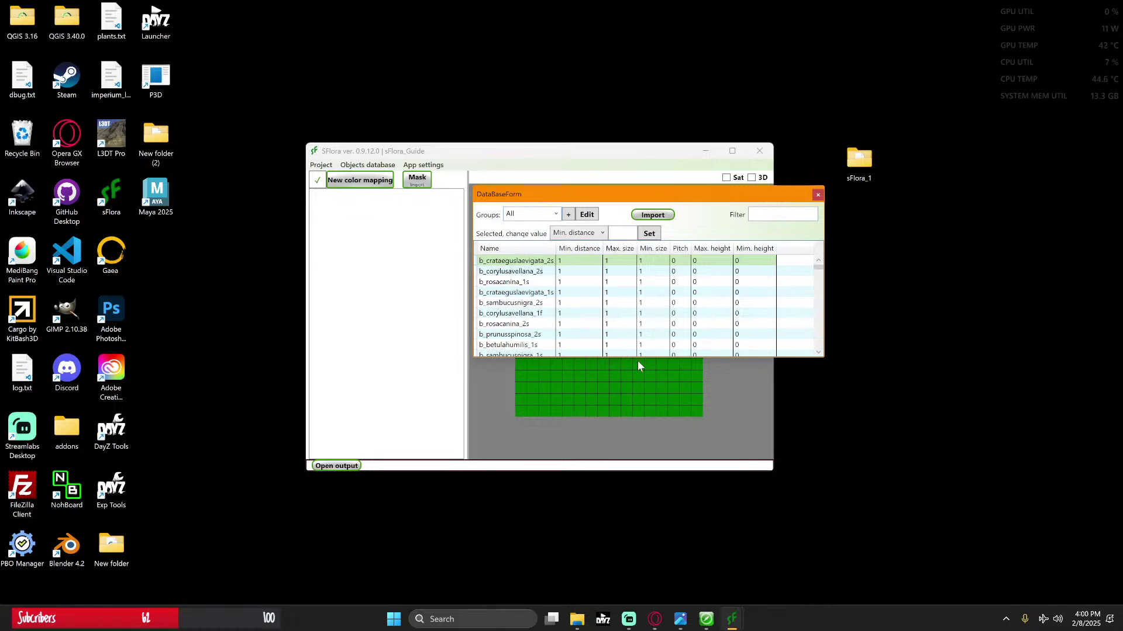
# Step: Enlarge the database window, show only the plants_tree group to examine its objects, and close the database
pyautogui.moveTo(638, 361); pyautogui.dragTo(640, 572)
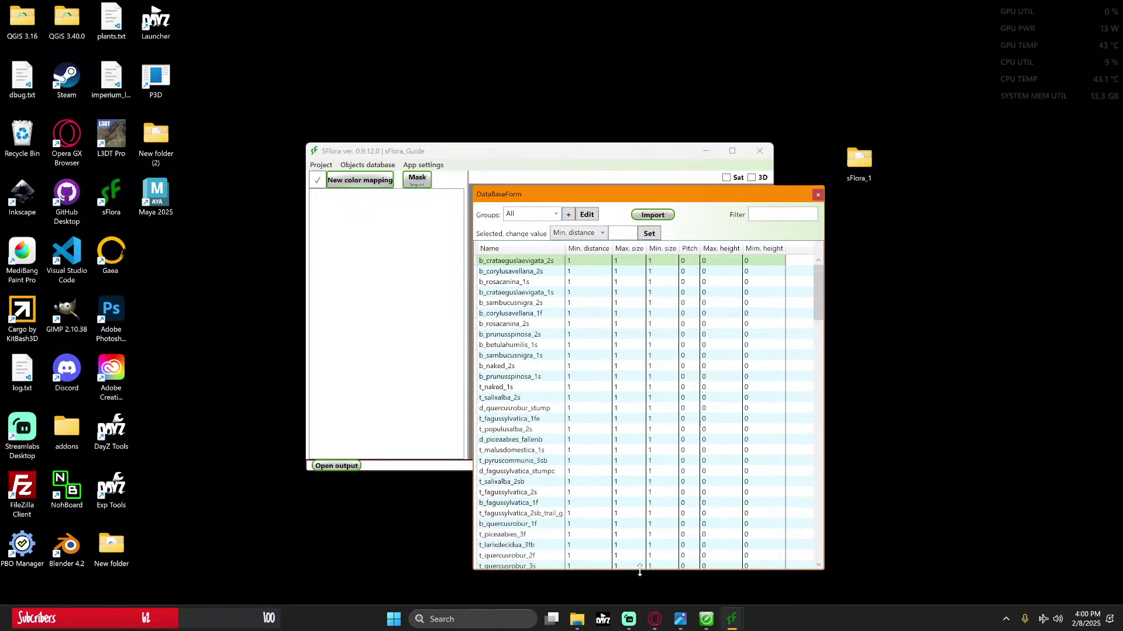
pyautogui.moveTo(607, 199); pyautogui.dragTo(603, 149)
pyautogui.moveTo(560, 198); pyautogui.dragTo(582, 198)
pyautogui.click(550, 164)
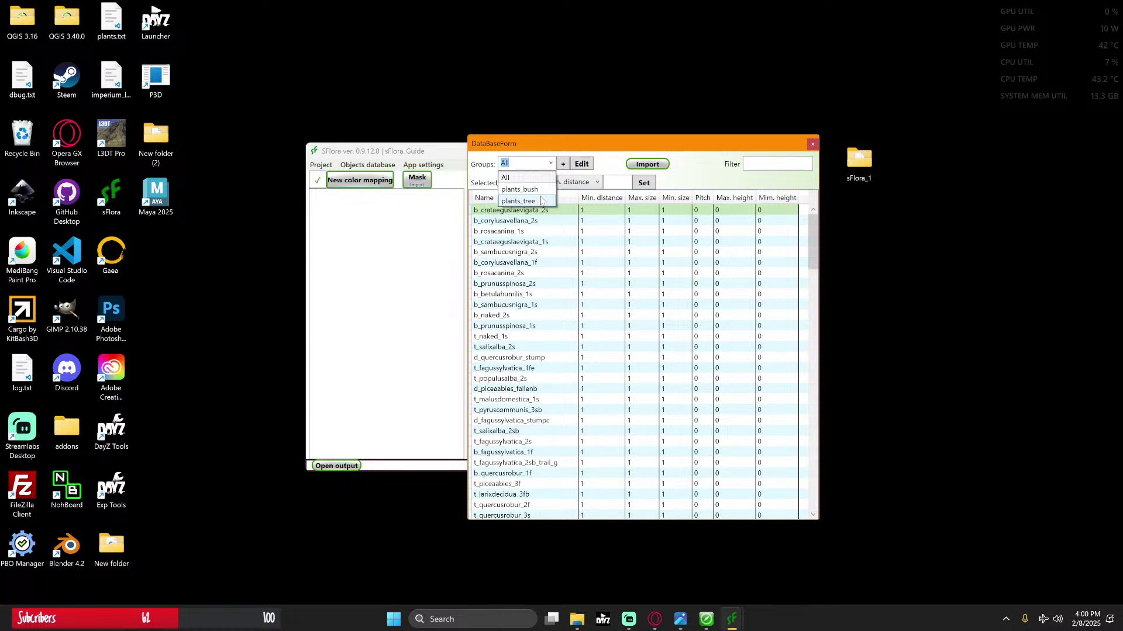
pyautogui.click(541, 201)
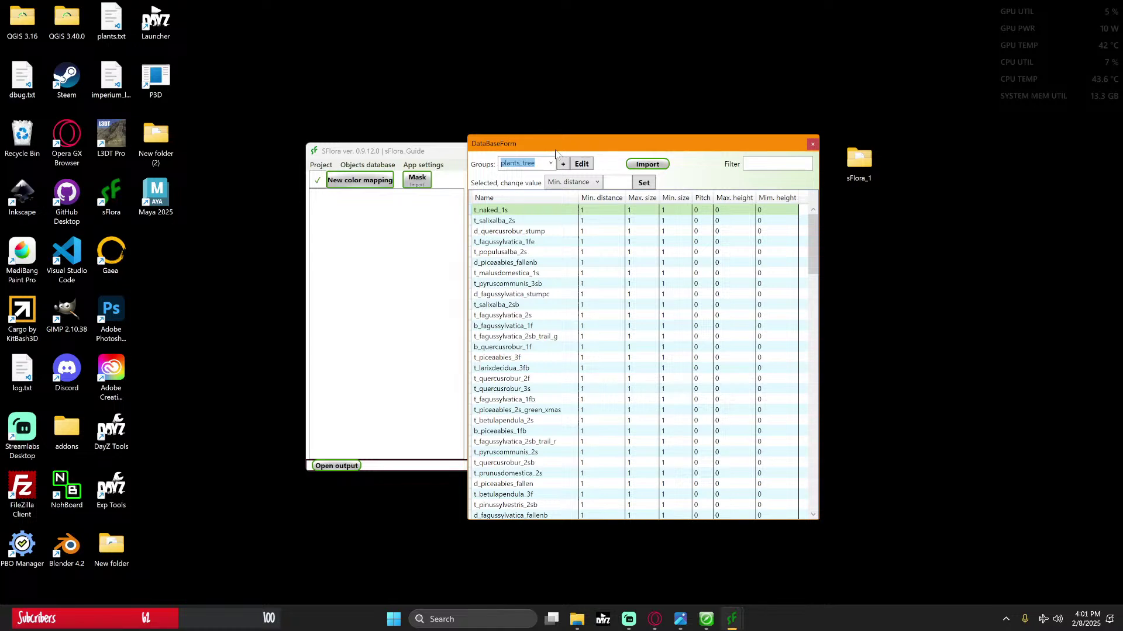
pyautogui.moveTo(544, 148)
pyautogui.mouseDown()
pyautogui.moveTo(547, 169)
pyautogui.moveTo(547, 160)
pyautogui.mouseUp()
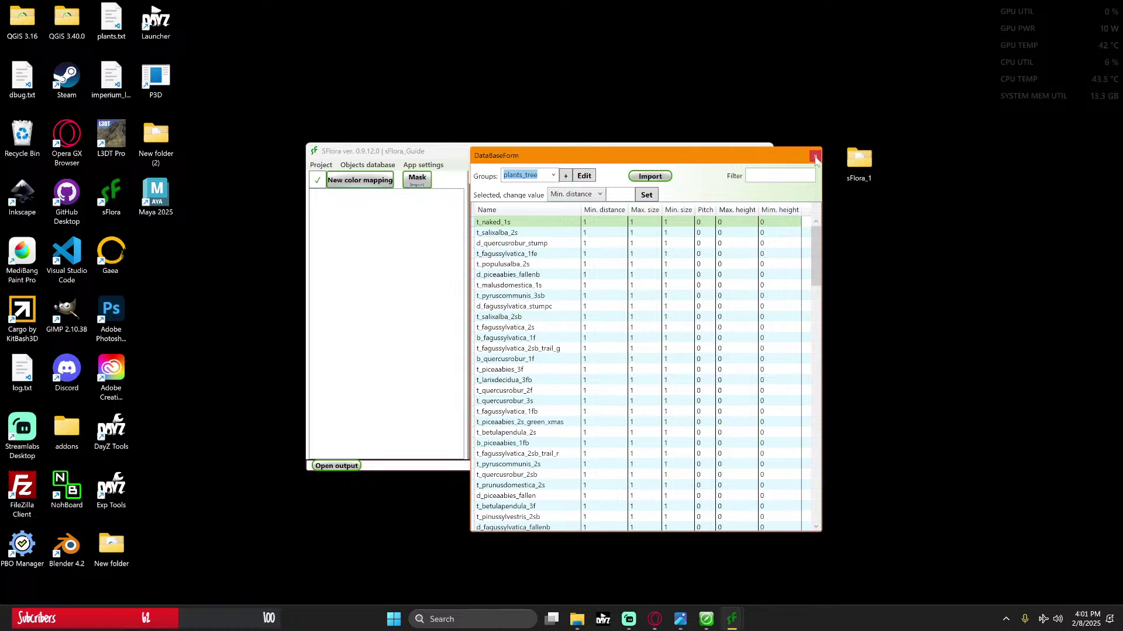
pyautogui.click(815, 157)
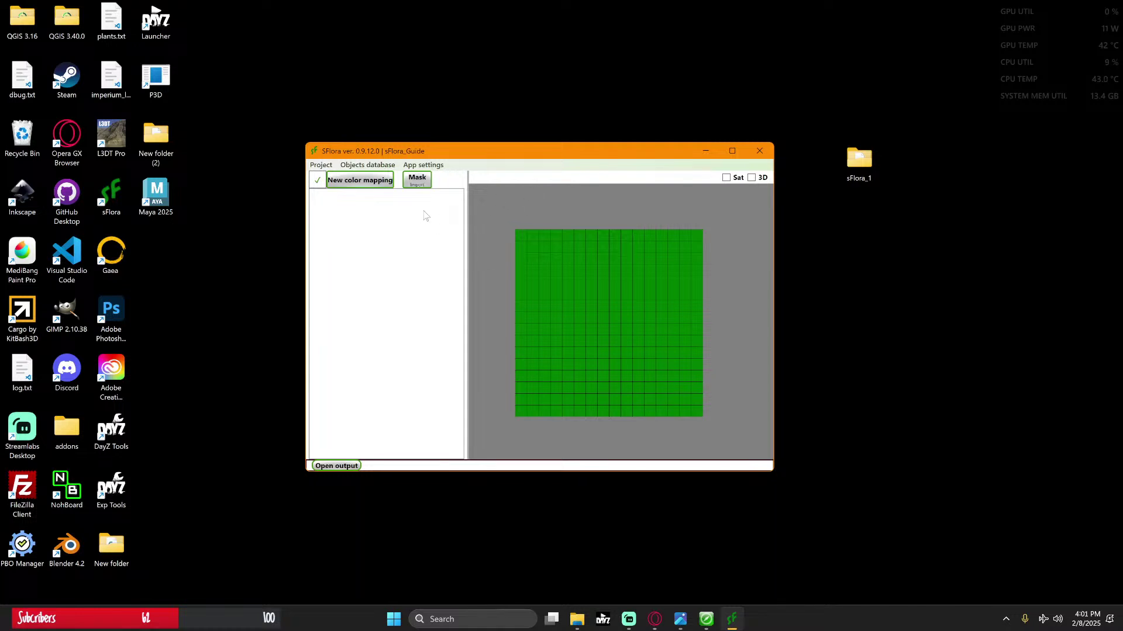
# Step: Start a mask import, agree to delete the previous mask tiles, and browse the P: drive to nialta_north's source folder
pyautogui.click(416, 180)
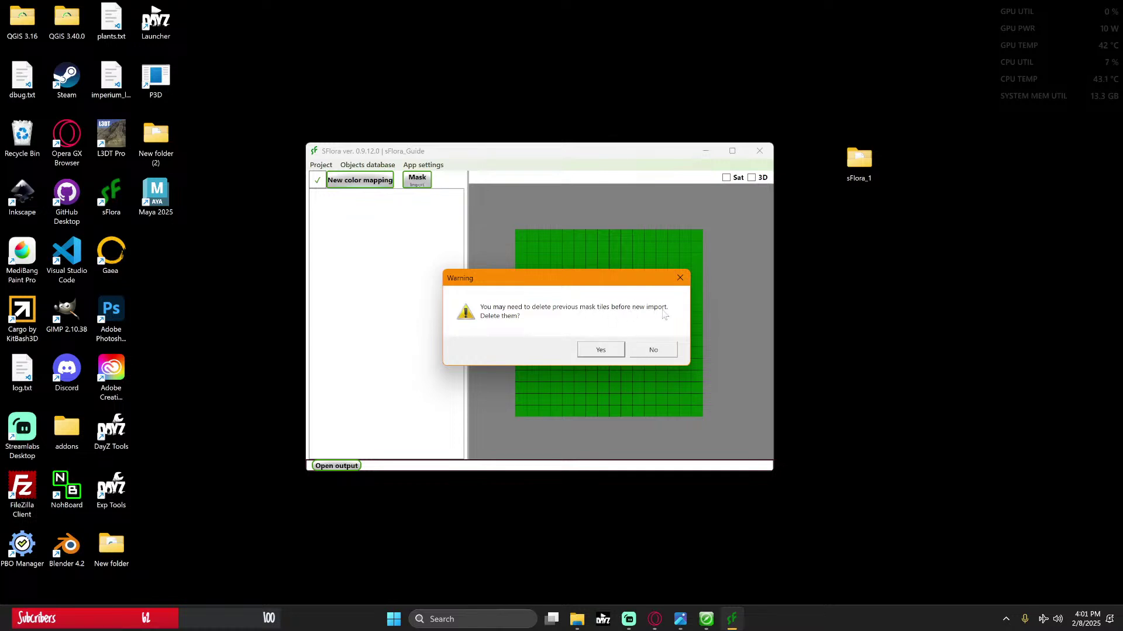
pyautogui.click(594, 350)
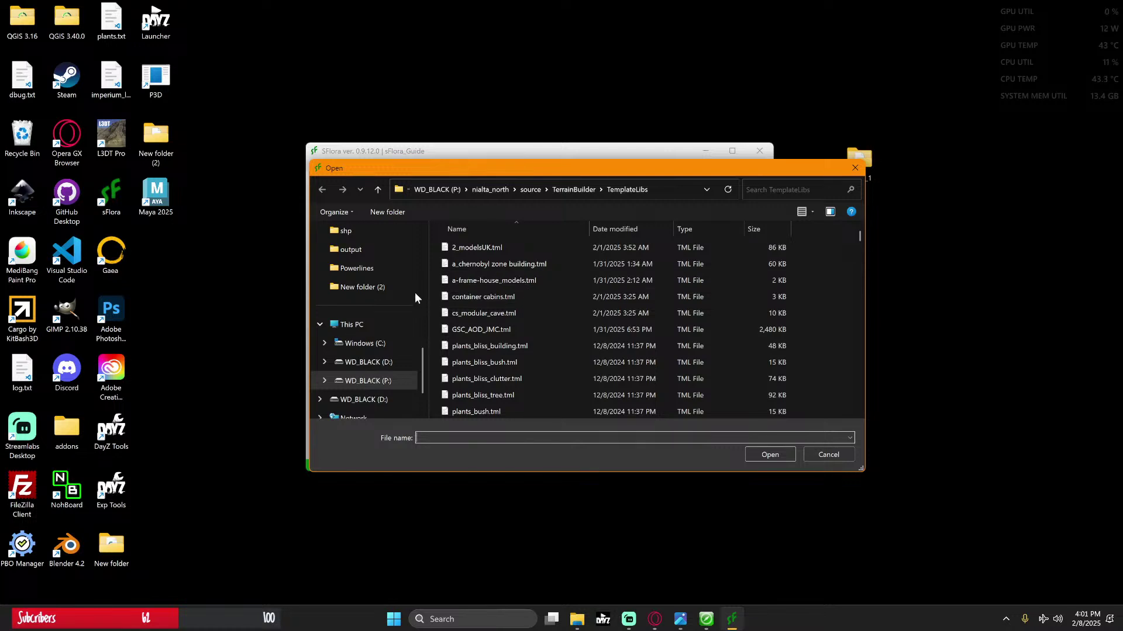
pyautogui.scroll(-1, 375, 363)
pyautogui.click(368, 325)
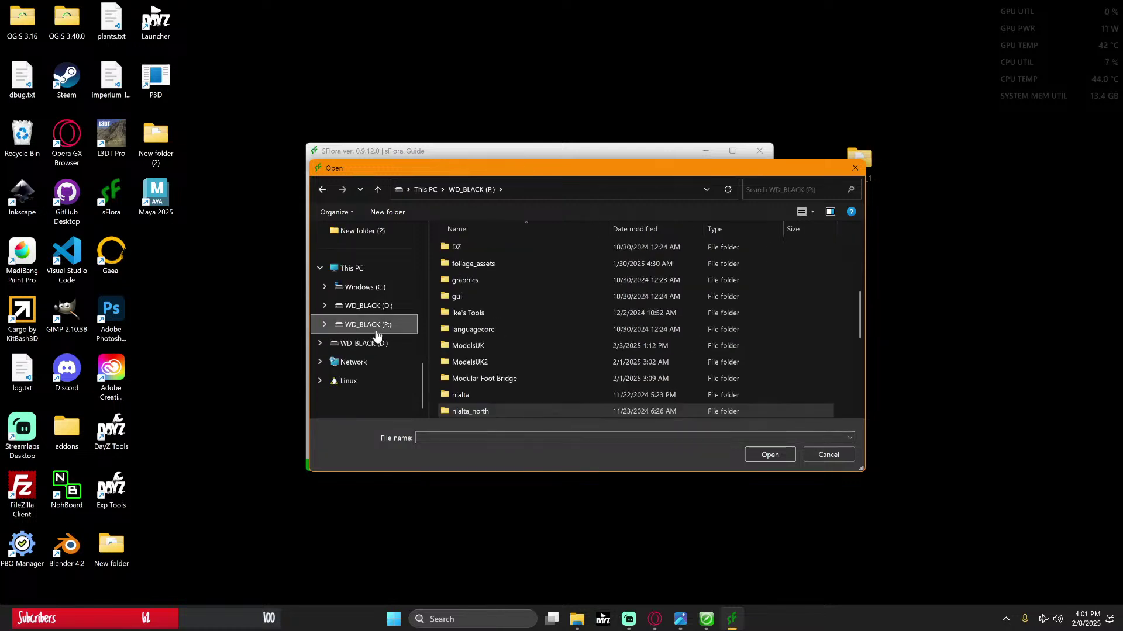
pyautogui.scroll(-3, 456, 348)
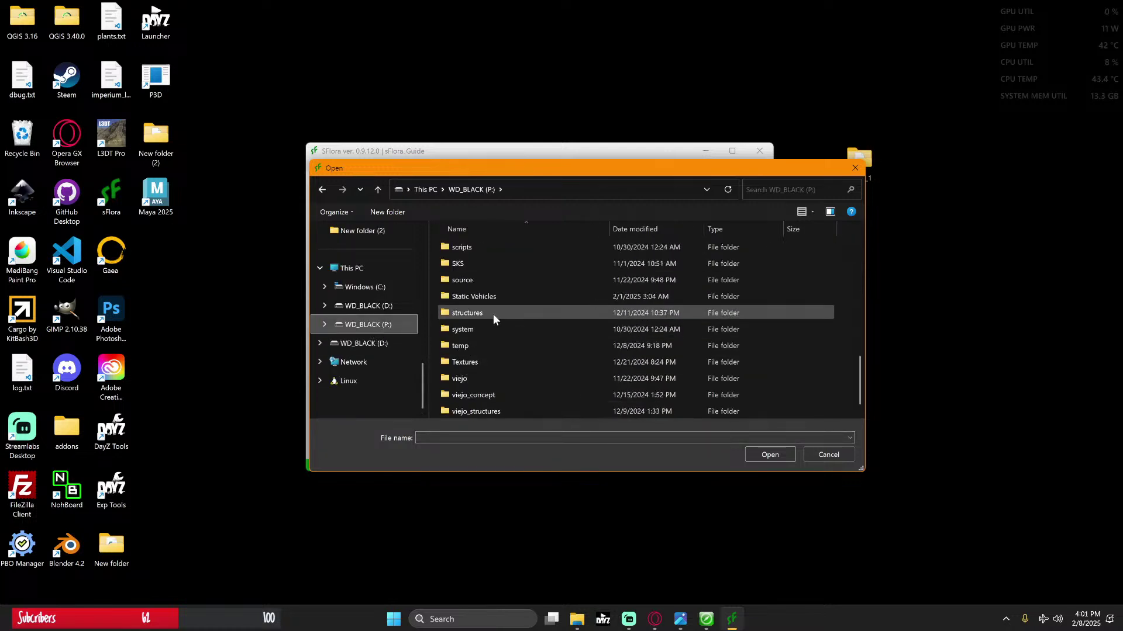
pyautogui.scroll(-1, 475, 319)
pyautogui.click(472, 327)
pyautogui.scroll(1, 501, 336)
pyautogui.scroll(2, 500, 334)
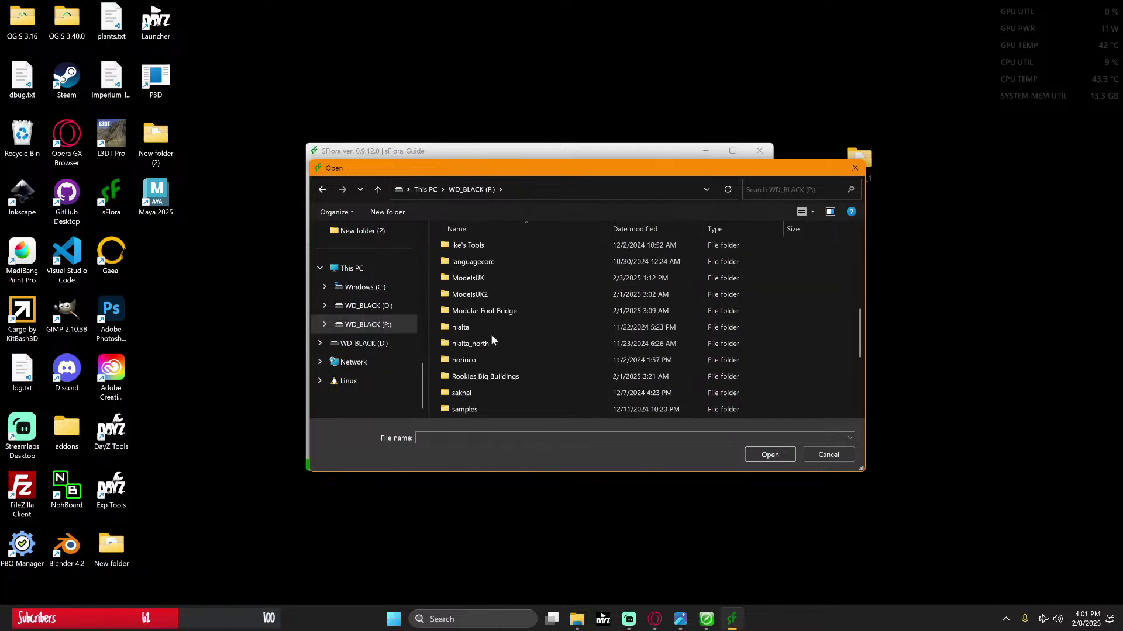
pyautogui.doubleClick(494, 342)
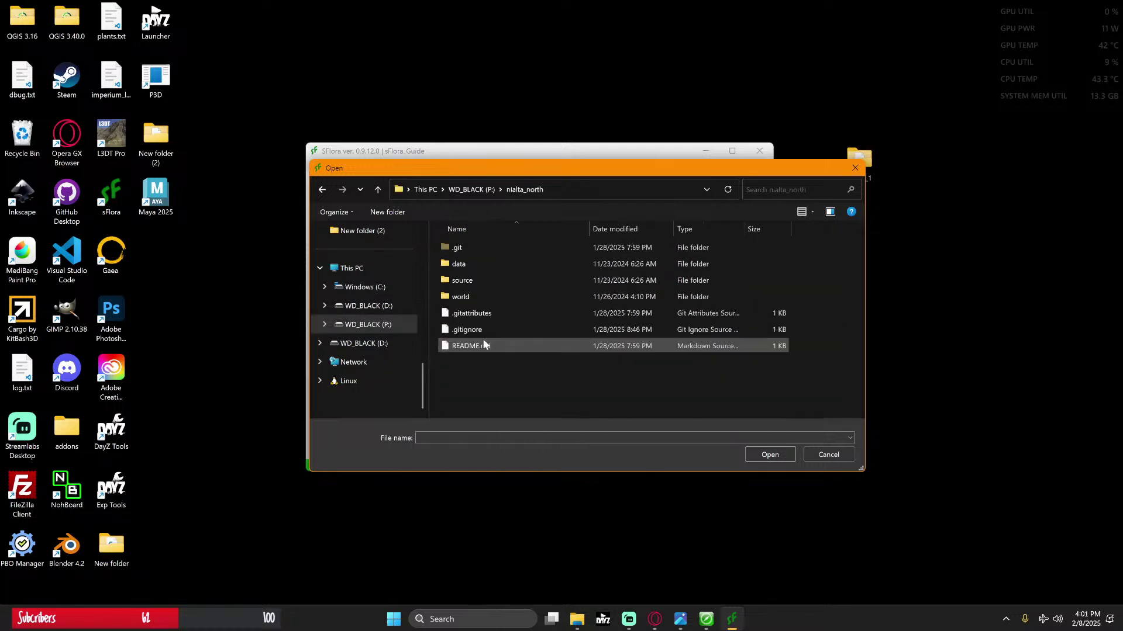
pyautogui.doubleClick(471, 278)
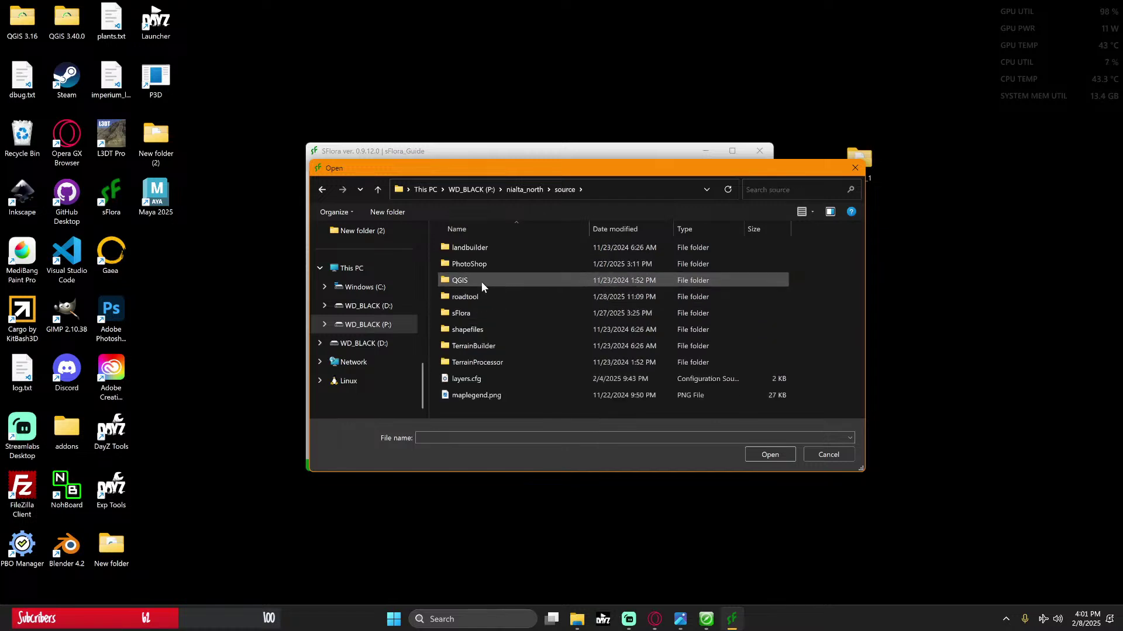
pyautogui.doubleClick(482, 264)
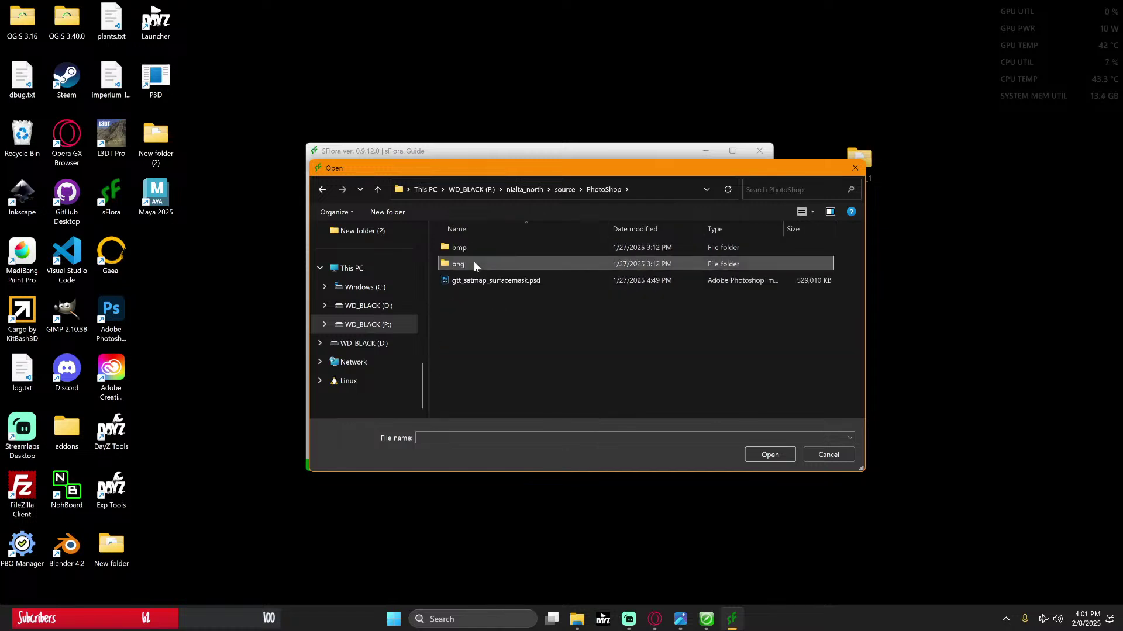
pyautogui.doubleClick(470, 249)
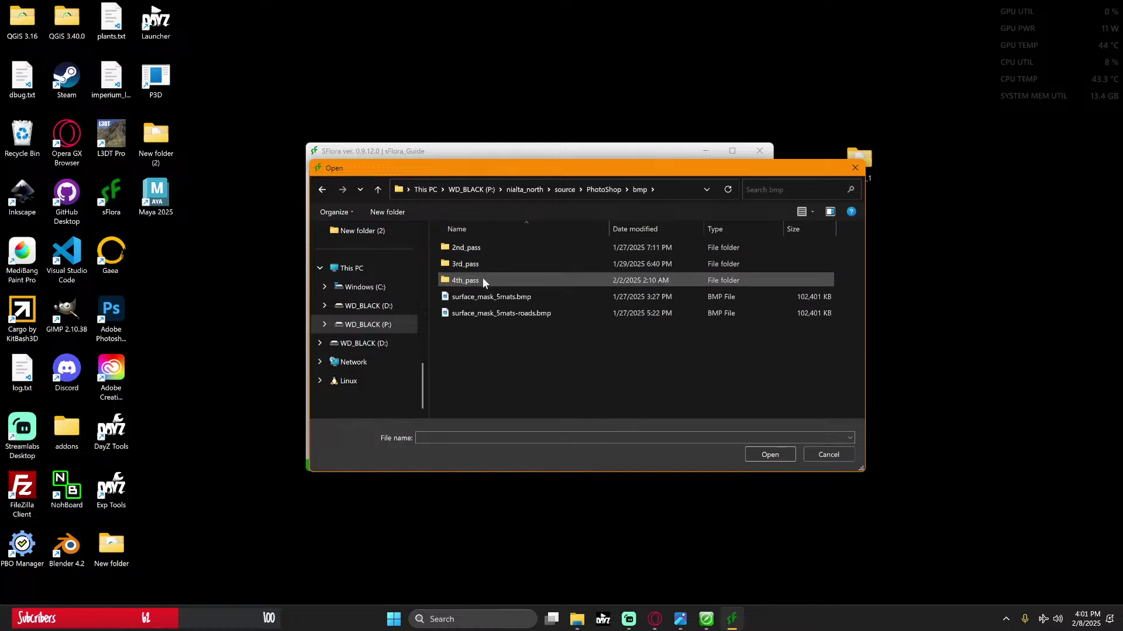
pyautogui.click(383, 195)
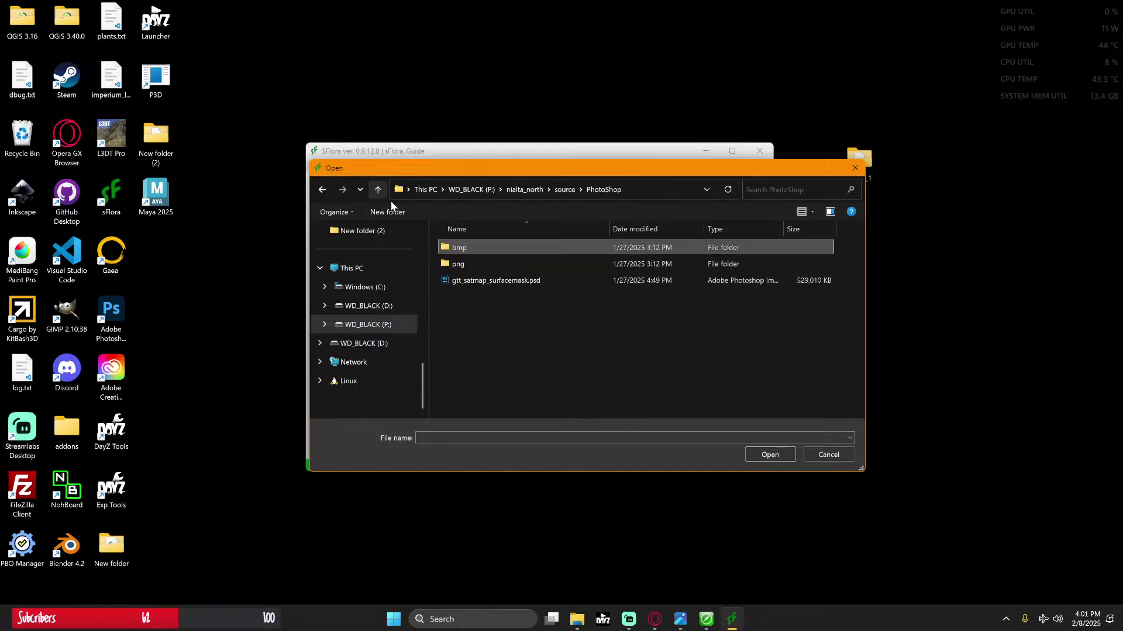
pyautogui.click(456, 264)
pyautogui.doubleClick(456, 264)
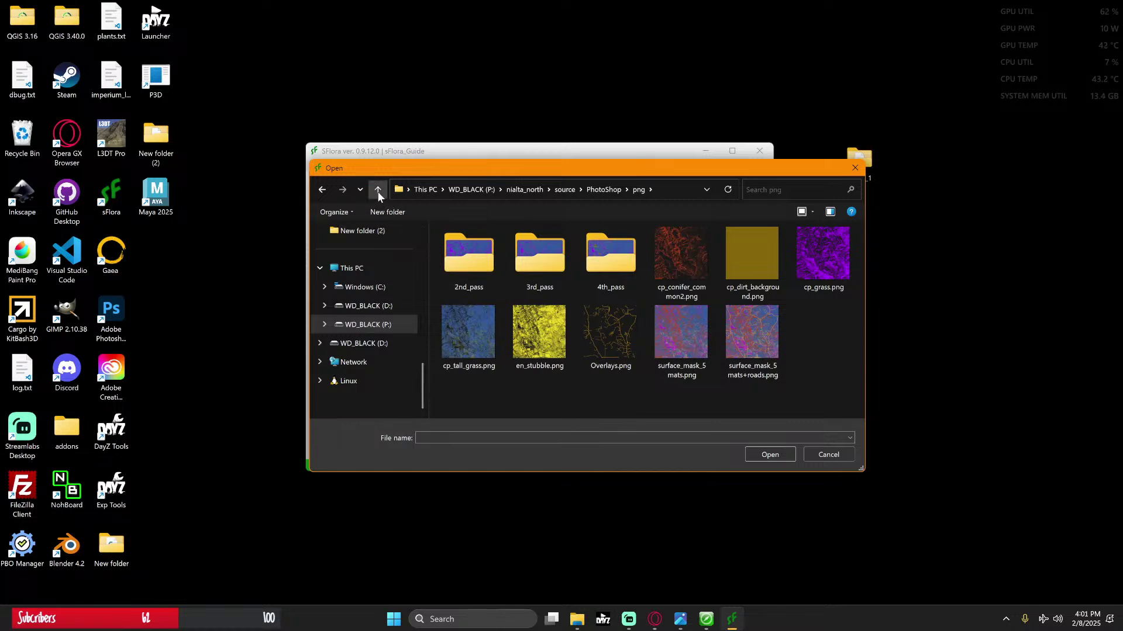
pyautogui.click(578, 619)
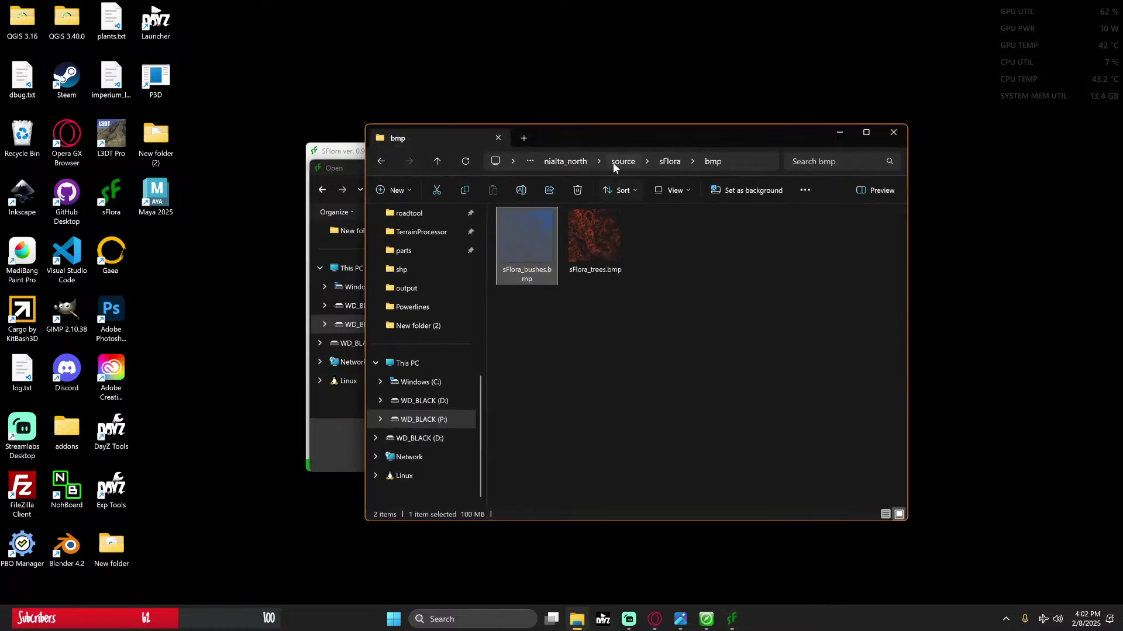
pyautogui.click(348, 170)
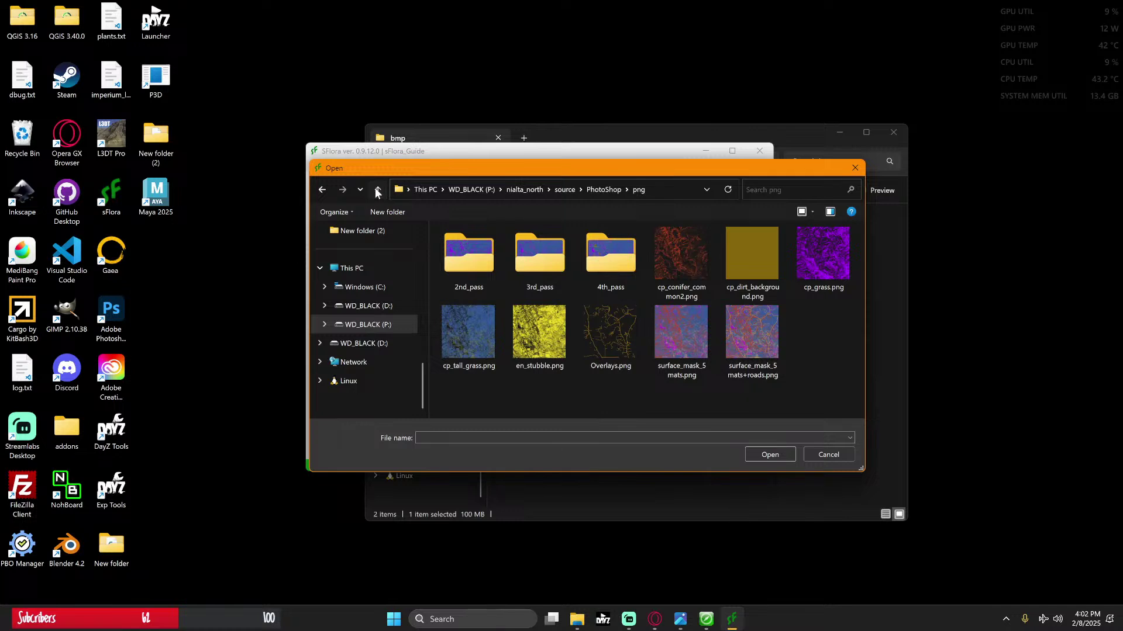
pyautogui.click(378, 190)
pyautogui.click(377, 191)
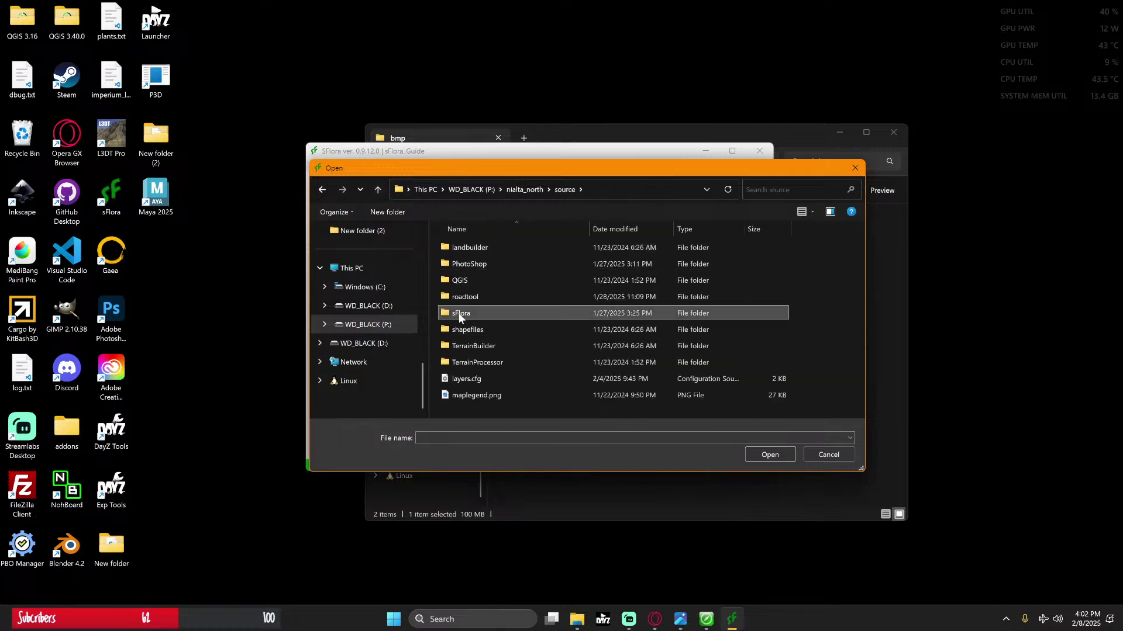
# Step: Import sFlora_trees.bmp from the bmp folder inside source's sFlora folder as the mask
pyautogui.doubleClick(458, 315)
pyautogui.doubleClick(472, 247)
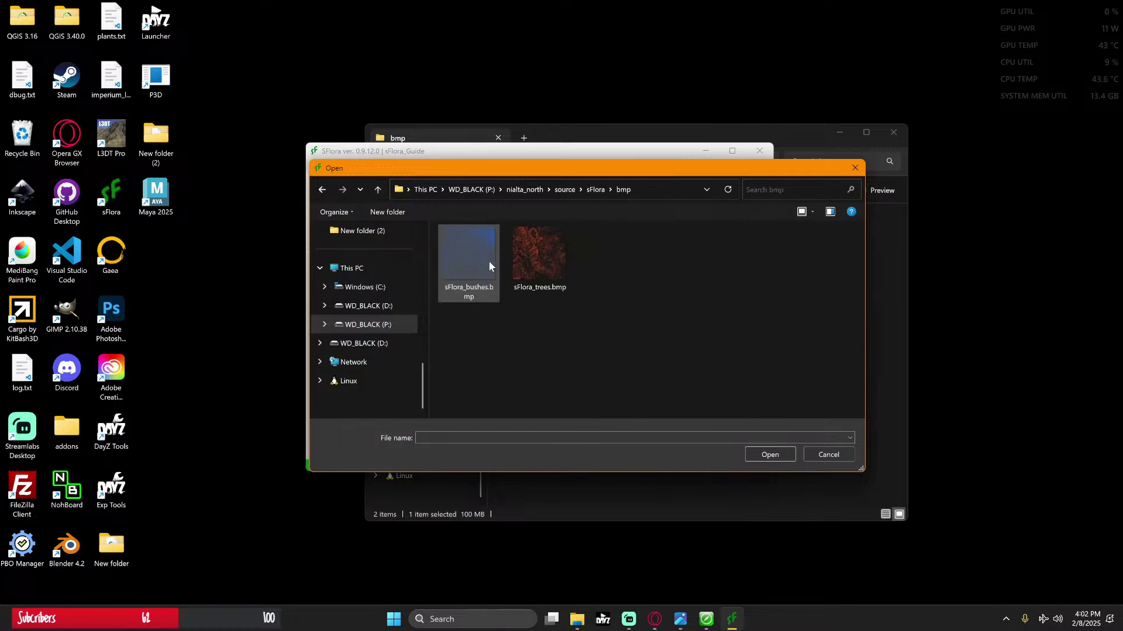
pyautogui.click(535, 280)
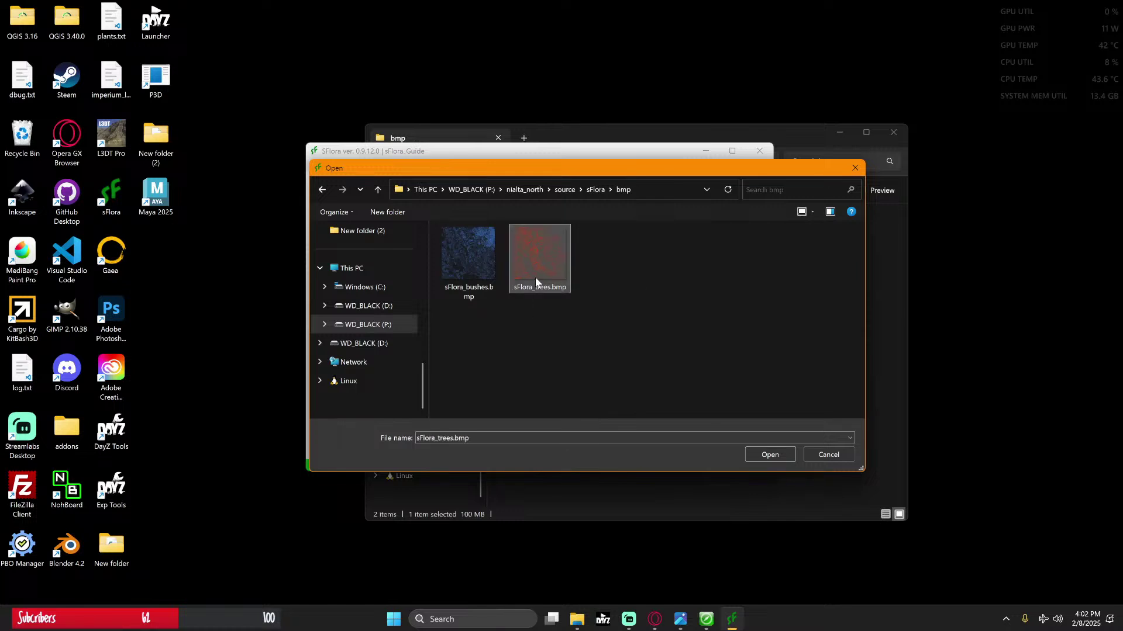
pyautogui.click(774, 450)
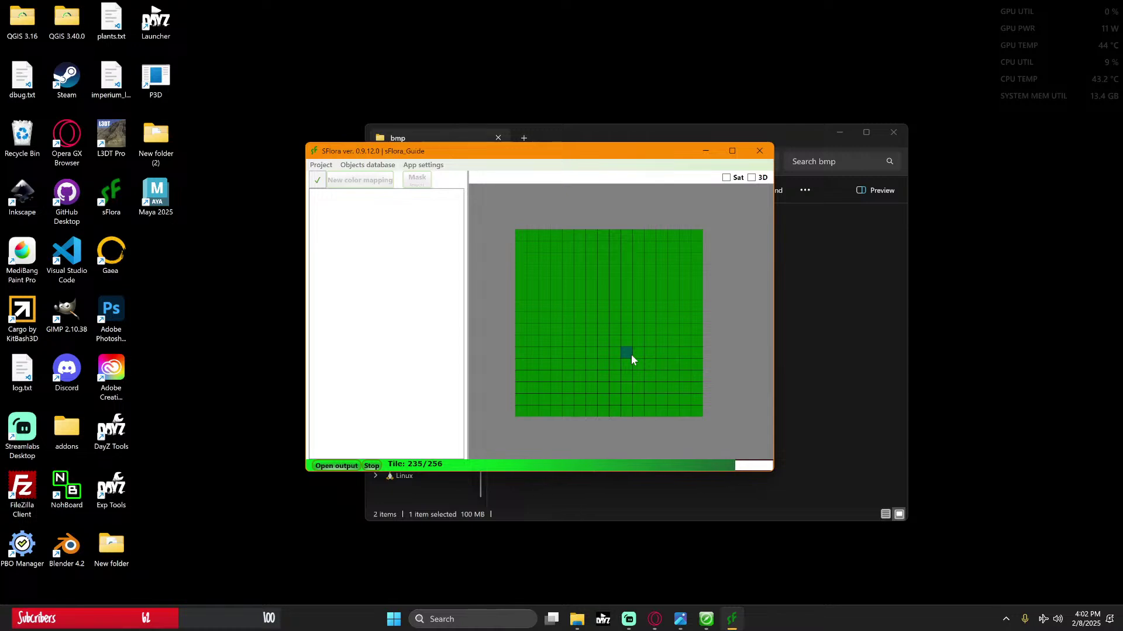
# Step: Maximize the sFlora window and examine the imported tree mask as a whole
pyautogui.scroll(1, 608, 320)
pyautogui.scroll(-1, 611, 318)
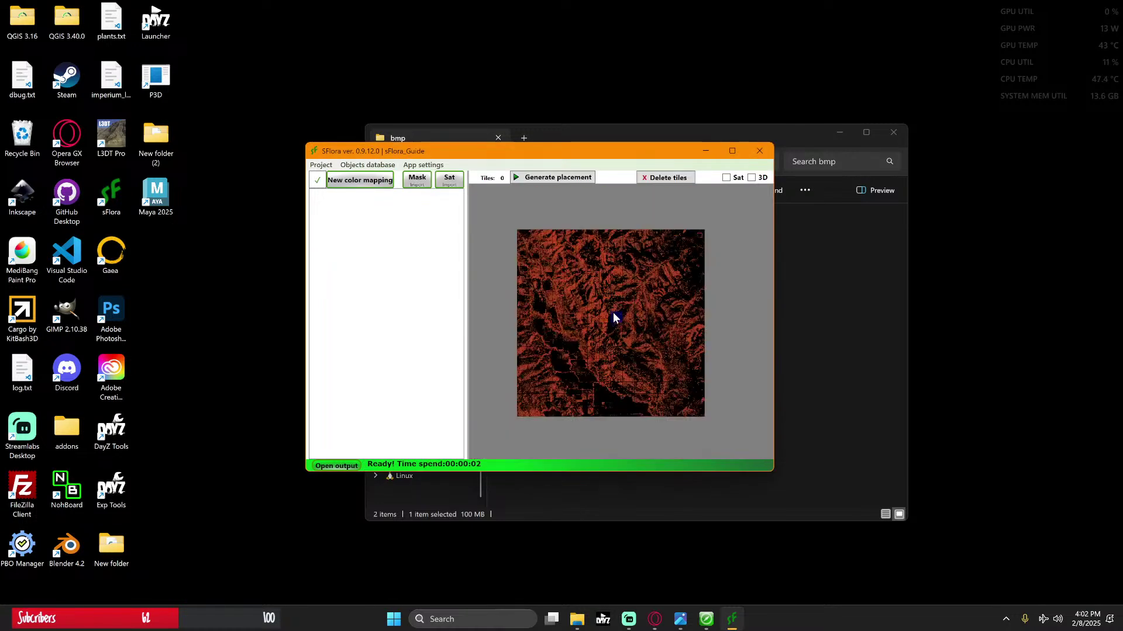
pyautogui.click(732, 151)
pyautogui.scroll(-2, 321, 196)
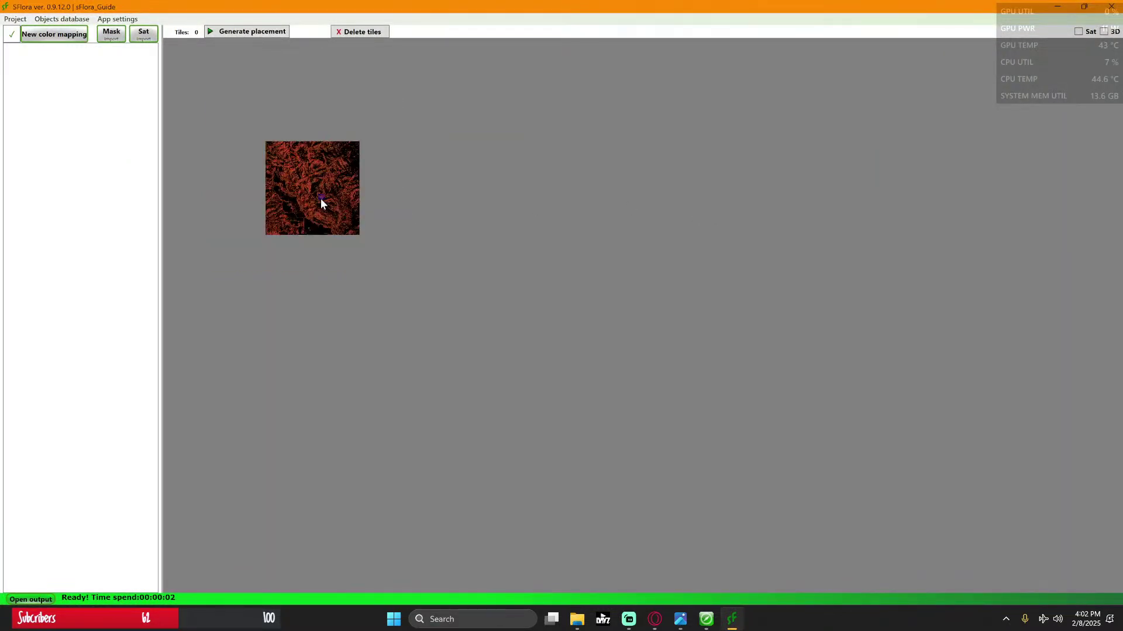
pyautogui.moveTo(324, 193); pyautogui.dragTo(672, 303)
pyautogui.scroll(5, 595, 329)
pyautogui.scroll(1, 650, 316)
pyautogui.scroll(-1, 648, 312)
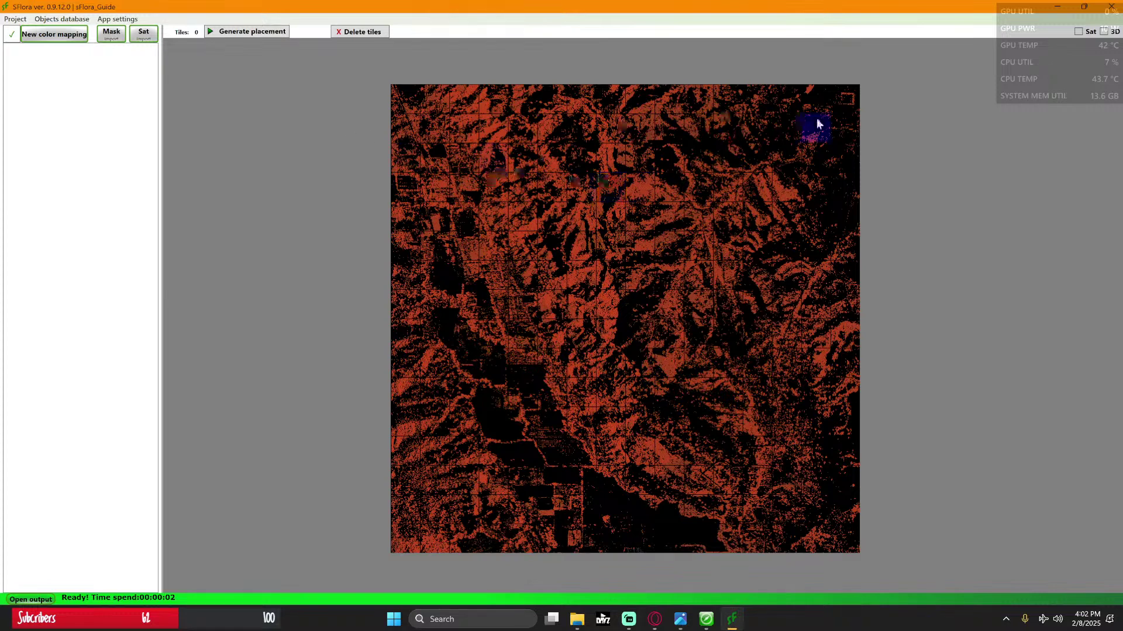
pyautogui.click(1085, 8)
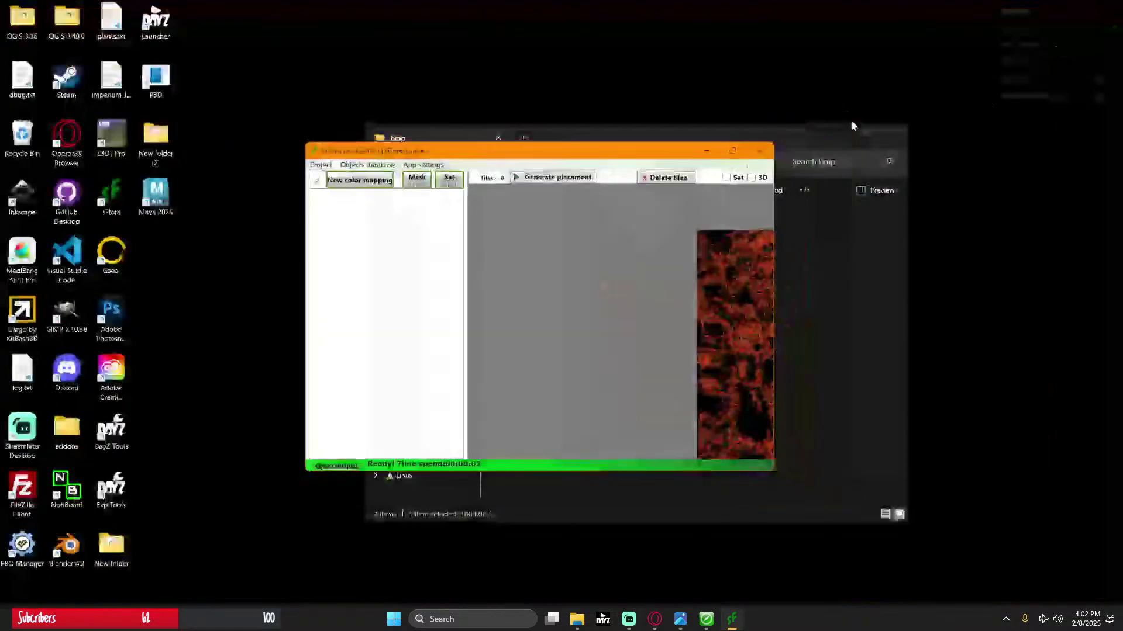
pyautogui.click(731, 151)
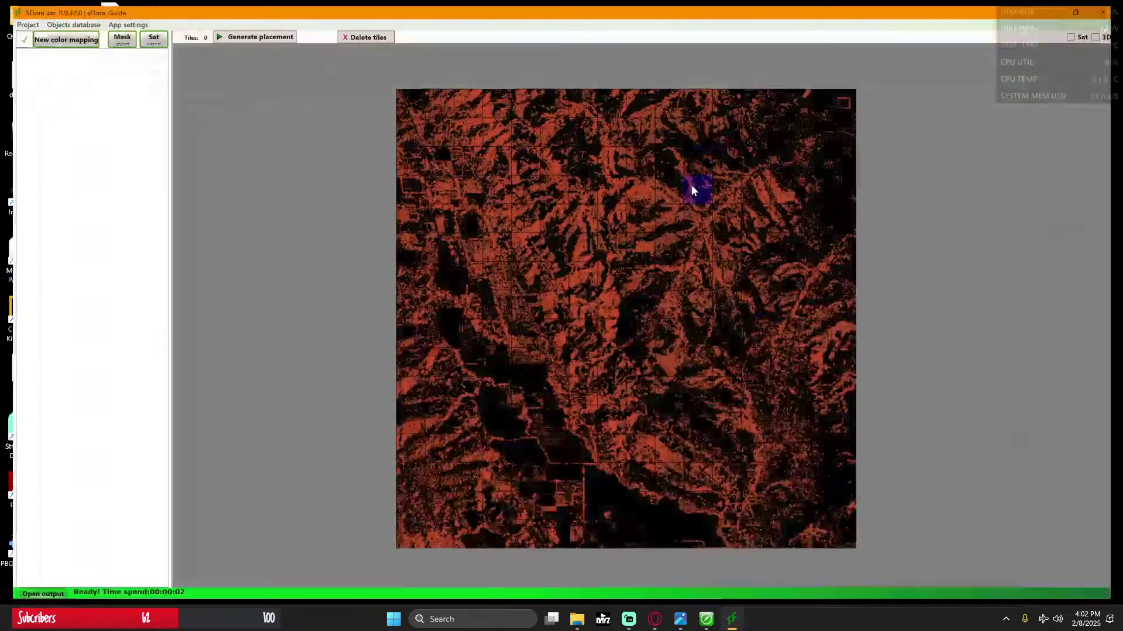
# Step: Create a new color mapping named Trees
pyautogui.click(51, 40)
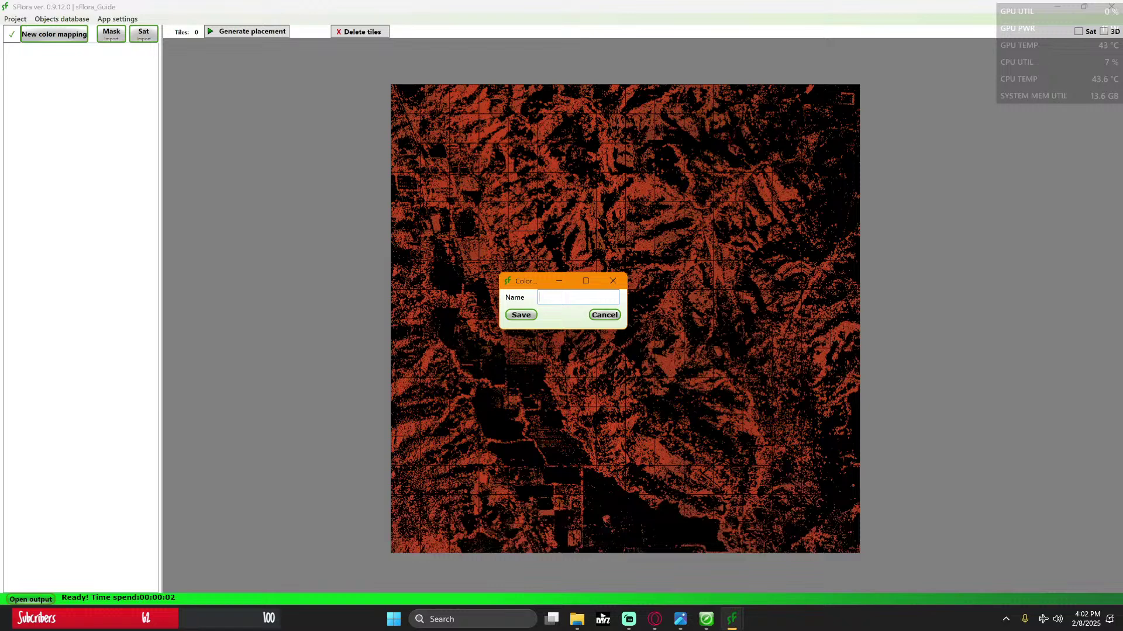
pyautogui.write('Fore')
pyautogui.press('BackSpace')
pyautogui.press('BackSpace')
pyautogui.press('BackSpace')
pyautogui.press('BackSpace')
pyautogui.press('BackSpace')
pyautogui.click(521, 316)
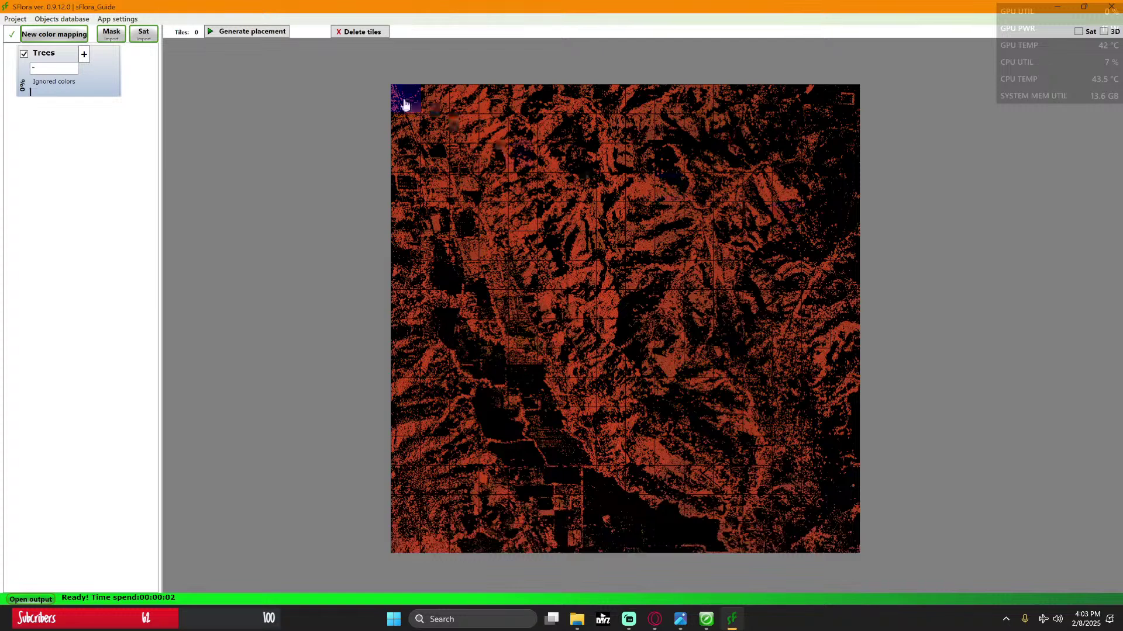
# Step: Open the mask tile in the first column, second row, and assign its red tree color 196,68,28 to the Trees mapping
pyautogui.click(413, 134)
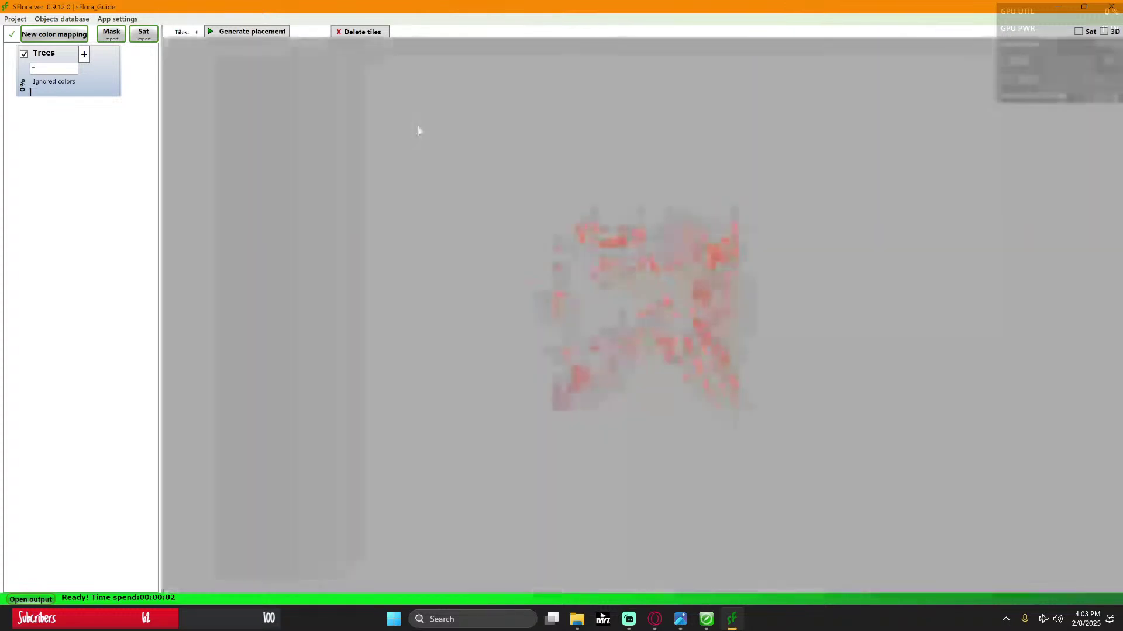
pyautogui.scroll(5, 640, 286)
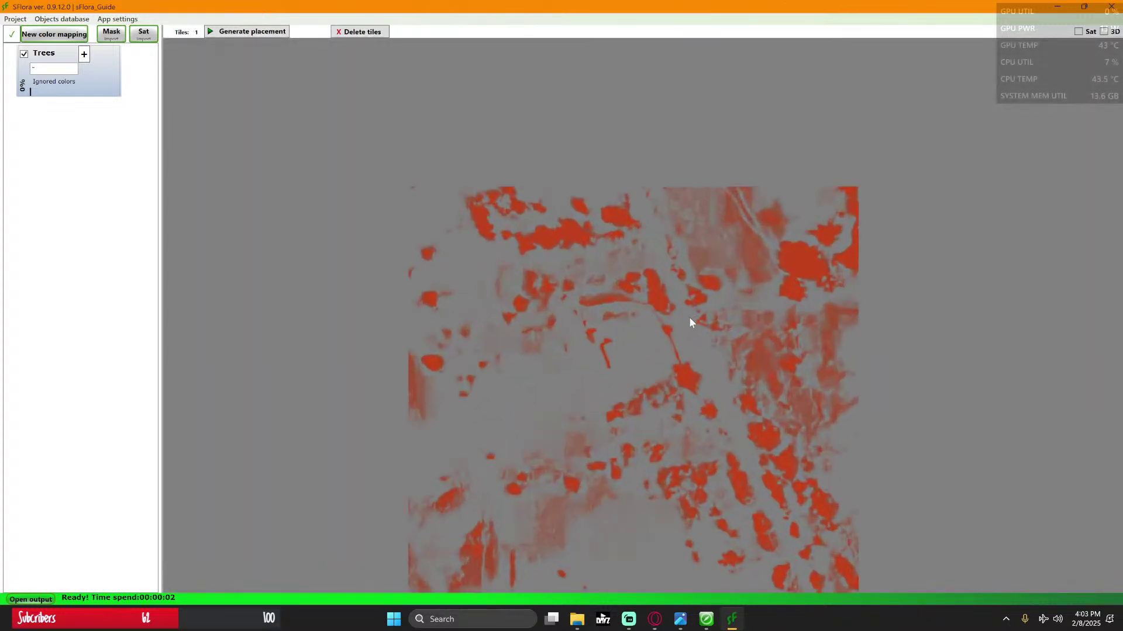
pyautogui.moveTo(640, 286); pyautogui.dragTo(641, 248)
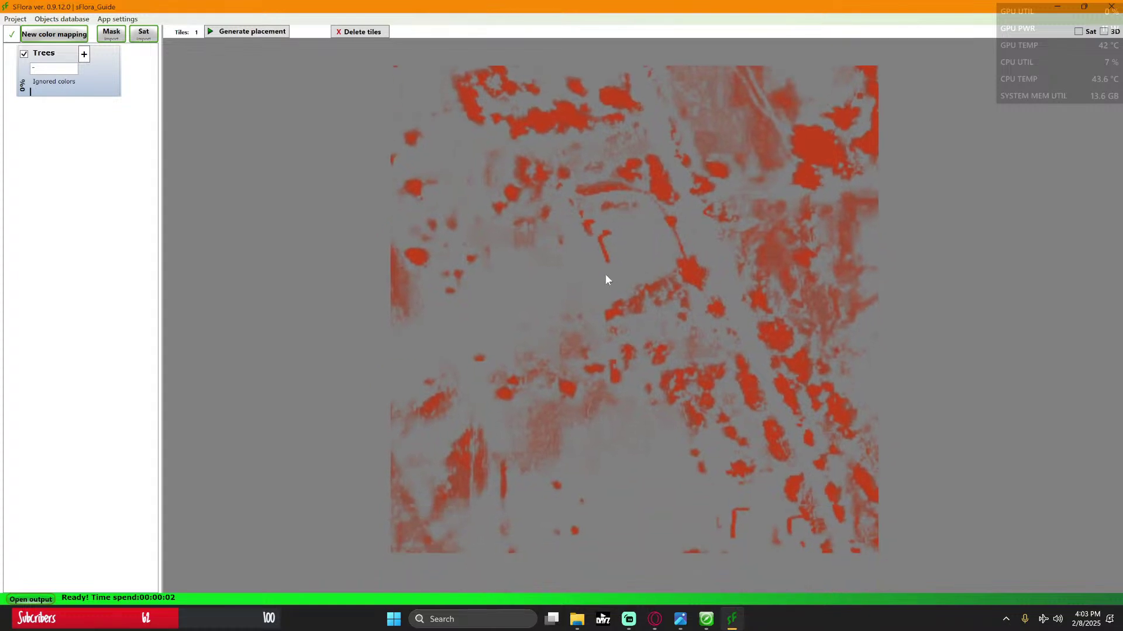
pyautogui.scroll(1, 602, 282)
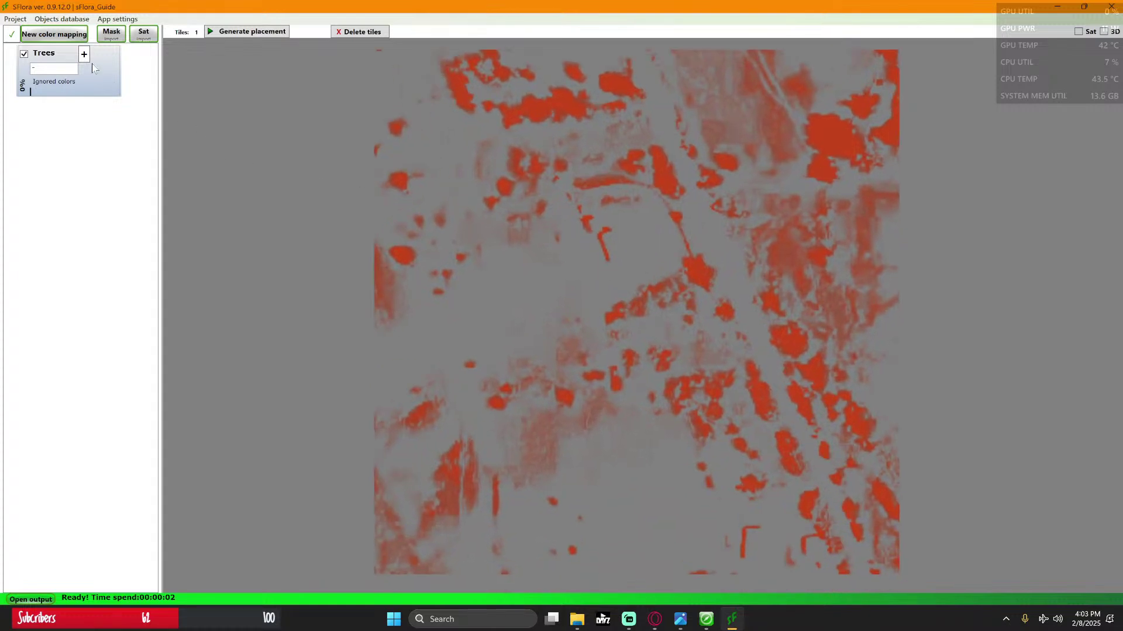
pyautogui.rightClick(458, 89)
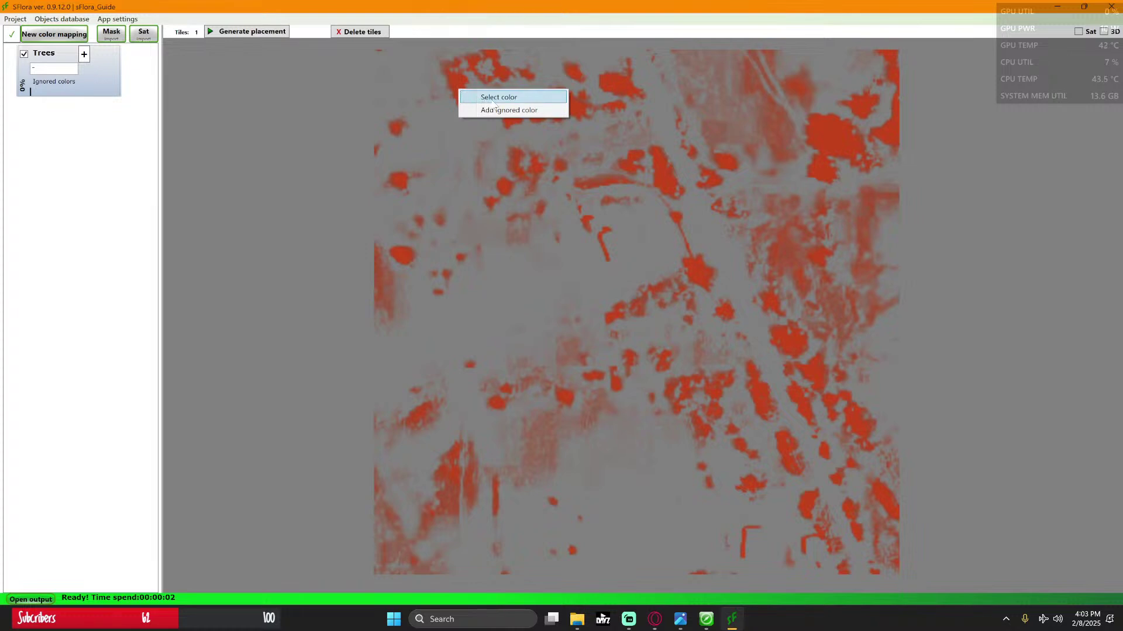
pyautogui.click(494, 99)
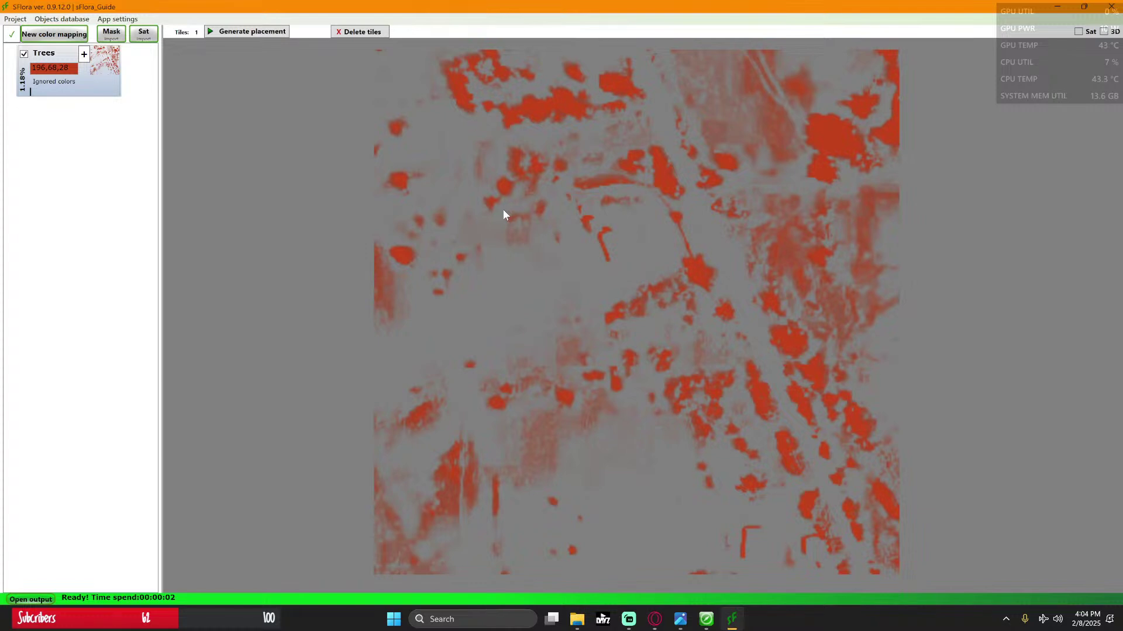
# Step: Try to add the tile's background color as an ignored color, and return to the full mask view
pyautogui.scroll(-1, 483, 217)
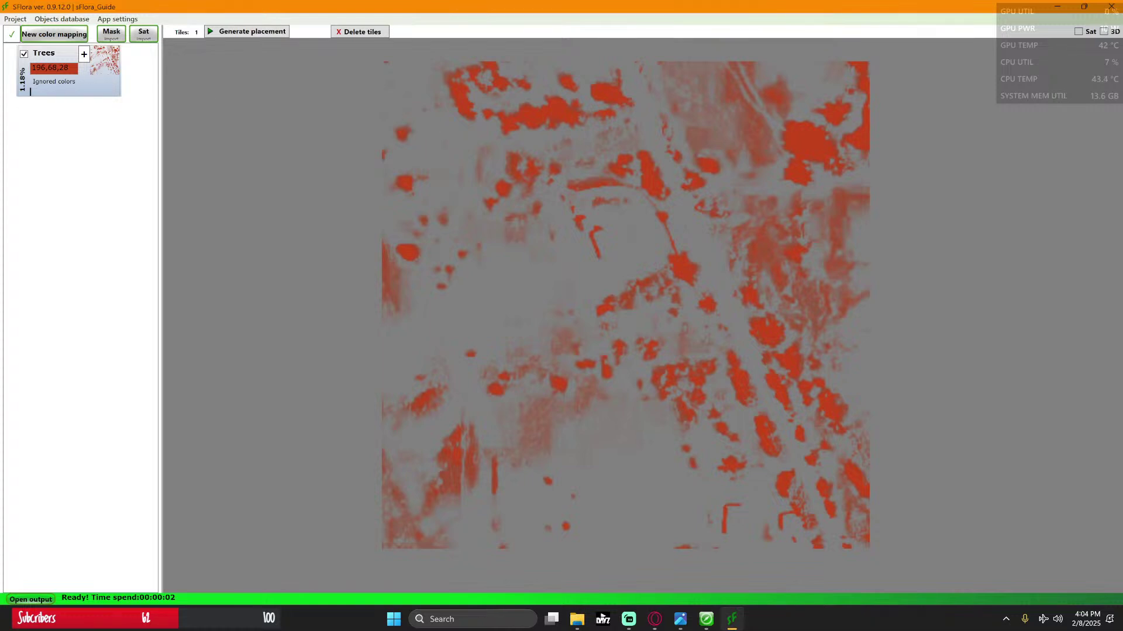
pyautogui.rightClick(457, 132)
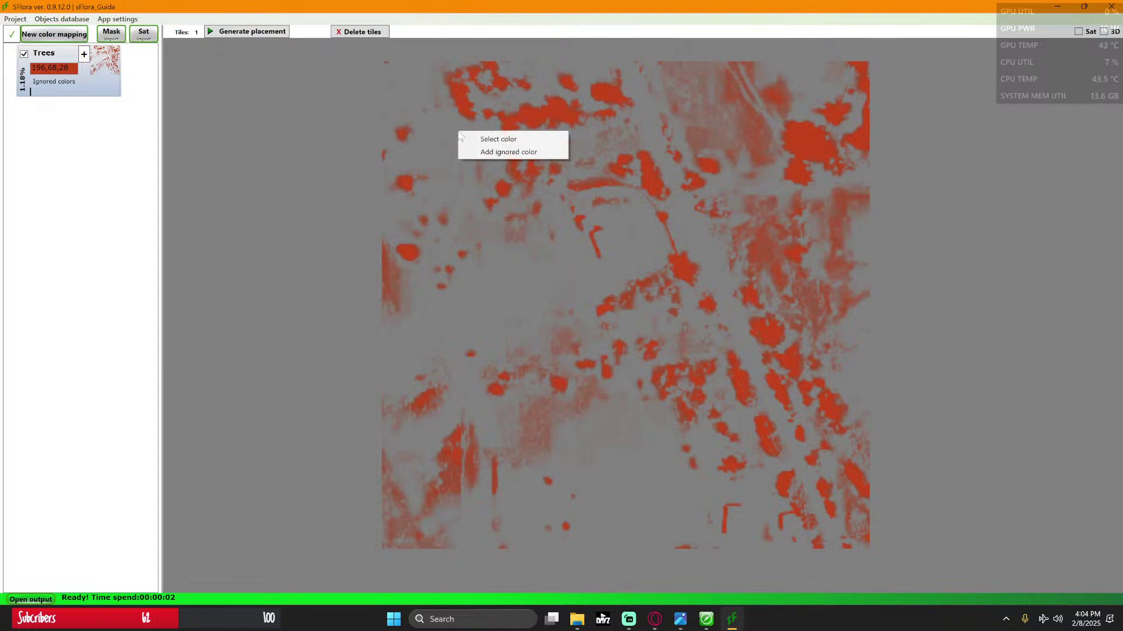
pyautogui.click(496, 153)
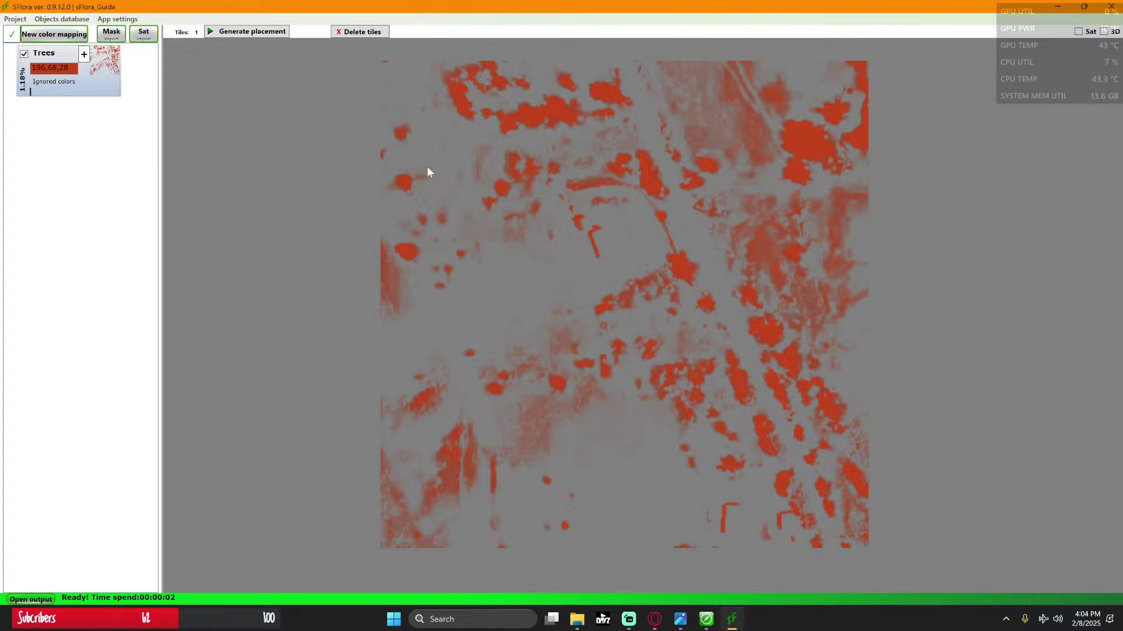
pyautogui.rightClick(493, 156)
pyautogui.click(381, 152)
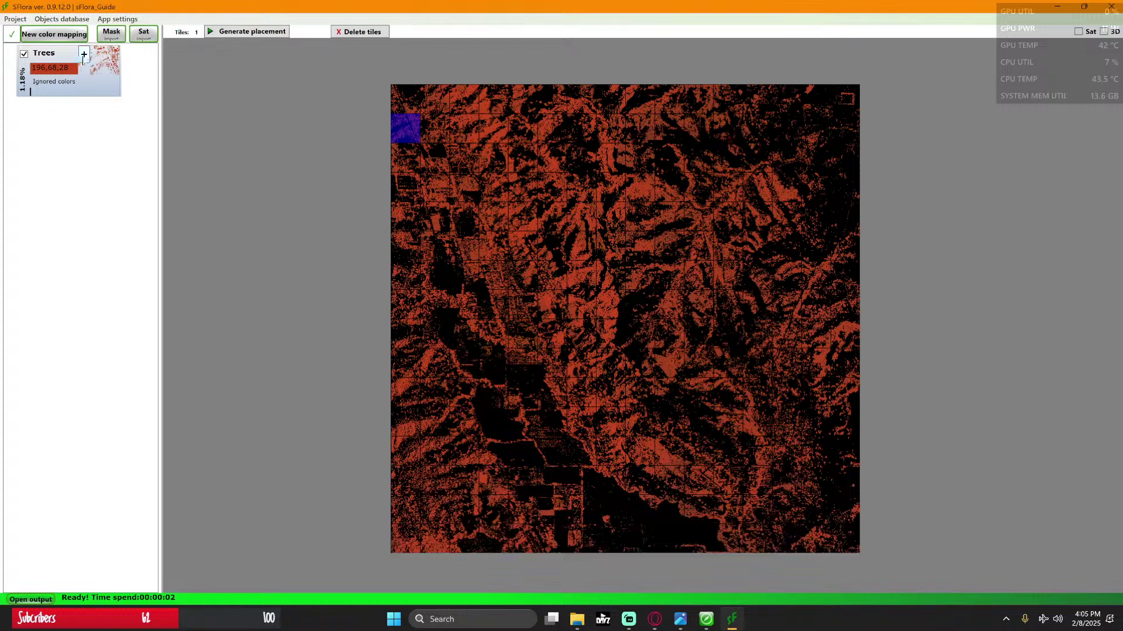
# Step: Add a Forest layer to the Trees color mapping
pyautogui.click(84, 54)
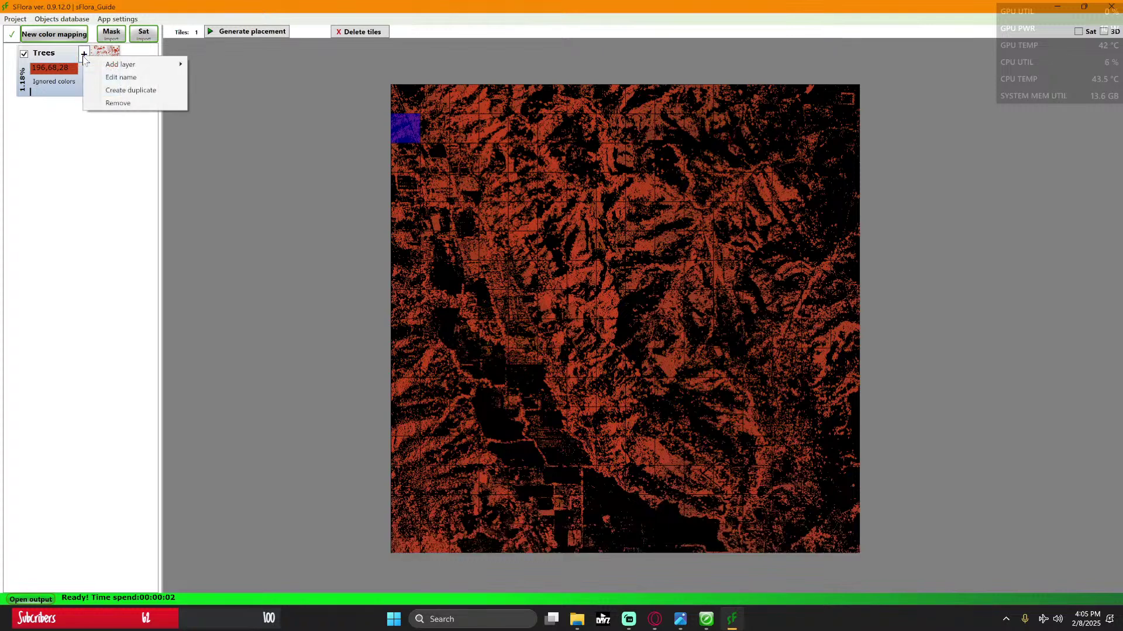
pyautogui.moveTo(88, 65)
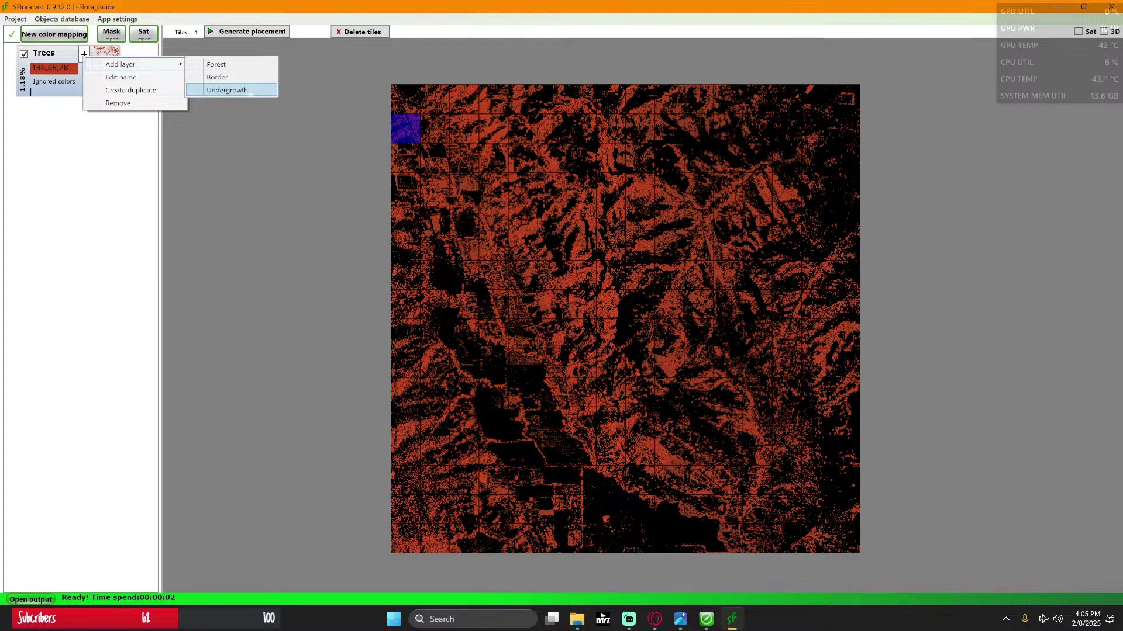
pyautogui.click(231, 66)
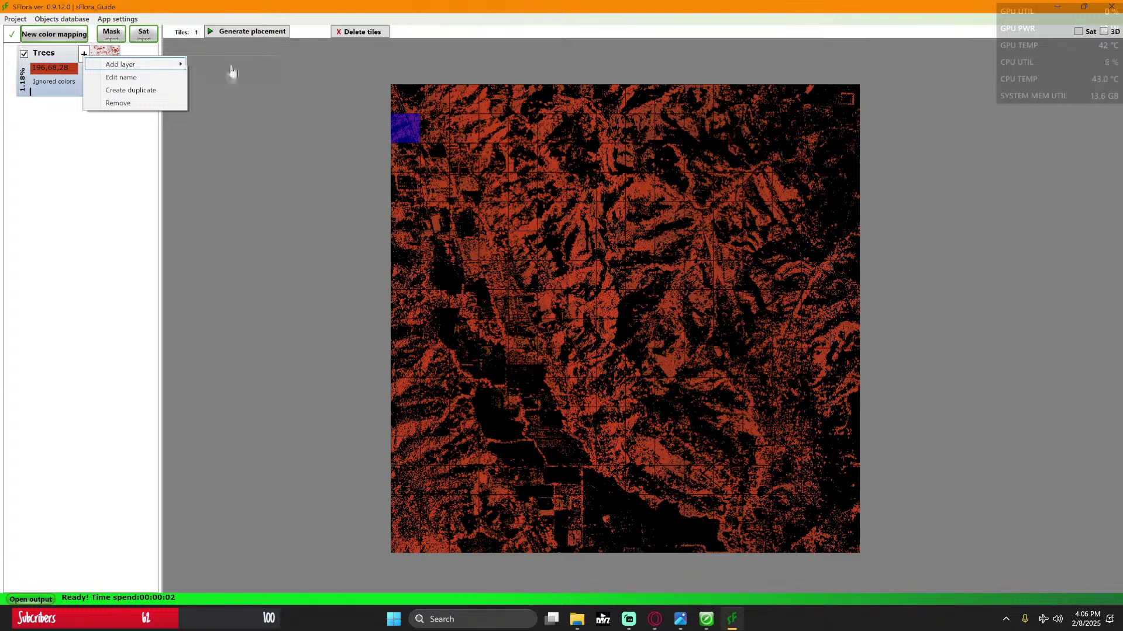
# Step: Reposition and heighten the Trees / Forest window, and list only the objects of the plants_tree group
pyautogui.moveTo(429, 183); pyautogui.dragTo(486, 198)
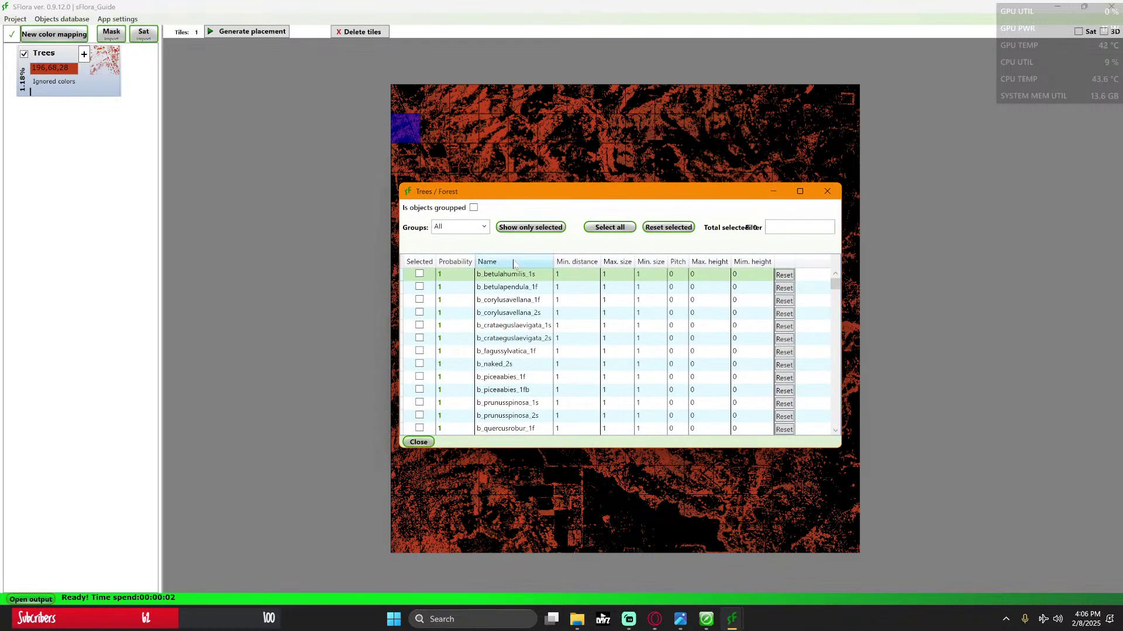
pyautogui.moveTo(556, 447); pyautogui.dragTo(559, 590)
pyautogui.moveTo(579, 191); pyautogui.dragTo(605, 97)
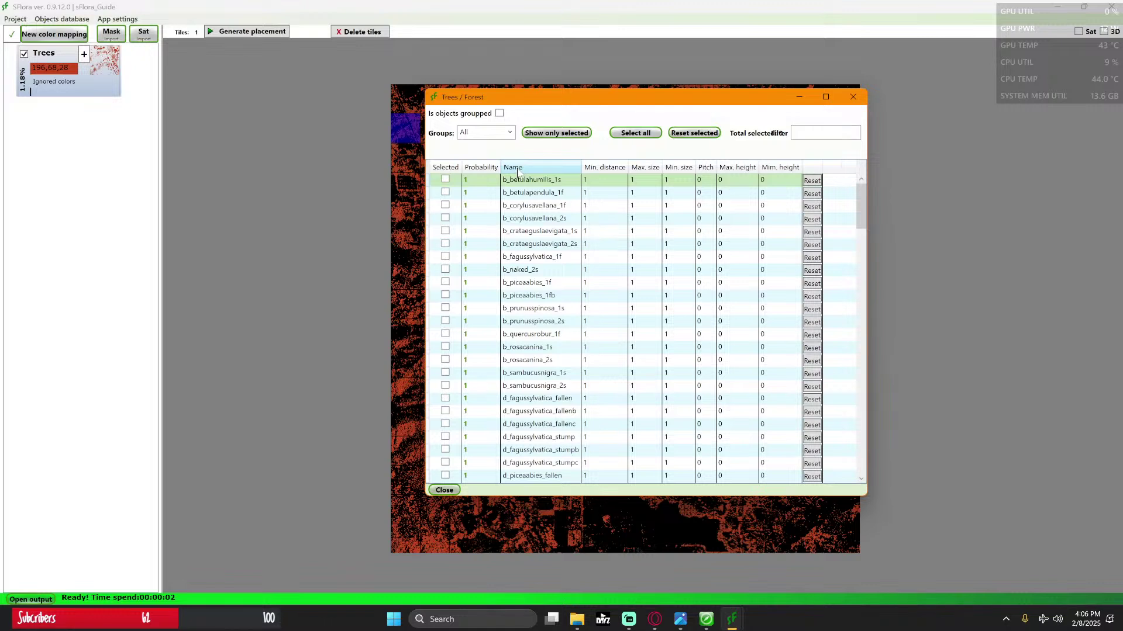
pyautogui.click(512, 136)
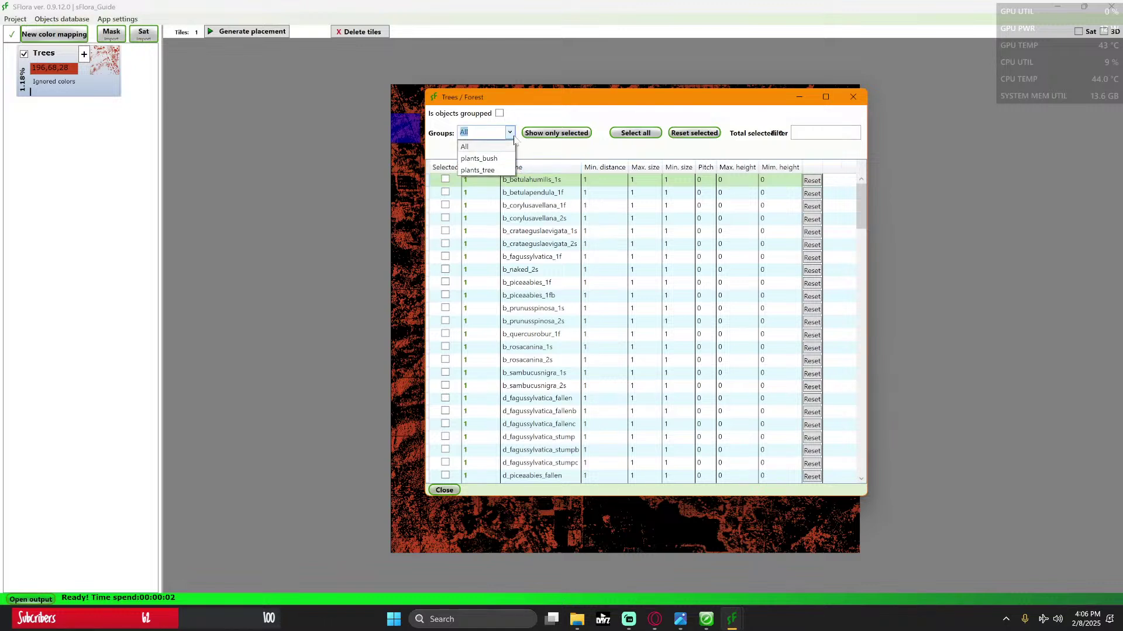
pyautogui.click(490, 171)
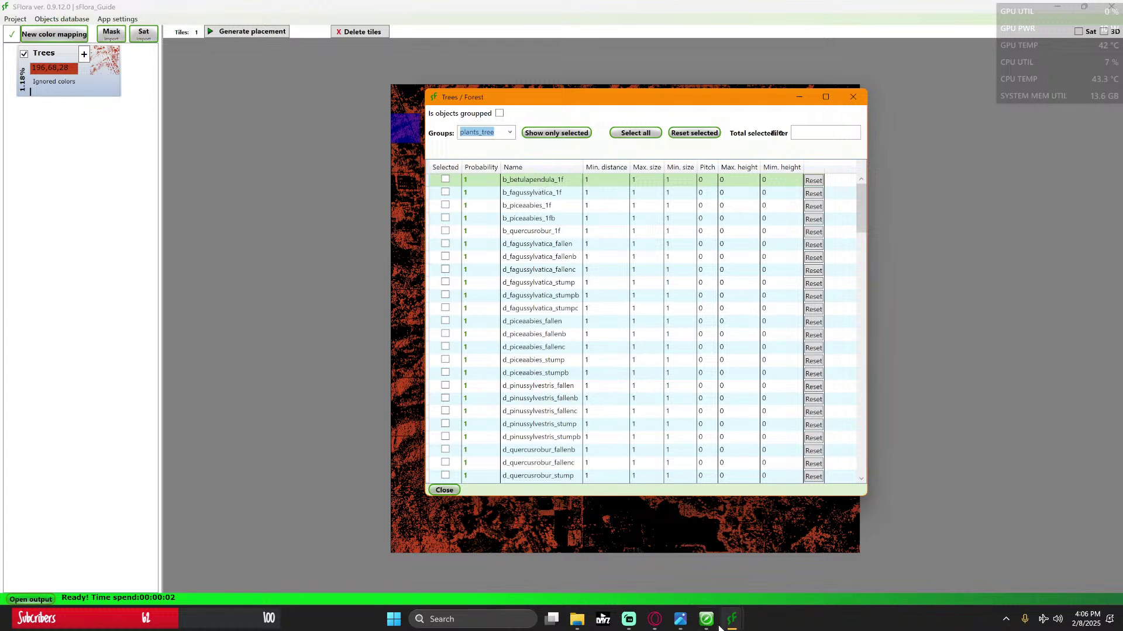
# Step: Switch to the tbs.png plant reference in the browser and examine the tree pictures and names, especially the t_quercusRobur row
pyautogui.moveTo(655, 617)
pyautogui.click(650, 563)
pyautogui.keyDown('ctrl'); pyautogui.scroll(5, 727, 404); pyautogui.keyUp('ctrl')
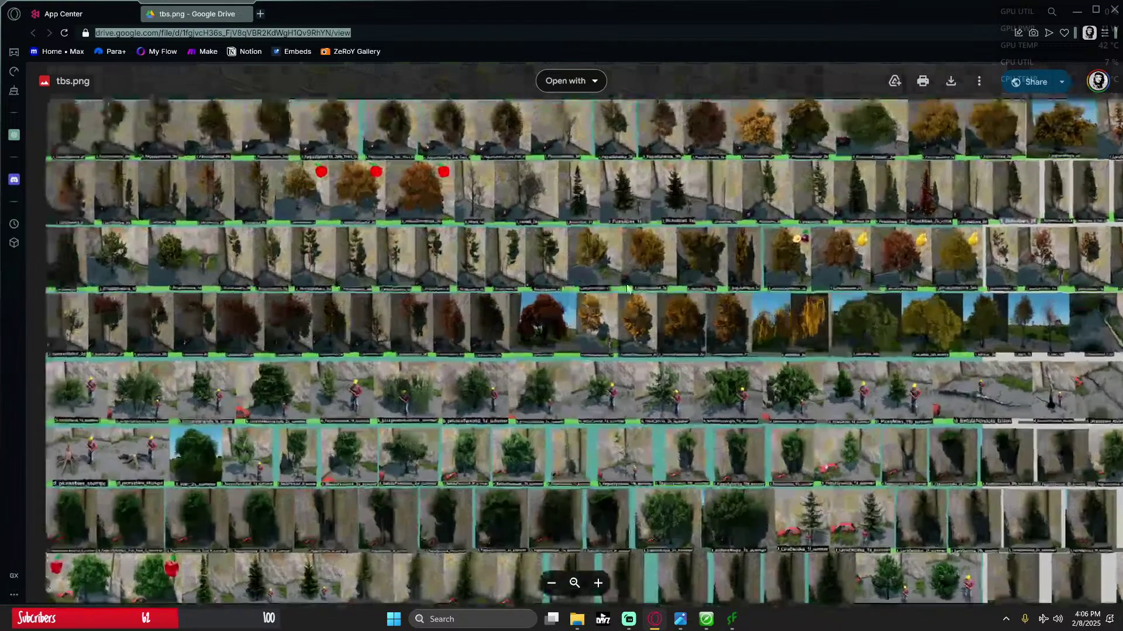
pyautogui.scroll(2, 644, 328)
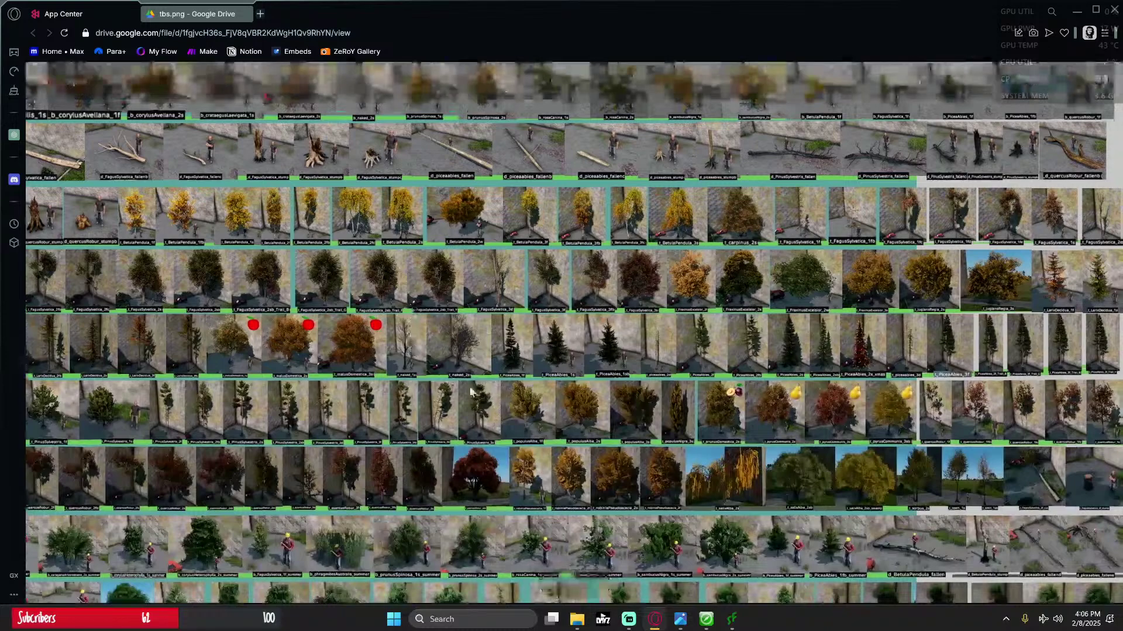
pyautogui.moveTo(577, 412); pyautogui.dragTo(578, 174)
pyautogui.moveTo(623, 263); pyautogui.dragTo(665, 362)
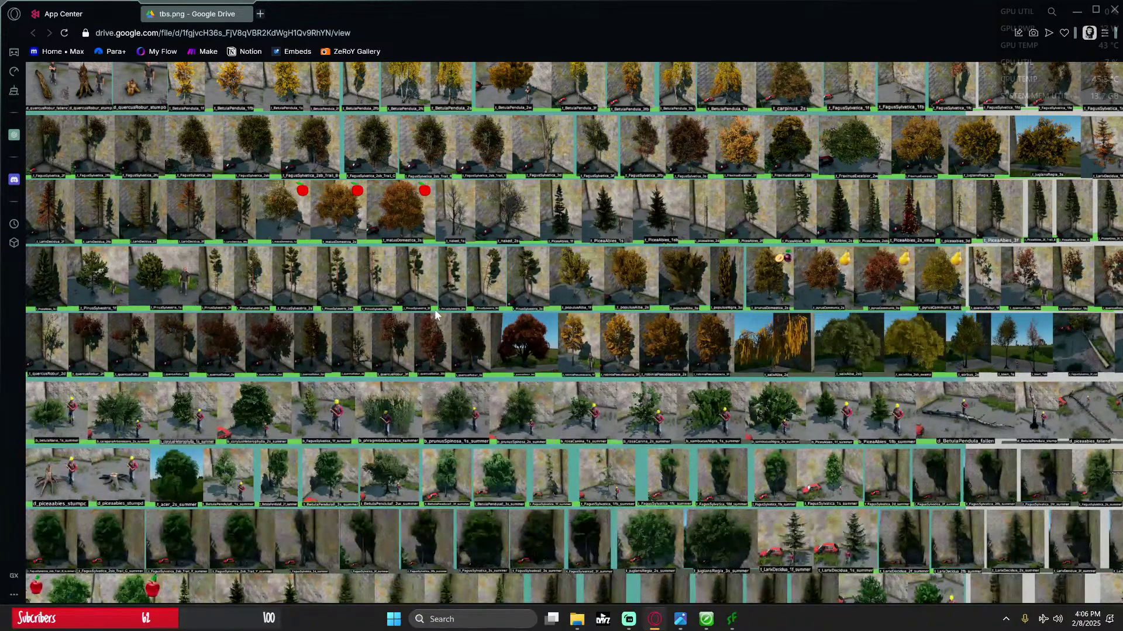
pyautogui.keyDown('ctrl'); pyautogui.scroll(1, 476, 344); pyautogui.keyUp('ctrl')
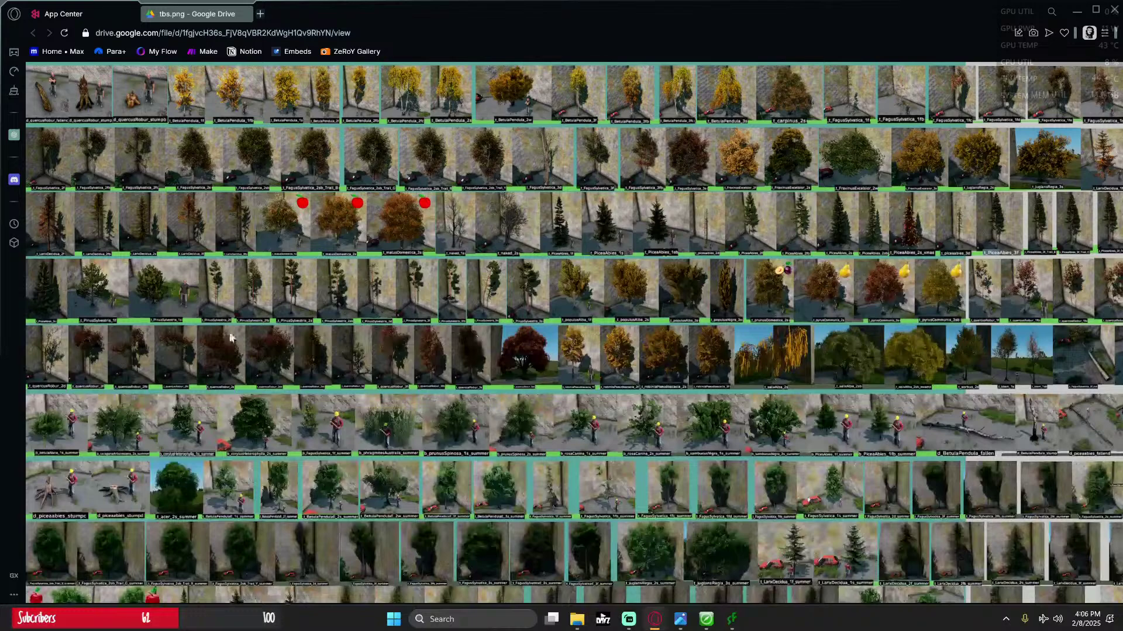
pyautogui.keyDown('ctrl'); pyautogui.scroll(2, 187, 325); pyautogui.keyUp('ctrl')
pyautogui.keyDown('ctrl'); pyautogui.scroll(1, 328, 379); pyautogui.keyUp('ctrl')
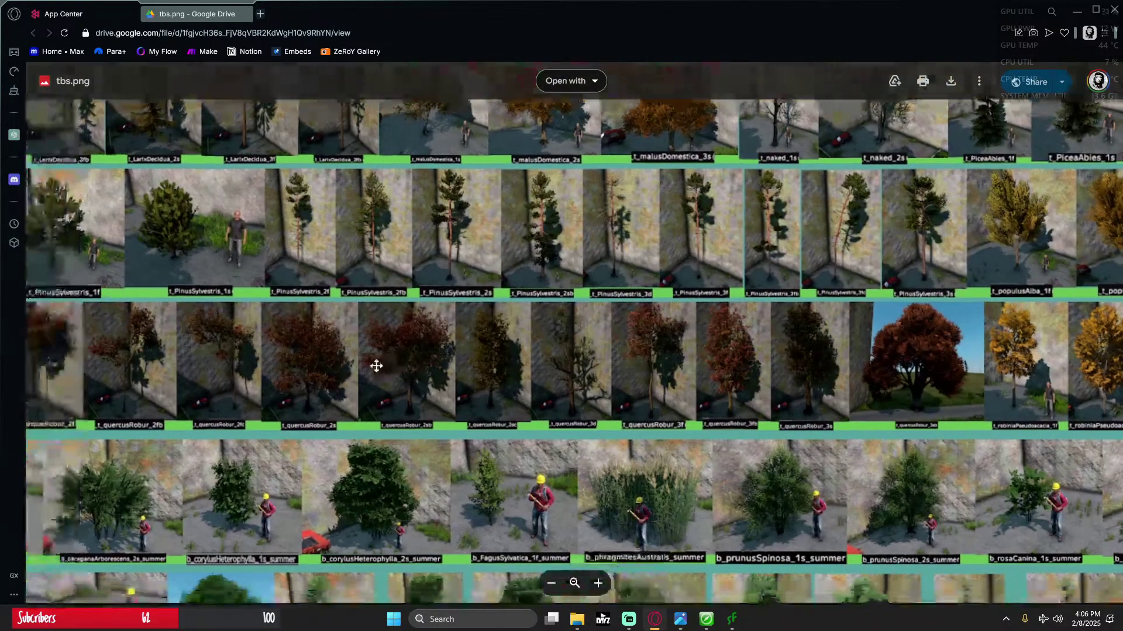
pyautogui.hscroll(-3, 538, 371)
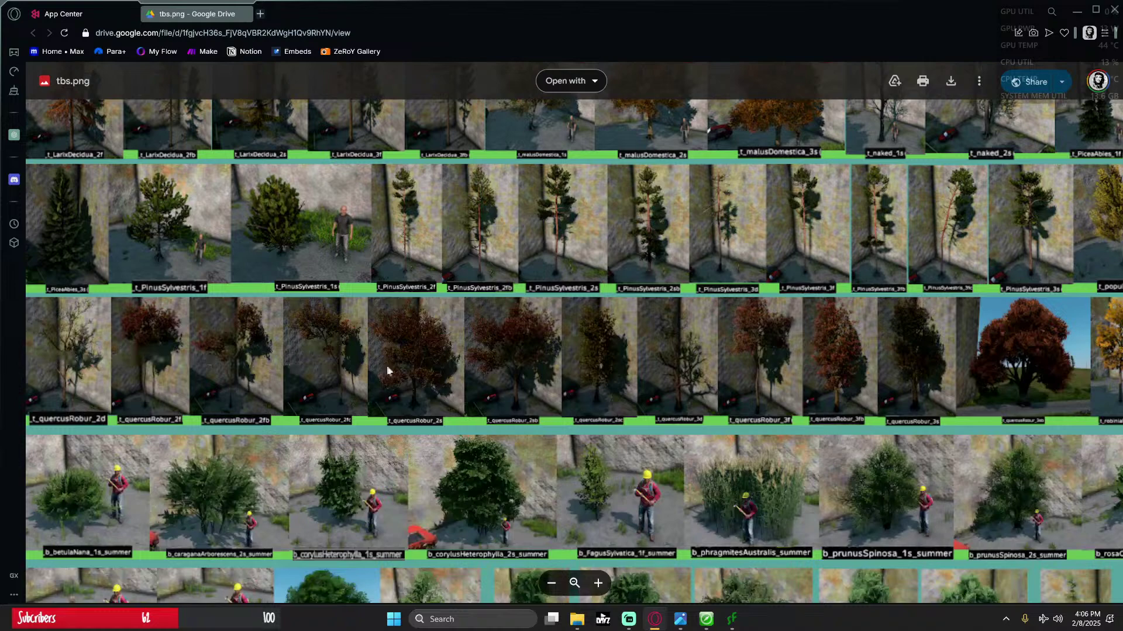
pyautogui.scroll(-1, 1045, 346)
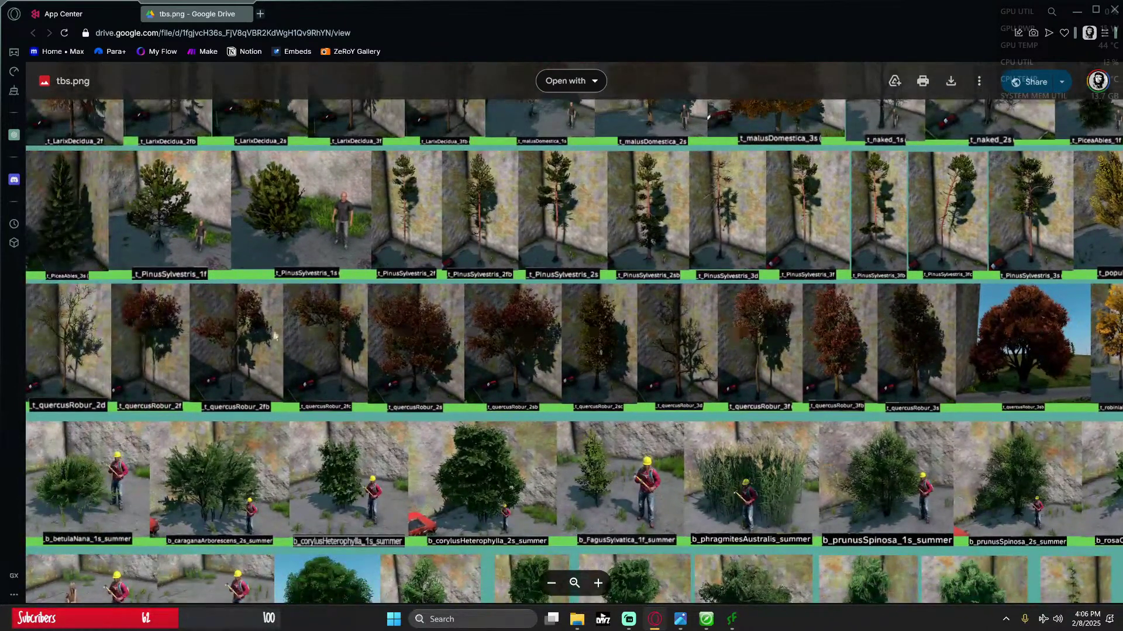
pyautogui.keyDown('ctrl'); pyautogui.scroll(-2, 967, 375); pyautogui.keyUp('ctrl')
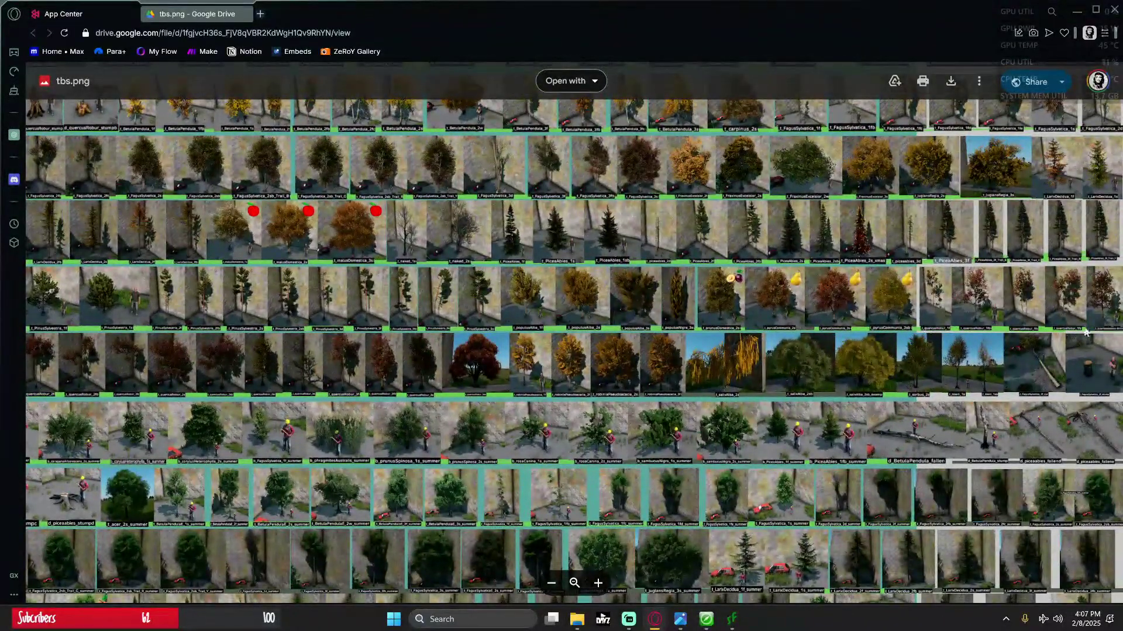
# Step: Return to sFlora's Trees / Forest window and filter the object list by "quer"
pyautogui.moveTo(732, 620)
pyautogui.click(771, 581)
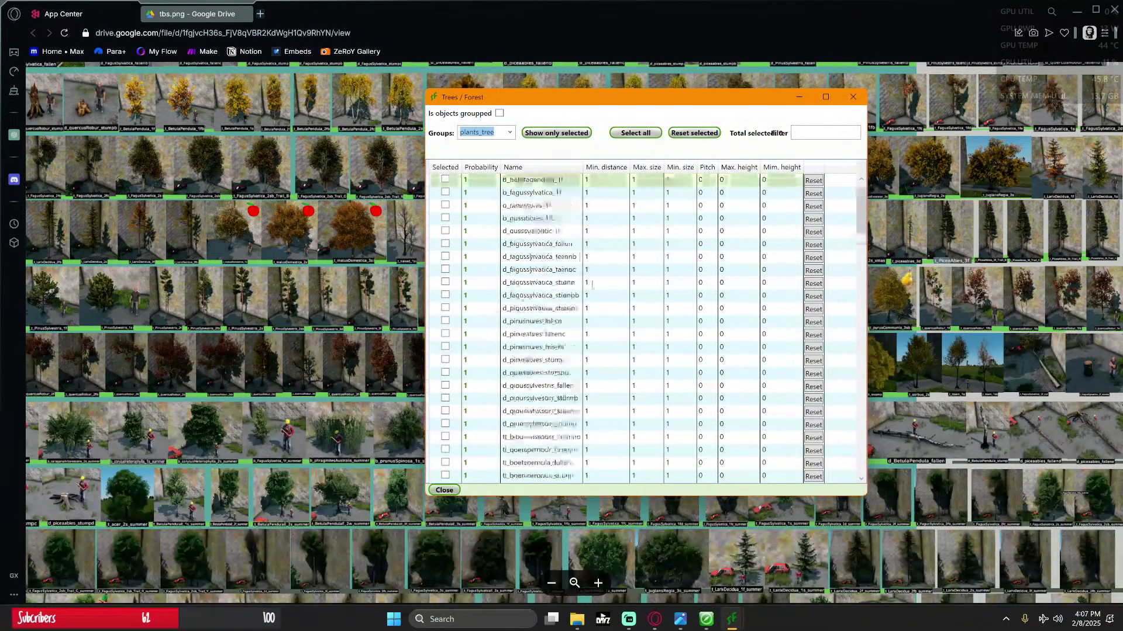
pyautogui.click(825, 133)
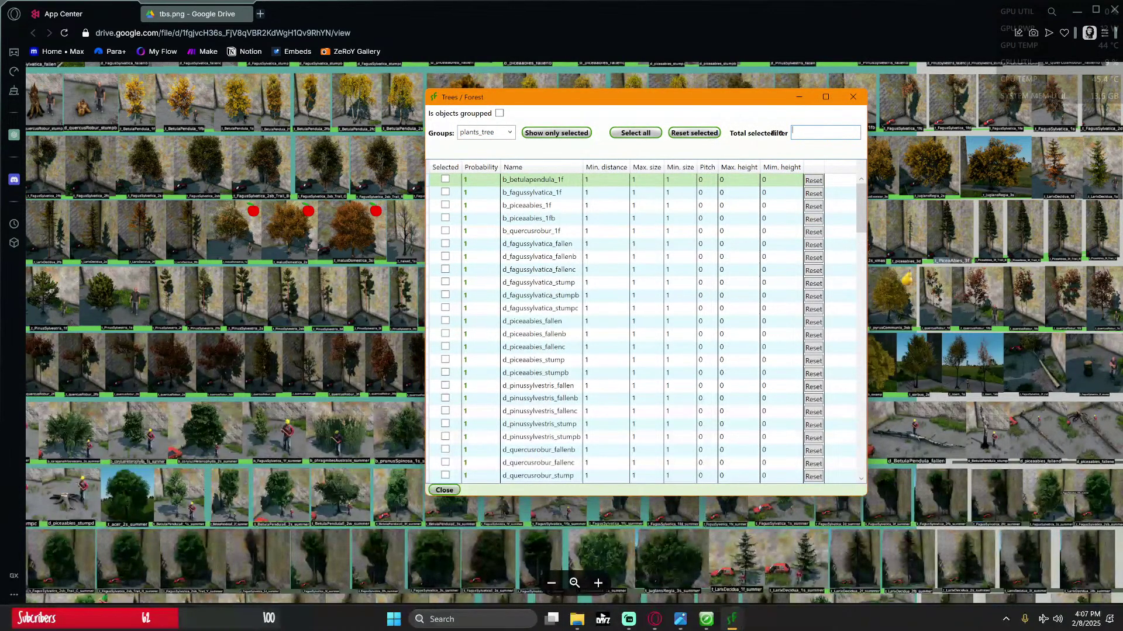
pyautogui.write('quer')
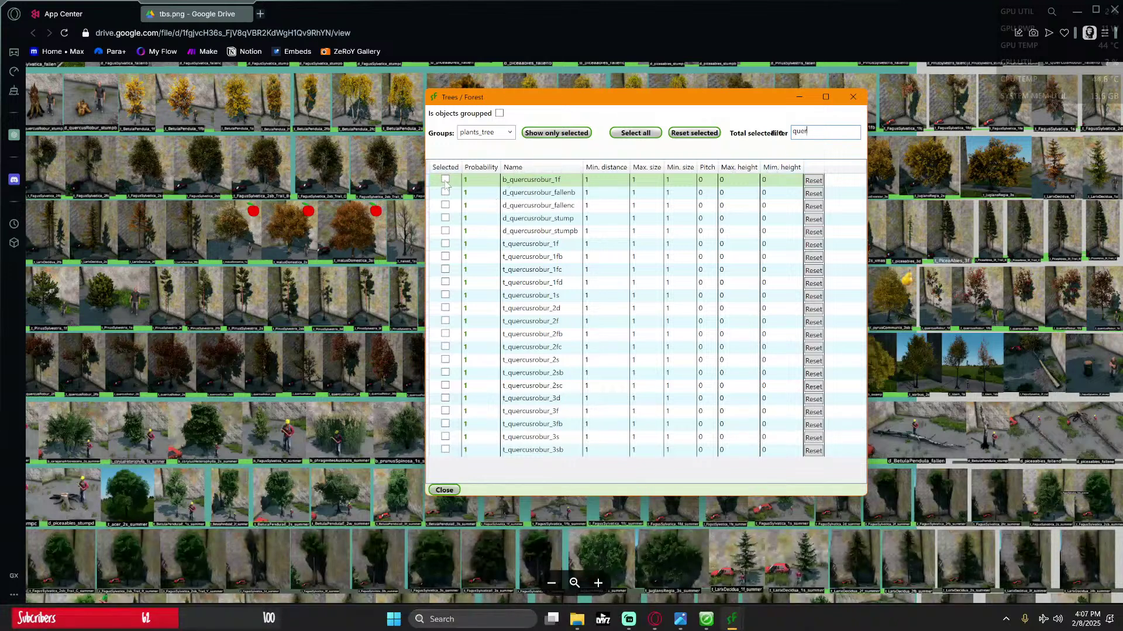
# Step: Go through the fallen and stump quercusrobur entries and examine the t_quercusRobur pictures in the tbs.png reference
pyautogui.click(505, 195)
pyautogui.click(506, 206)
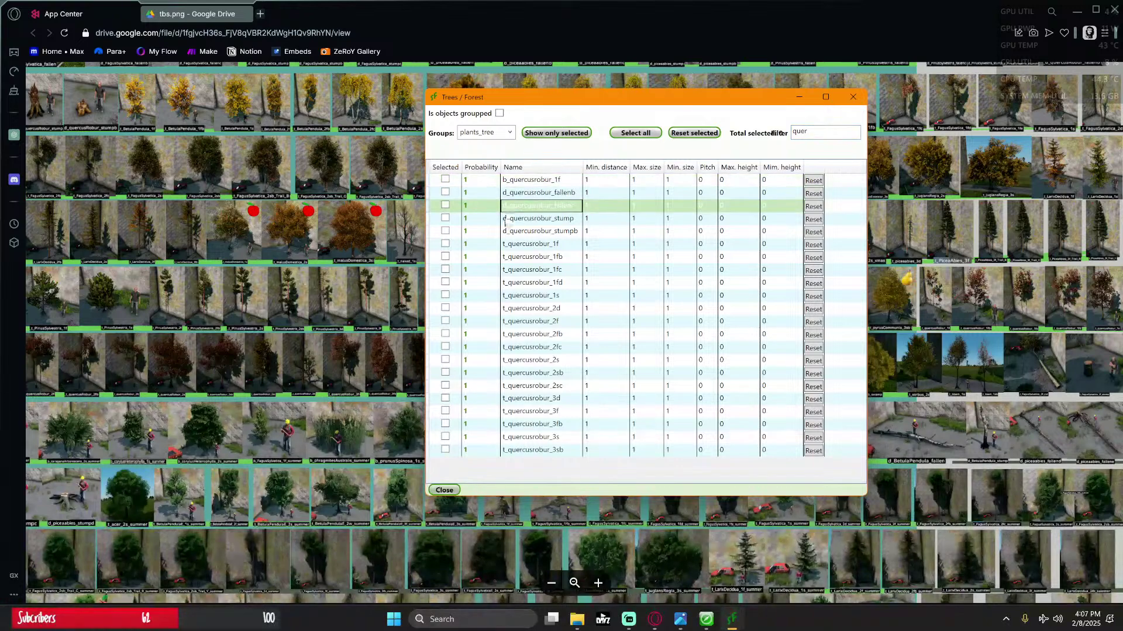
pyautogui.click(506, 220)
pyautogui.click(506, 232)
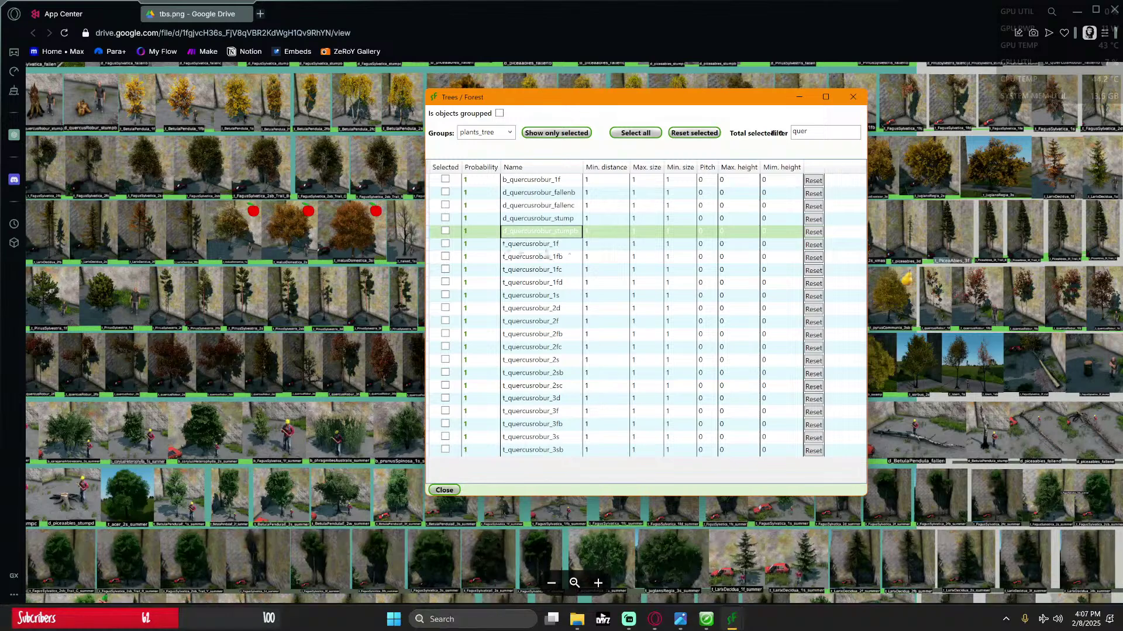
pyautogui.scroll(3, 939, 244)
pyautogui.click(1013, 278)
pyautogui.moveTo(1011, 272); pyautogui.dragTo(814, 363)
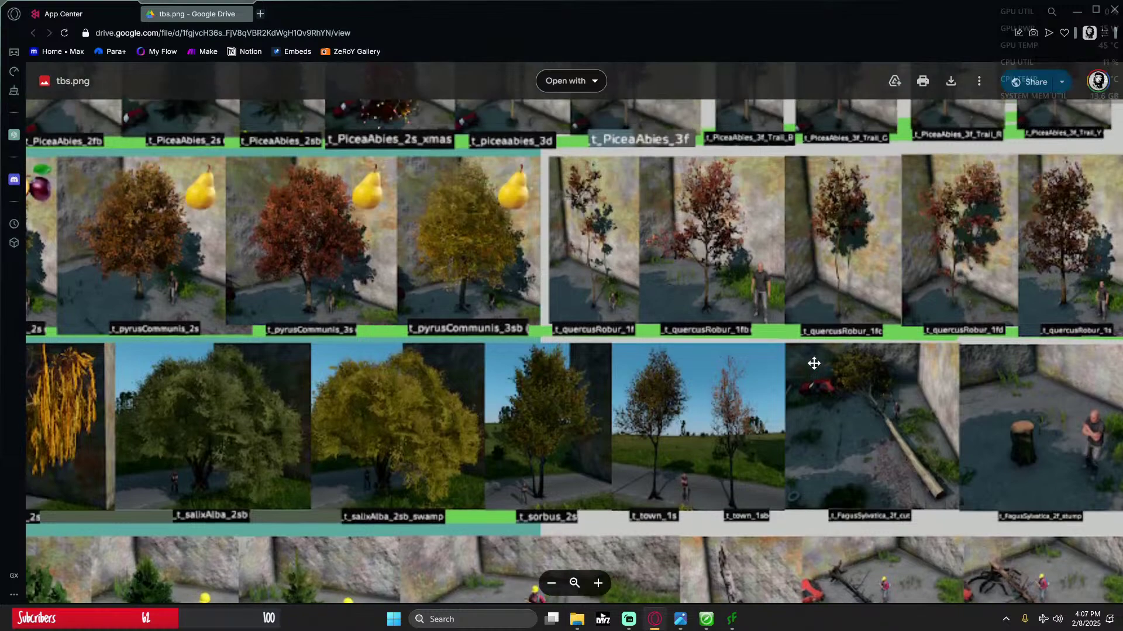
pyautogui.scroll(-5, 658, 284)
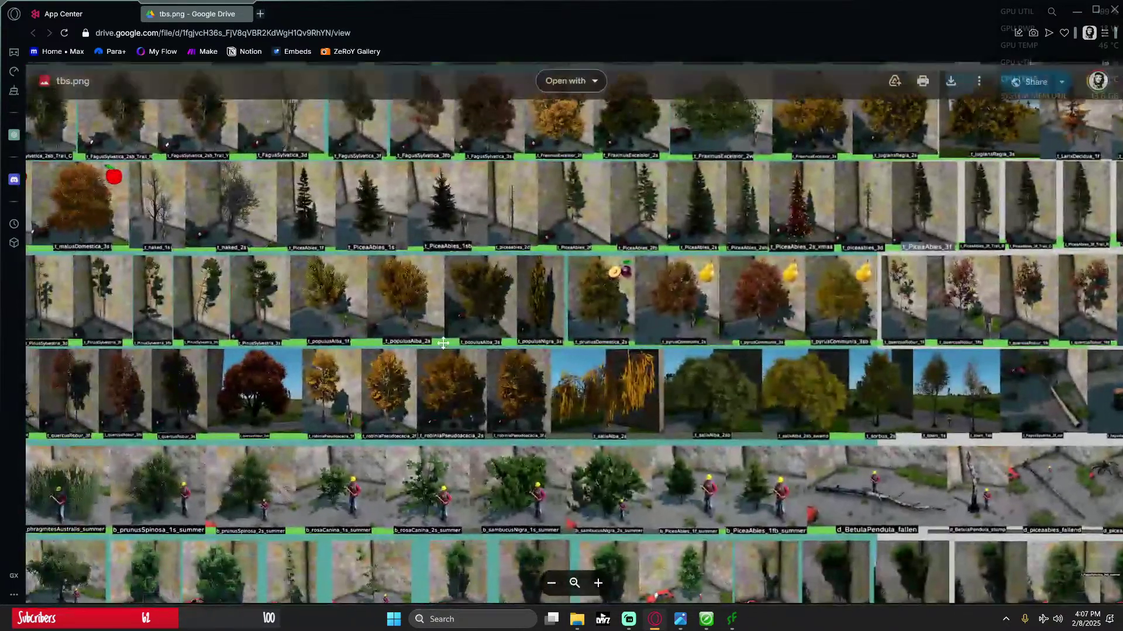
pyautogui.moveTo(442, 344); pyautogui.dragTo(755, 349)
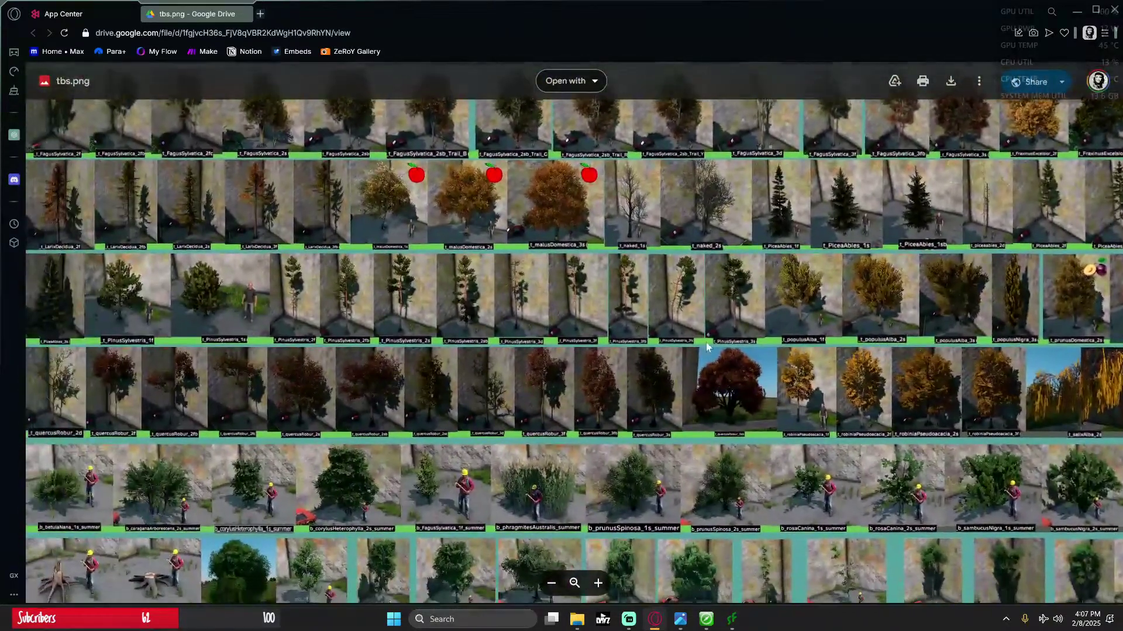
# Step: Return to sFlora and include every t_quercusrobur tree in the Forest layer, from t_quercusrobur_1f through t_quercusrobur_3sb
pyautogui.moveTo(732, 619)
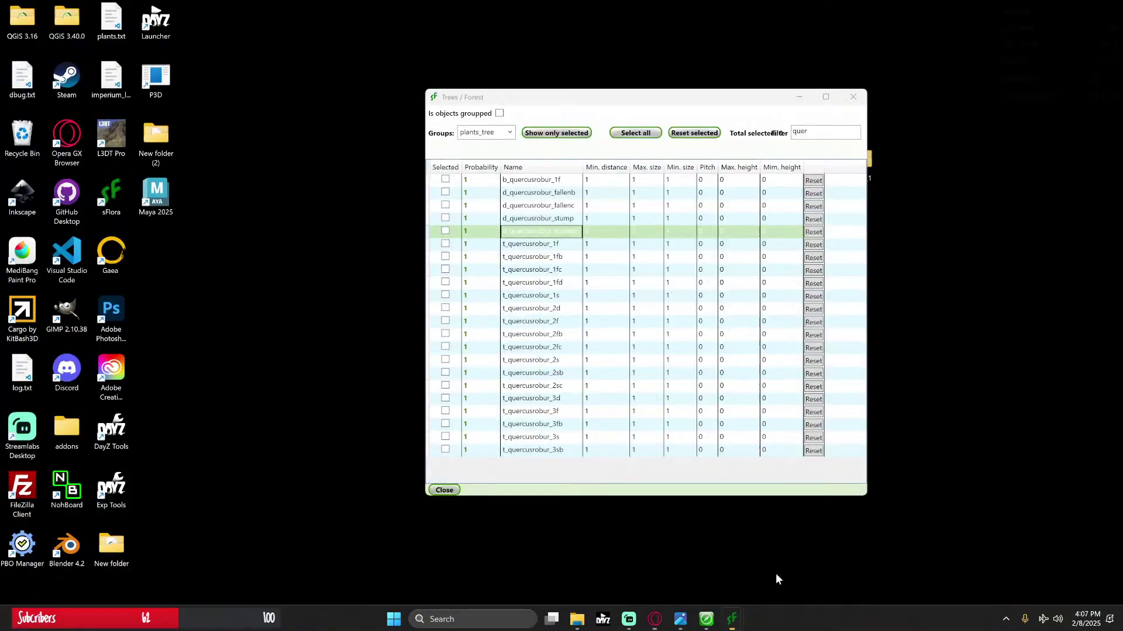
pyautogui.click(775, 574)
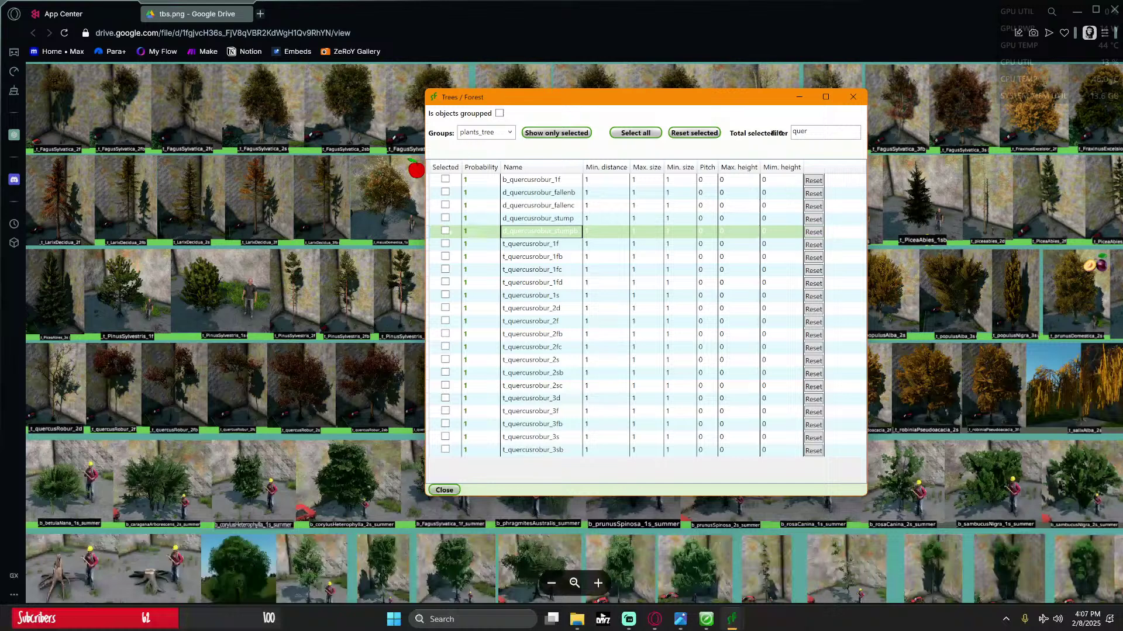
pyautogui.click(446, 243)
pyautogui.click(445, 243)
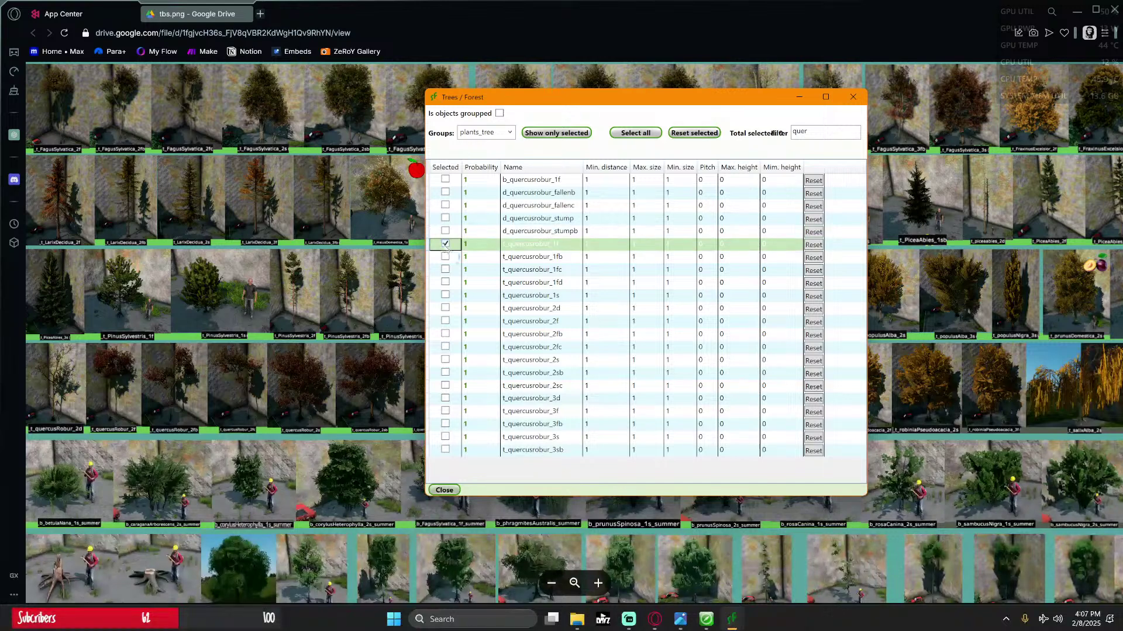
pyautogui.click(445, 257)
pyautogui.click(446, 258)
pyautogui.click(446, 270)
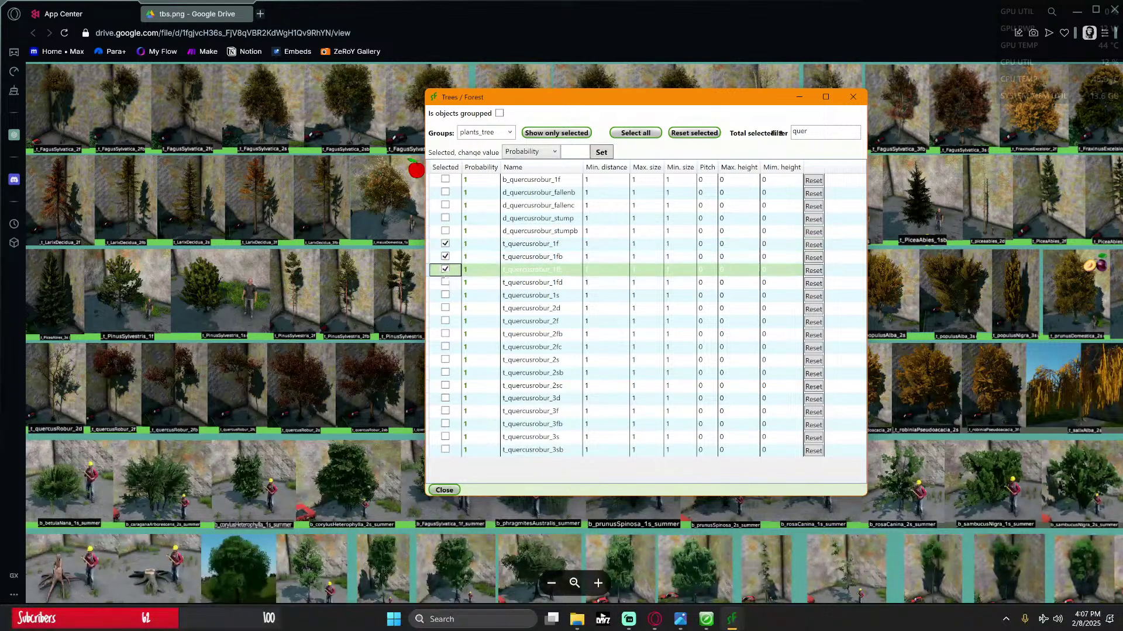
pyautogui.click(445, 283)
pyautogui.click(446, 296)
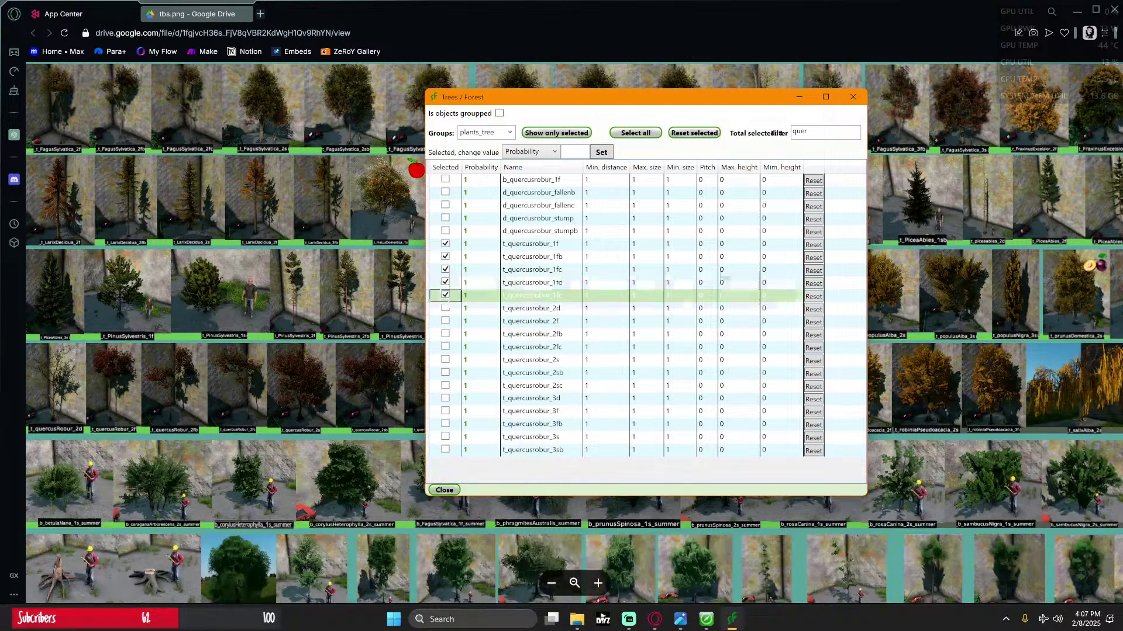
pyautogui.click(446, 309)
pyautogui.click(445, 321)
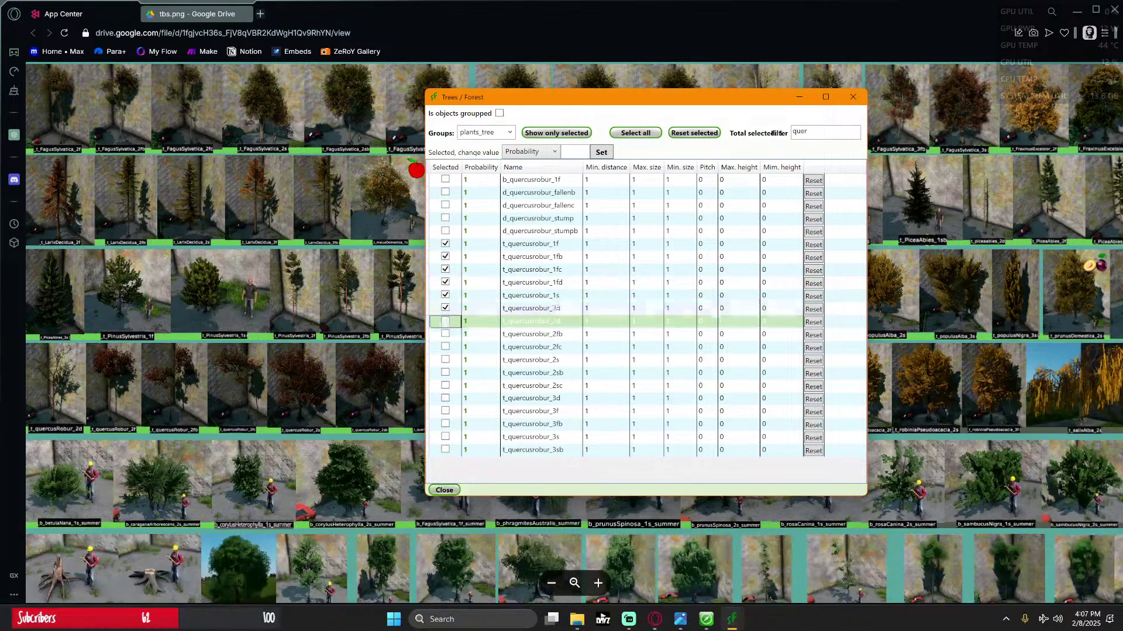
pyautogui.click(446, 335)
pyautogui.click(445, 347)
pyautogui.click(446, 360)
pyautogui.click(445, 373)
pyautogui.click(445, 386)
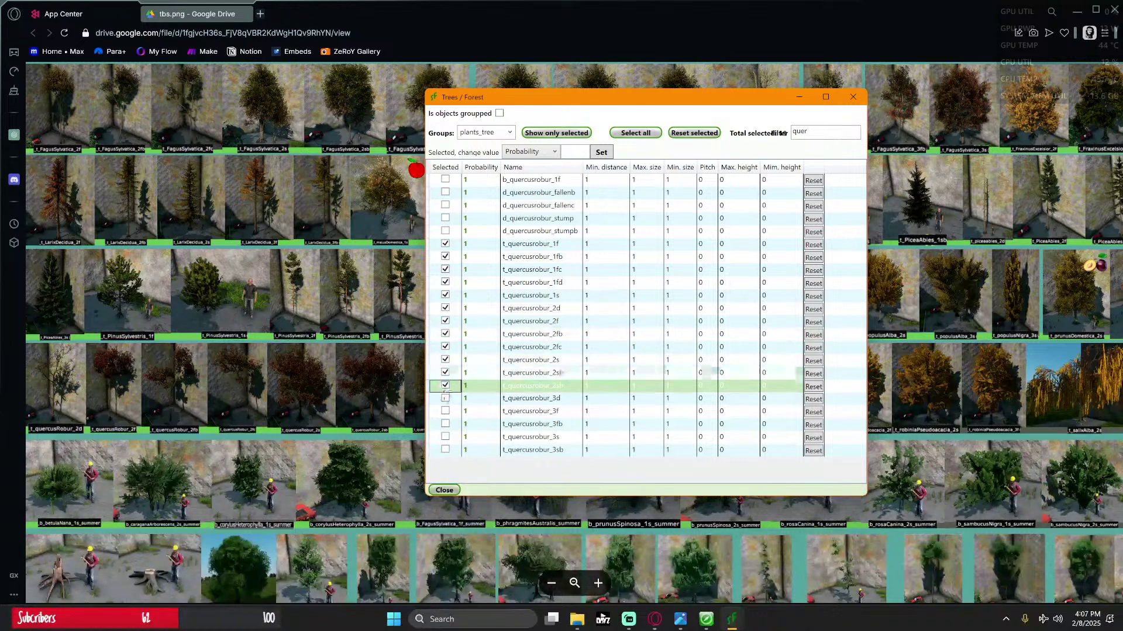
pyautogui.click(445, 399)
pyautogui.click(445, 411)
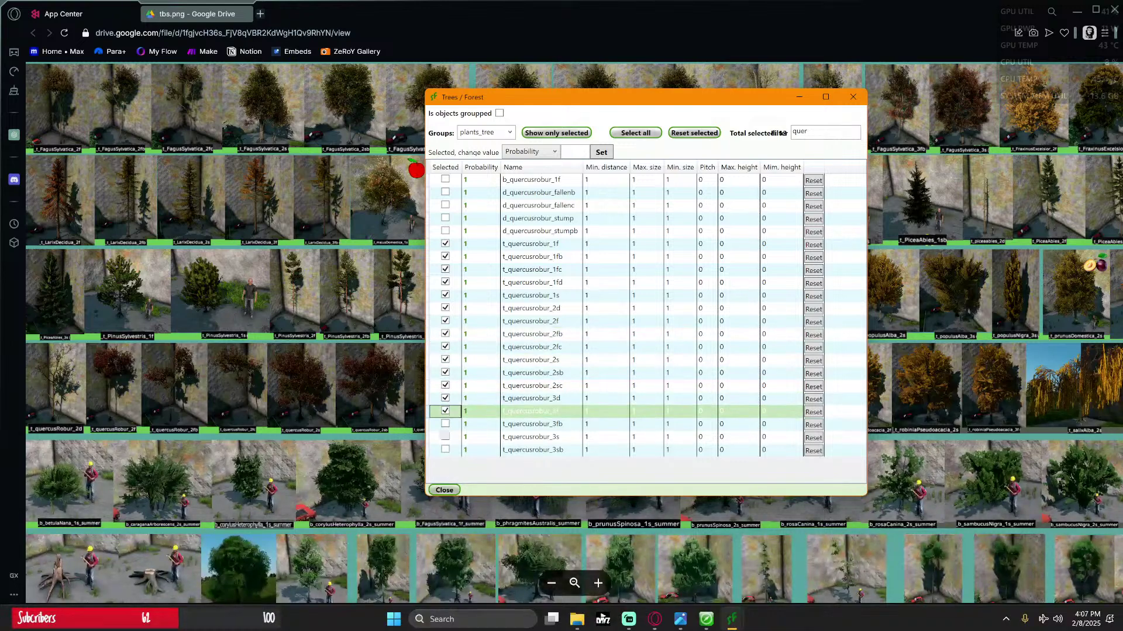
pyautogui.click(445, 424)
pyautogui.click(445, 438)
pyautogui.click(445, 450)
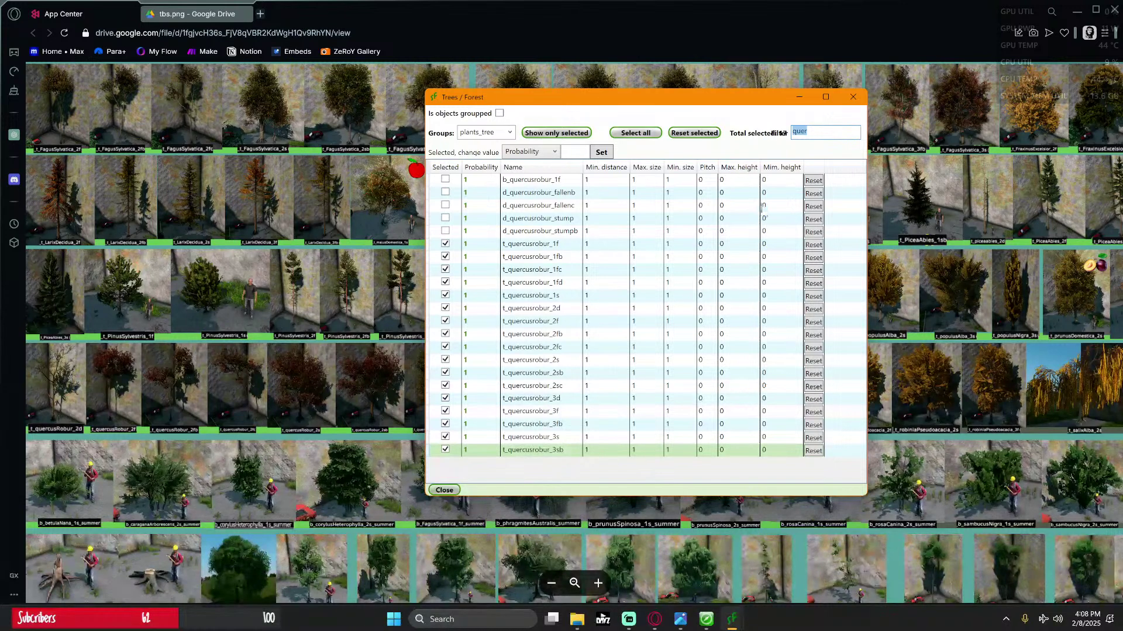
# Step: Clear the name filter, include b_piceaabies_1f and b_piceaabies_1fb, and show only the selected objects
pyautogui.press('BackSpace')
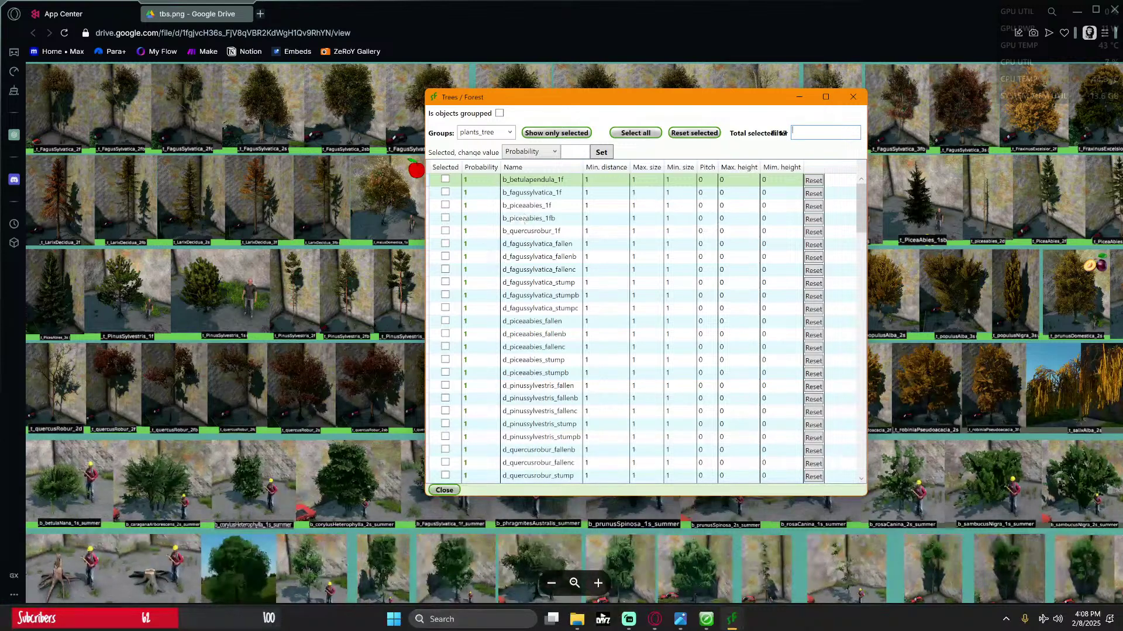
pyautogui.click(447, 208)
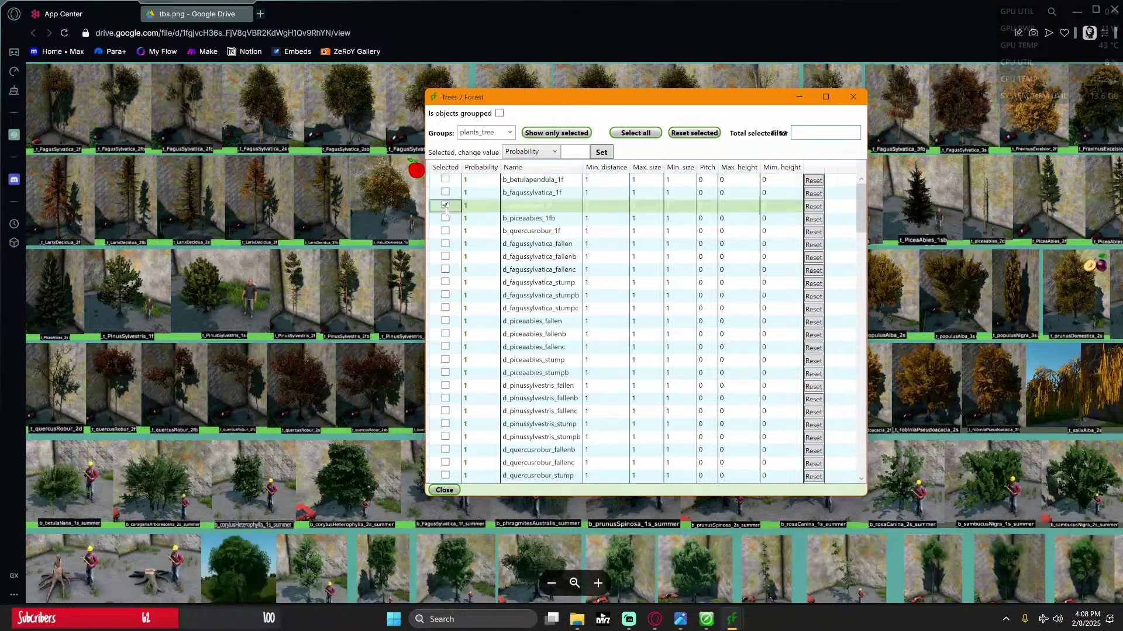
pyautogui.click(445, 218)
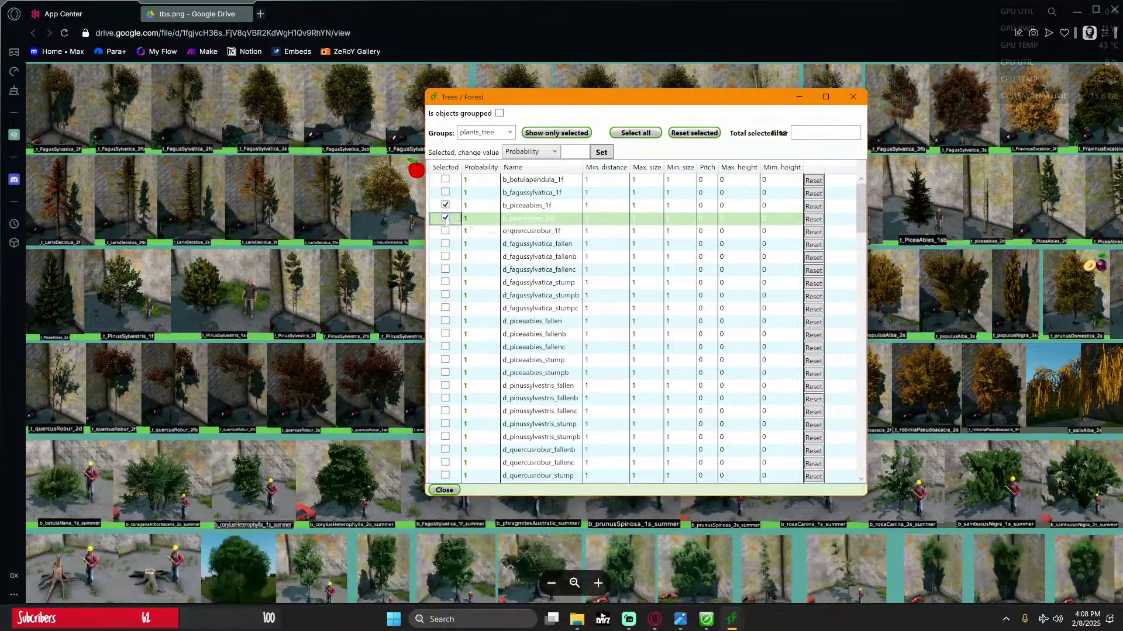
pyautogui.click(572, 134)
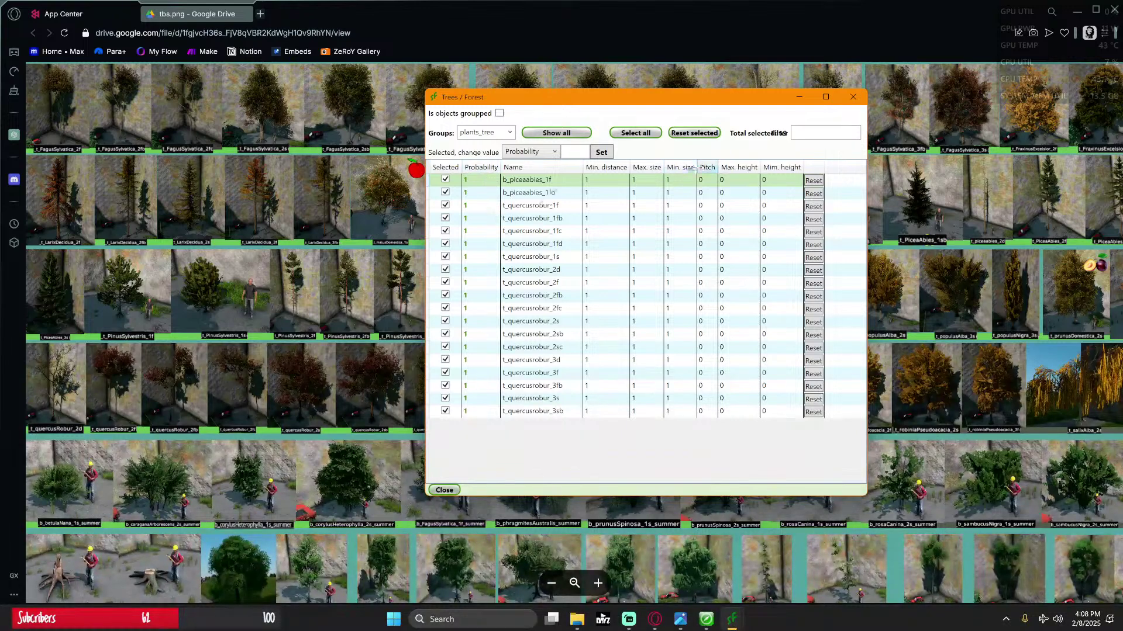
# Step: Set the probability of all the selected Forest objects to 65
pyautogui.moveTo(483, 181); pyautogui.dragTo(483, 418)
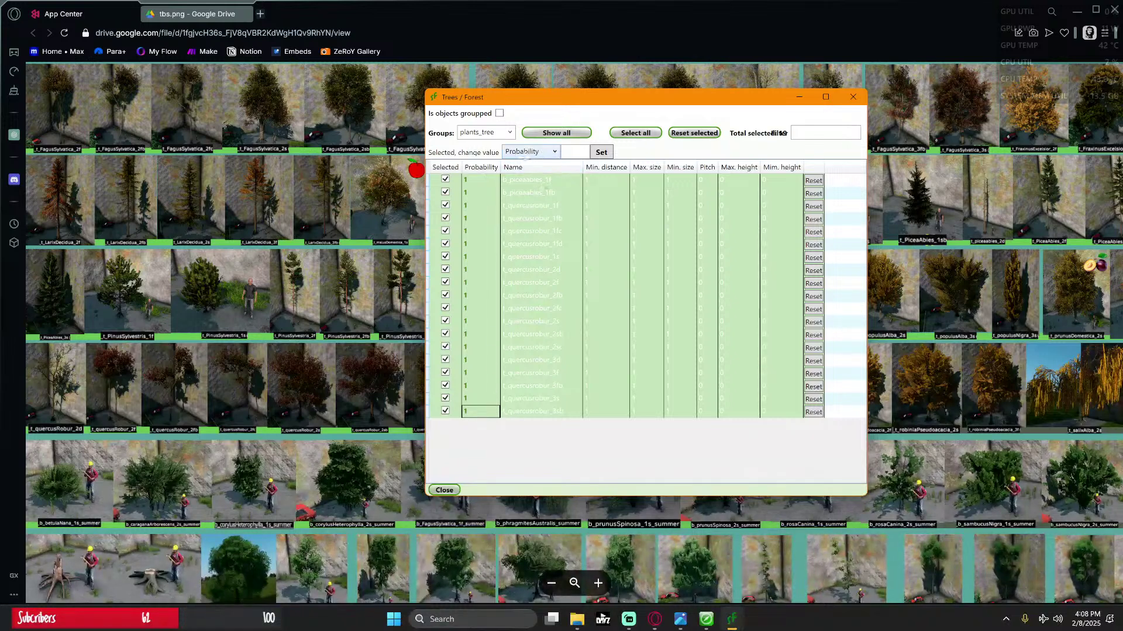
pyautogui.click(561, 155)
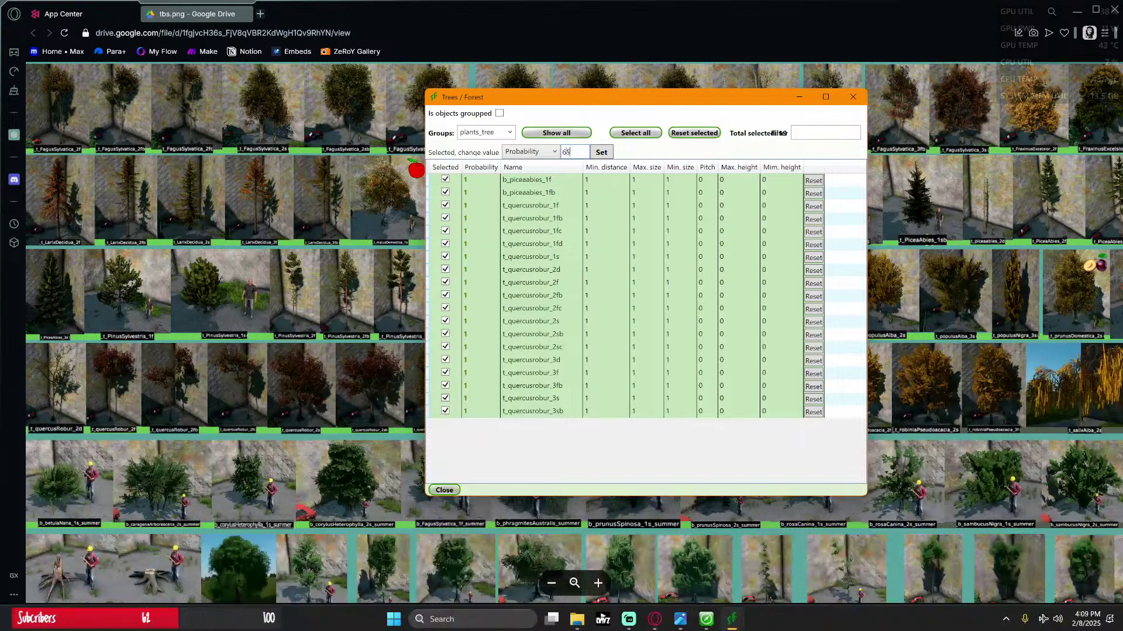
pyautogui.click(600, 152)
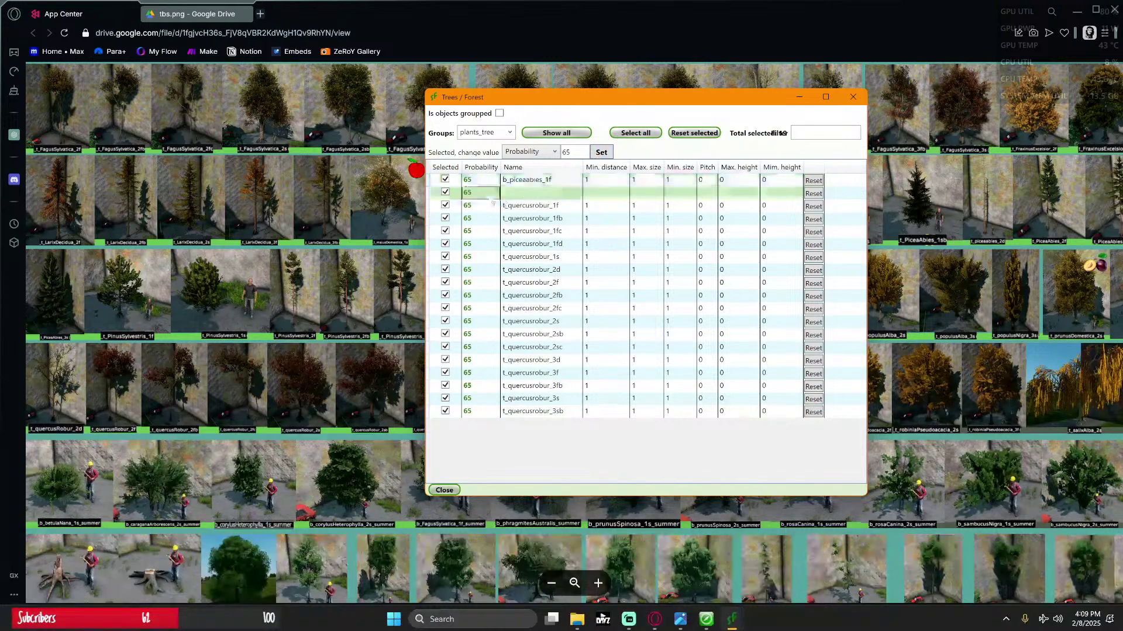
# Step: Set the probability of b_piceaabies_1f and b_piceaabies_1fb to 35
pyautogui.doubleClick(563, 152)
pyautogui.write('35')
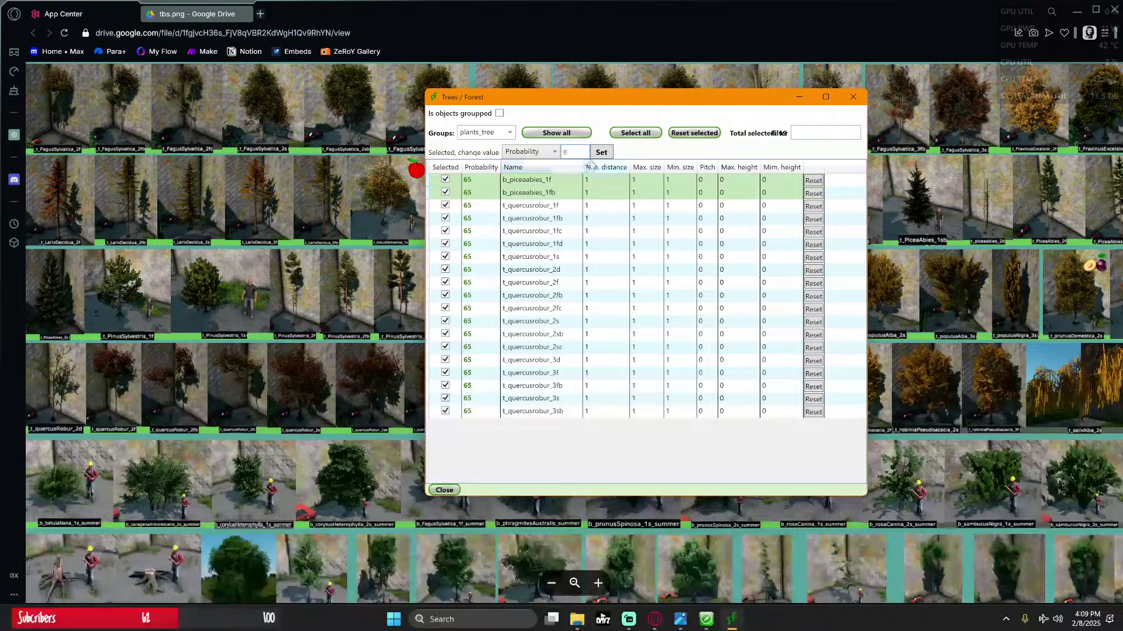
pyautogui.click(600, 153)
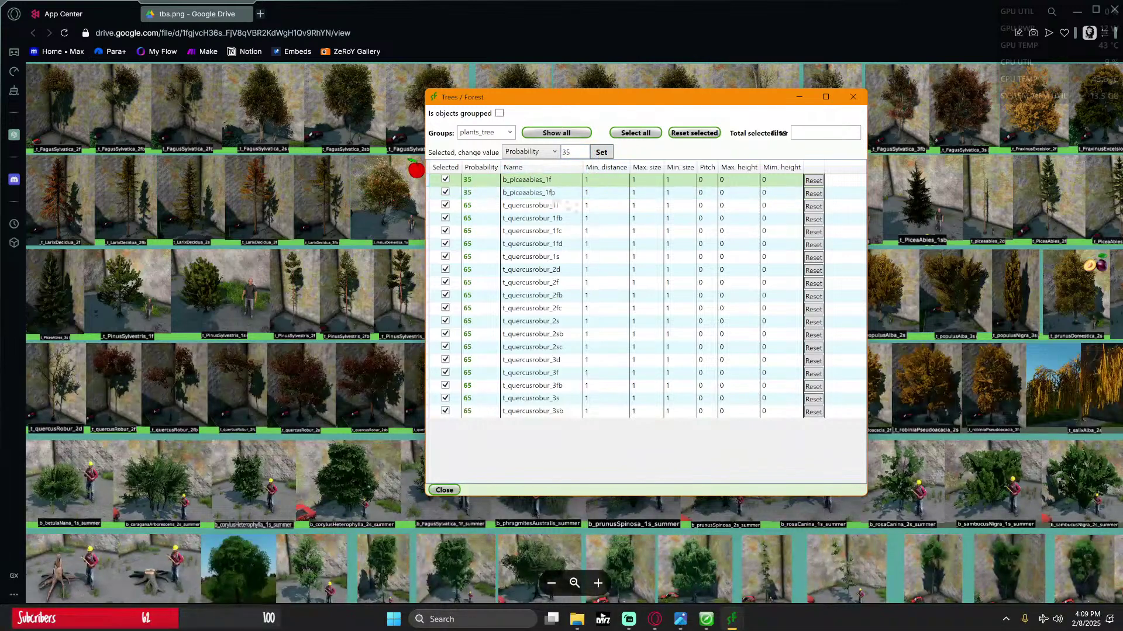
pyautogui.doubleClick(603, 183)
pyautogui.click(614, 184)
pyautogui.press('BackSpace')
pyautogui.write('1')
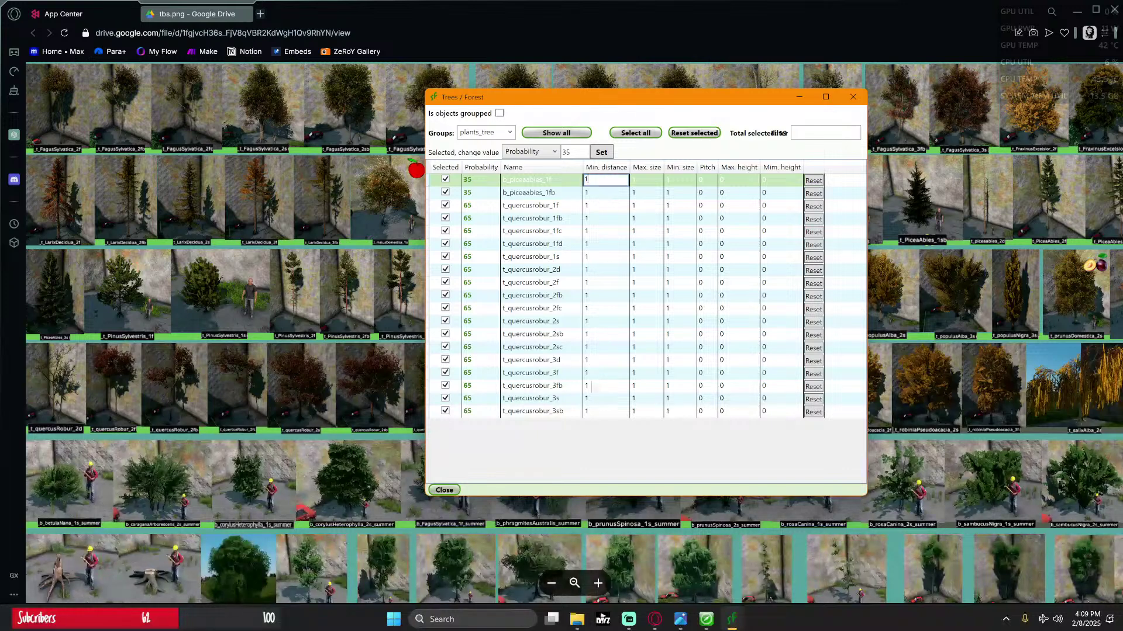
pyautogui.press('Return')
# Step: Set the minimum distance of all listed Forest objects to 10
pyautogui.moveTo(605, 411); pyautogui.dragTo(597, 174)
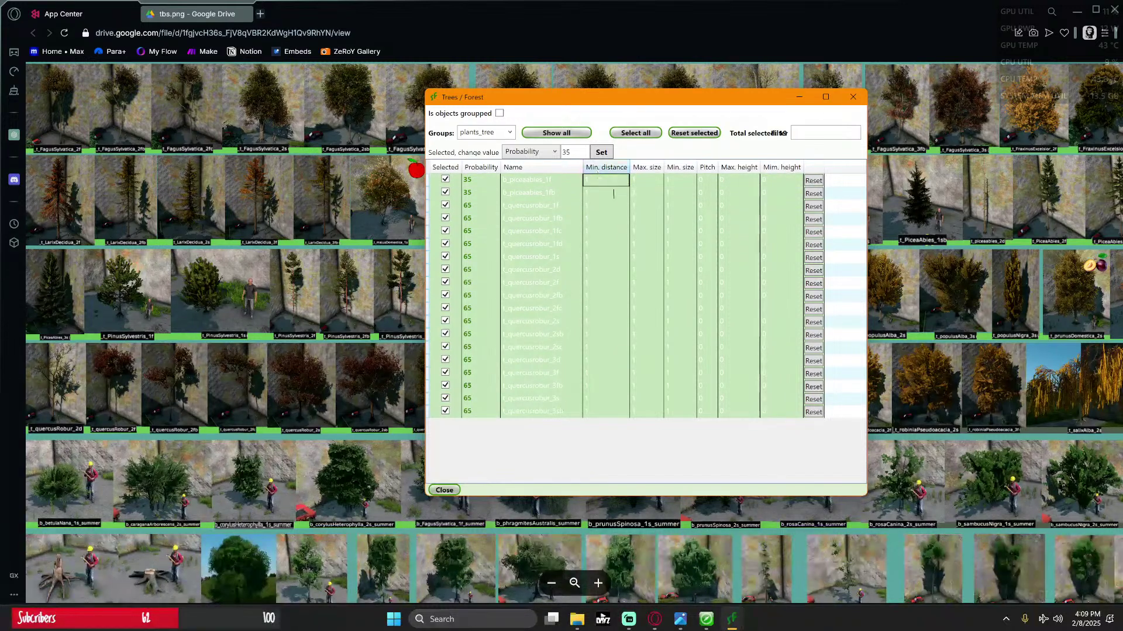
pyautogui.click(553, 152)
pyautogui.press('Down')
pyautogui.press('Return')
pyautogui.press('Tab')
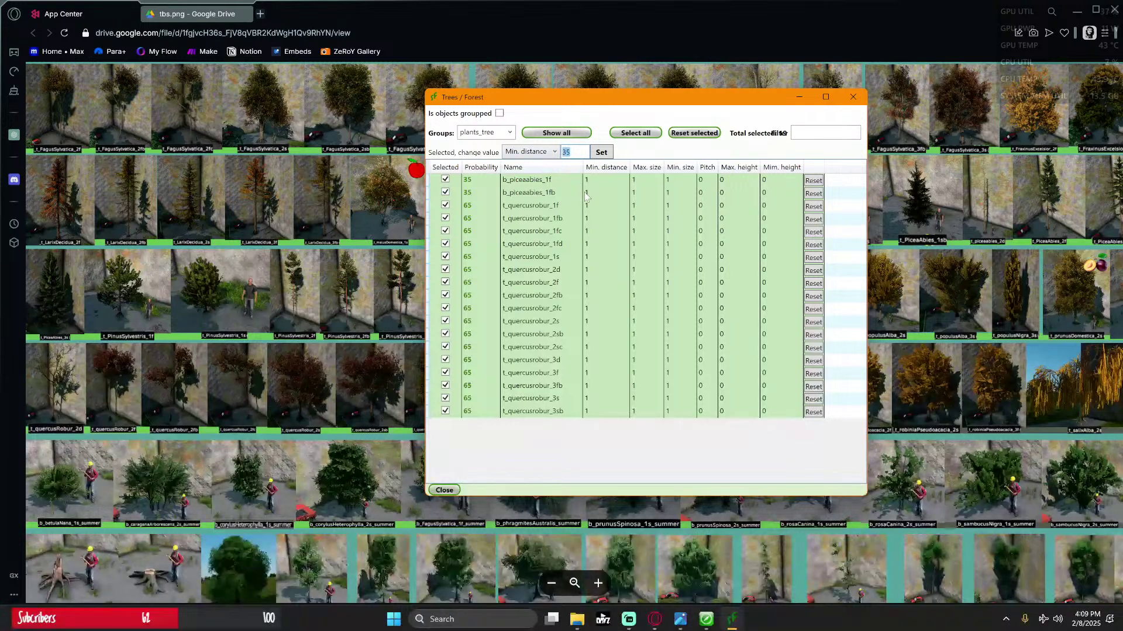
pyautogui.write('10')
pyautogui.click(597, 154)
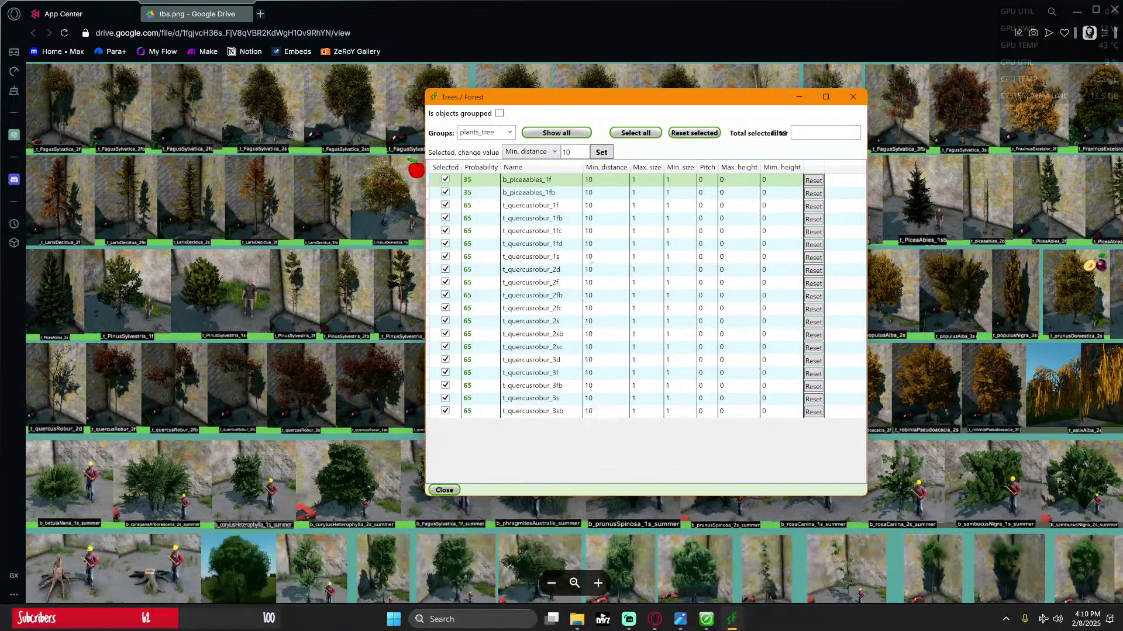
# Step: Set the minimum distance of b_piceaabies_1f and b_piceaabies_1fb to 25
pyautogui.click(601, 205)
pyautogui.click(602, 194)
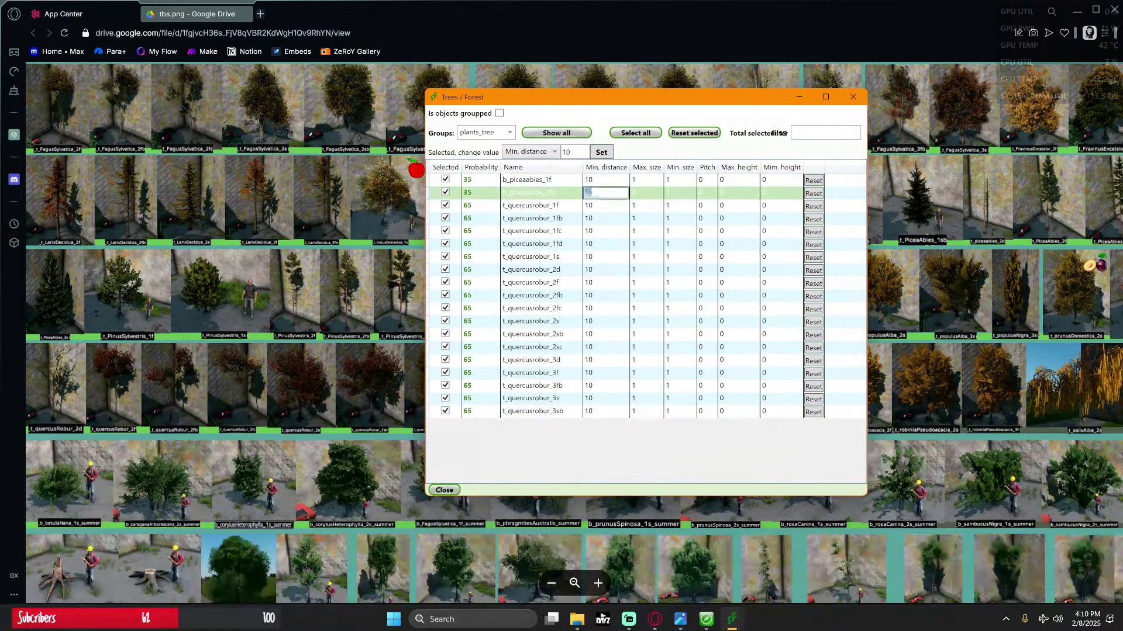
pyautogui.keyDown('shift'); pyautogui.click(559, 183); pyautogui.keyUp('shift')
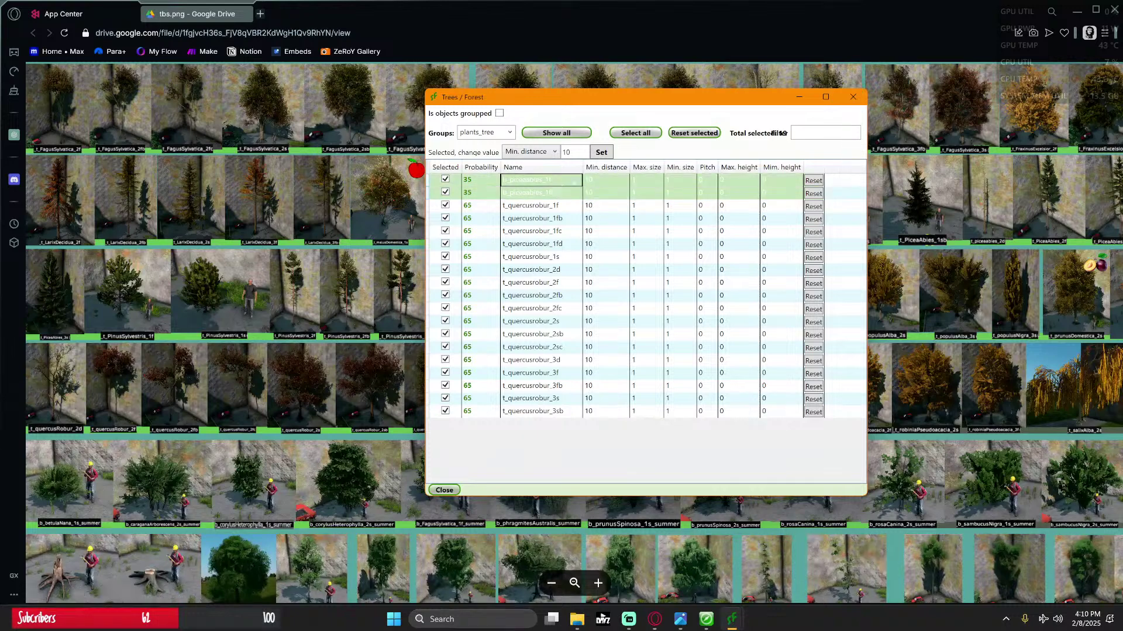
pyautogui.doubleClick(565, 153)
pyautogui.write('25')
pyautogui.click(601, 152)
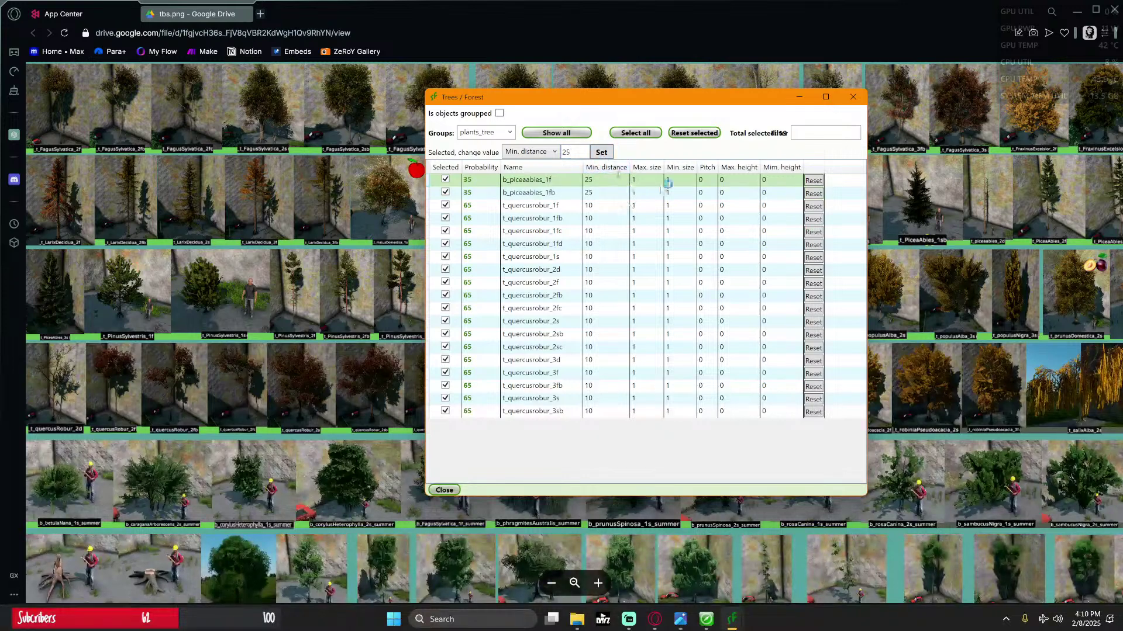
pyautogui.doubleClick(649, 181)
pyautogui.click(731, 182)
pyautogui.click(731, 183)
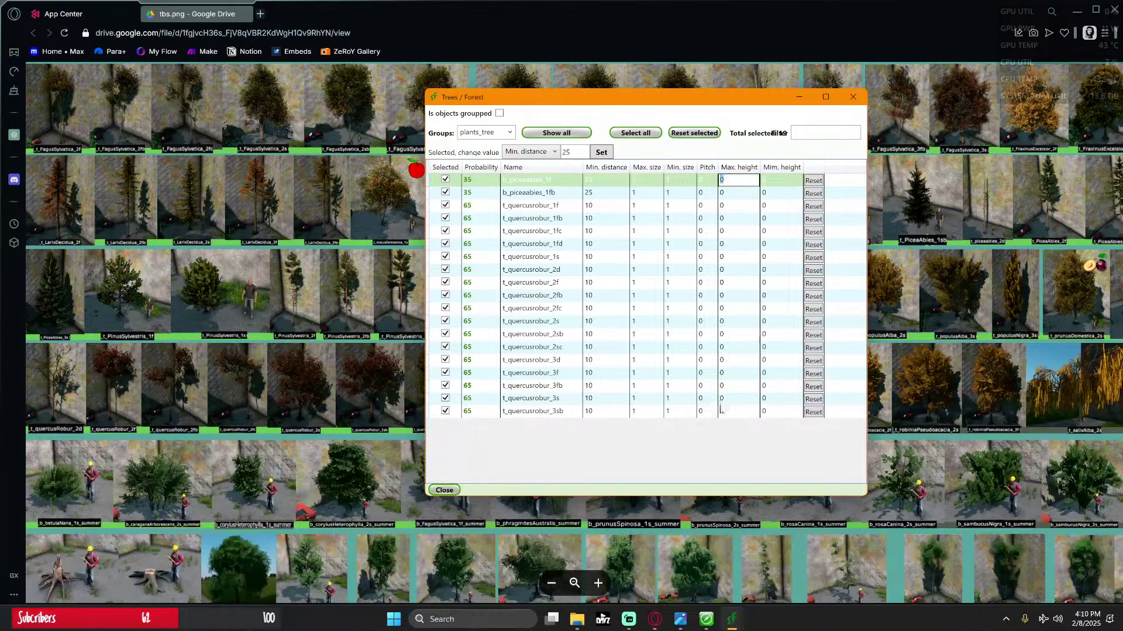
pyautogui.press('Return')
# Step: Set the maximum height of all listed Forest objects to 100
pyautogui.moveTo(738, 180); pyautogui.dragTo(739, 416)
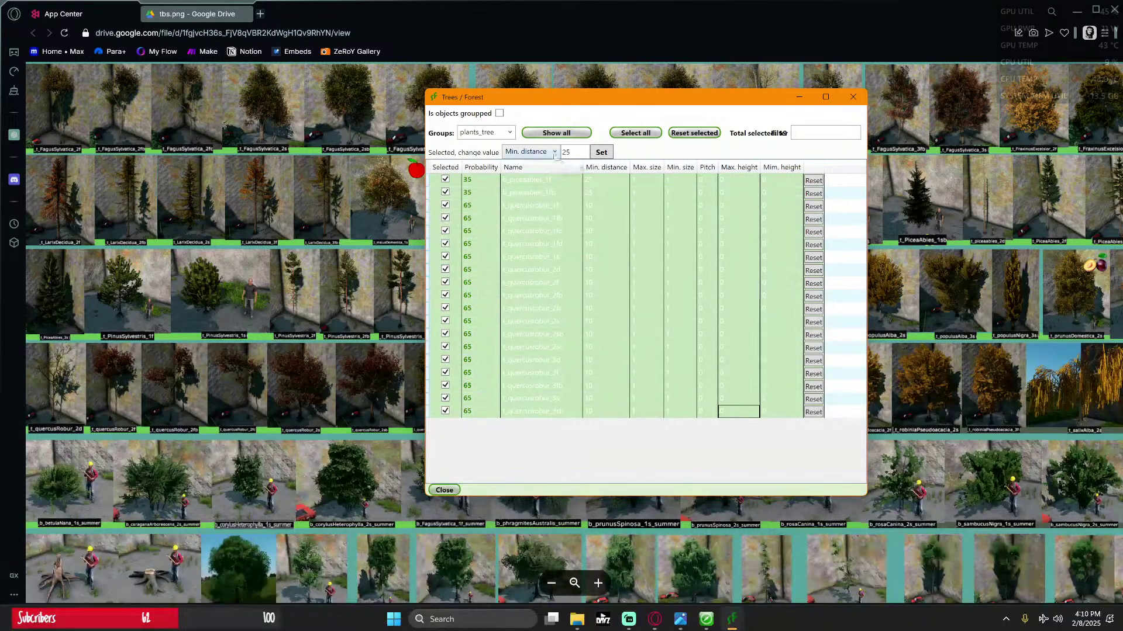
pyautogui.click(554, 153)
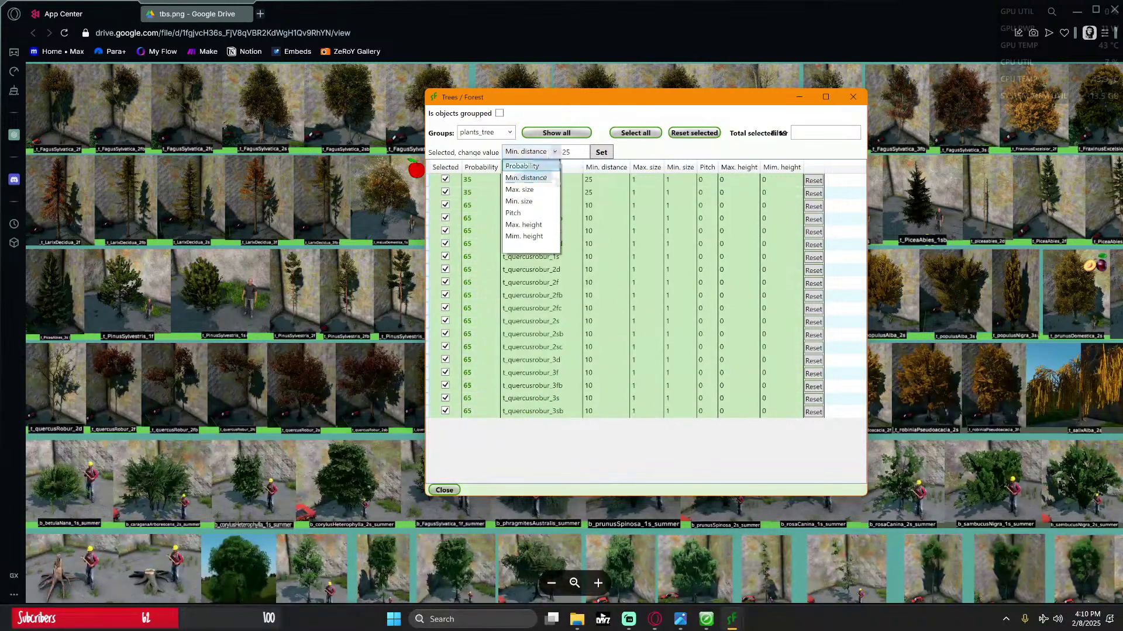
pyautogui.click(536, 225)
pyautogui.doubleClick(565, 153)
pyautogui.write('100')
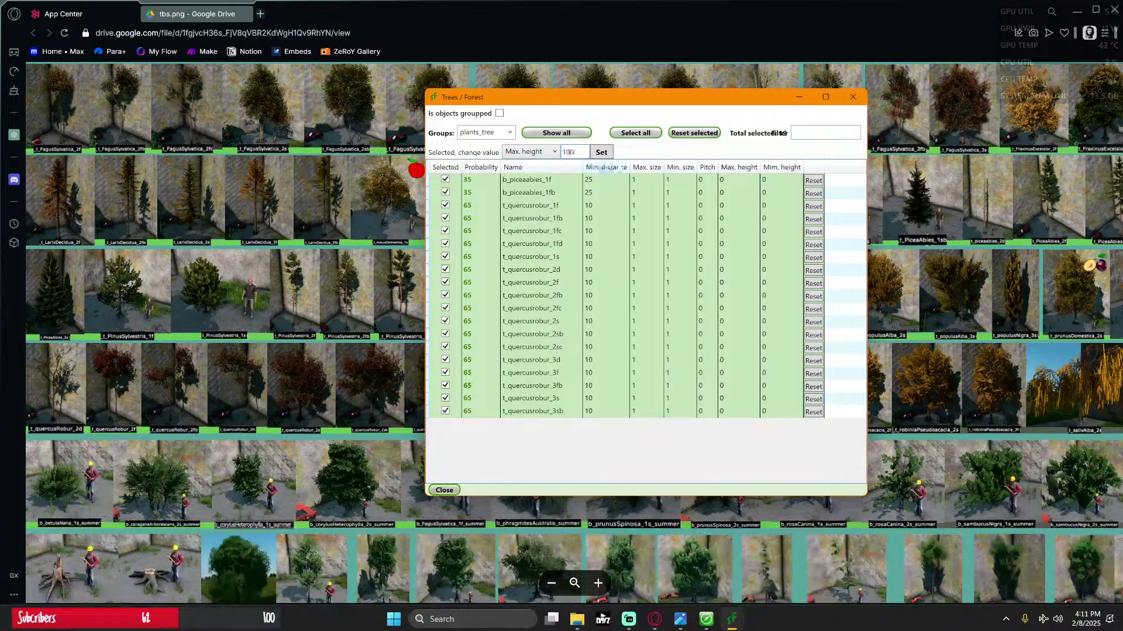
pyautogui.click(611, 155)
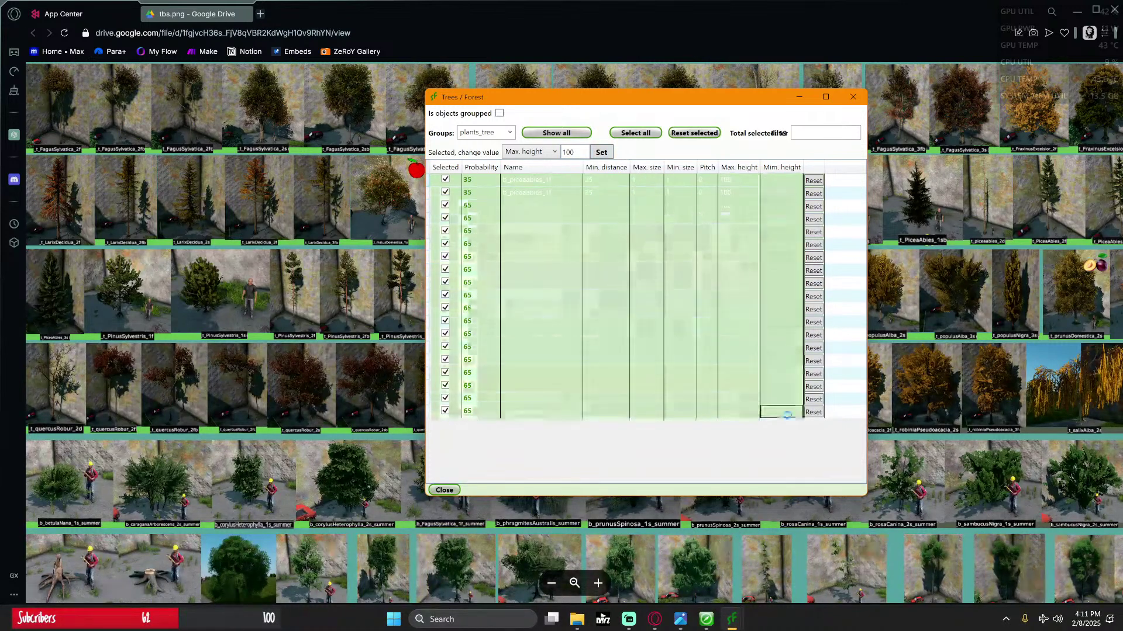
# Step: Set the minimum height of all listed Forest objects to 100 as well
pyautogui.click(539, 152)
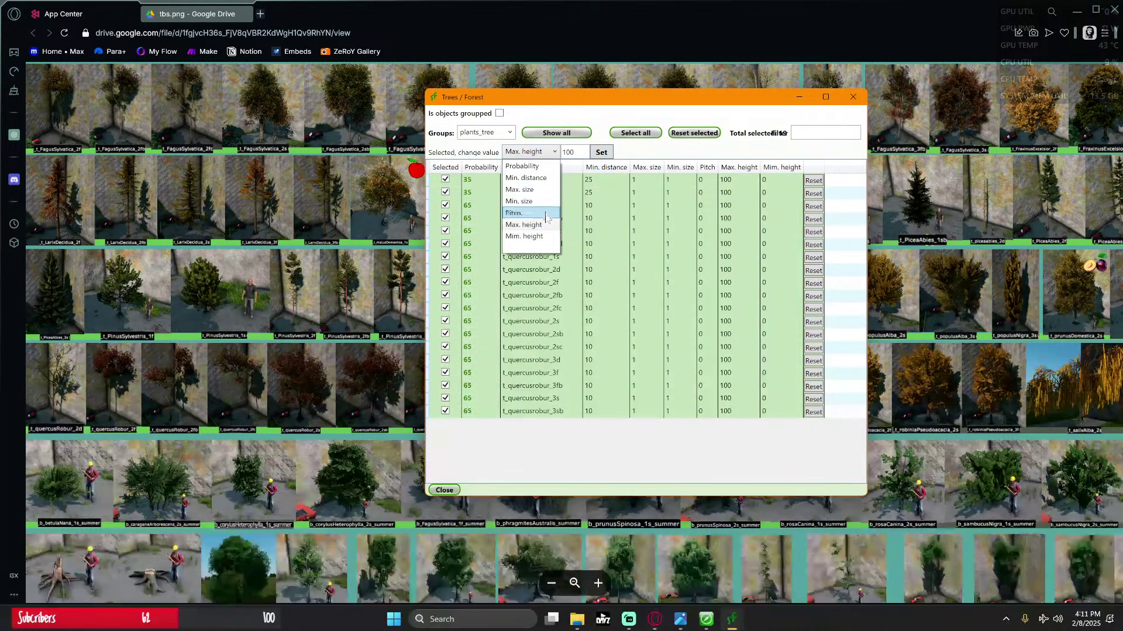
pyautogui.click(541, 236)
pyautogui.click(597, 153)
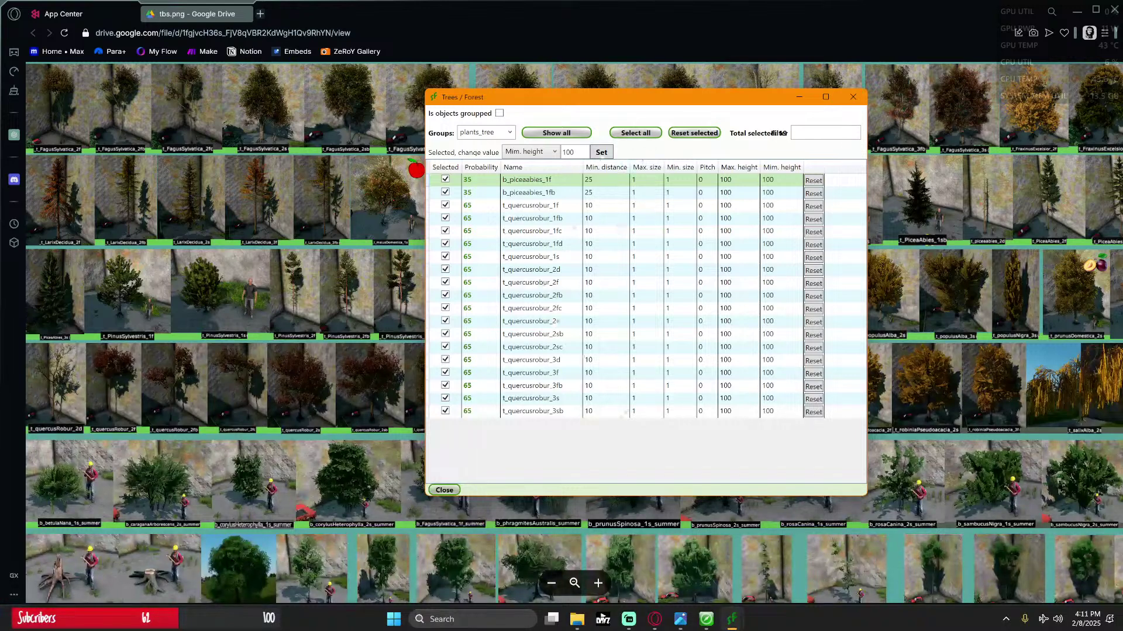
# Step: Set the probability of t_quercusrobur_1f through t_quercusrobur_2d to 45, and close the Forest object list
pyautogui.moveTo(487, 412); pyautogui.dragTo(484, 340)
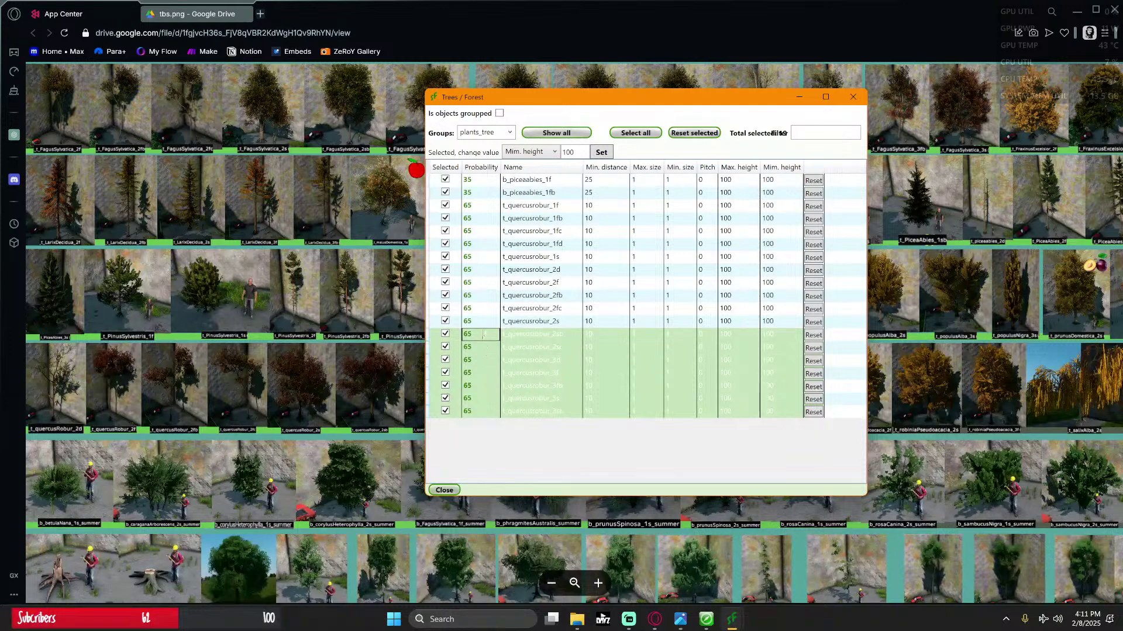
pyautogui.click(486, 283)
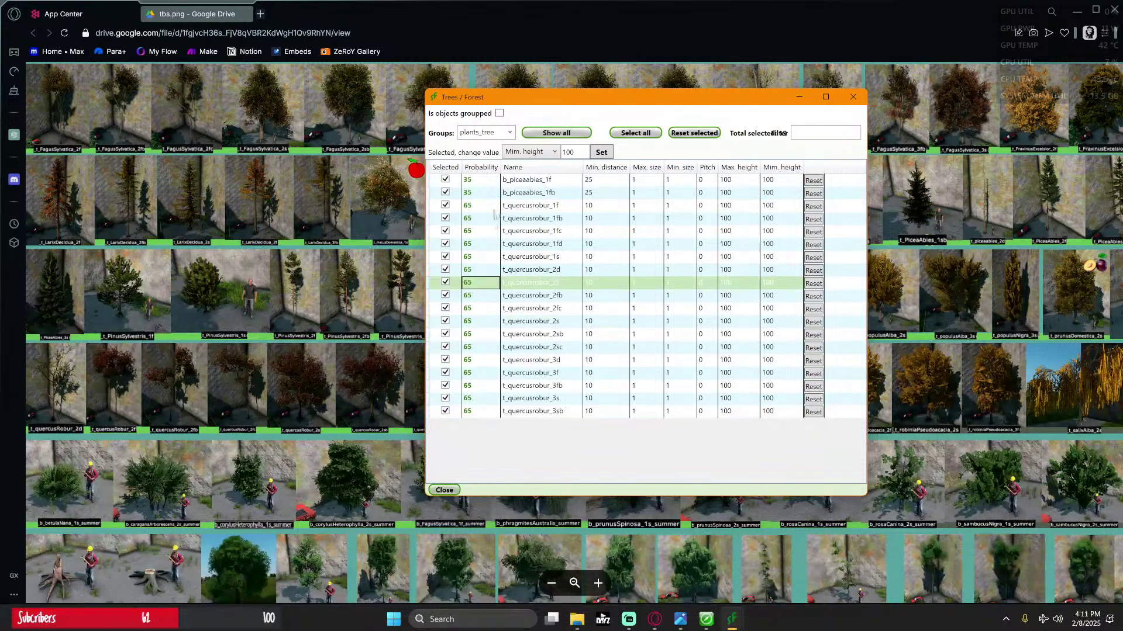
pyautogui.moveTo(489, 206); pyautogui.dragTo(479, 273)
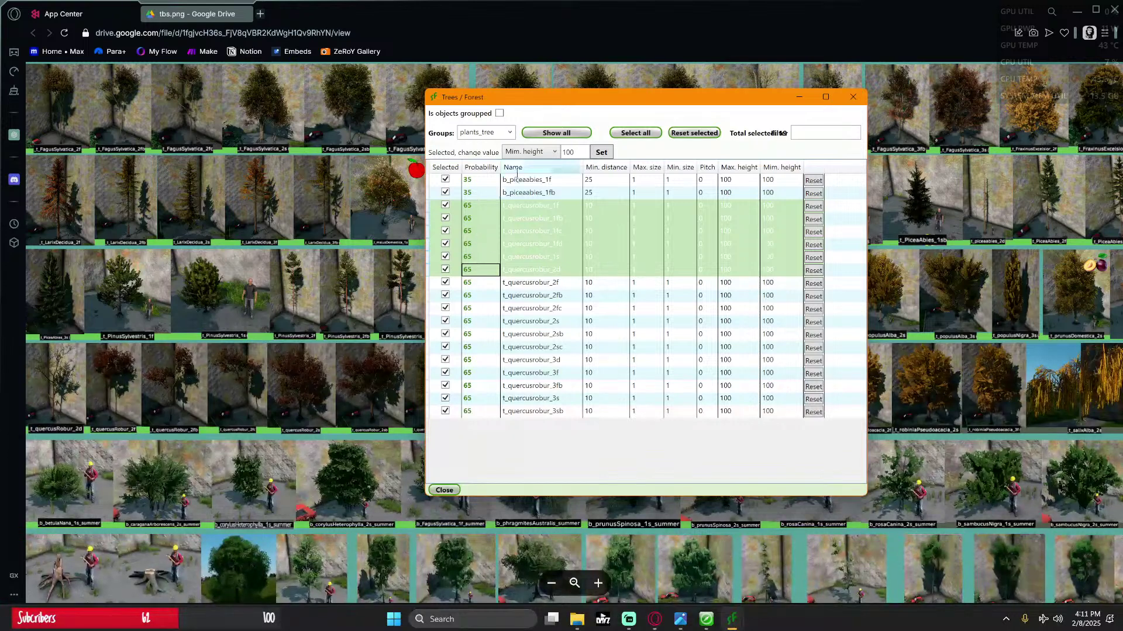
pyautogui.click(549, 152)
pyautogui.click(524, 164)
pyautogui.doubleClick(567, 152)
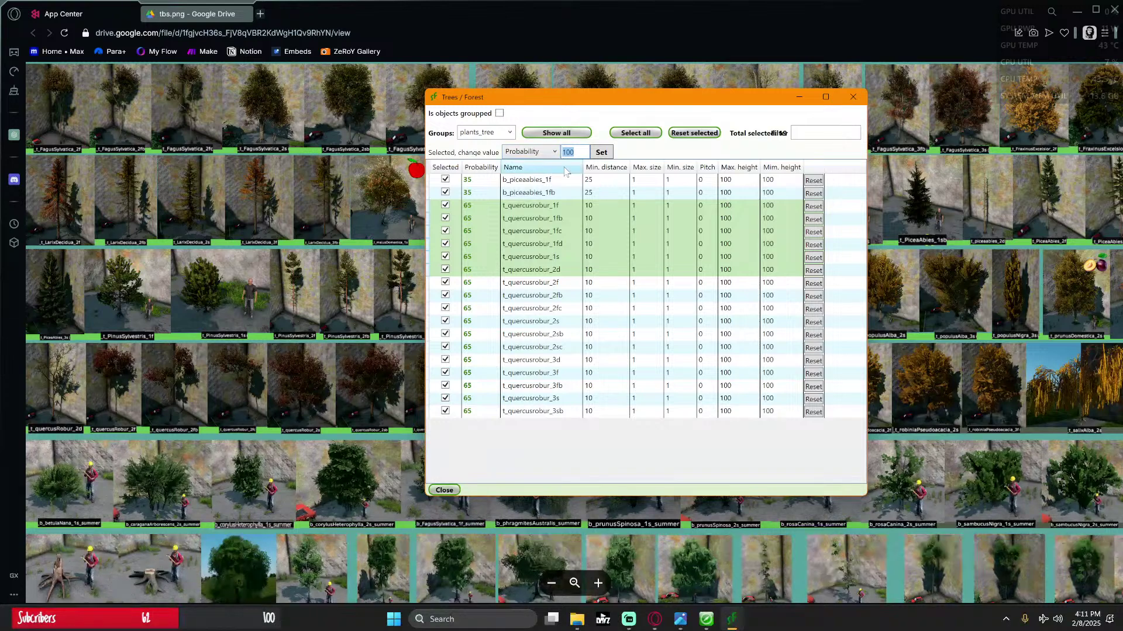
pyautogui.write('45')
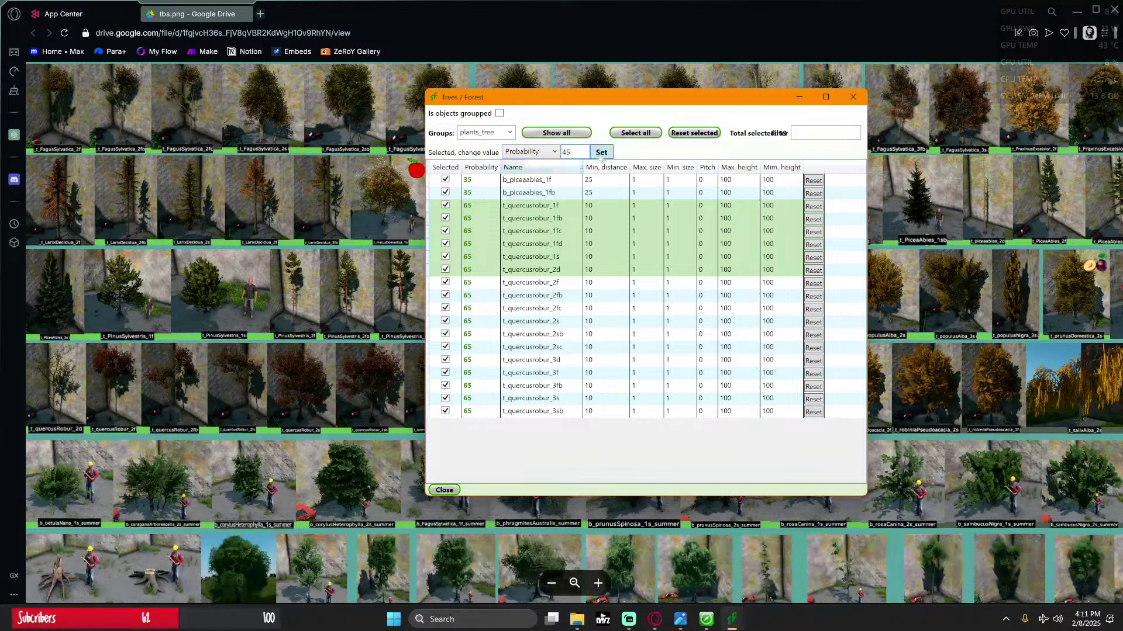
pyautogui.click(601, 155)
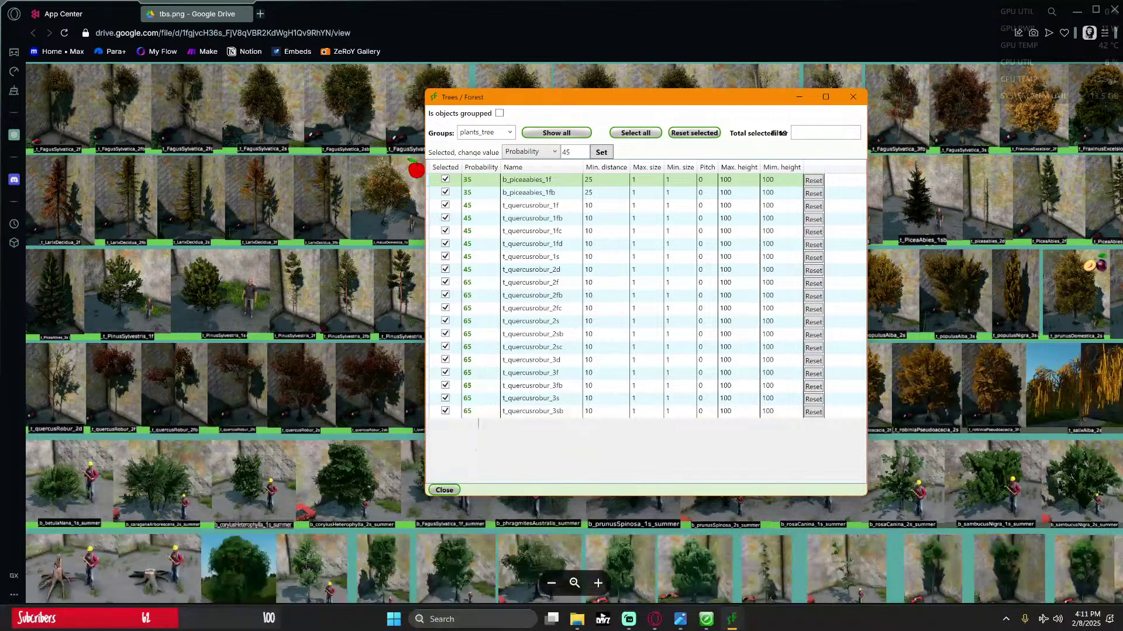
pyautogui.click(444, 491)
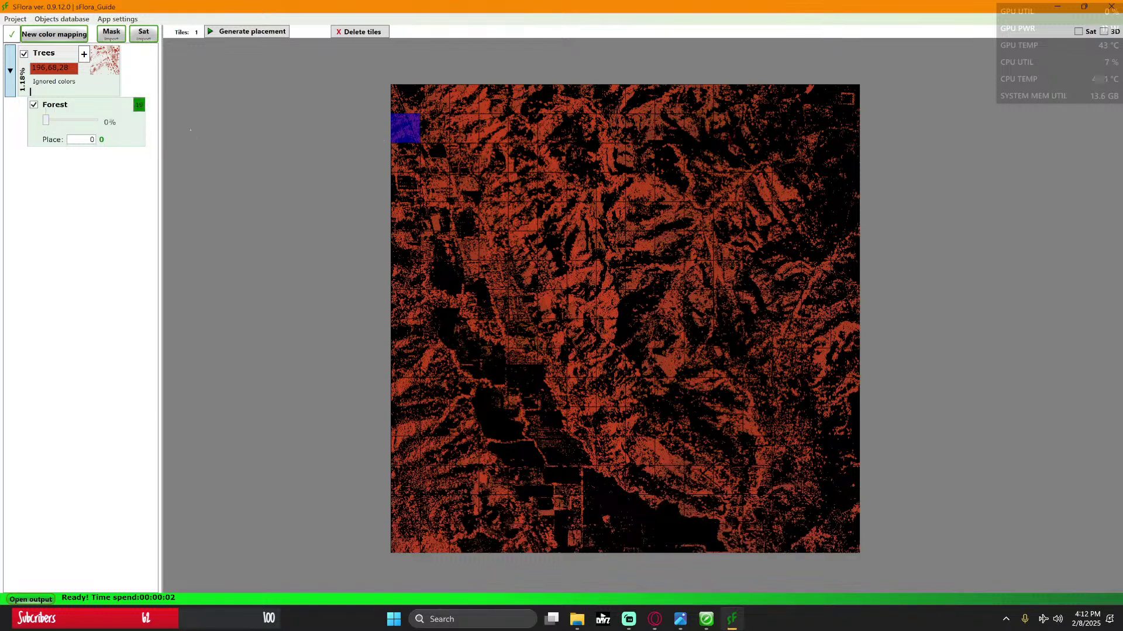
# Step: Try Forest layer densities of about 6%, 100% and 55% for the selected map tile
pyautogui.scroll(5, 404, 124)
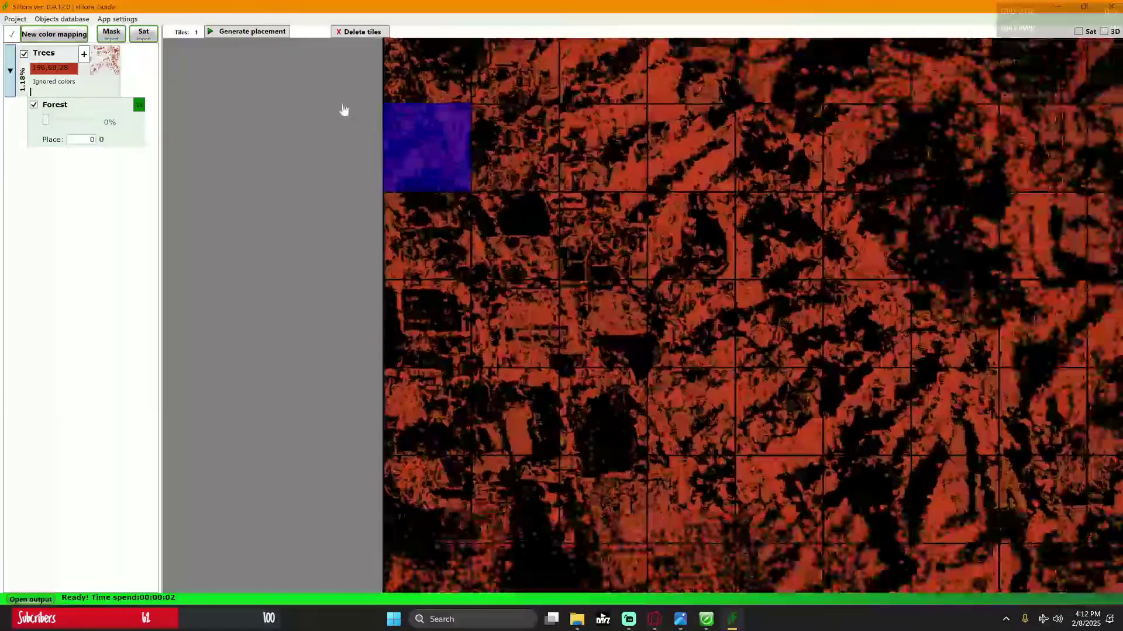
pyautogui.moveTo(344, 109); pyautogui.dragTo(425, 237)
pyautogui.scroll(2, 388, 231)
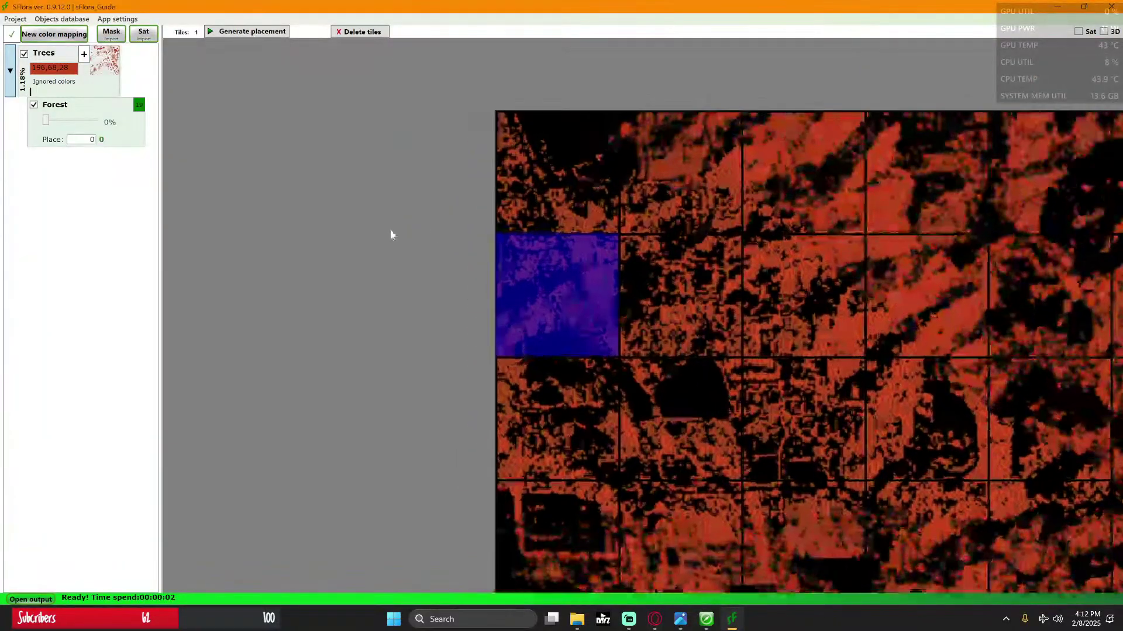
pyautogui.moveTo(46, 121); pyautogui.dragTo(49, 123)
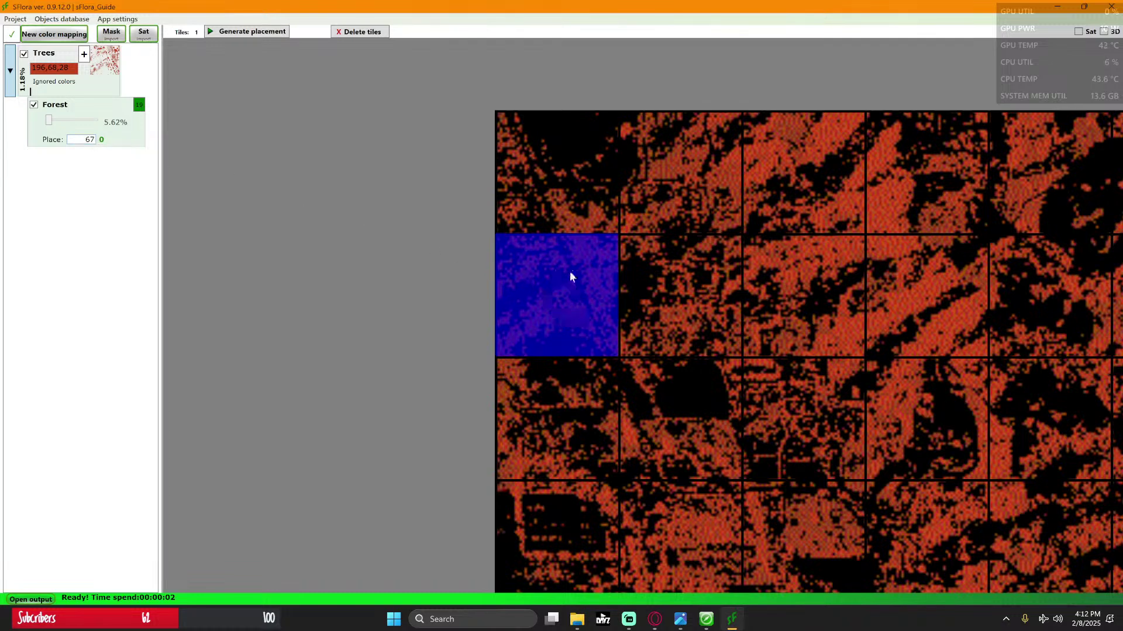
pyautogui.moveTo(48, 123); pyautogui.dragTo(102, 125)
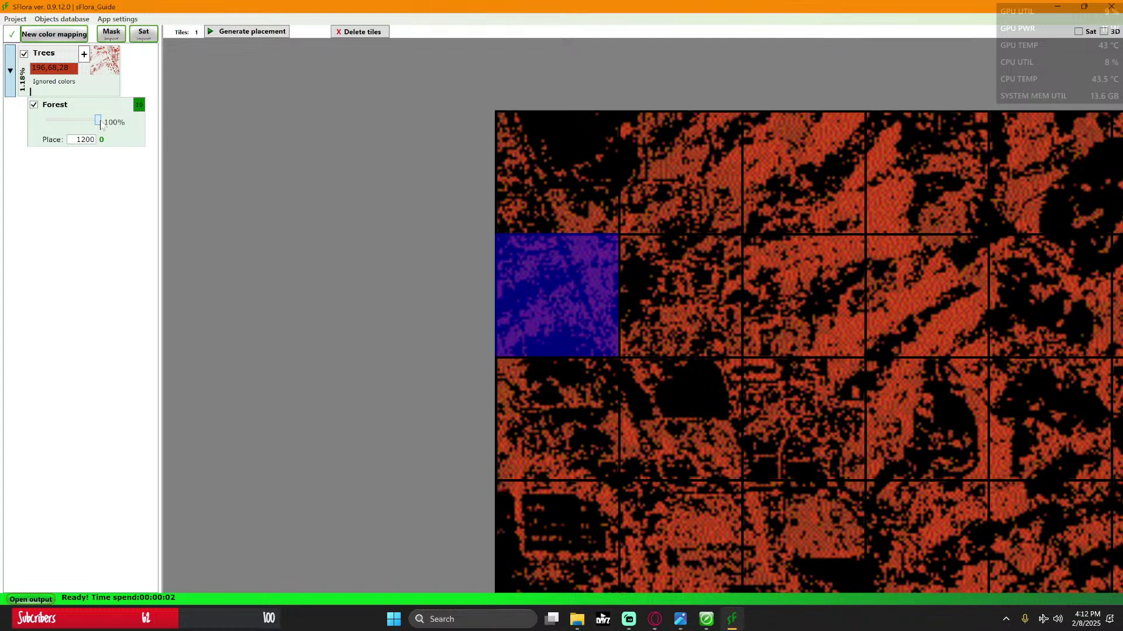
pyautogui.moveTo(101, 124); pyautogui.dragTo(75, 126)
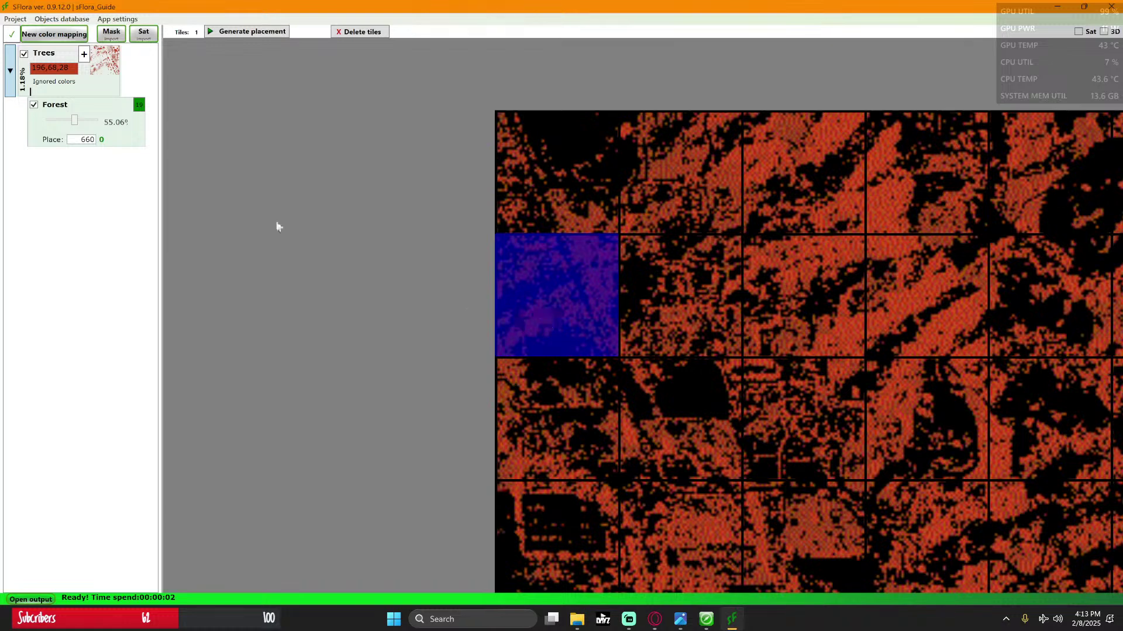
# Step: Set the Forest layer's density to about 59% and generate the placement for the selected tile
pyautogui.click(31, 92)
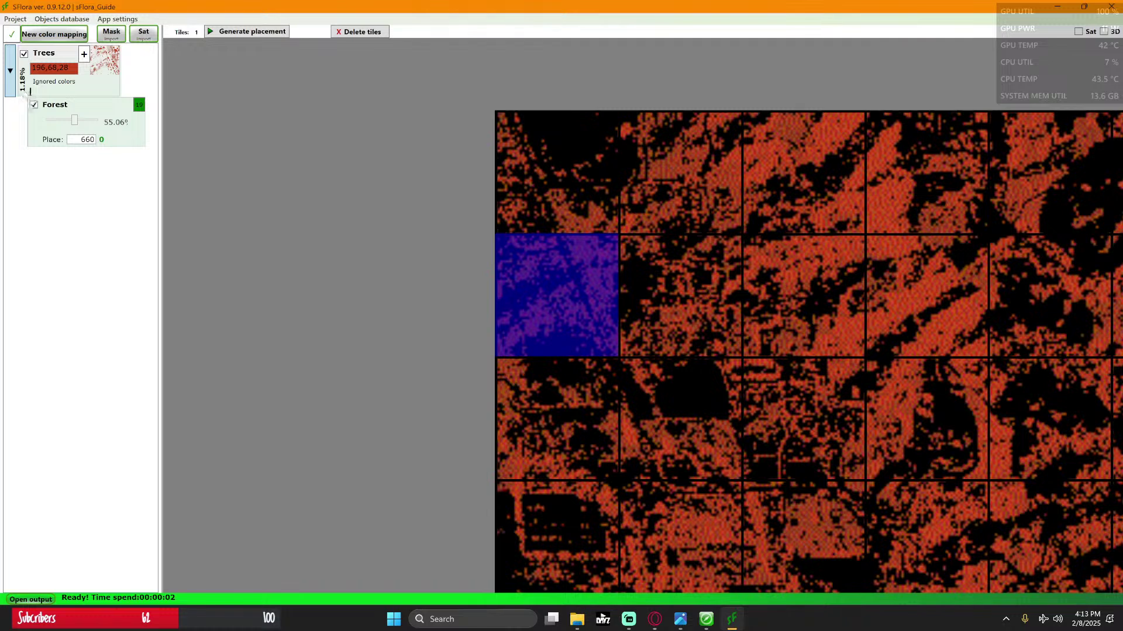
pyautogui.moveTo(74, 120)
pyautogui.mouseDown()
pyautogui.moveTo(43, 125)
pyautogui.moveTo(73, 131)
pyautogui.mouseUp()
pyautogui.moveTo(75, 127); pyautogui.dragTo(78, 128)
pyautogui.click(227, 35)
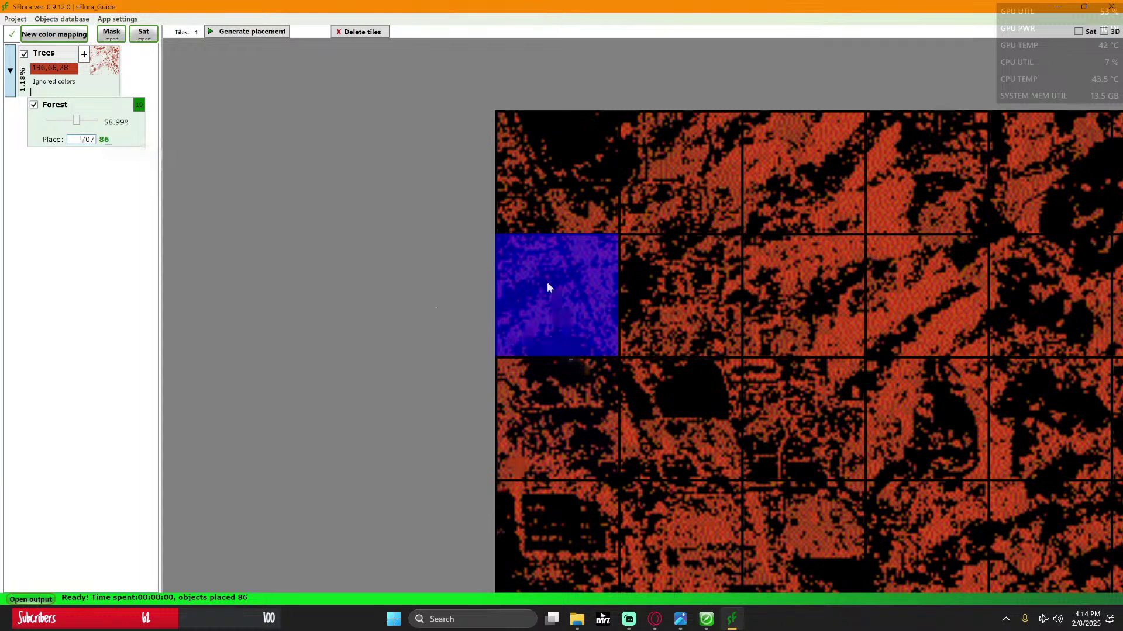
# Step: Raise the Forest layer's density to about 79%, and inspect the selected tile in 3D before returning to the map
pyautogui.moveTo(76, 120); pyautogui.dragTo(86, 124)
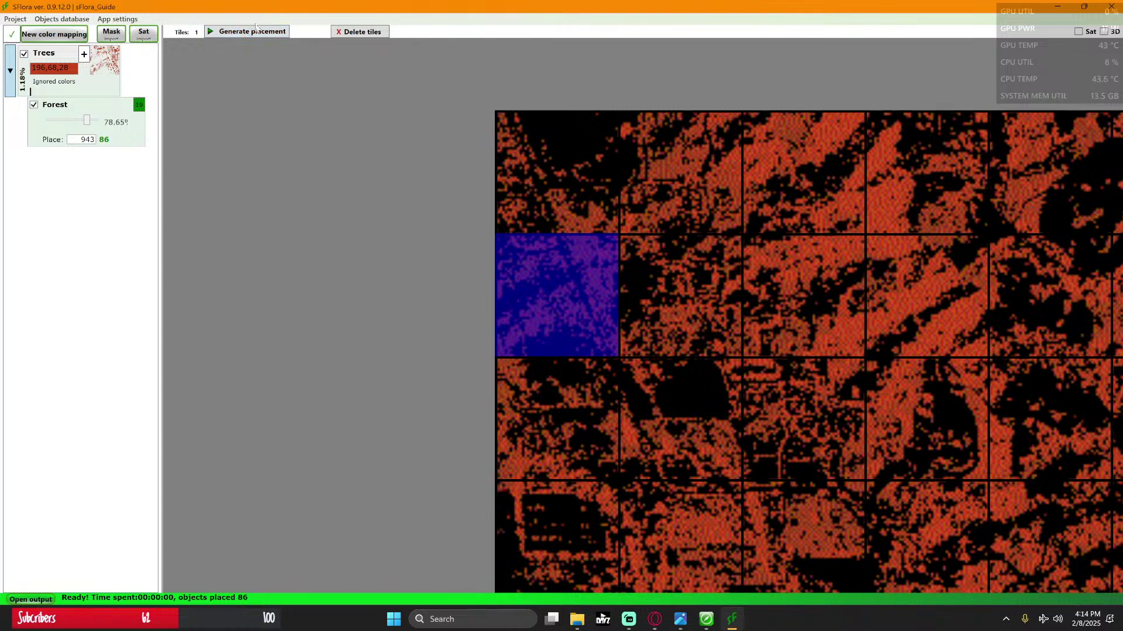
pyautogui.click(587, 291)
pyautogui.moveTo(811, 333); pyautogui.dragTo(804, 263, button='middle')
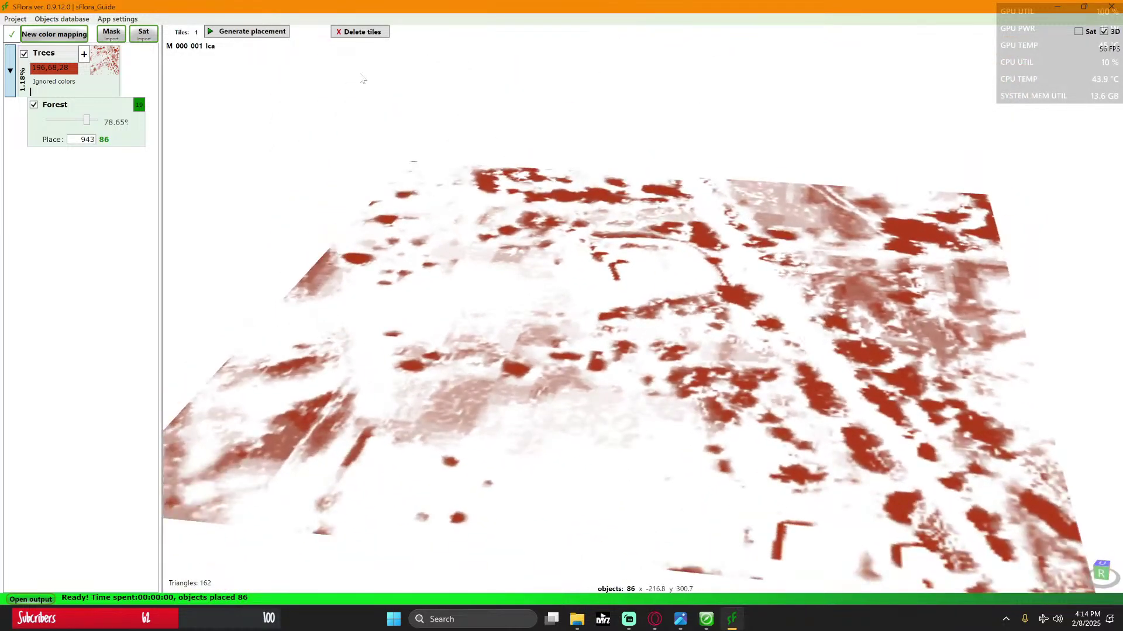
pyautogui.click(1103, 31)
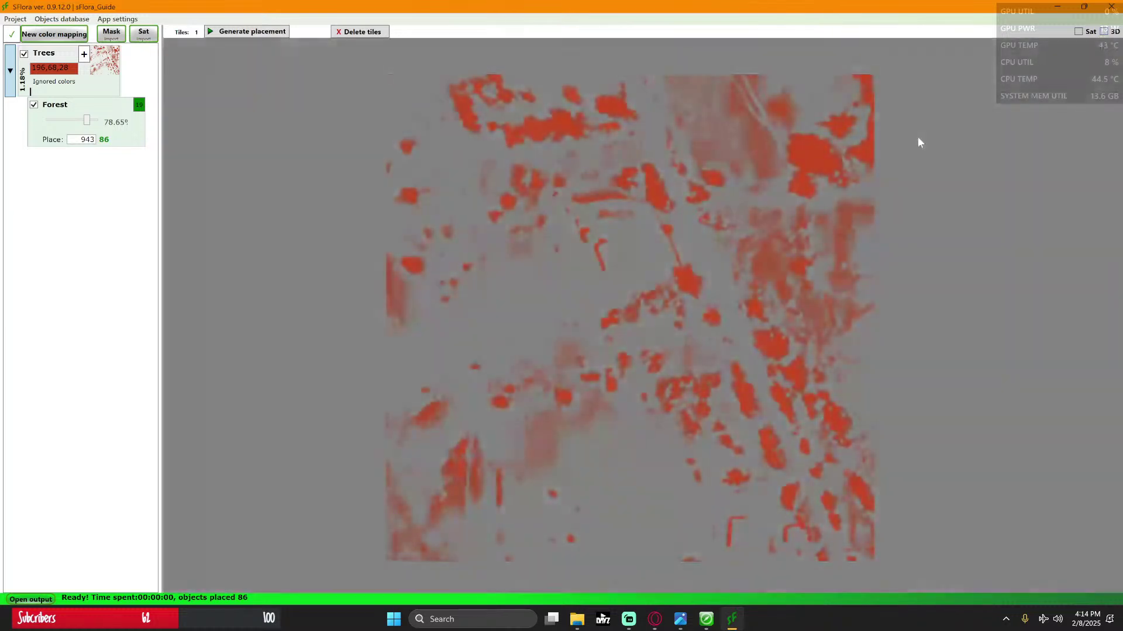
pyautogui.scroll(-5, 416, 196)
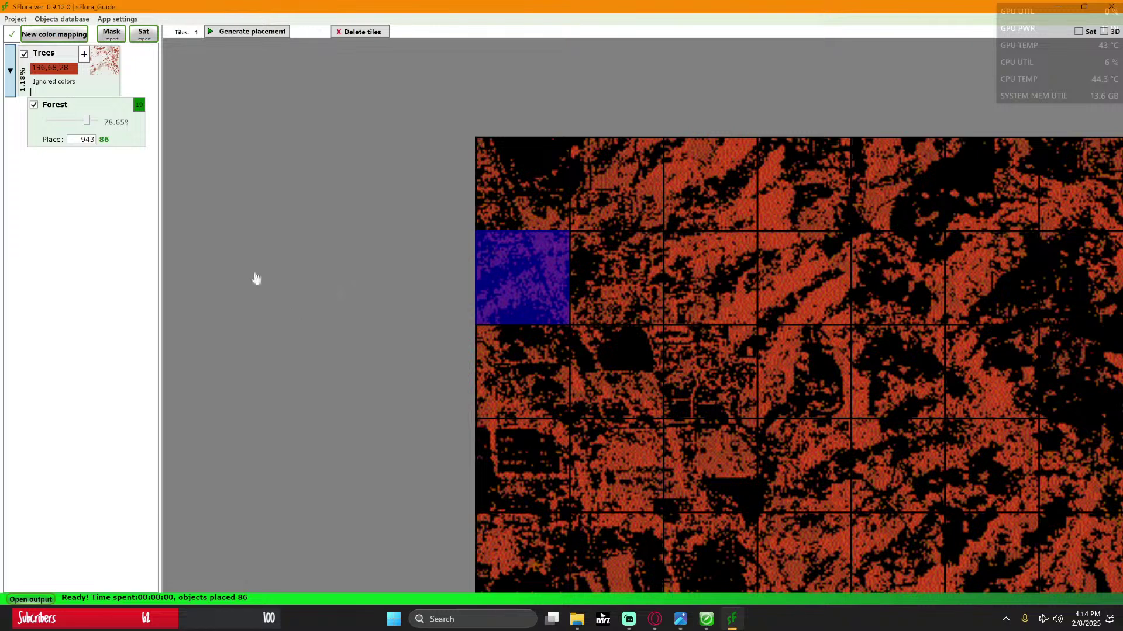
# Step: Open the generated output's Trees folder and move its window aside
pyautogui.click(28, 599)
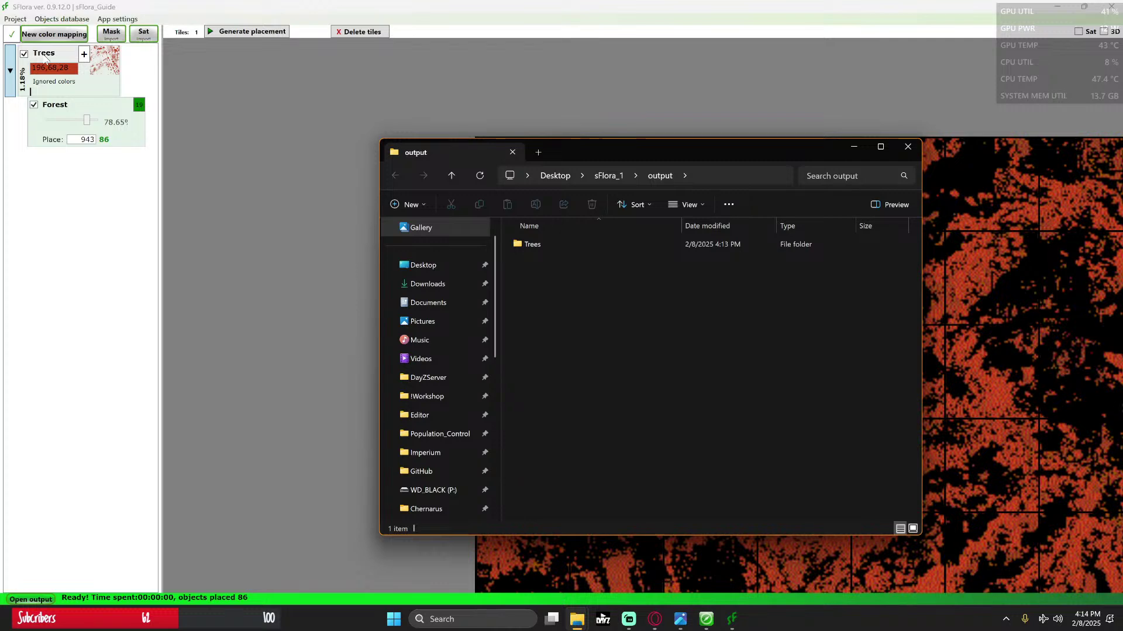
pyautogui.doubleClick(530, 247)
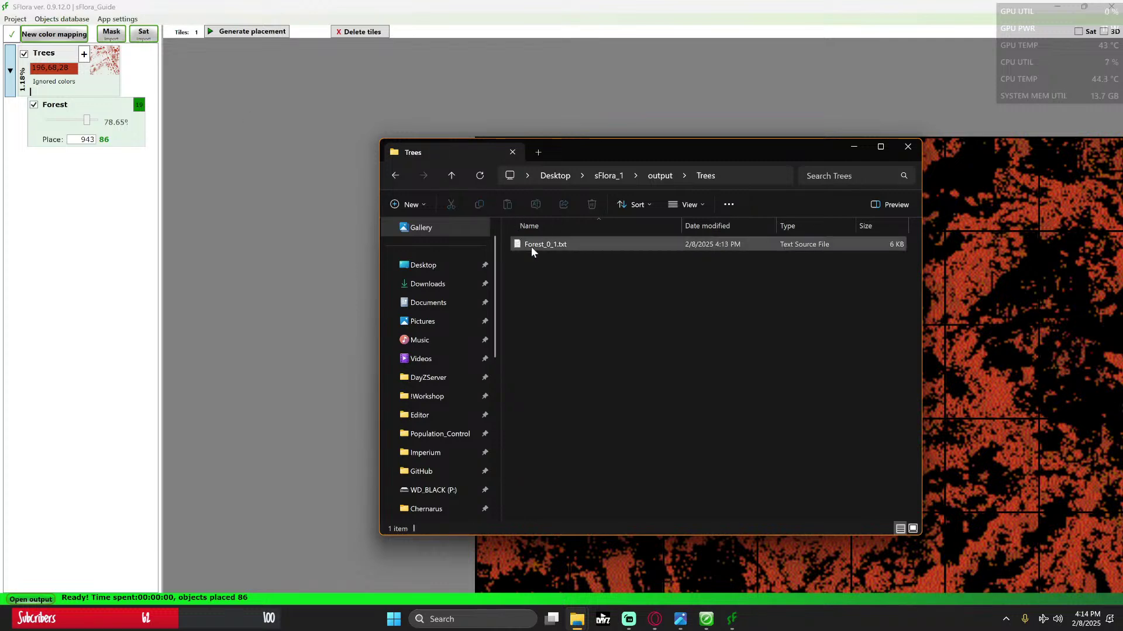
pyautogui.moveTo(602, 153); pyautogui.dragTo(371, 185)
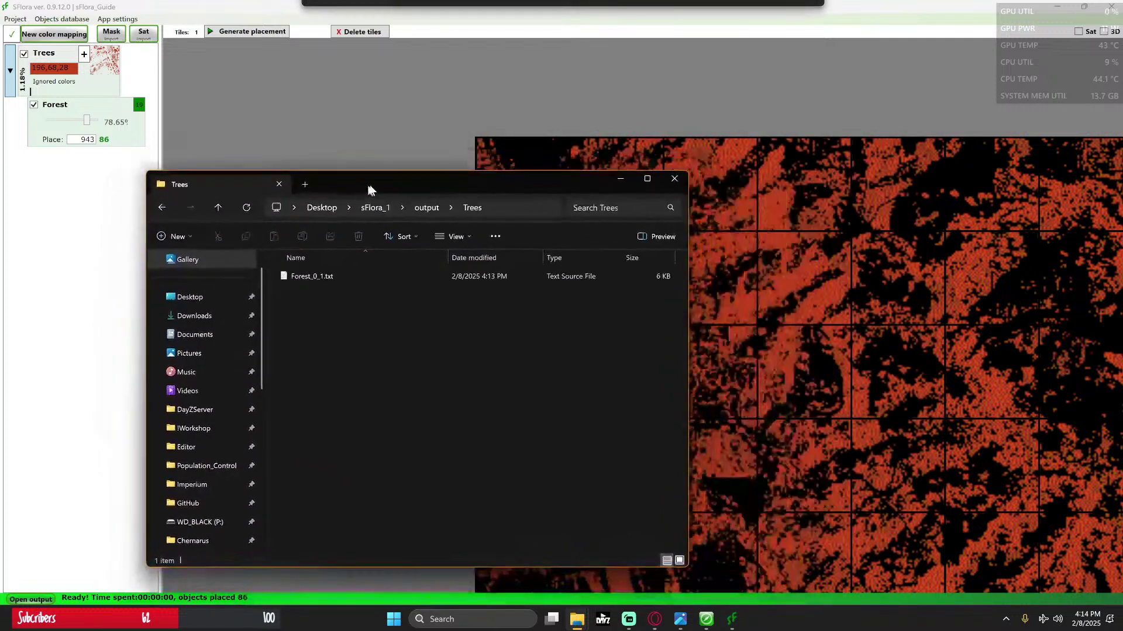
# Step: Open Forest_0_1.txt from the Trees folder to examine its exported object entries, and close it
pyautogui.doubleClick(337, 275)
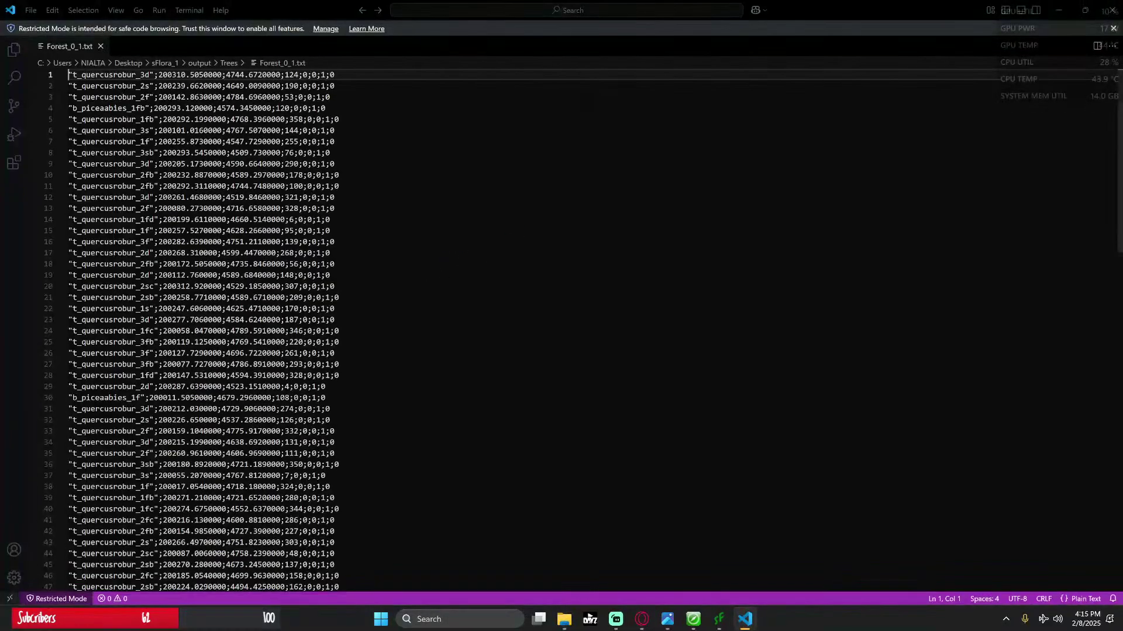
pyautogui.moveTo(1121, 93); pyautogui.dragTo(1121, 33)
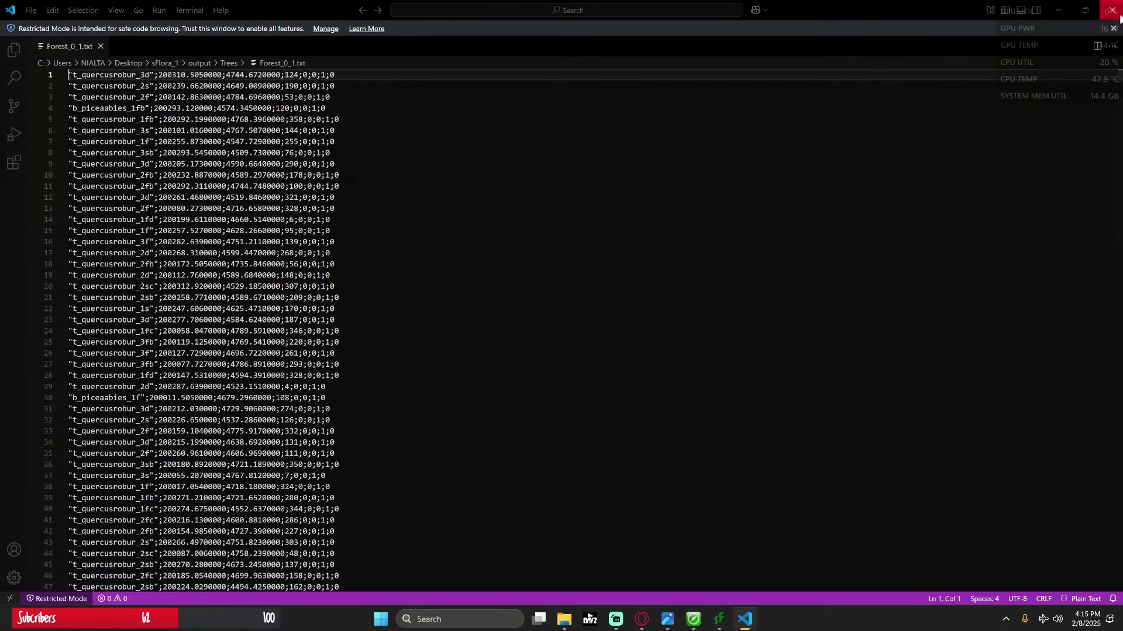
pyautogui.click(1118, 13)
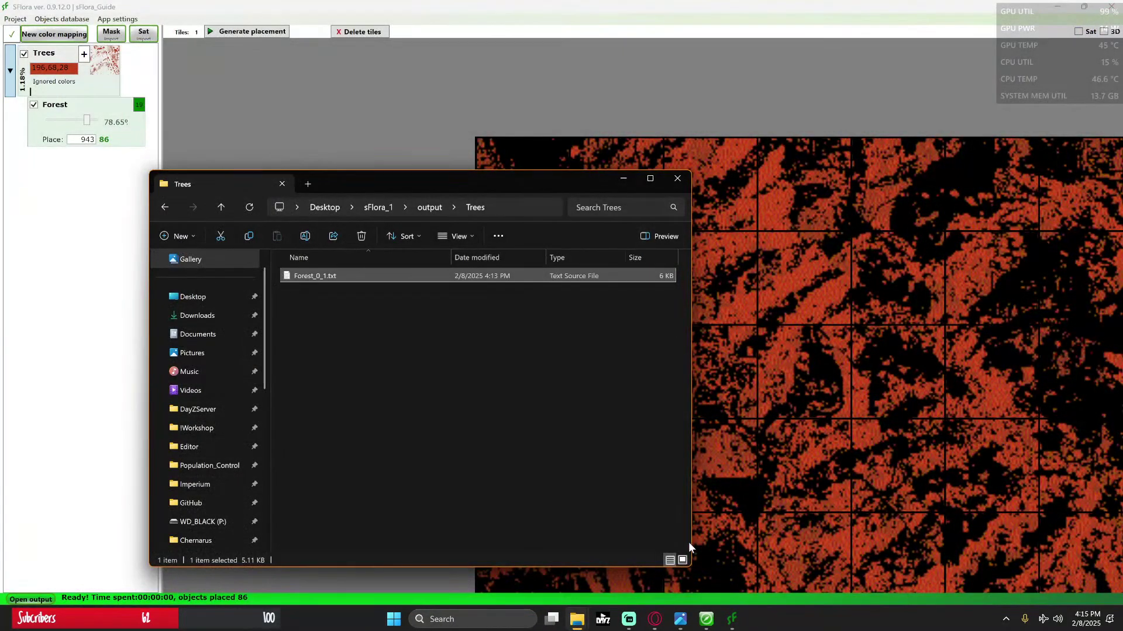
# Step: Switch to Terrain Builder and select the Forestry object layer, framing the map's western edge around the red road
pyautogui.click(706, 619)
pyautogui.scroll(-3, 585, 263)
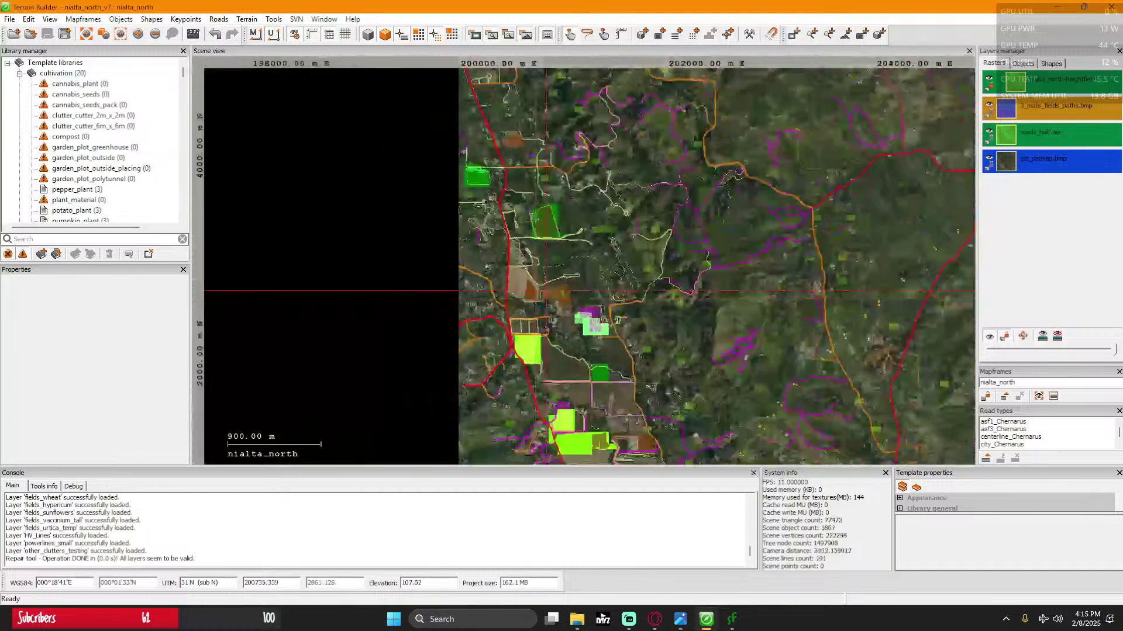
pyautogui.scroll(10, 536, 298)
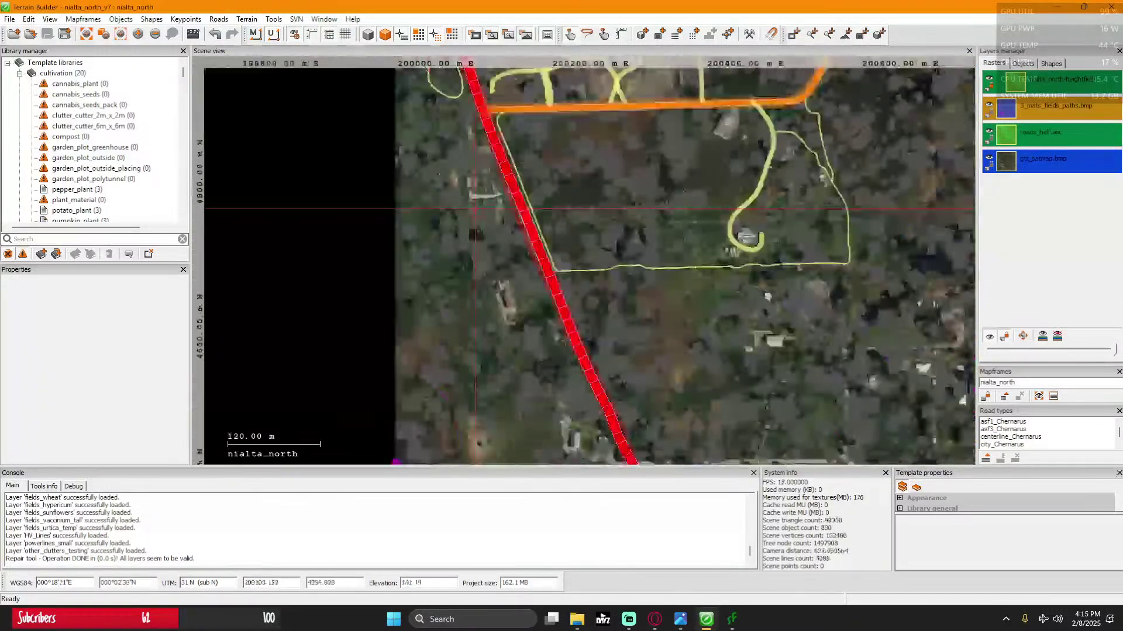
pyautogui.scroll(2, 474, 209)
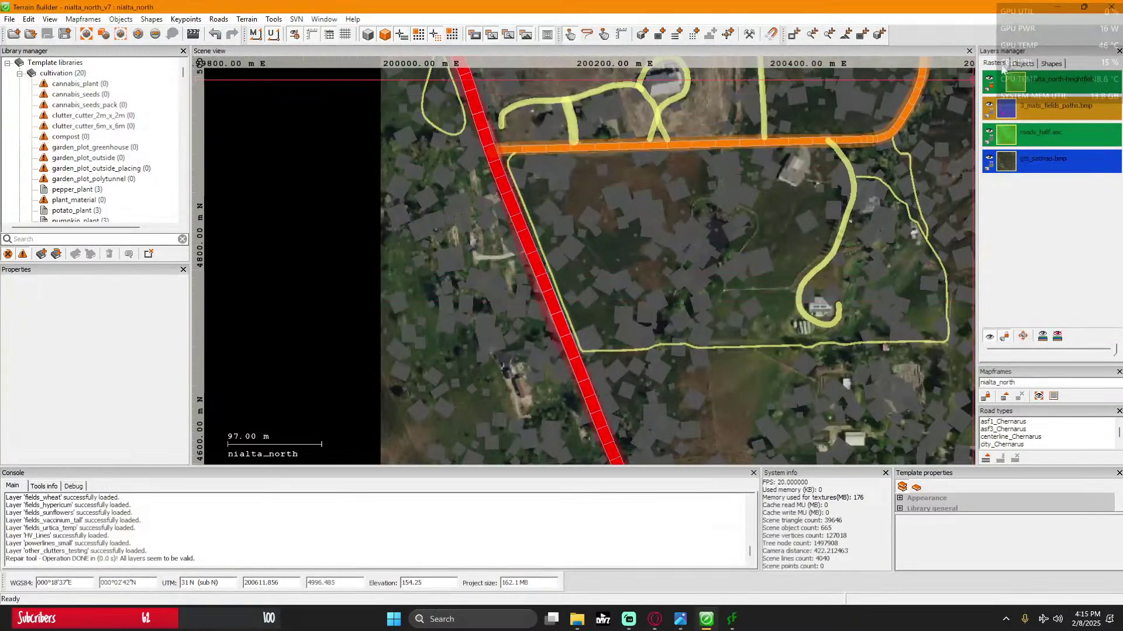
pyautogui.click(1018, 65)
pyautogui.rightClick(1029, 245)
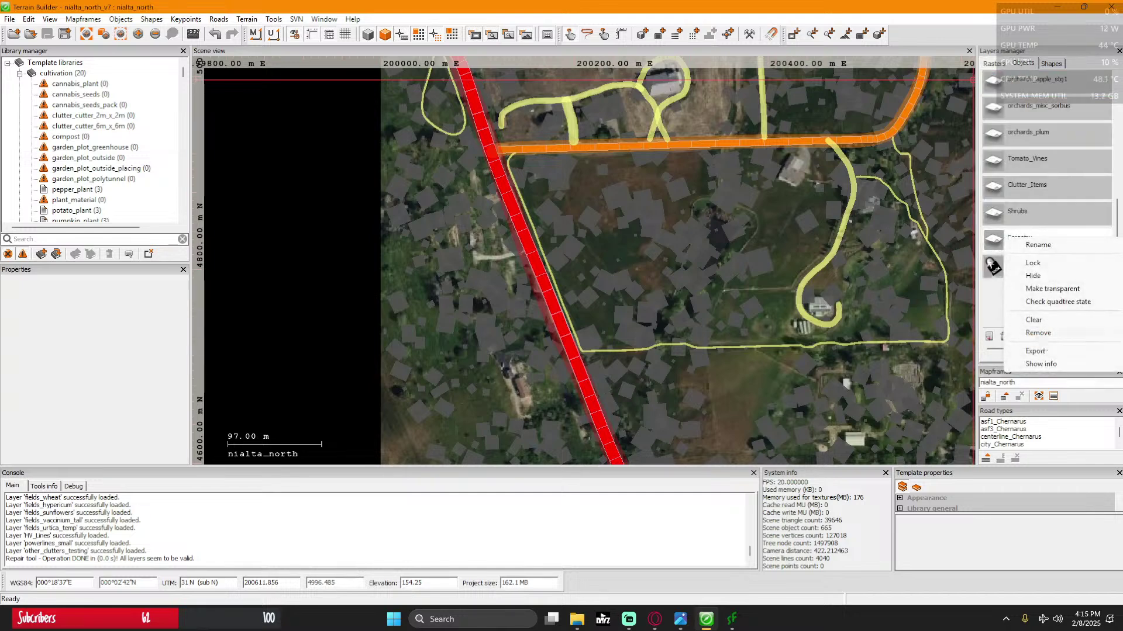
pyautogui.press('Escape')
pyautogui.scroll(-2, 381, 206)
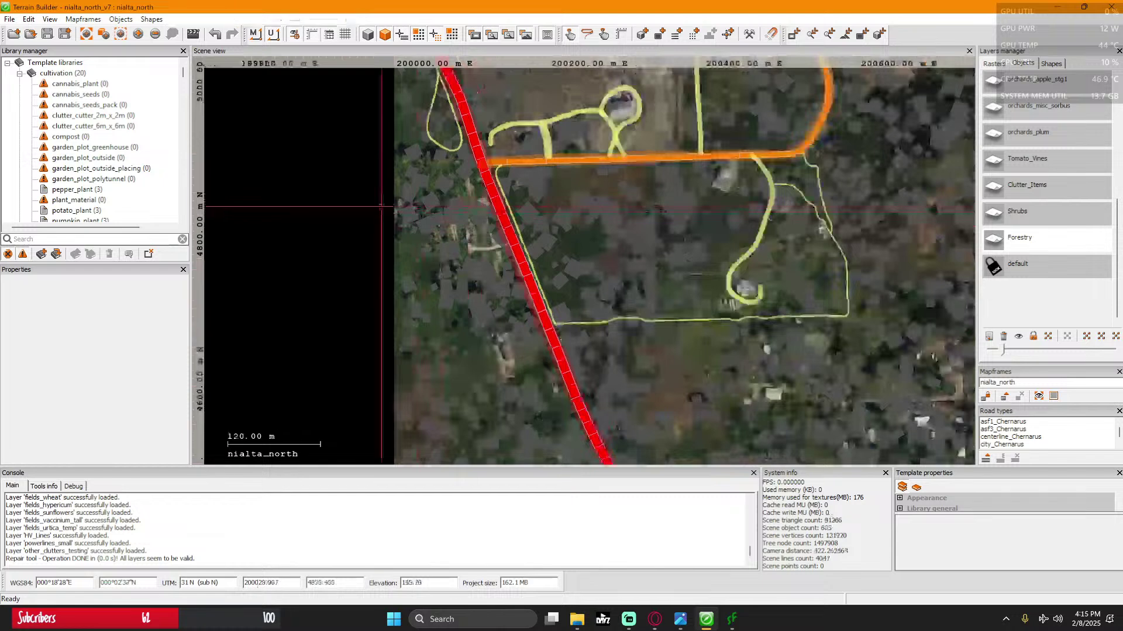
pyautogui.scroll(-2, 382, 207)
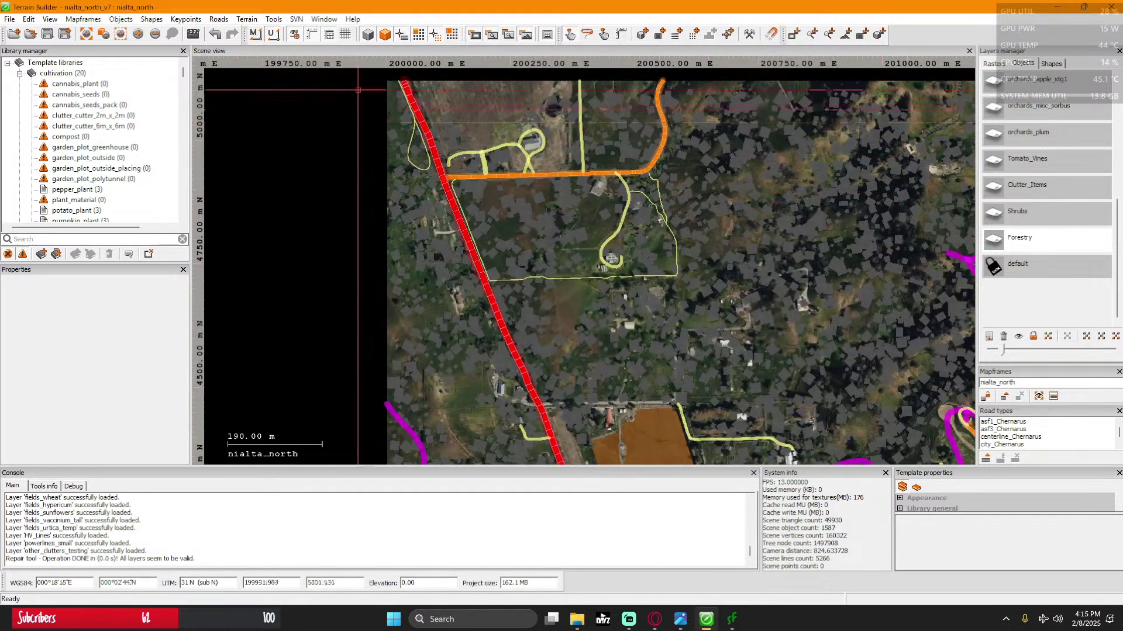
# Step: Delete the existing Forestry objects along the map's western edge, on both sides of the red road and around the yellow-outlined field
pyautogui.moveTo(351, 180); pyautogui.dragTo(544, 383)
pyautogui.press('Delete')
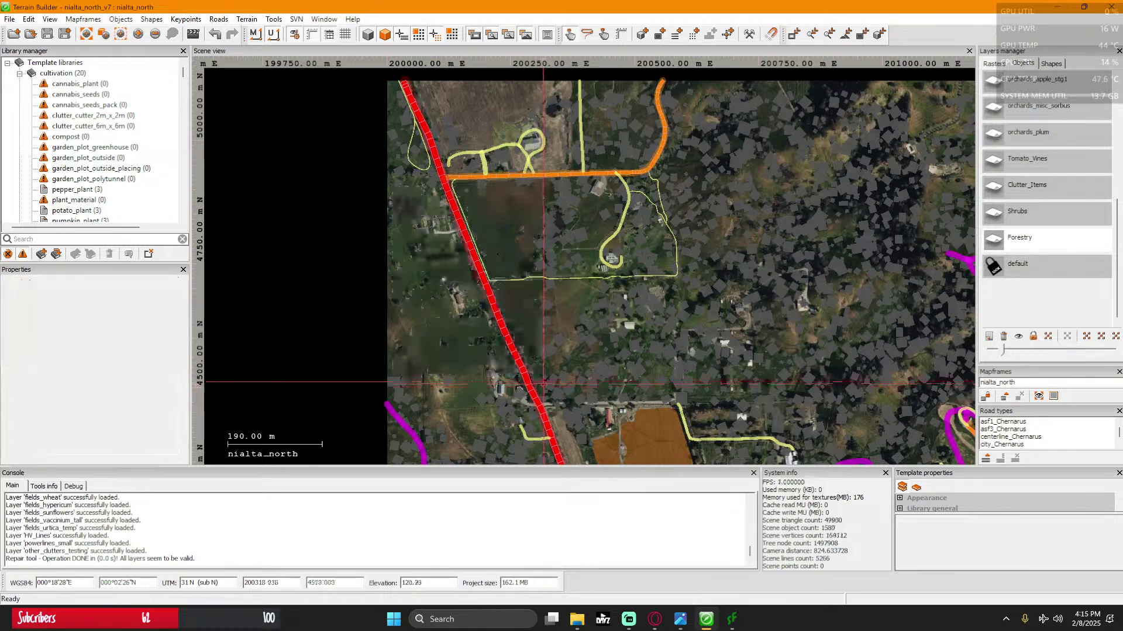
pyautogui.moveTo(355, 163); pyautogui.dragTo(621, 416)
pyautogui.press('Delete')
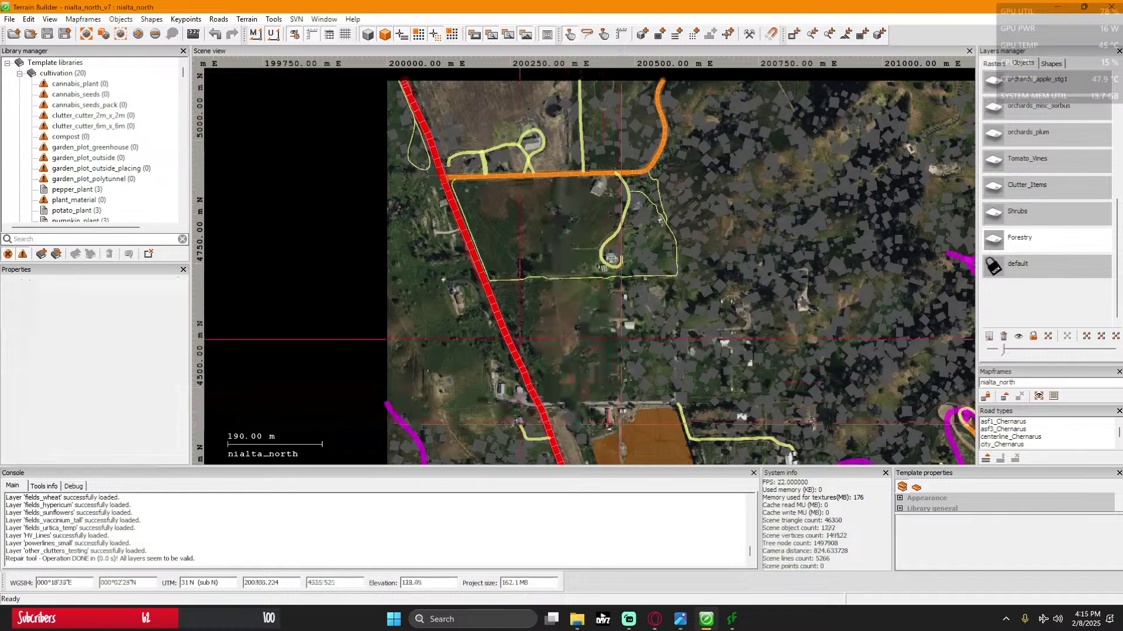
pyautogui.moveTo(520, 318); pyautogui.dragTo(550, 268, button='middle')
pyautogui.moveTo(389, 313); pyautogui.dragTo(661, 419)
pyautogui.press('Delete')
pyautogui.moveTo(643, 351); pyautogui.dragTo(670, 381, button='middle')
pyautogui.moveTo(649, 345); pyautogui.dragTo(628, 357, button='middle')
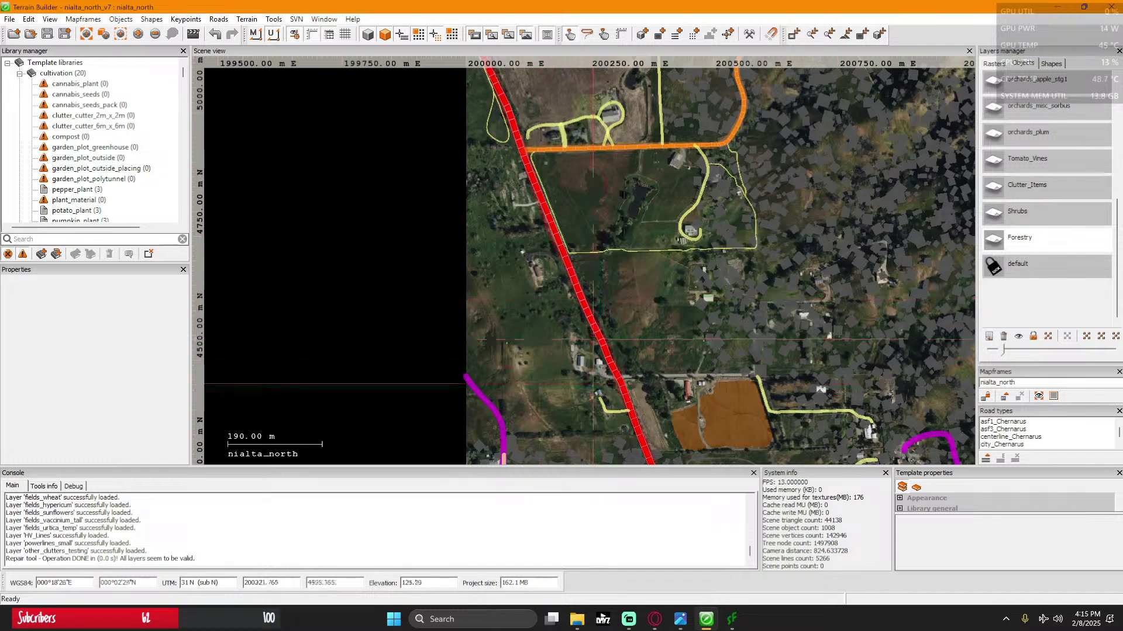
# Step: Create a new object layer named sFlora_Guide
pyautogui.moveTo(731, 619)
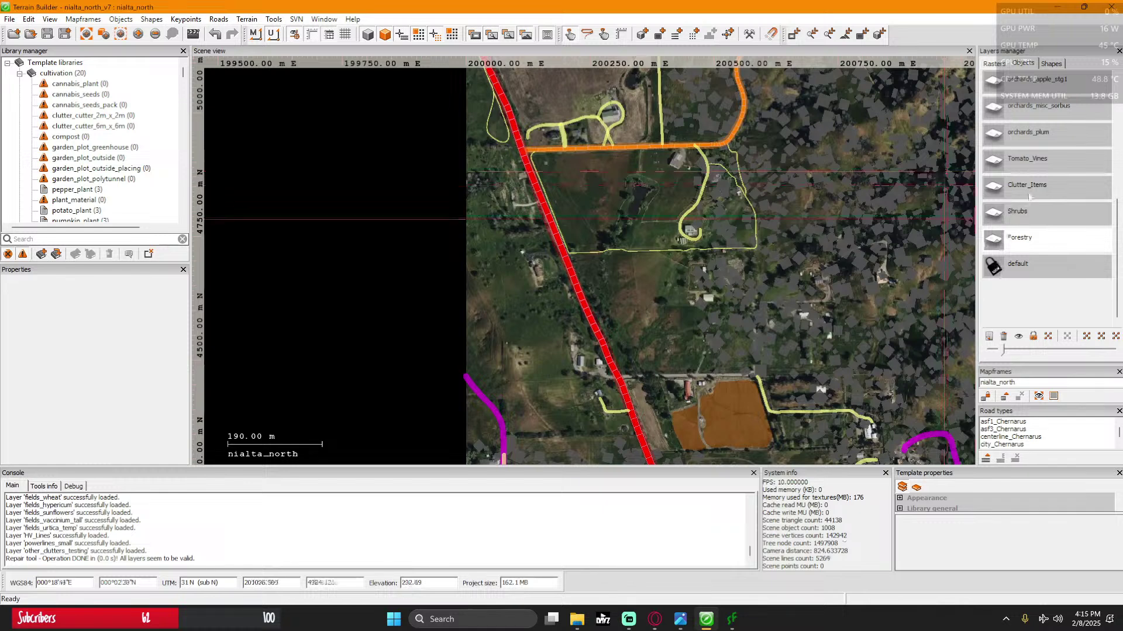
pyautogui.scroll(3, 1028, 195)
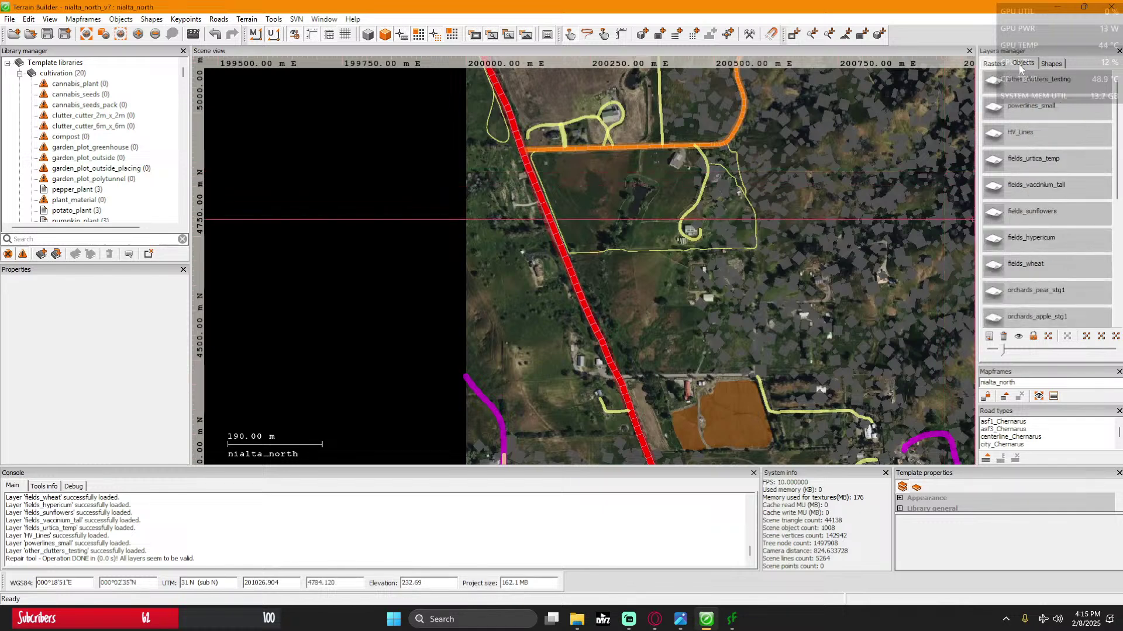
pyautogui.click(989, 338)
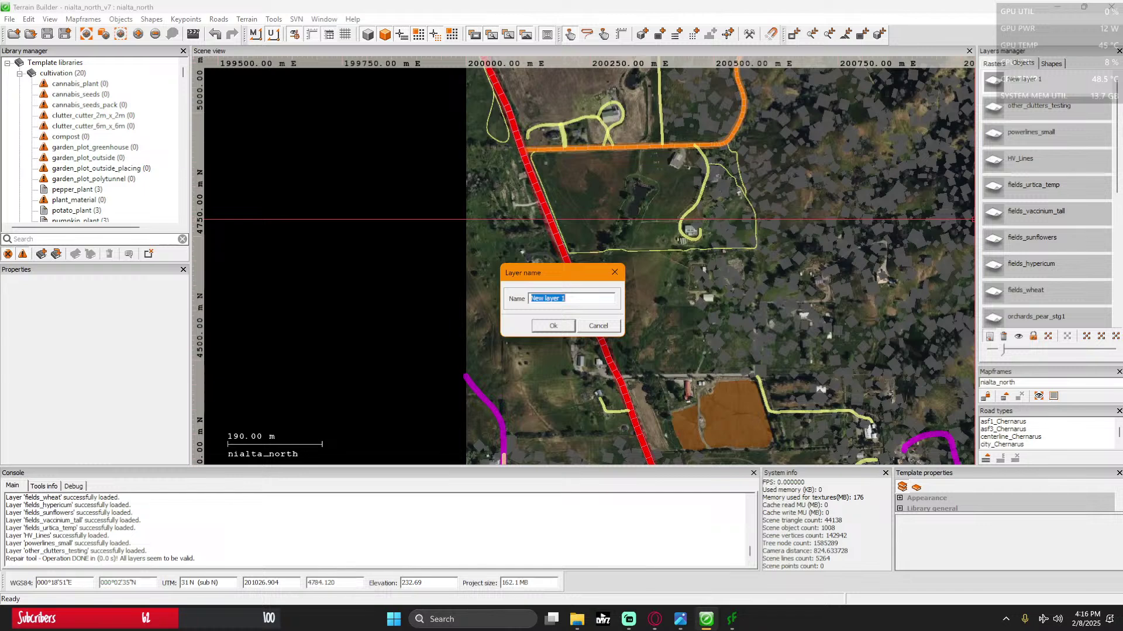
pyautogui.write('S')
pyautogui.click(553, 326)
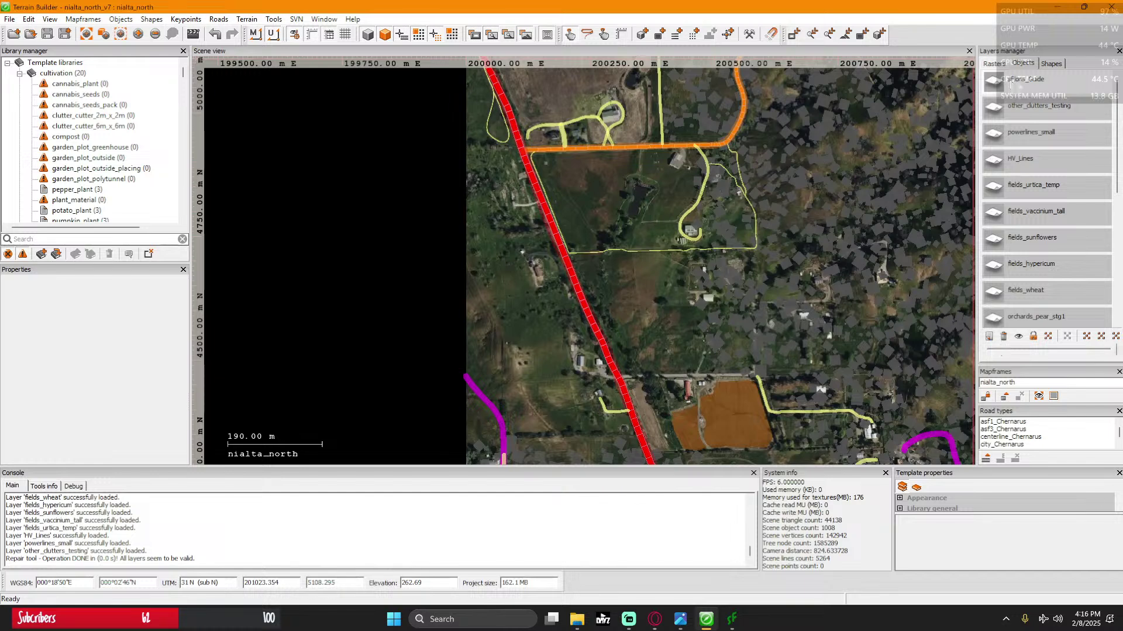
# Step: Start an object import and choose Forest_0_1.txt from the sFlora_1 output's Trees folder on the Desktop as its file
pyautogui.click(879, 35)
pyautogui.click(580, 272)
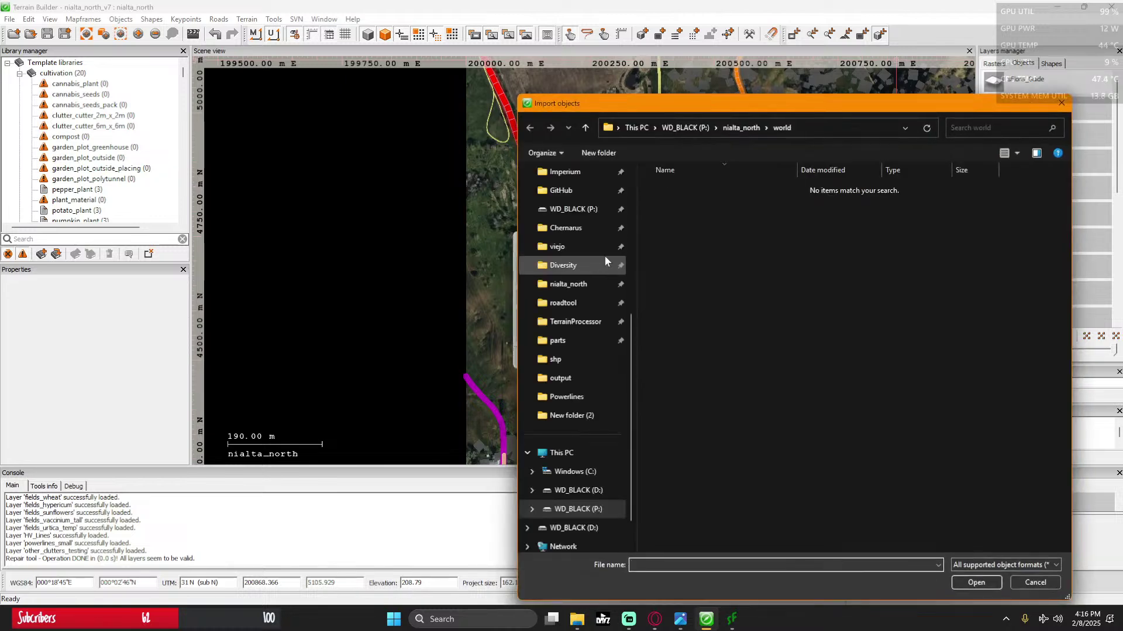
pyautogui.click(562, 231)
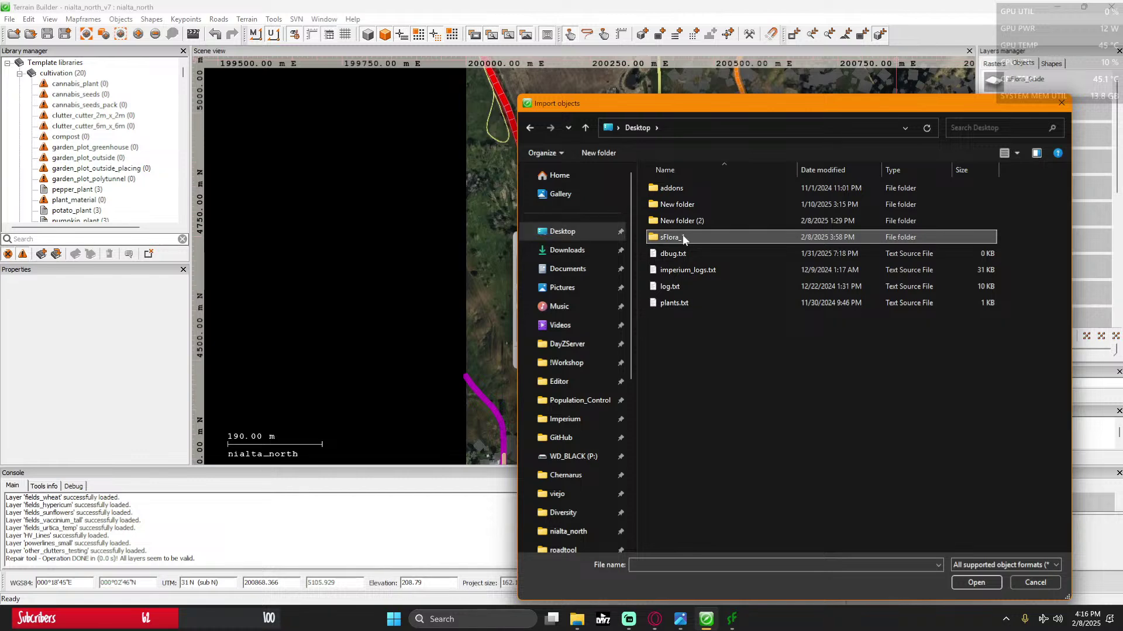
pyautogui.doubleClick(678, 237)
pyautogui.doubleClick(680, 189)
pyautogui.doubleClick(680, 192)
pyautogui.click(689, 191)
pyautogui.doubleClick(689, 192)
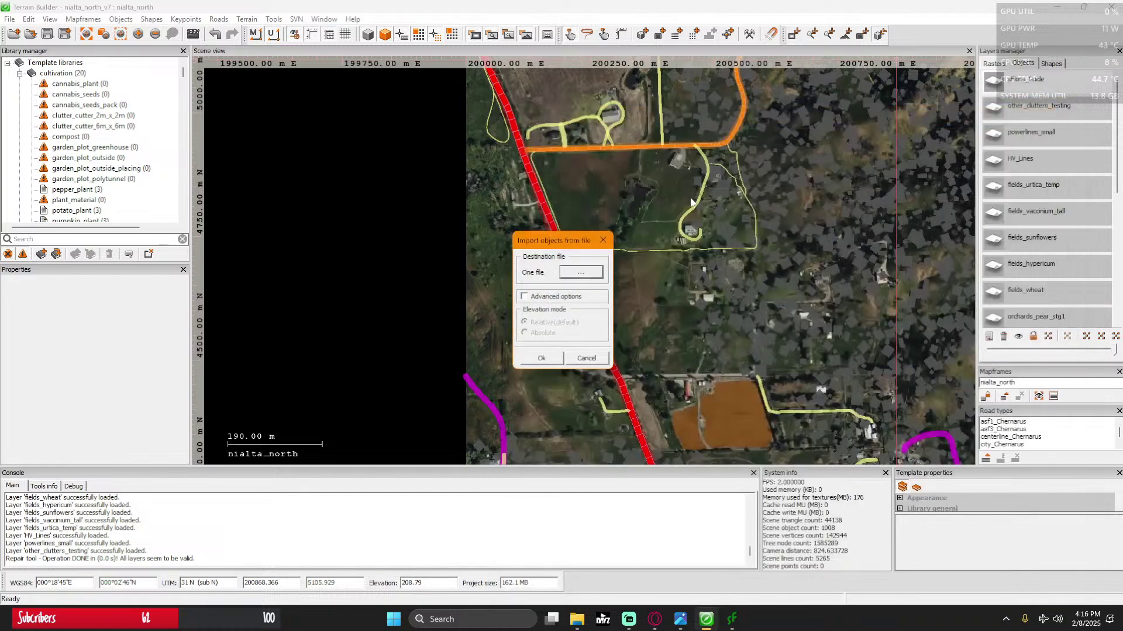
# Step: Import the objects from the chosen file using the default relative elevation mode
pyautogui.click(525, 297)
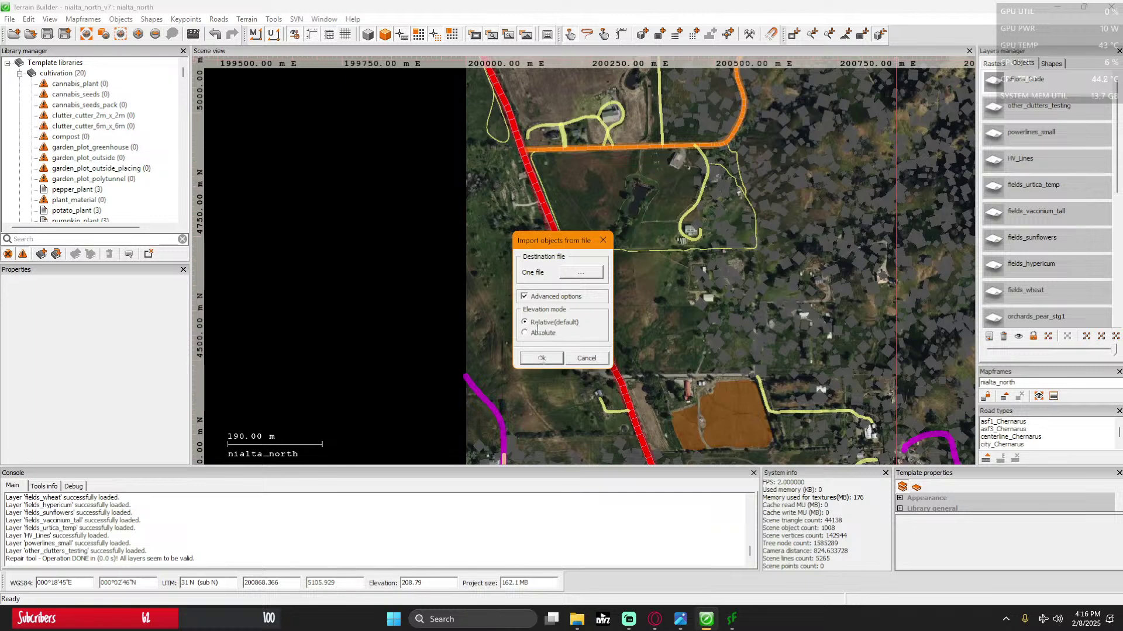
pyautogui.click(525, 297)
pyautogui.click(524, 298)
pyautogui.click(540, 358)
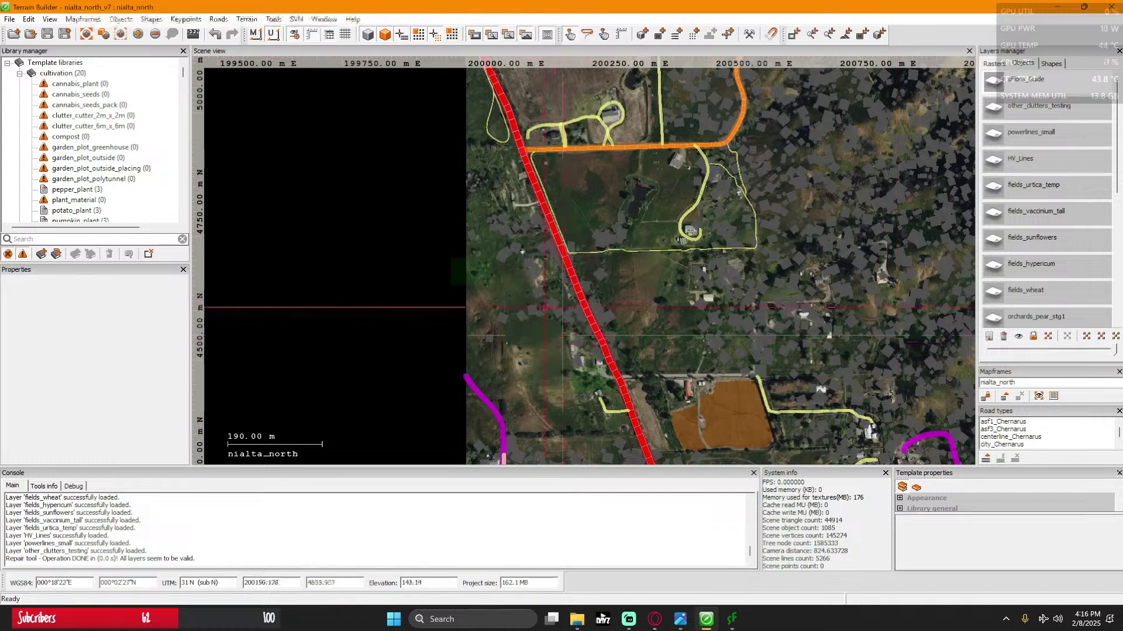
# Step: Inspect the imported objects around the red road on the map and launch the Buldozer 3D preview
pyautogui.scroll(2, 560, 304)
pyautogui.scroll(1, 560, 304)
pyautogui.moveTo(606, 253); pyautogui.dragTo(623, 237, button='middle')
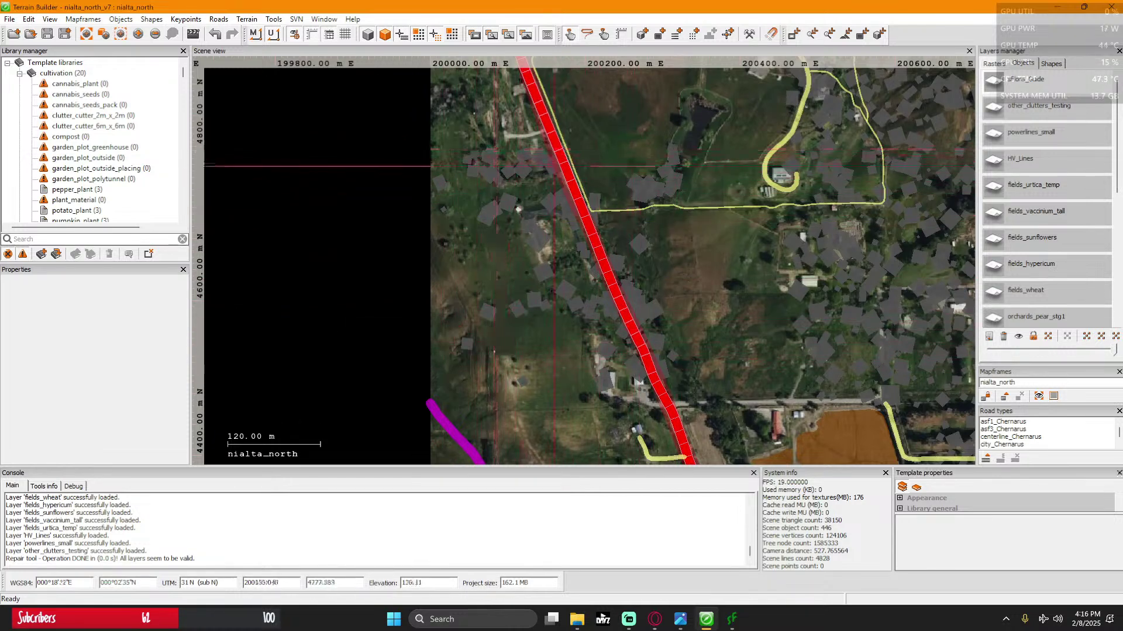
pyautogui.scroll(2, 640, 160)
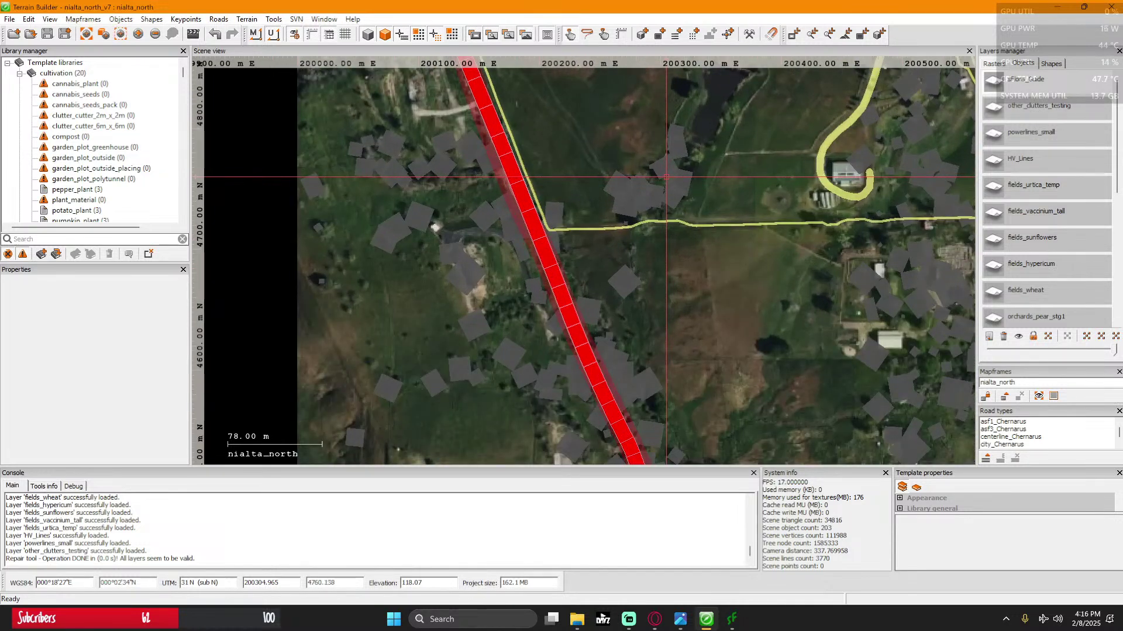
pyautogui.scroll(-1, 666, 177)
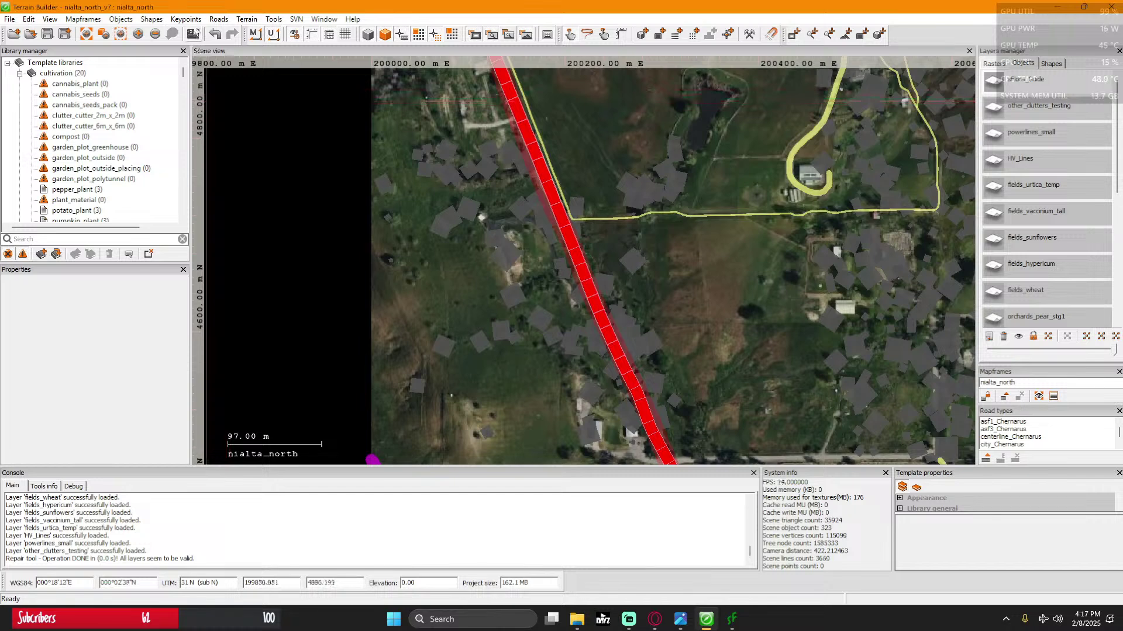
pyautogui.click(195, 34)
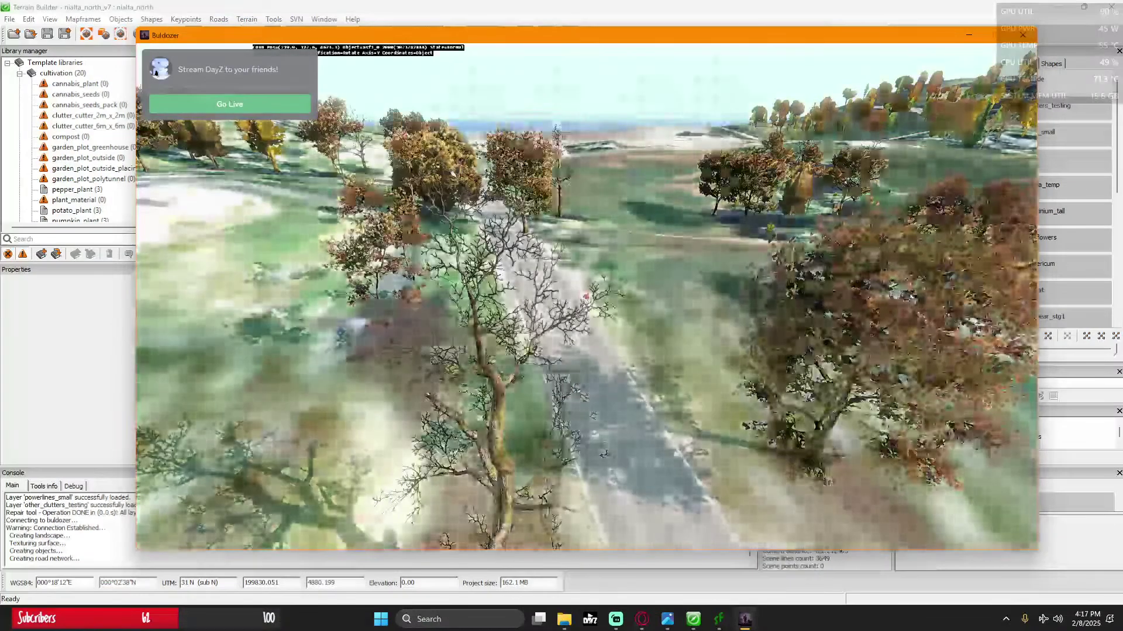
# Step: Examine the imported trees along the road, hillside and surrounding fields in the Buldozer 3D preview
pyautogui.press('Left')
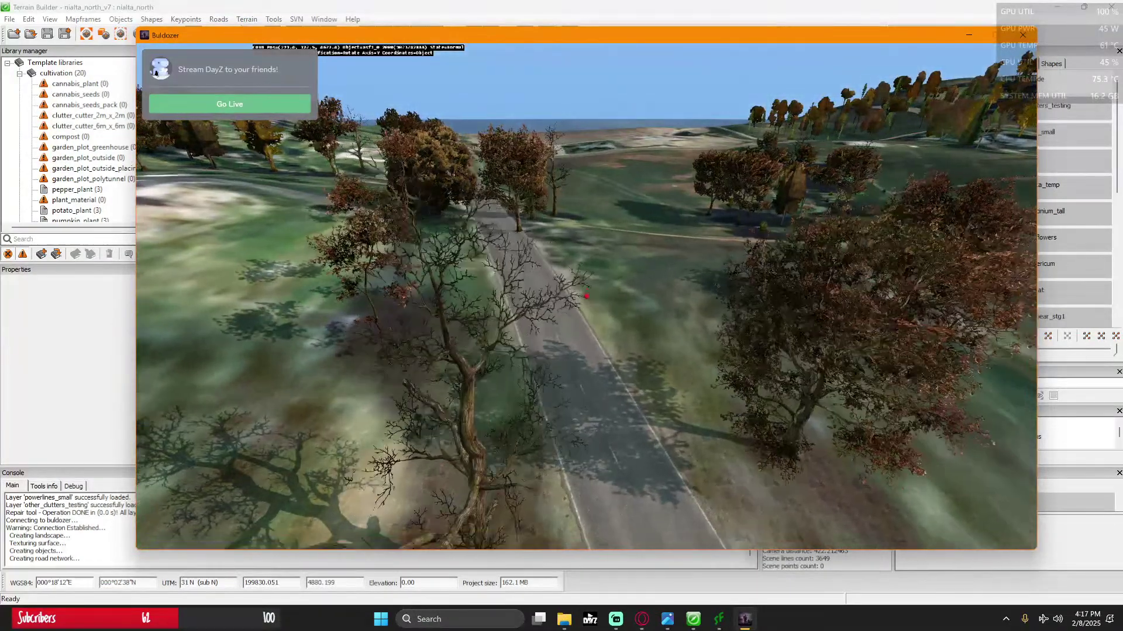
pyautogui.press('Left')
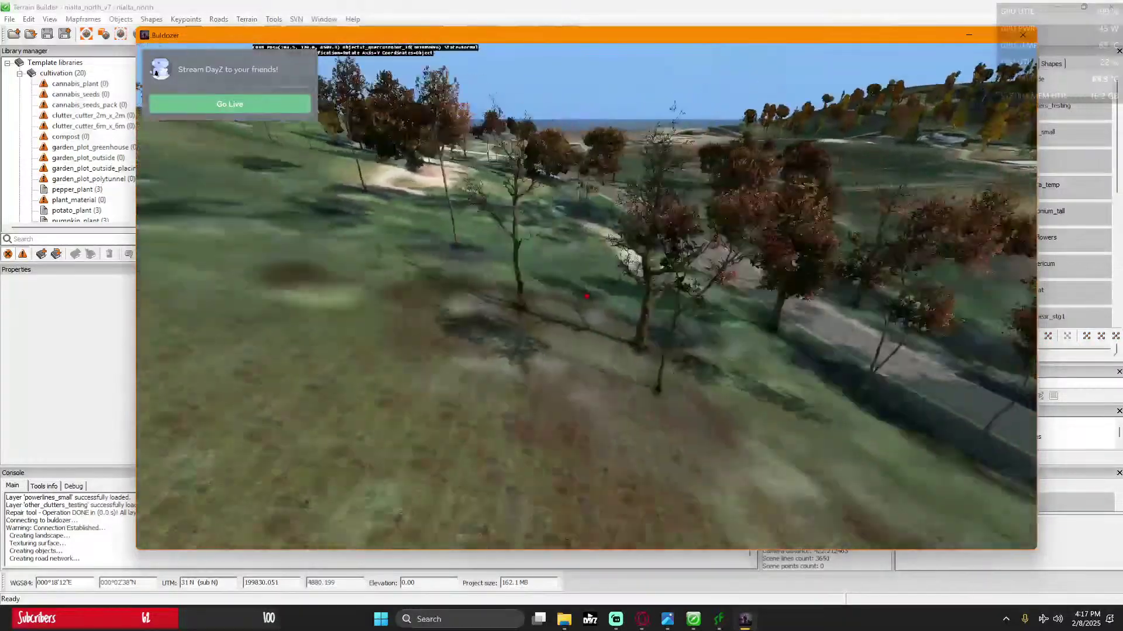
pyautogui.press('Left')
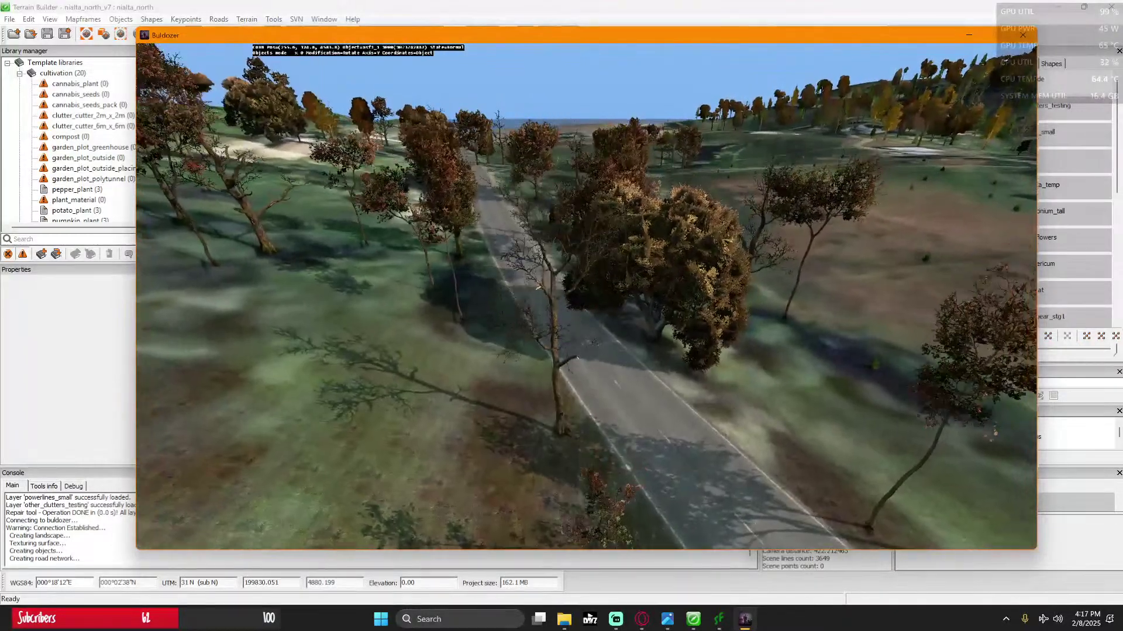
pyautogui.press('Left')
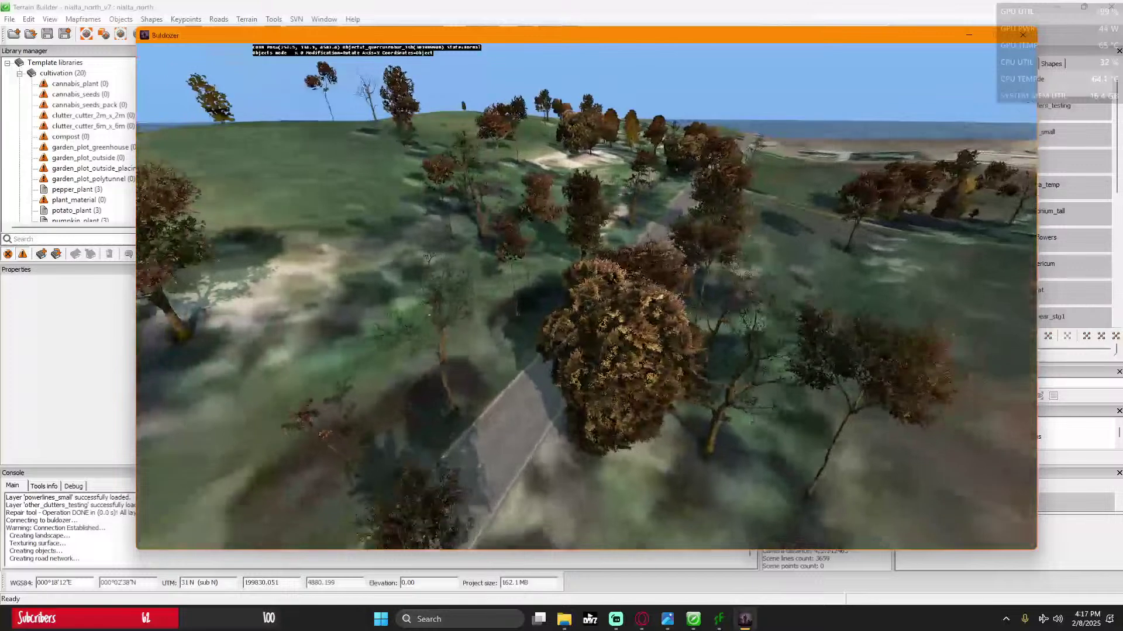
pyautogui.press('Left')
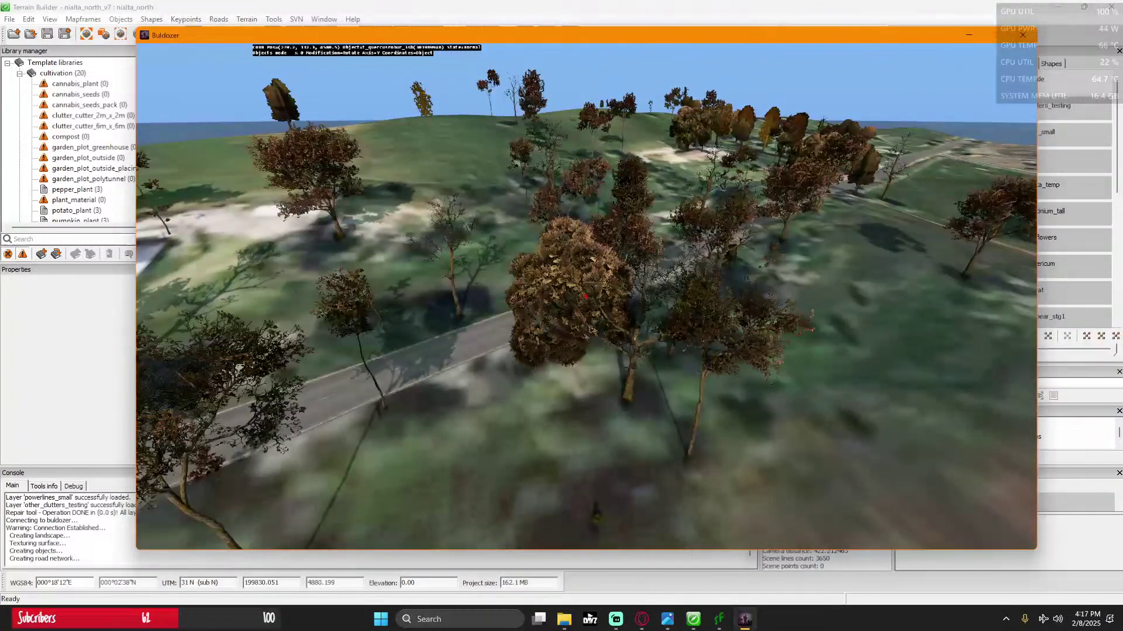
pyautogui.scroll(-5, 586, 296)
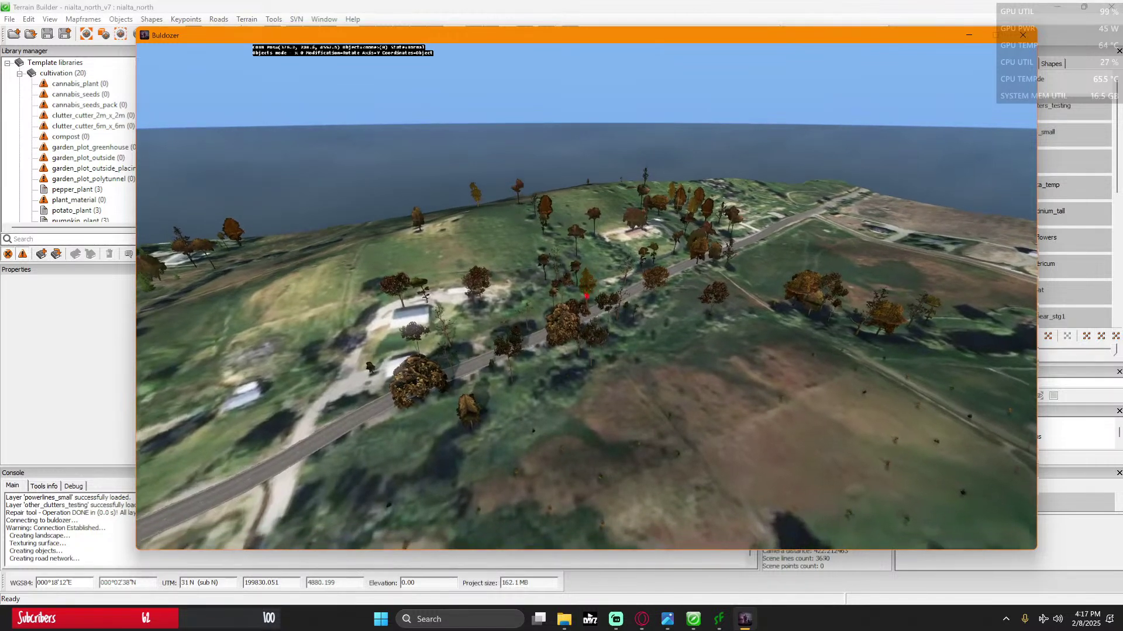
pyautogui.scroll(3, 585, 297)
pyautogui.scroll(3, 585, 297)
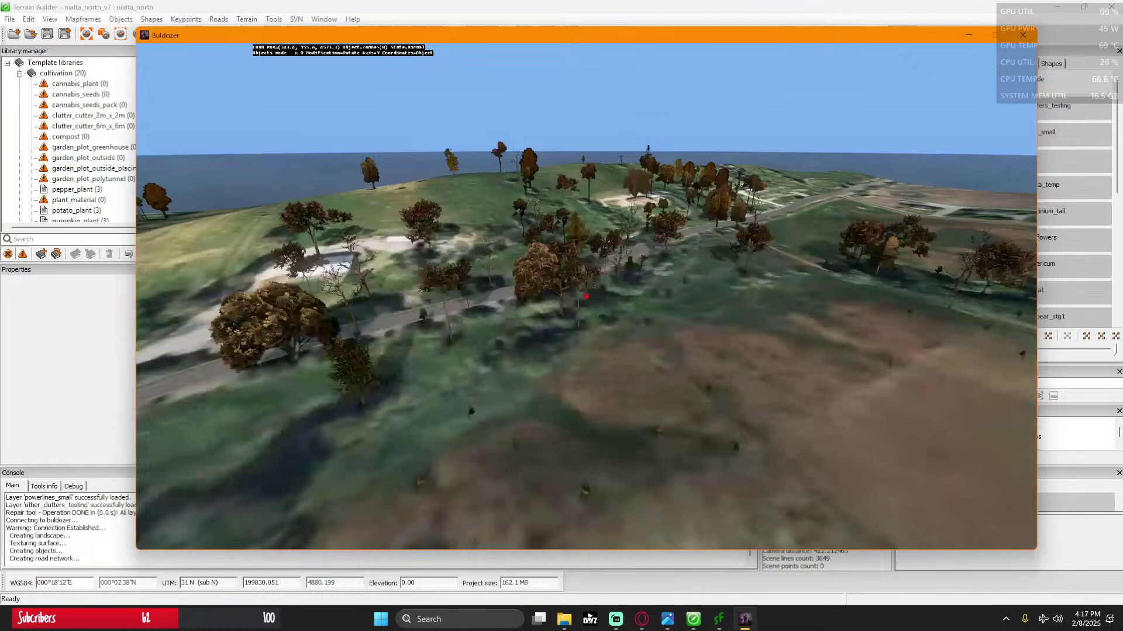
pyautogui.scroll(4, 585, 296)
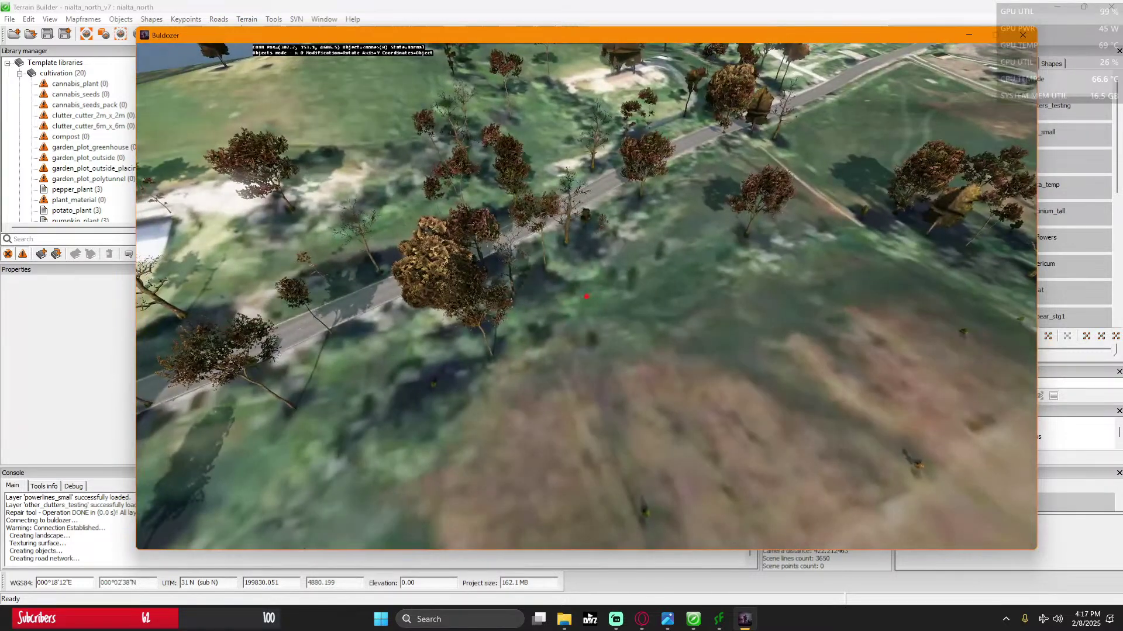
pyautogui.scroll(-3, 586, 296)
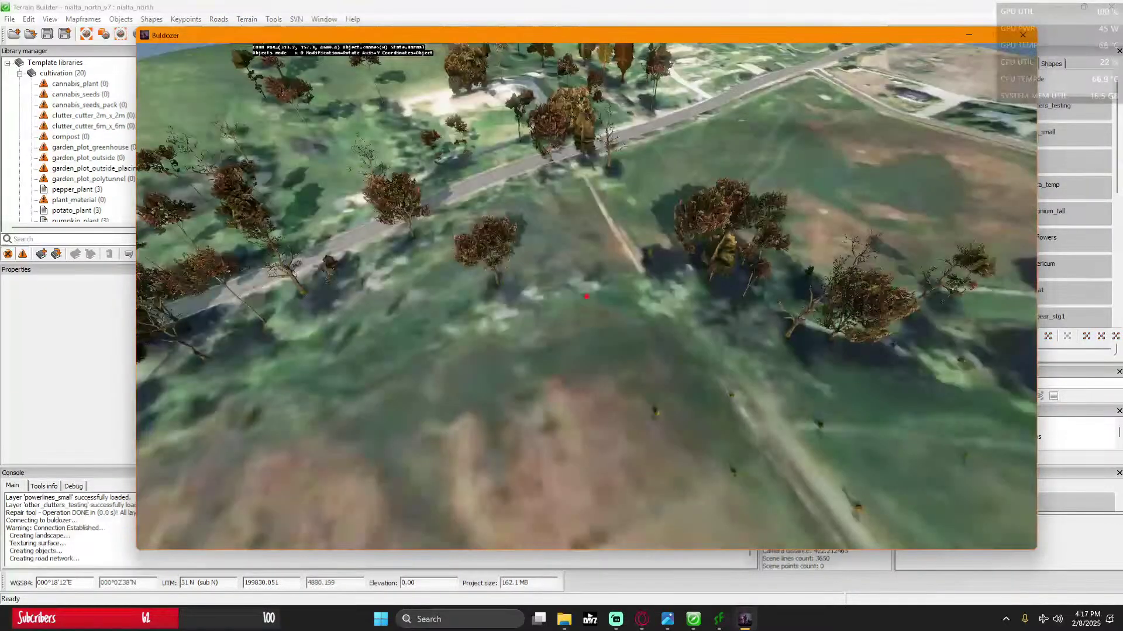
pyautogui.scroll(3, 586, 297)
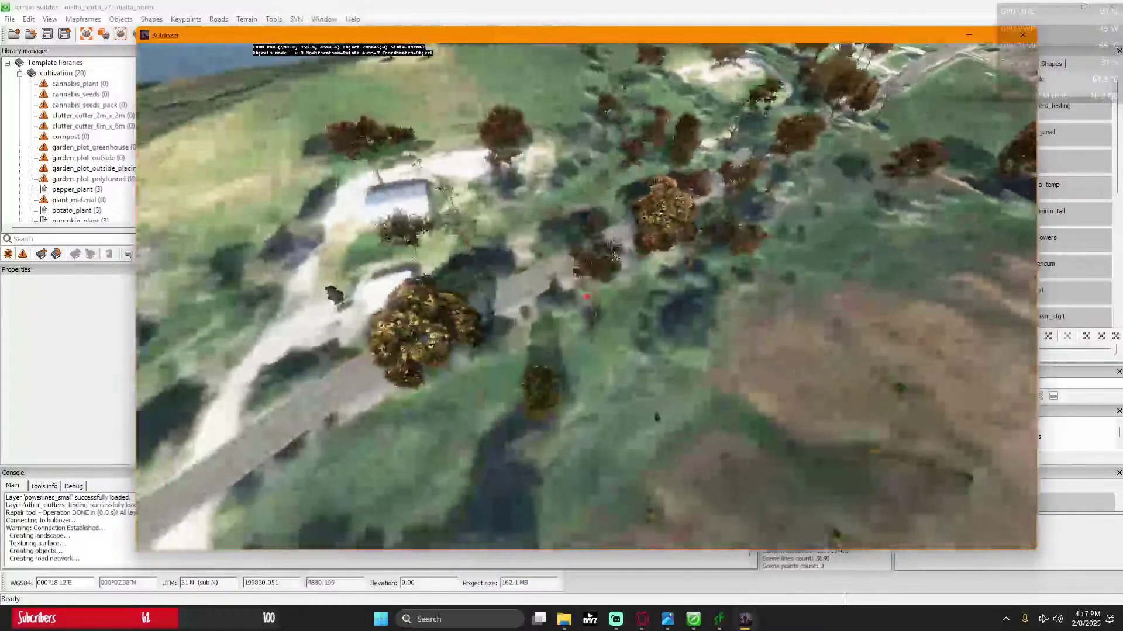
pyautogui.scroll(-3, 586, 296)
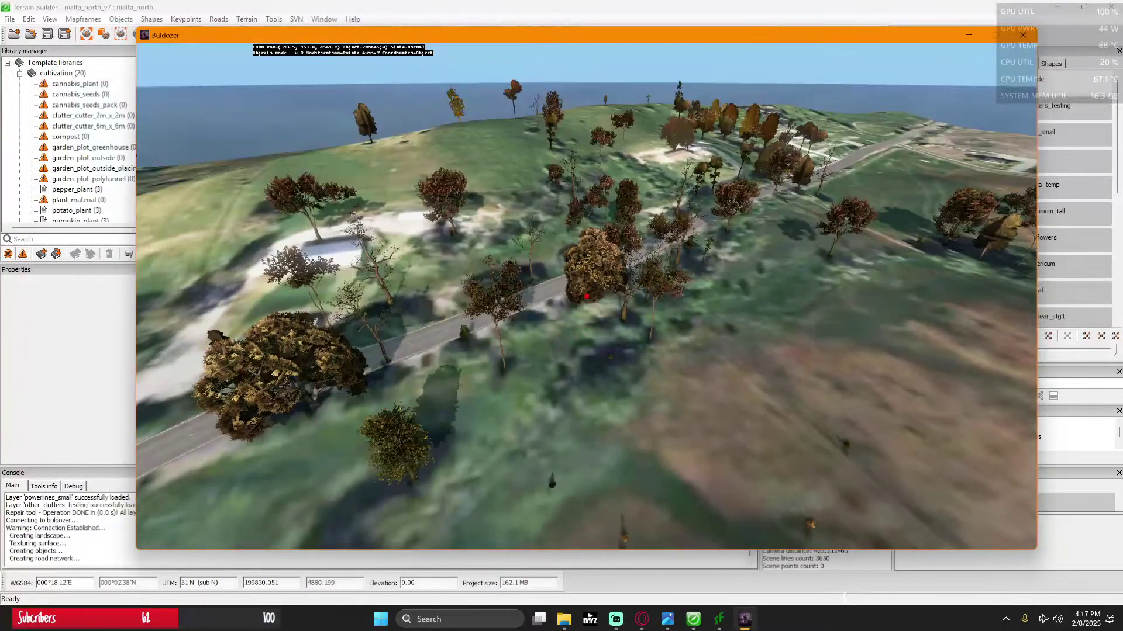
pyautogui.scroll(5, 586, 297)
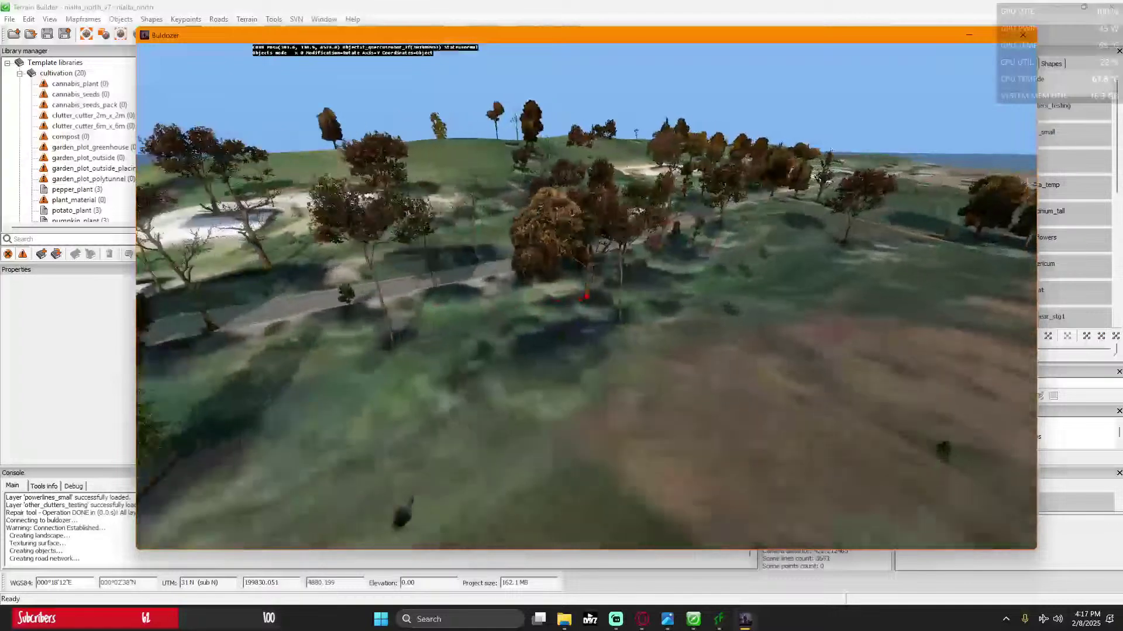
pyautogui.scroll(3, 586, 296)
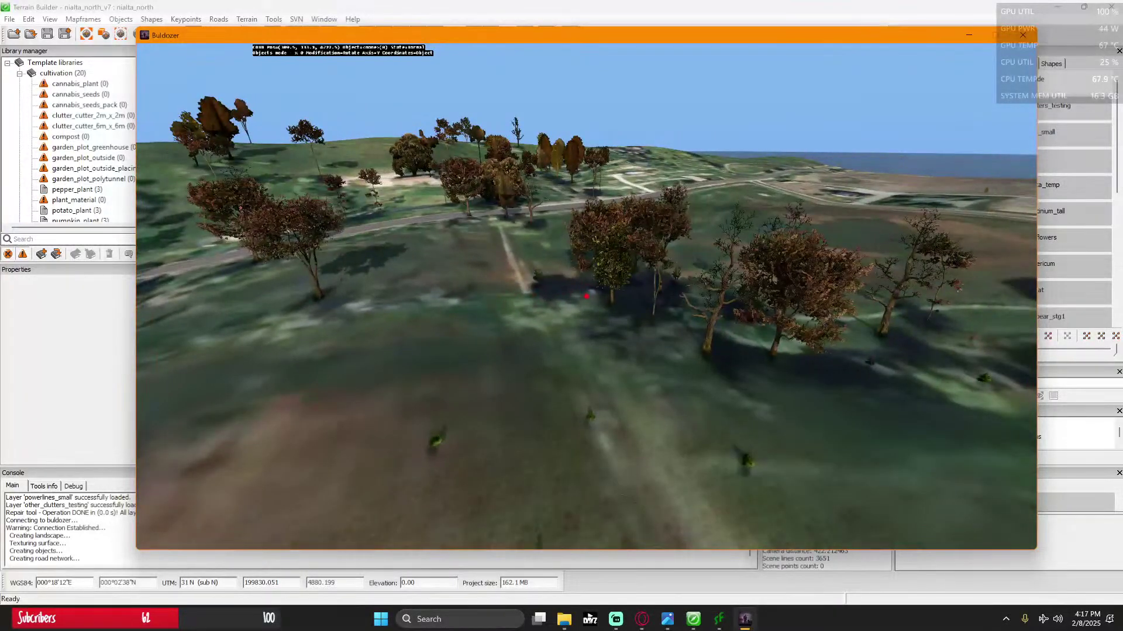
pyautogui.scroll(8, 586, 297)
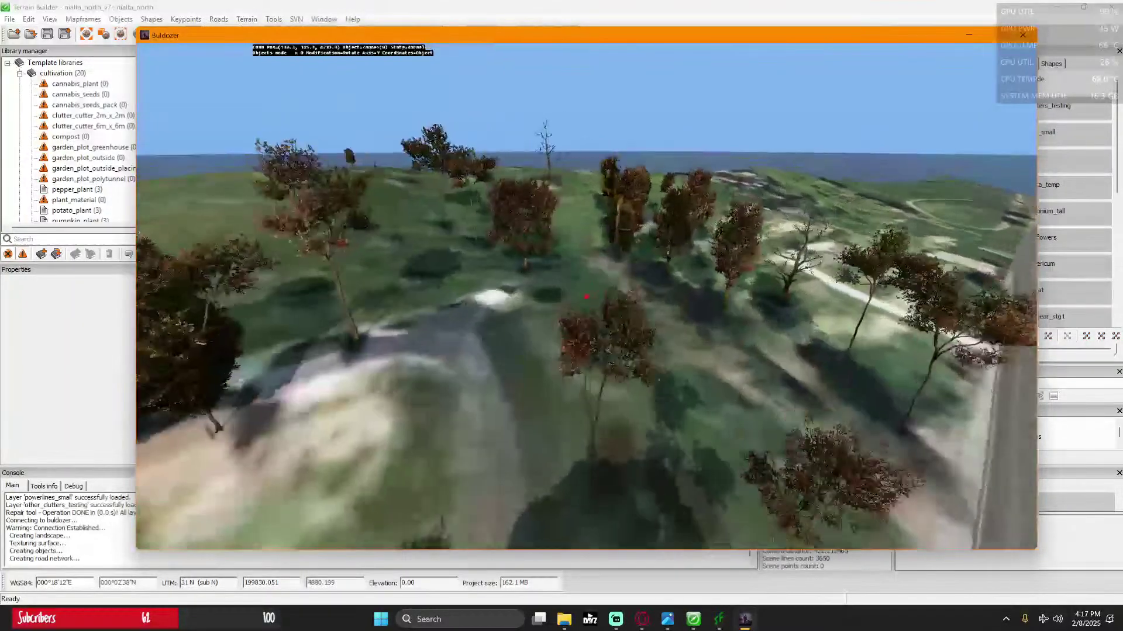
pyautogui.scroll(8, 586, 296)
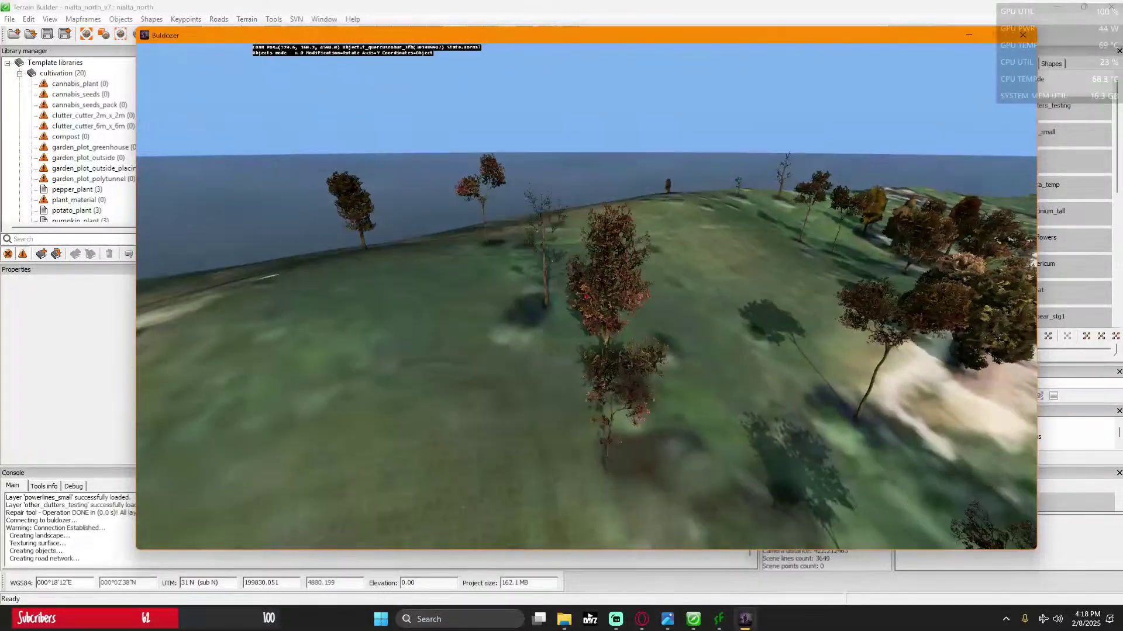
pyautogui.scroll(5, 587, 296)
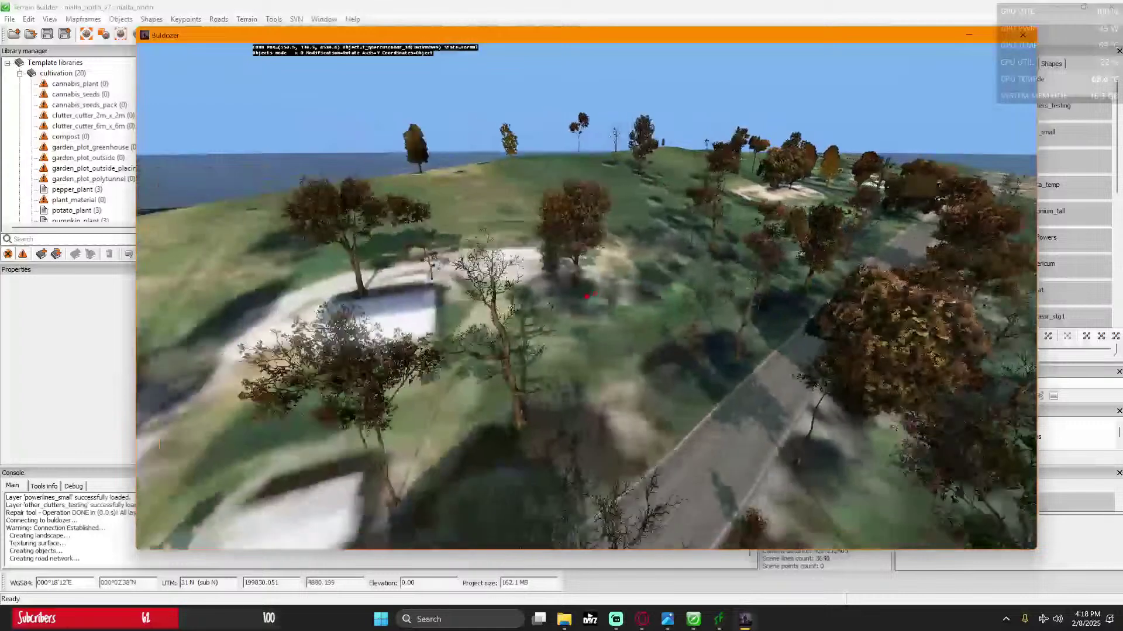
pyautogui.scroll(5, 586, 296)
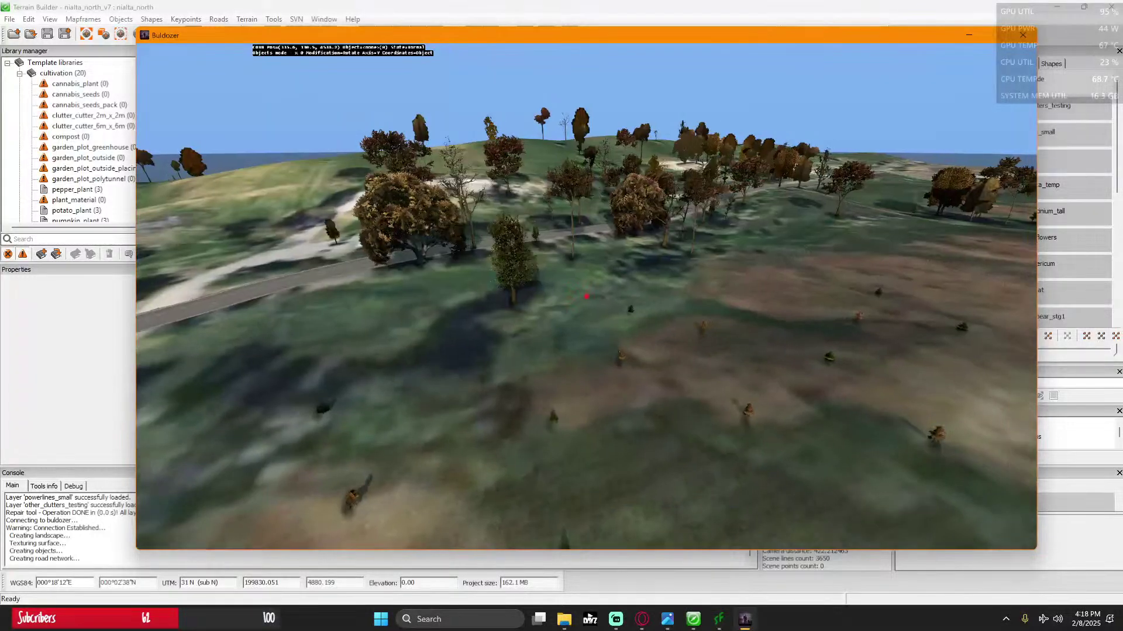
pyautogui.scroll(5, 585, 296)
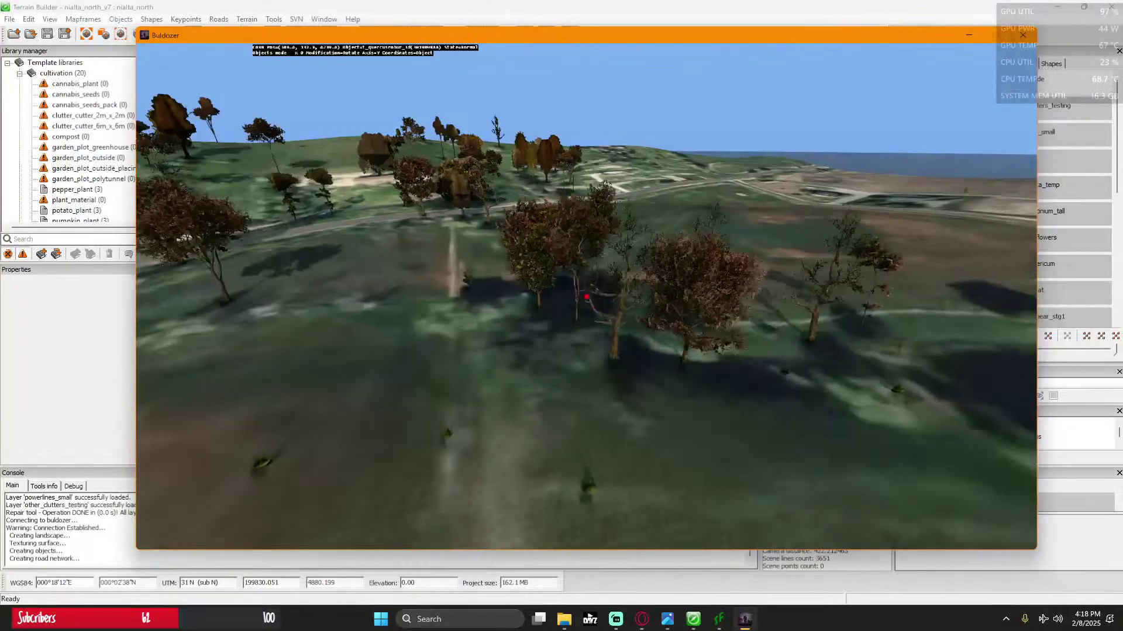
pyautogui.scroll(10, 586, 297)
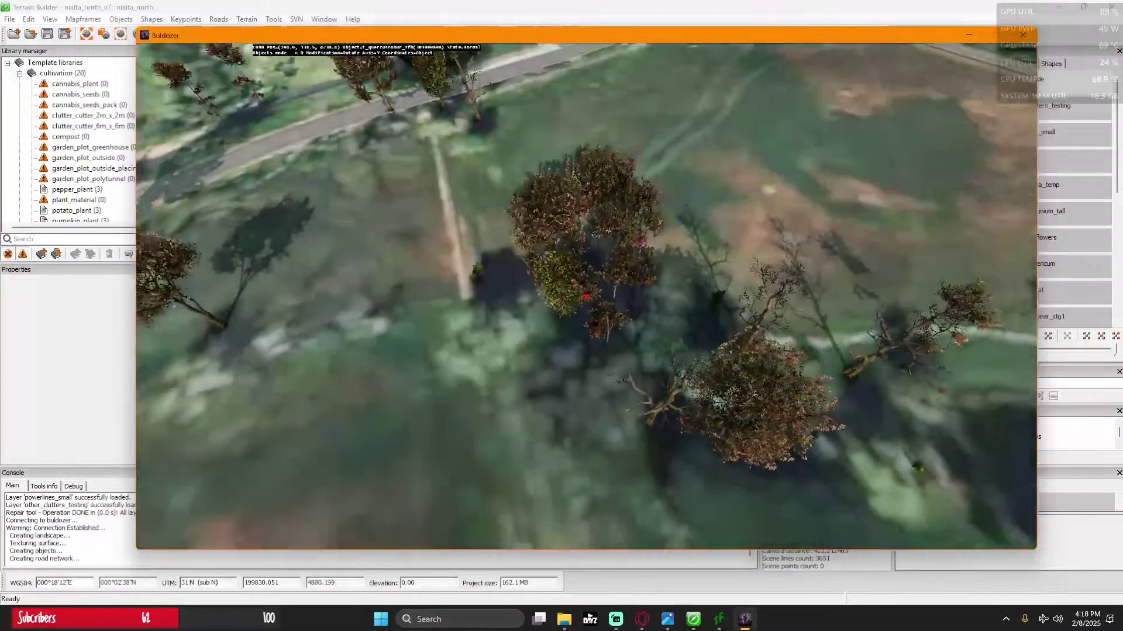
pyautogui.scroll(10, 586, 297)
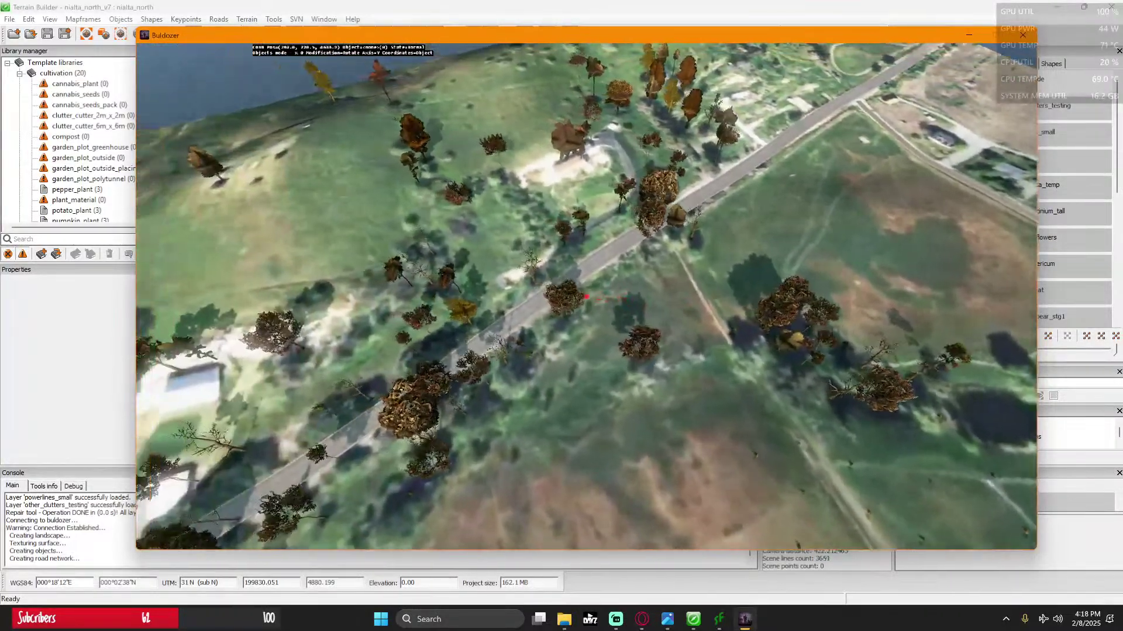
pyautogui.scroll(5, 586, 296)
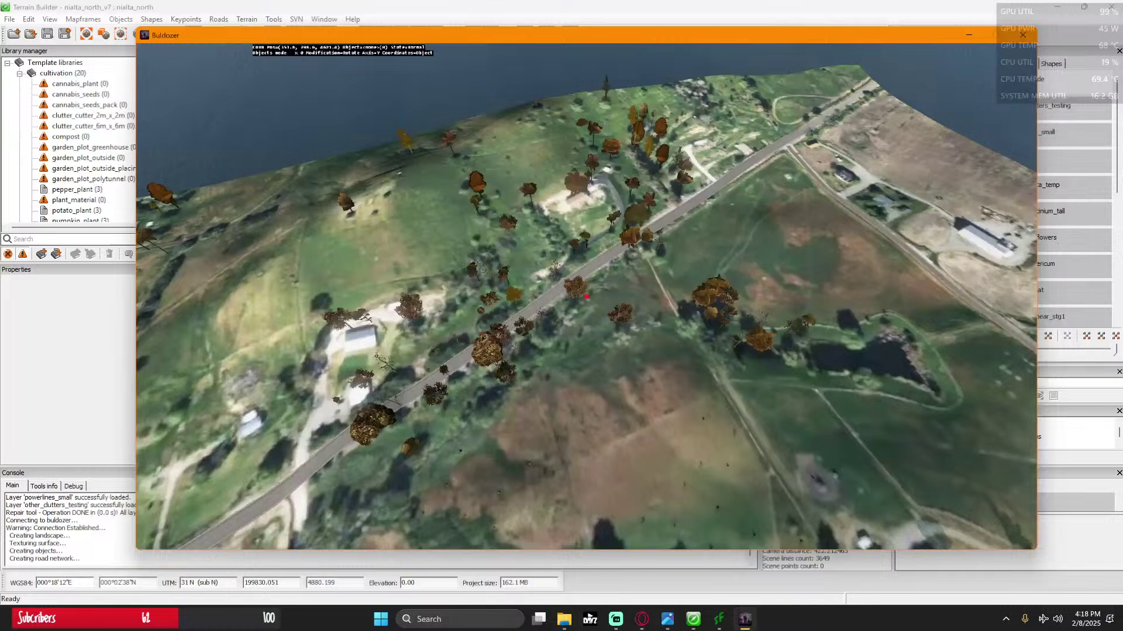
# Step: Switch to the SFlora window, view the whole tree mask and close the program
pyautogui.moveTo(587, 297); pyautogui.dragTo(586, 297, button='right')
pyautogui.hotkey('alt', 'Tab')
pyautogui.press('Tab')
pyautogui.press('Tab')
pyautogui.press('Tab')
pyautogui.press('Tab')
pyautogui.press('Tab')
pyautogui.press('Tab')
pyautogui.press('Tab')
pyautogui.press('Tab')
pyautogui.press('Tab')
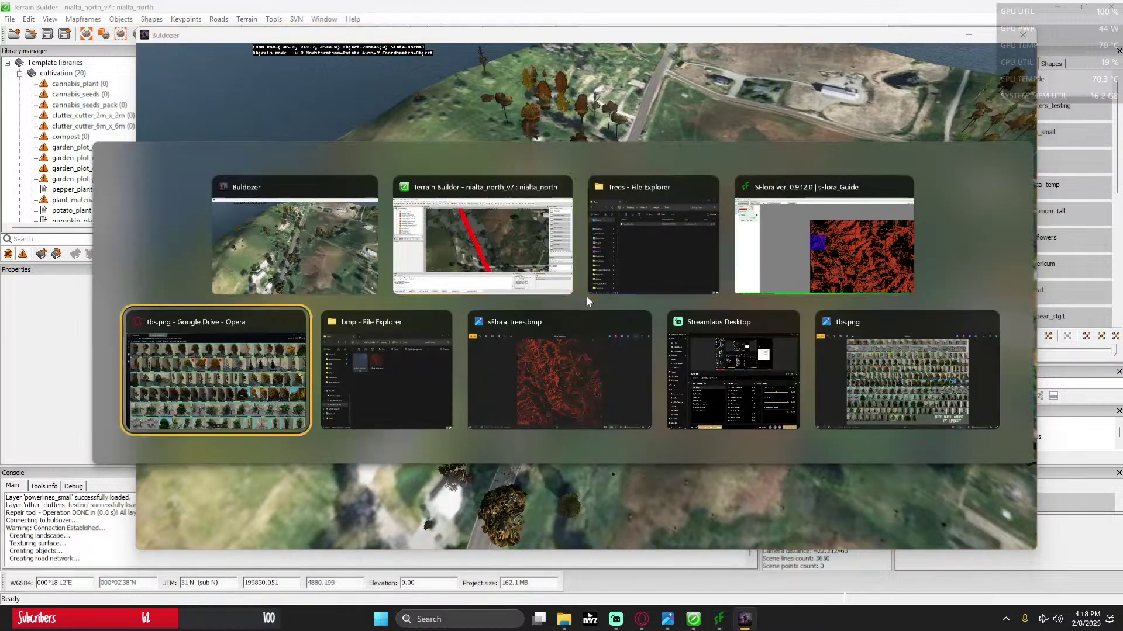
pyautogui.press('Tab')
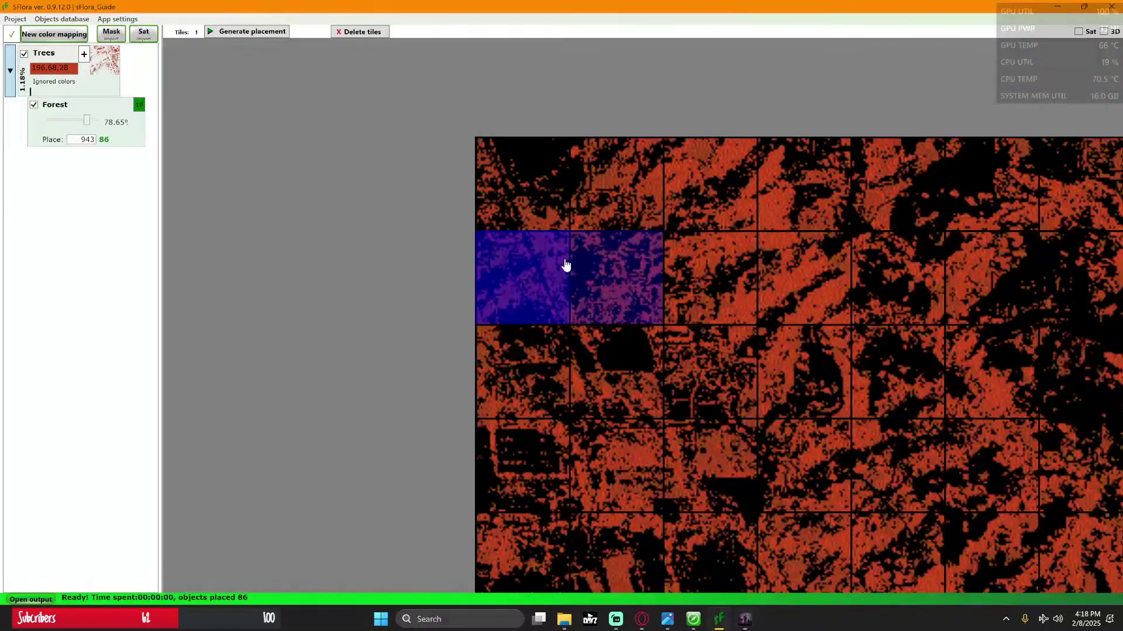
pyautogui.scroll(-8, 481, 256)
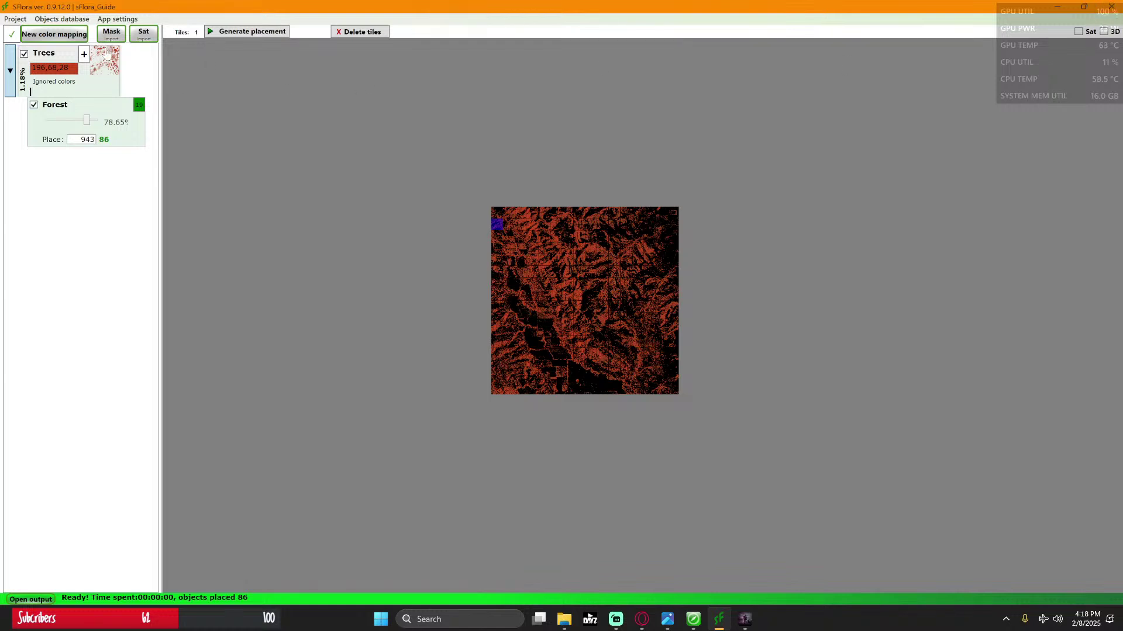
pyautogui.click(1110, 11)
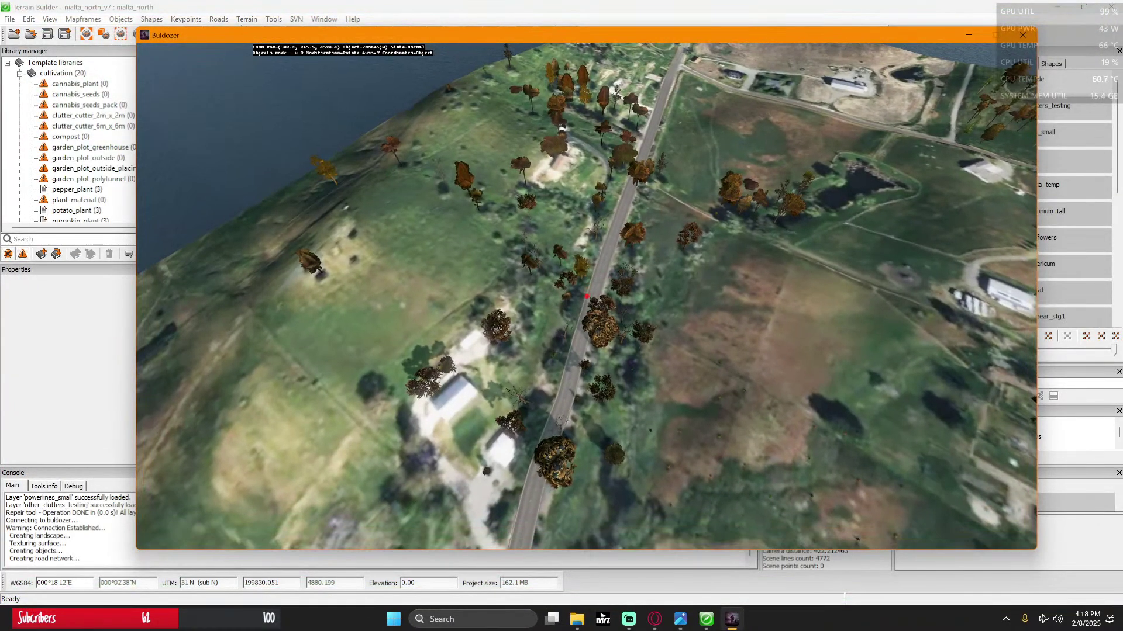
# Step: Go to the desktop, relaunch sFlora and open the sFloraGuide project
pyautogui.hotkey('alt', 'Tab')
pyautogui.hotkey('alt', 'Tab')
pyautogui.hotkey('alt', 'Tab')
pyautogui.hotkey('alt', 'Tab')
pyautogui.hotkey('alt', 'Tab')
pyautogui.hotkey('alt', 'Tab')
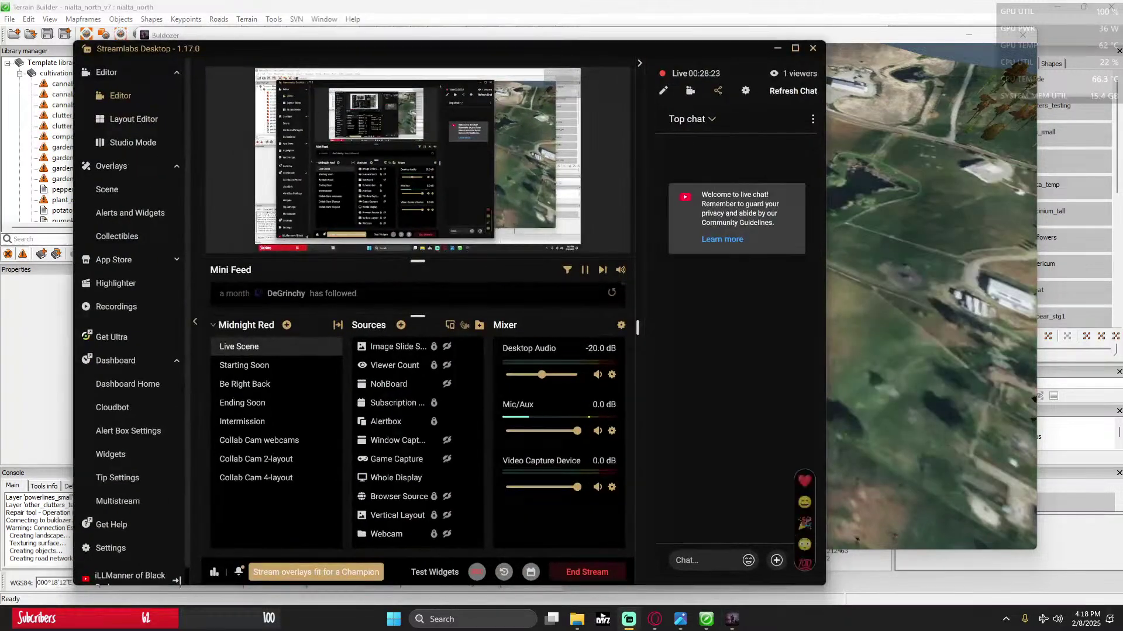
pyautogui.hotkey('alt', 'Tab')
pyautogui.hotkey('alt', 'Tab')
pyautogui.click(1119, 625)
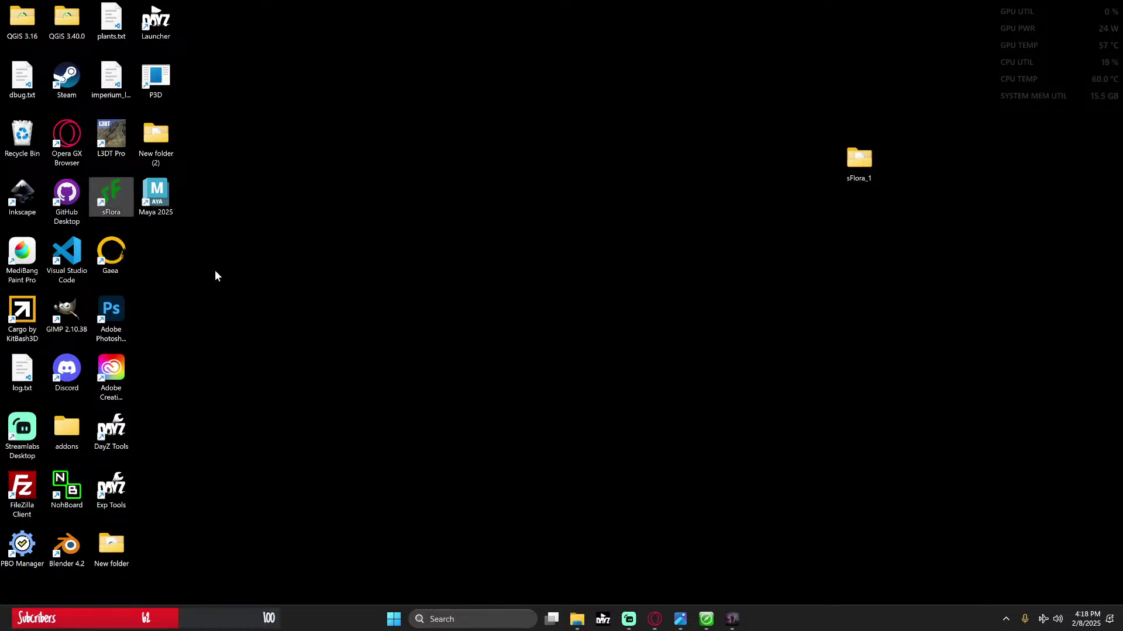
pyautogui.doubleClick(106, 199)
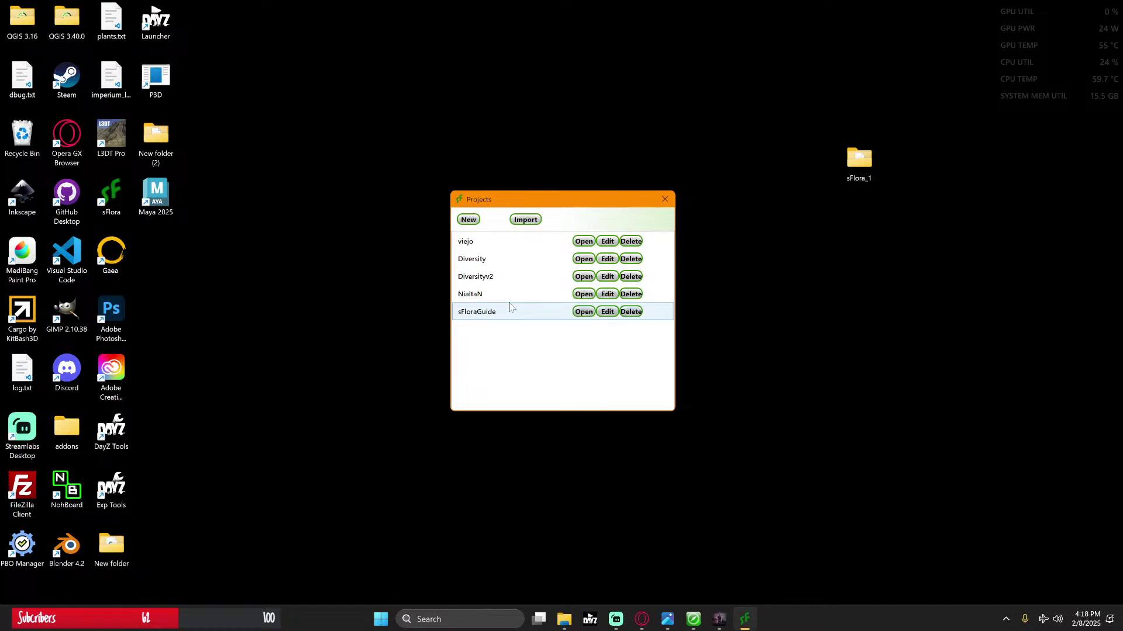
pyautogui.click(583, 312)
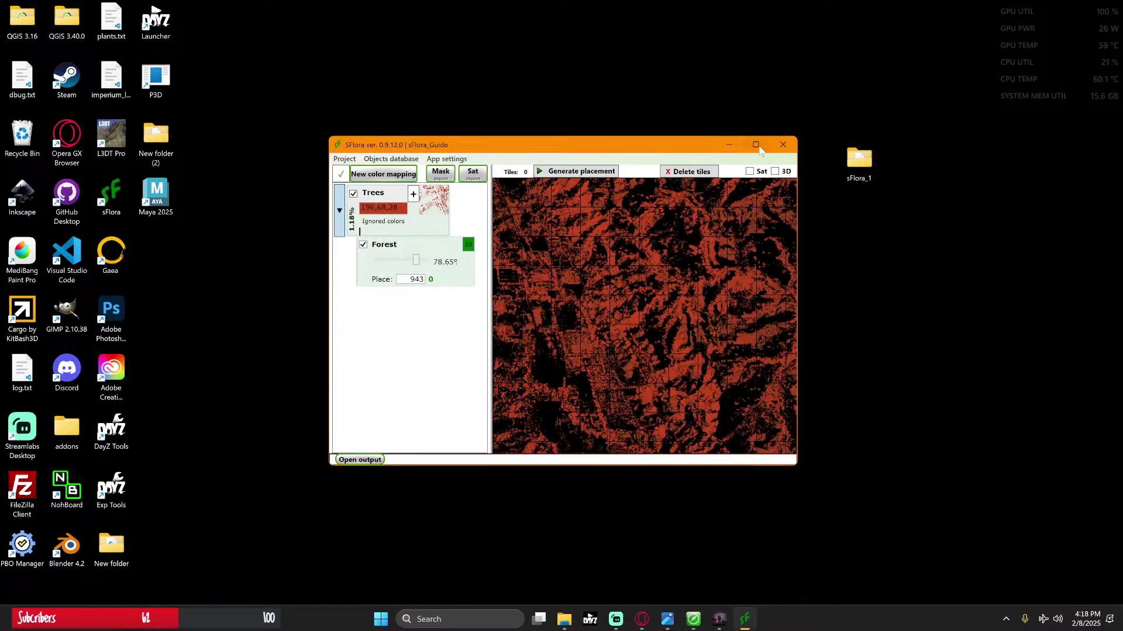
# Step: Maximize the SFlora window, set the Forest density to 75.28% and generate the tree placement
pyautogui.click(756, 145)
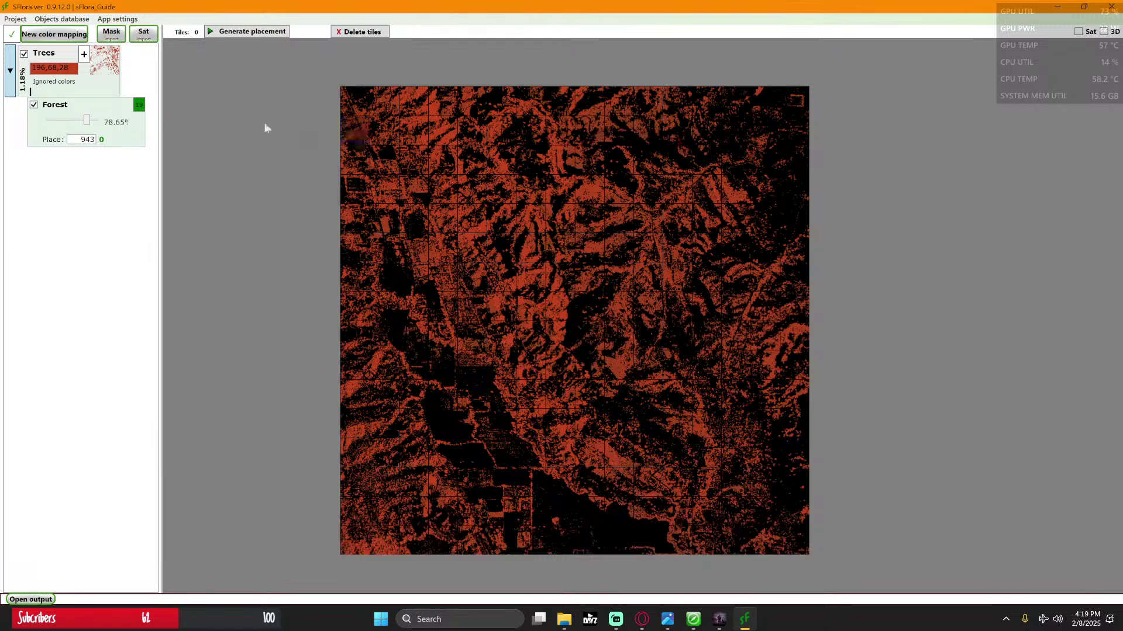
pyautogui.scroll(-10, 105, 136)
pyautogui.scroll(-2, 99, 136)
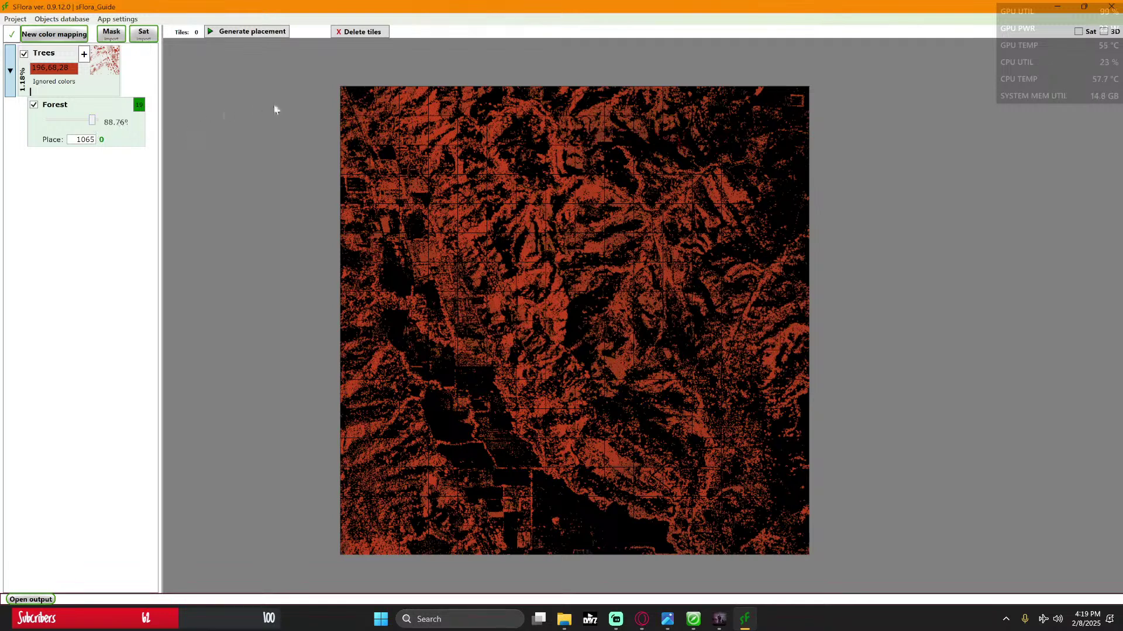
pyautogui.moveTo(94, 120); pyautogui.dragTo(88, 121)
pyautogui.click(225, 33)
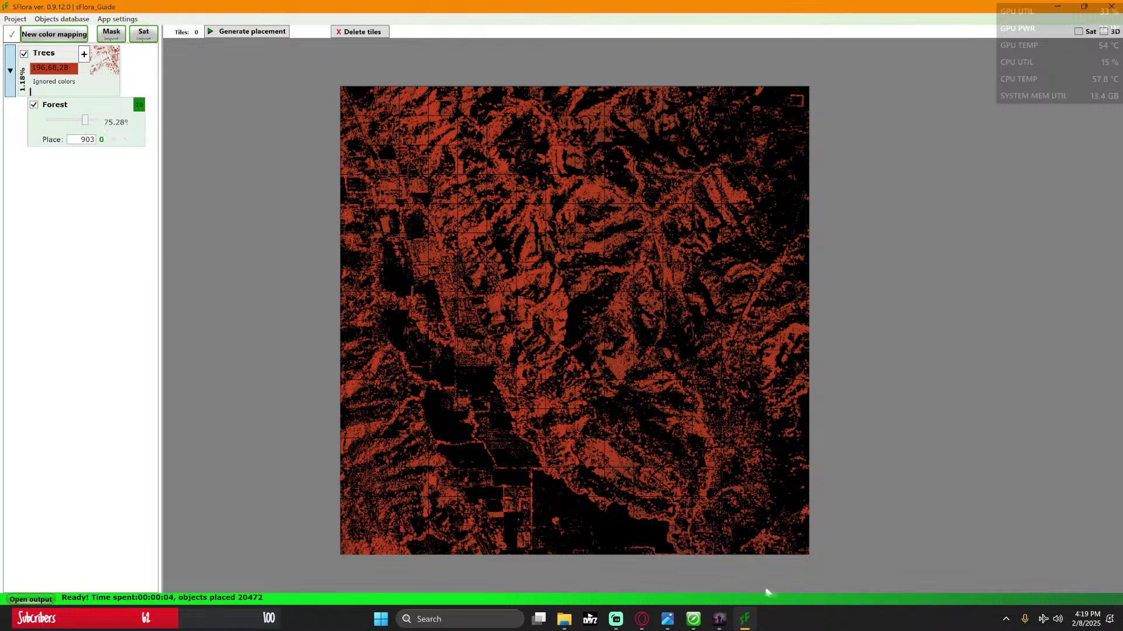
# Step: Open the Trees folder in the generated output and look through the list of Forest text files
pyautogui.moveTo(708, 626)
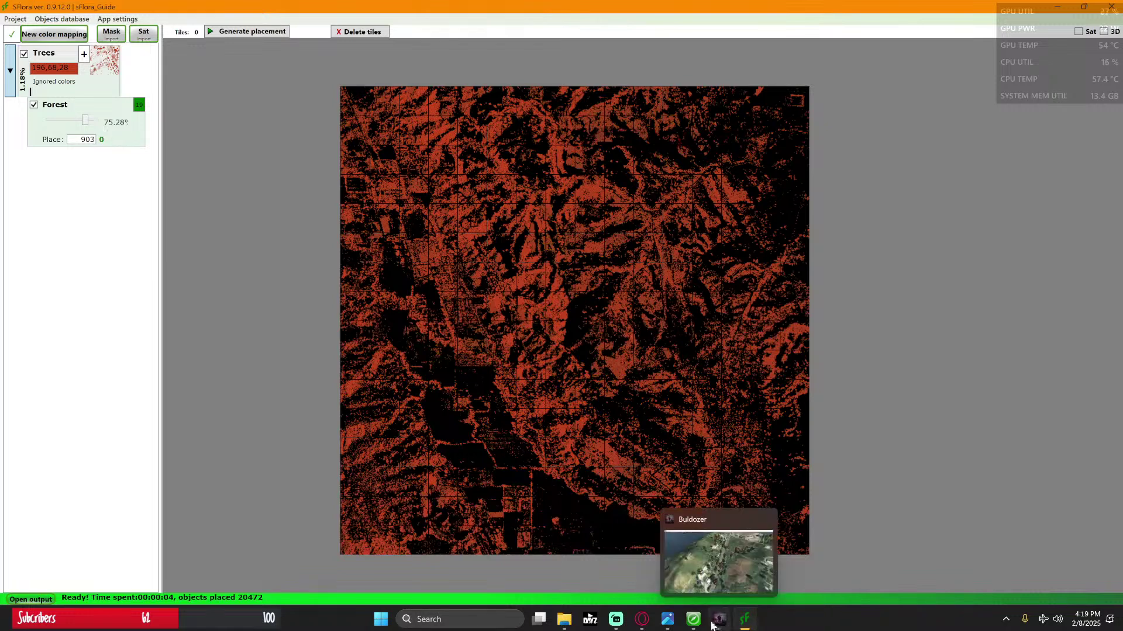
pyautogui.click(30, 599)
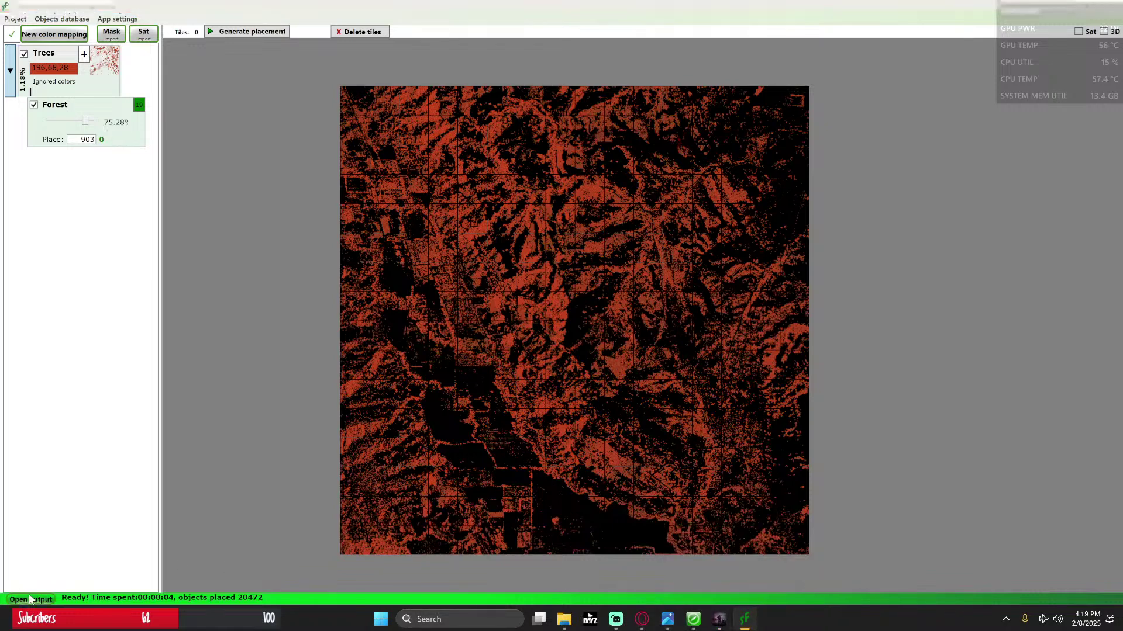
pyautogui.doubleClick(334, 293)
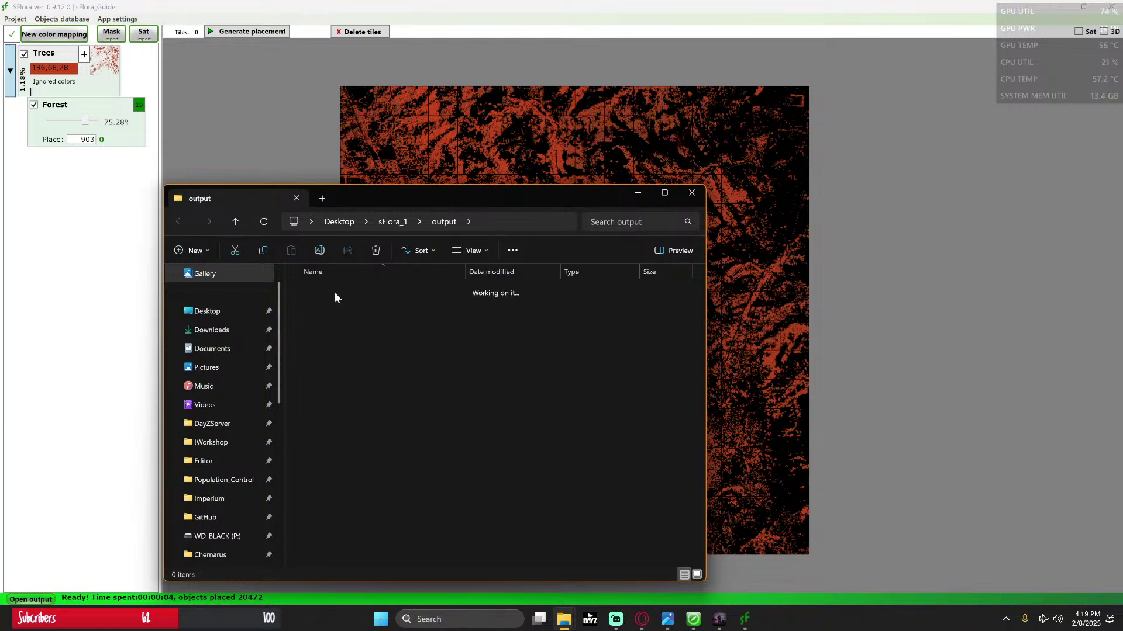
pyautogui.moveTo(412, 201); pyautogui.dragTo(532, 115)
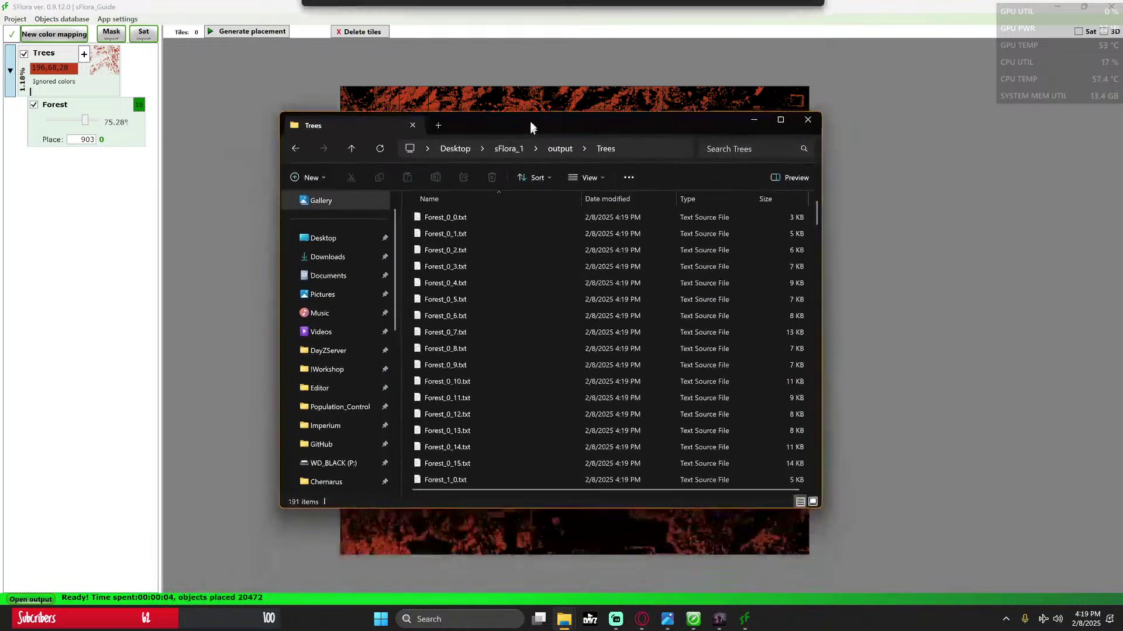
pyautogui.scroll(-2, 544, 234)
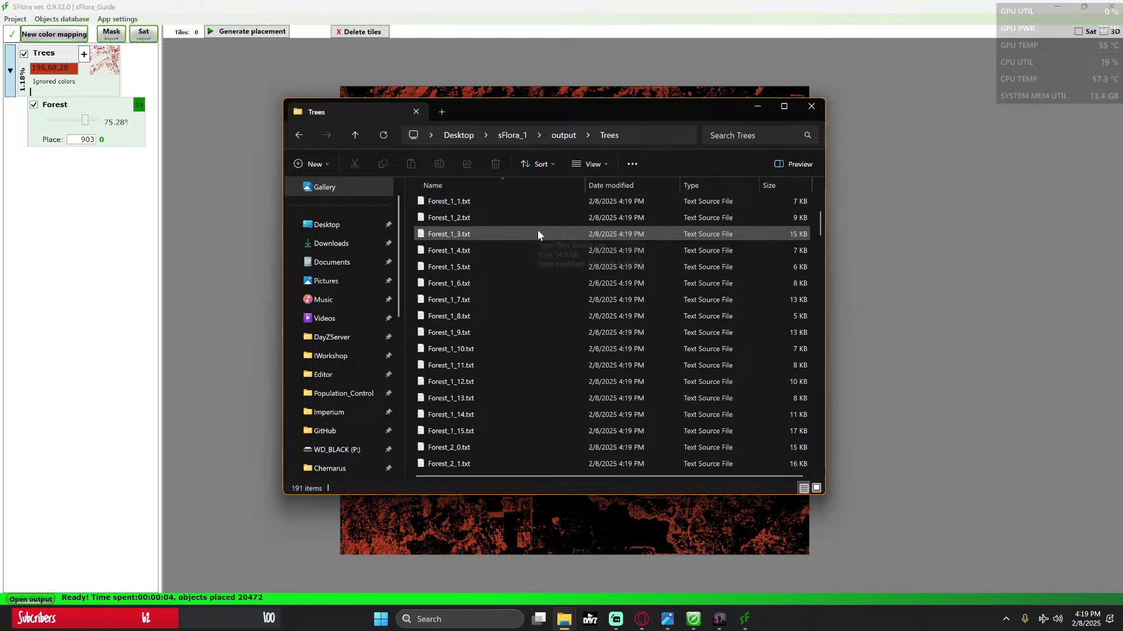
pyautogui.scroll(-15, 544, 245)
pyautogui.scroll(-20, 545, 251)
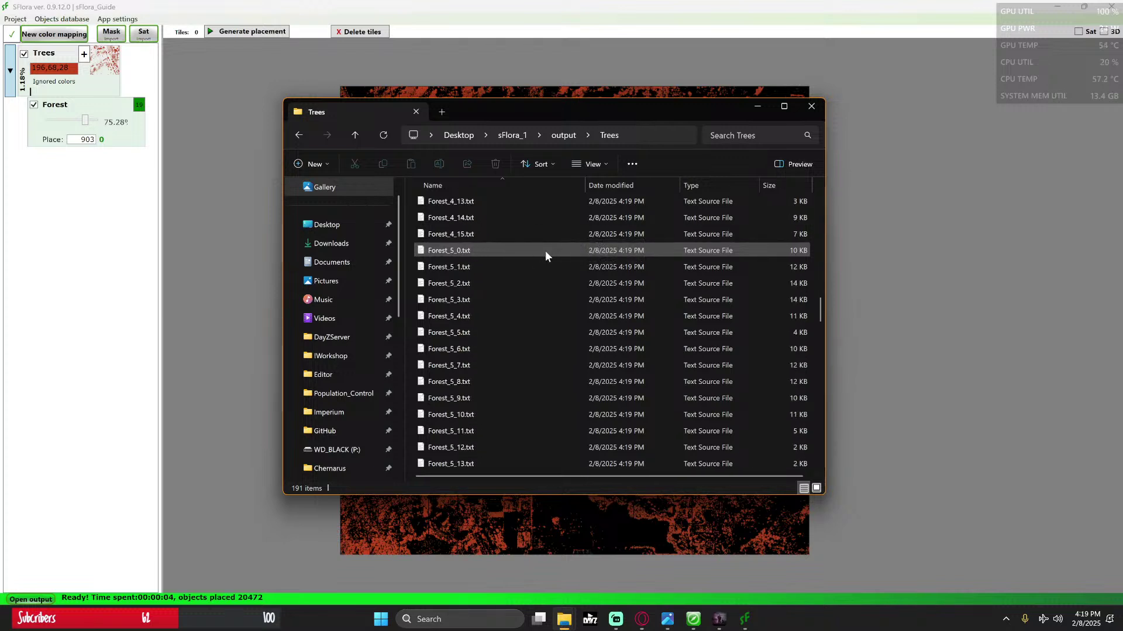
pyautogui.scroll(-12, 545, 254)
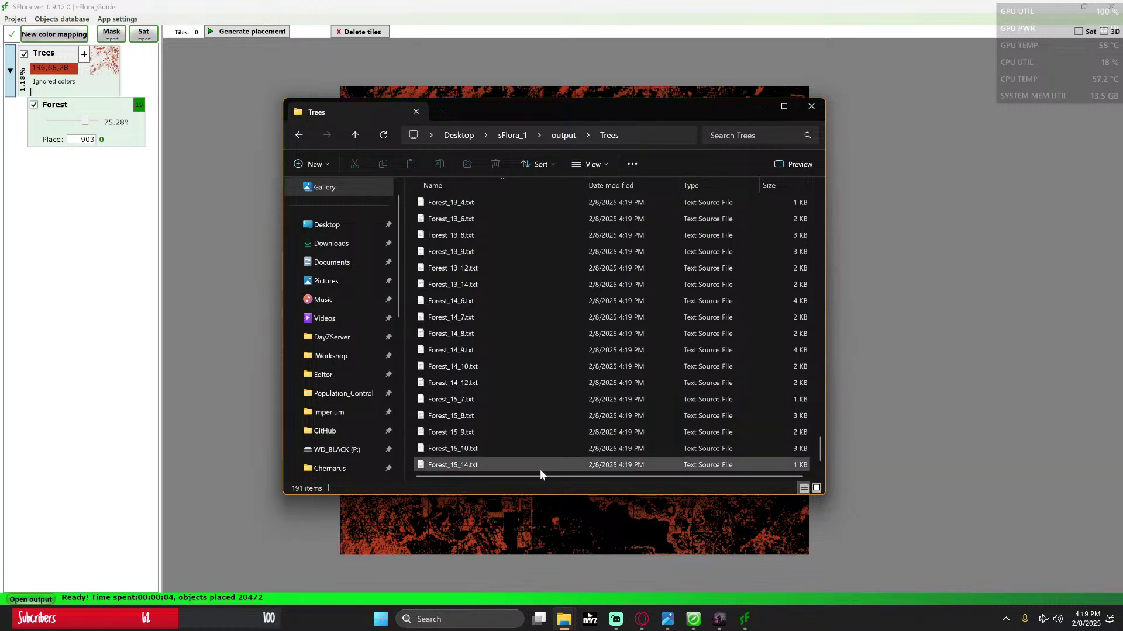
pyautogui.moveTo(508, 113); pyautogui.dragTo(732, 103)
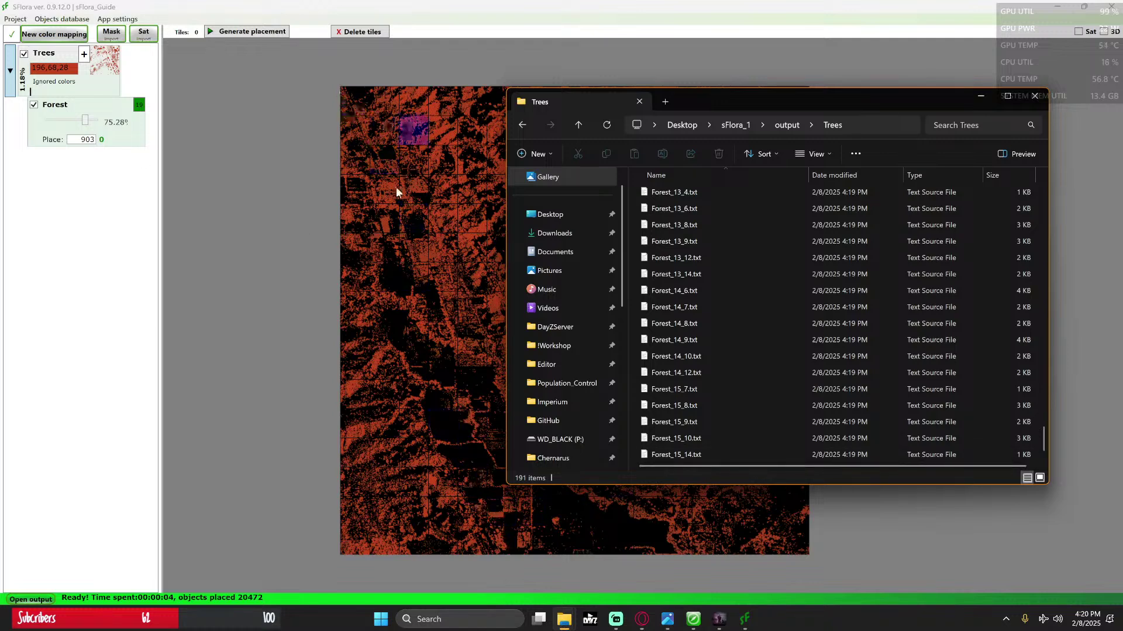
pyautogui.scroll(10, 733, 455)
pyautogui.scroll(8, 736, 386)
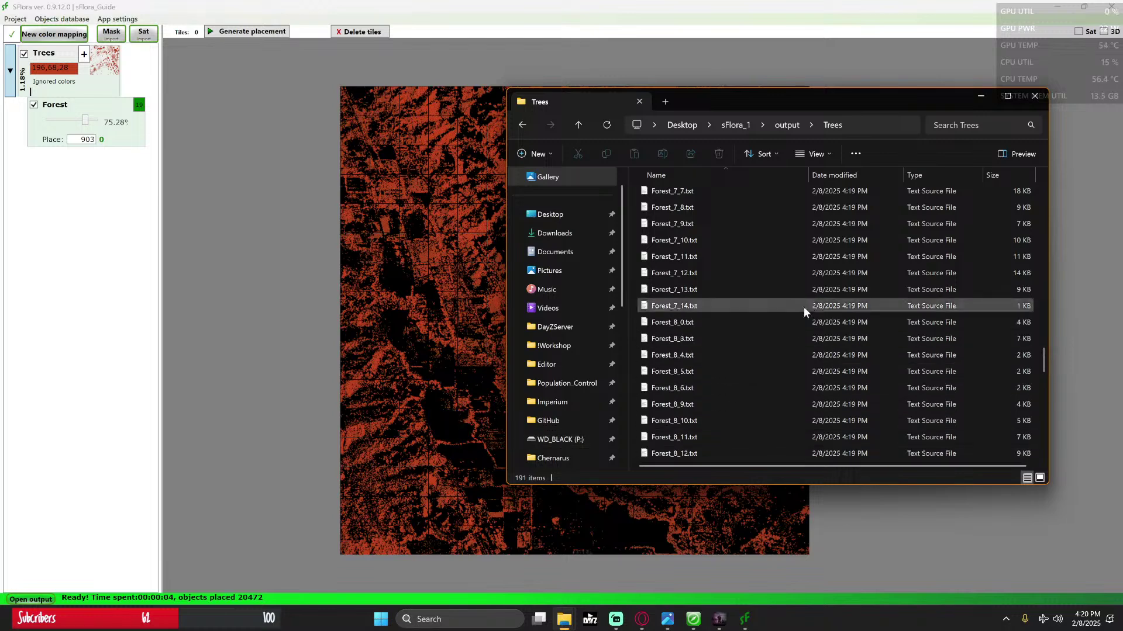
# Step: Open Forest_7_14.txt from the Trees folder, read its object entries and close it
pyautogui.click(681, 305)
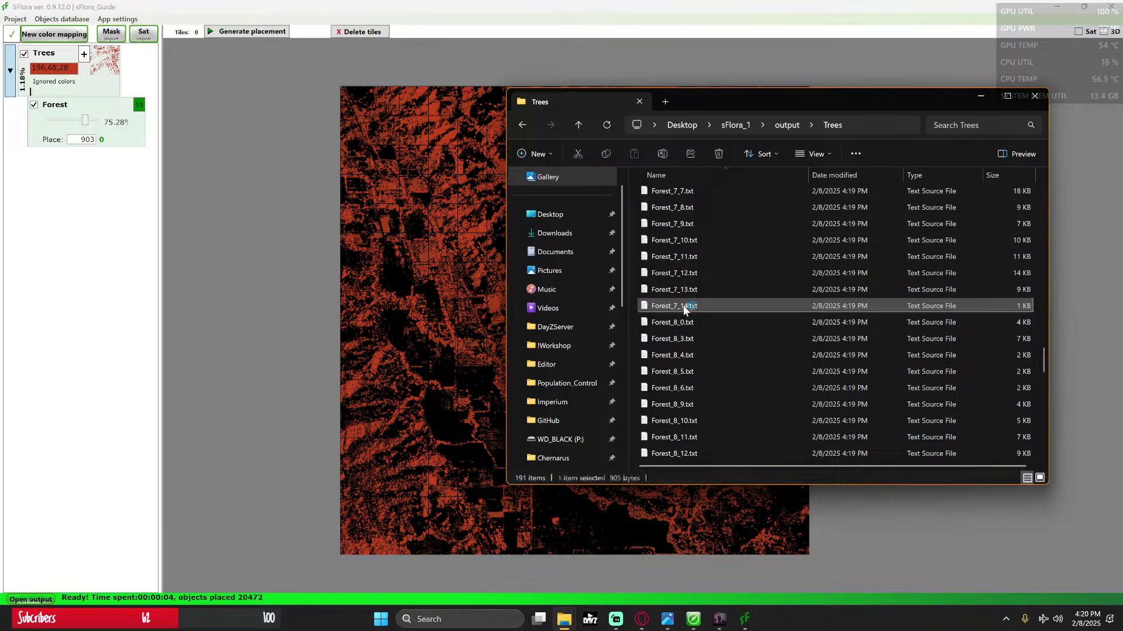
pyautogui.doubleClick(681, 305)
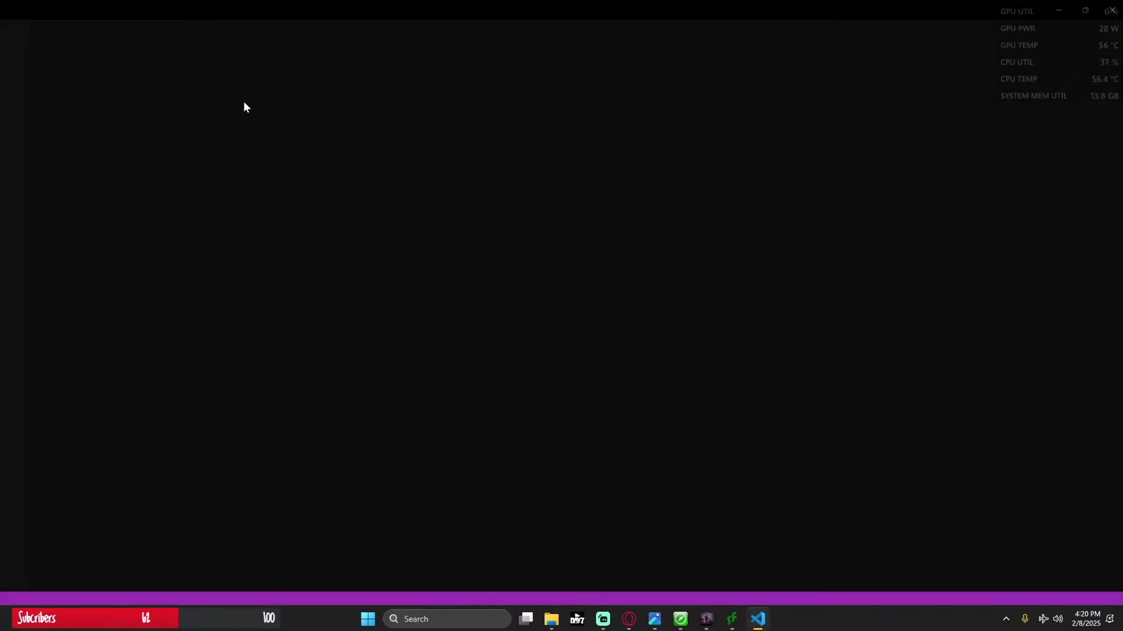
pyautogui.click(69, 241)
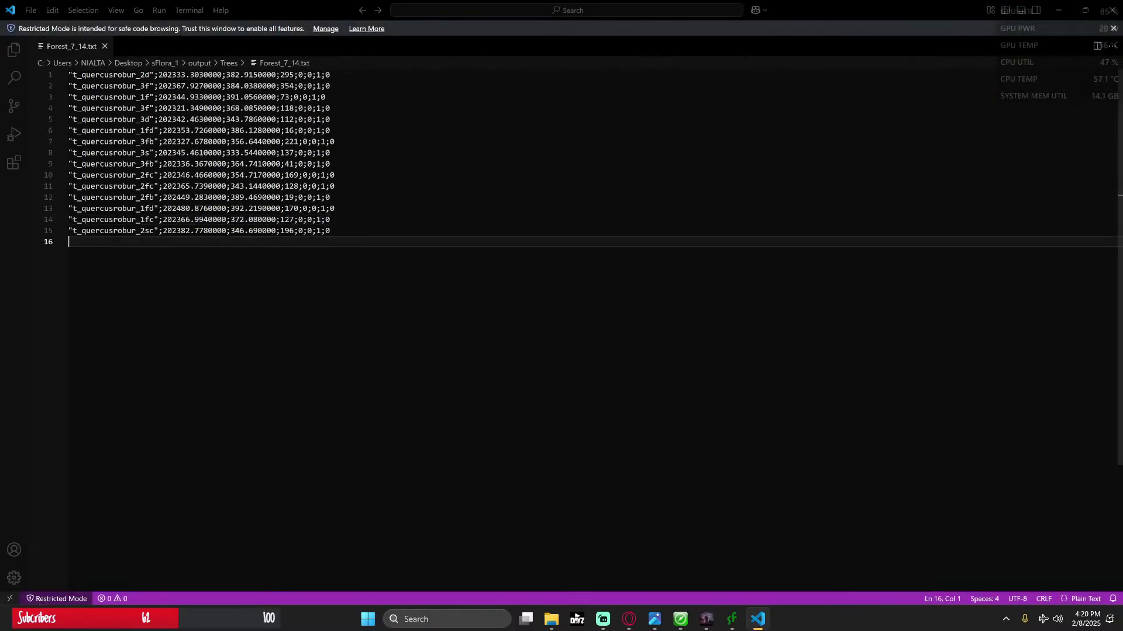
pyautogui.click(1111, 10)
# Step: Open the larger Forest_7_7.txt, examine its object entries through to the end and close it
pyautogui.scroll(-3, 847, 275)
pyautogui.scroll(5, 844, 275)
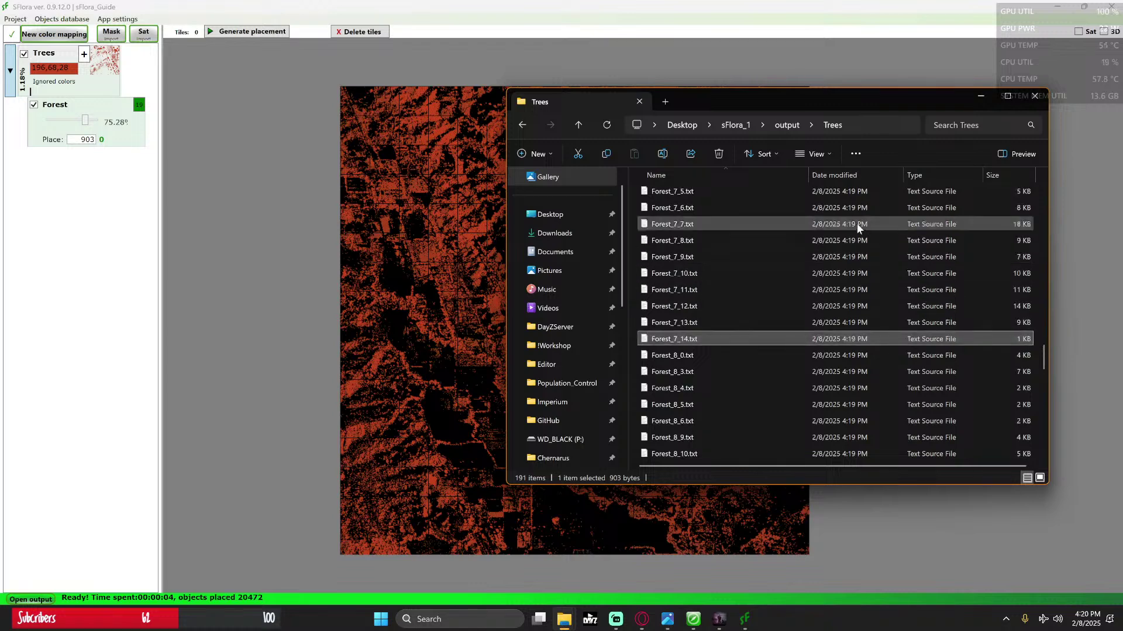
pyautogui.doubleClick(668, 223)
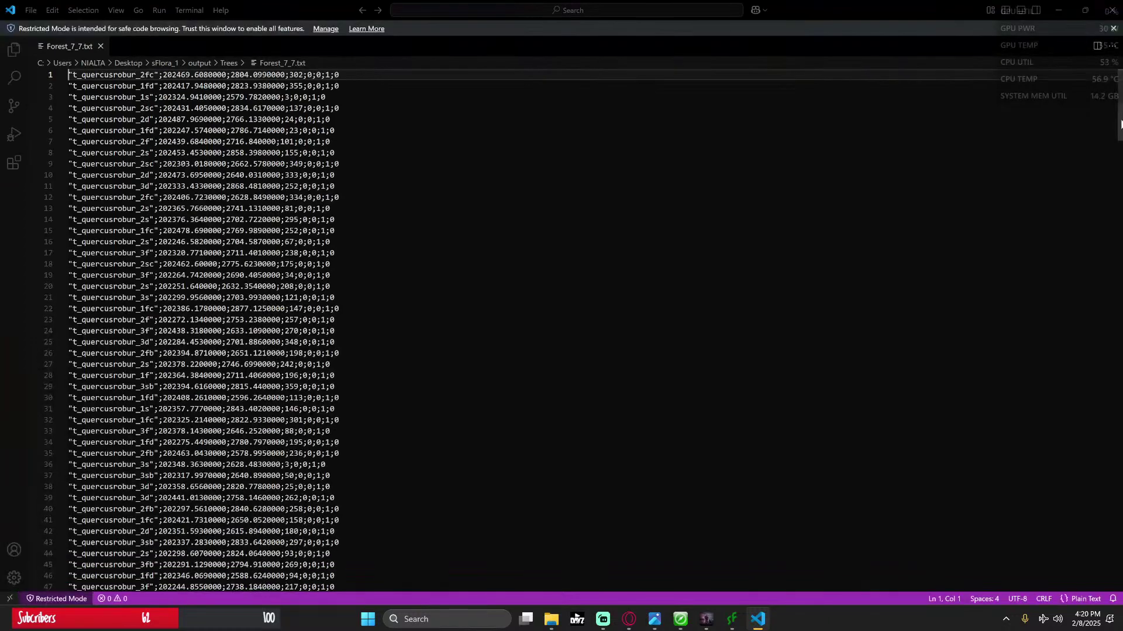
pyautogui.moveTo(1118, 149); pyautogui.dragTo(1111, 542)
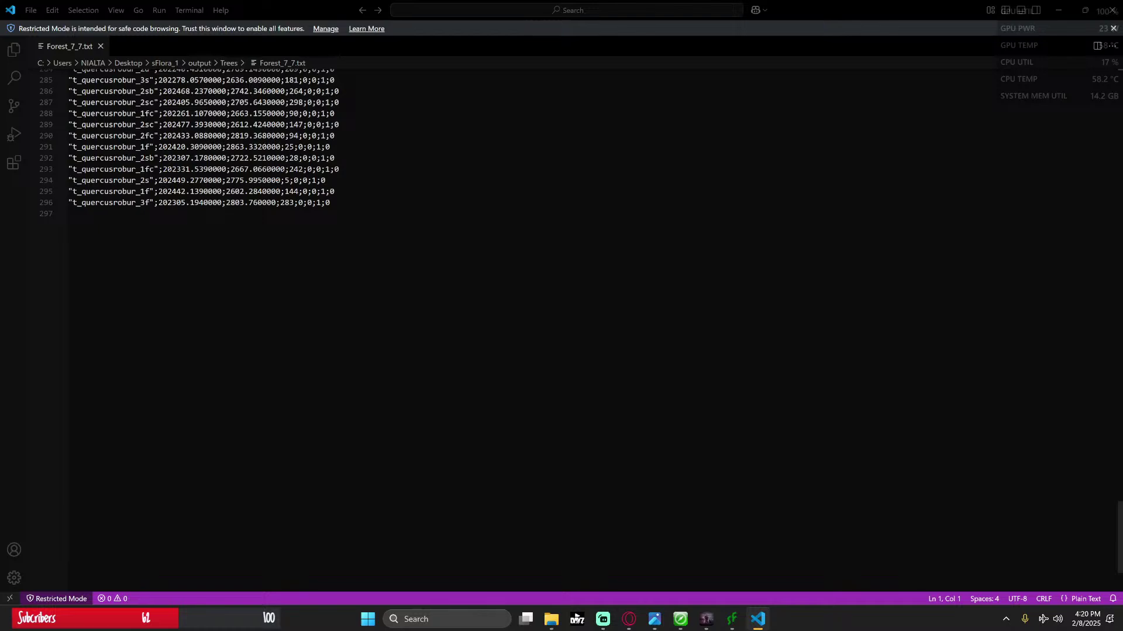
pyautogui.click(1112, 9)
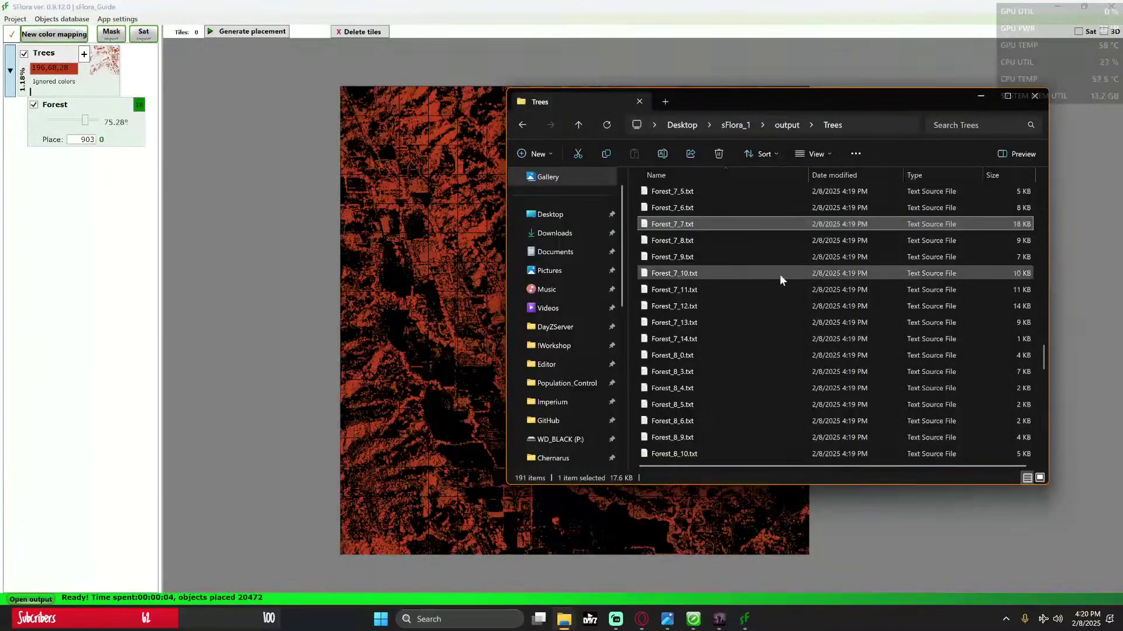
pyautogui.moveTo(814, 113); pyautogui.dragTo(612, 142)
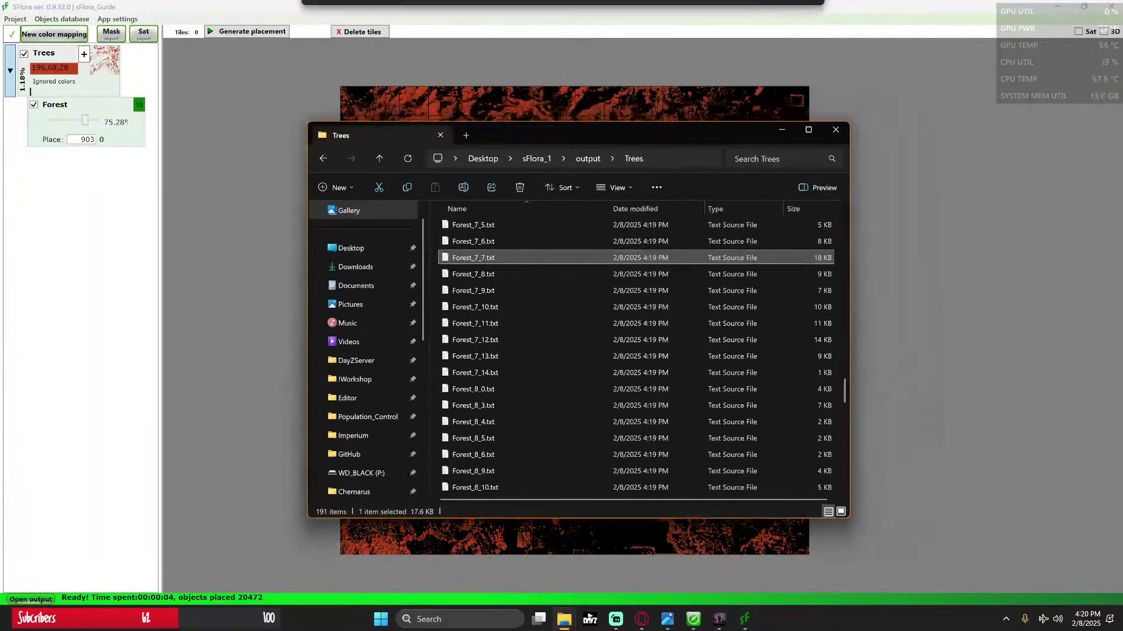
pyautogui.moveTo(741, 626)
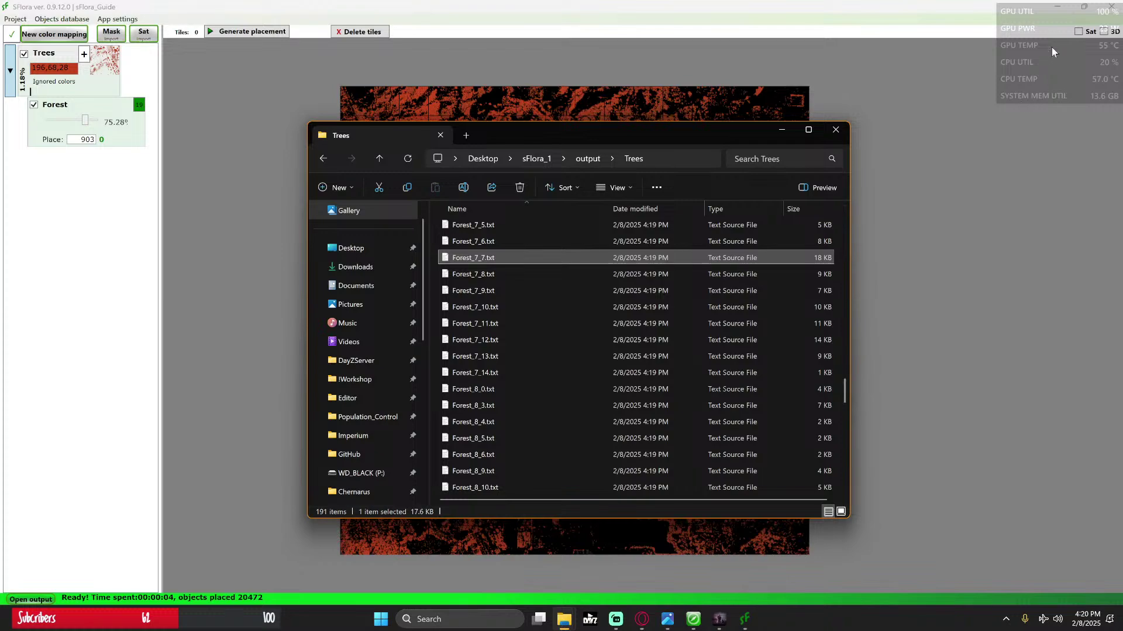
# Step: Minimize SFlora, switch to Terrain Builder and make Forestry the active object layer
pyautogui.click(1059, 10)
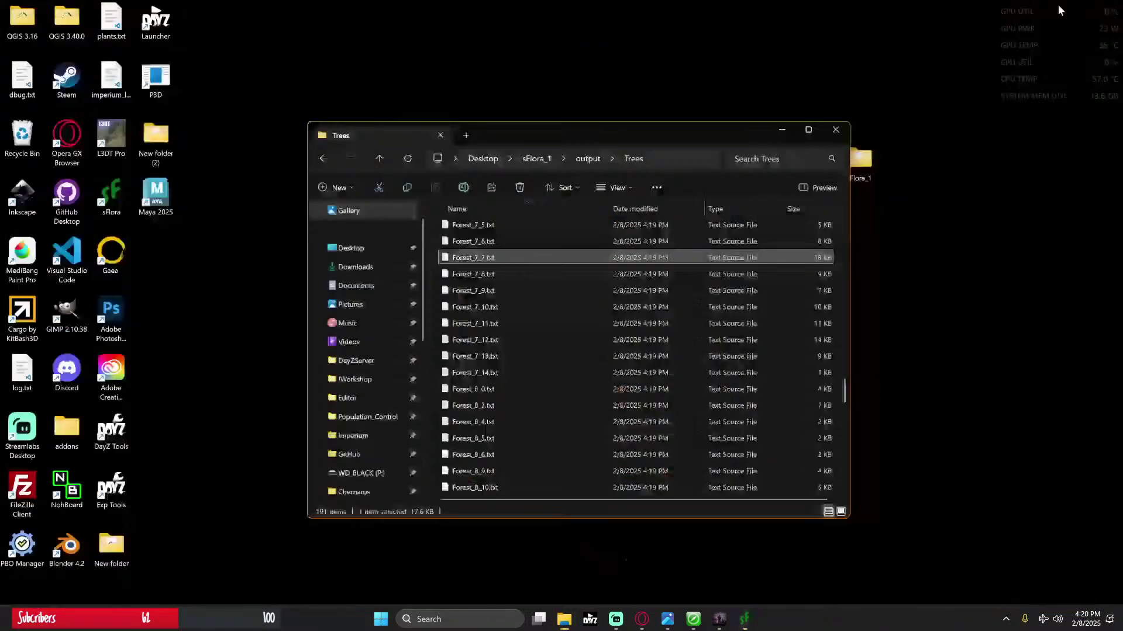
pyautogui.click(691, 621)
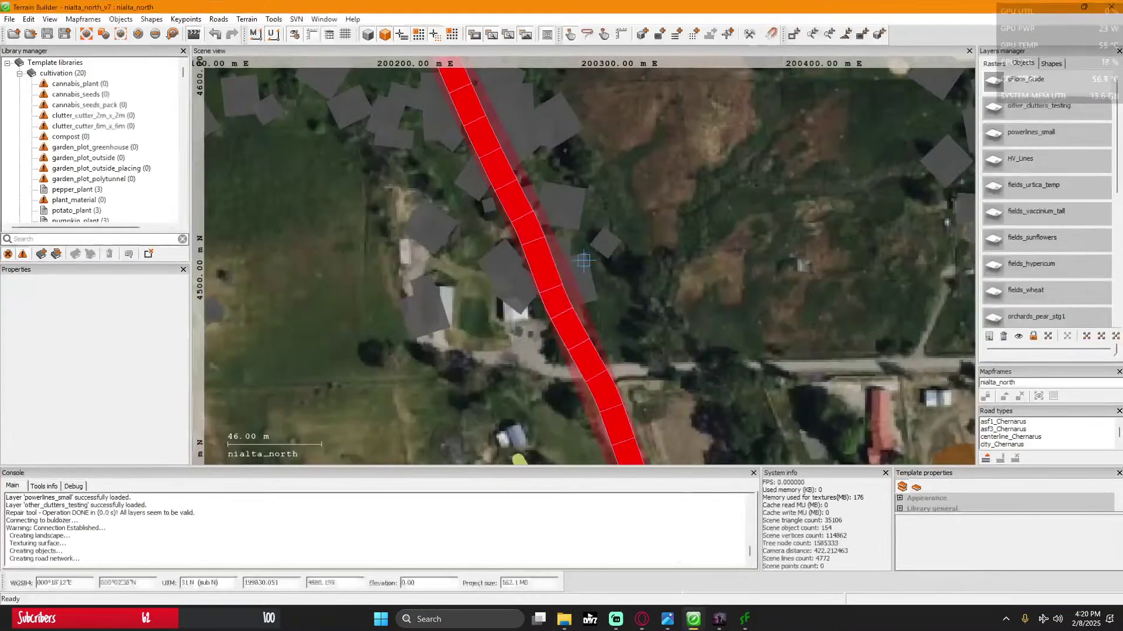
pyautogui.scroll(-5, 420, 197)
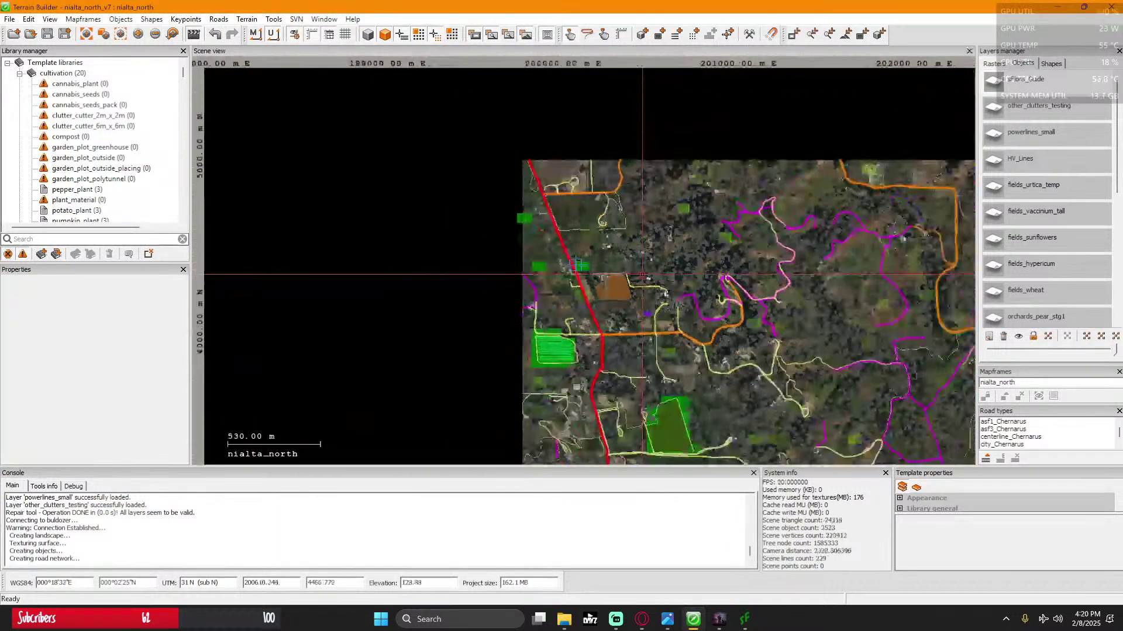
pyautogui.scroll(-6, 420, 197)
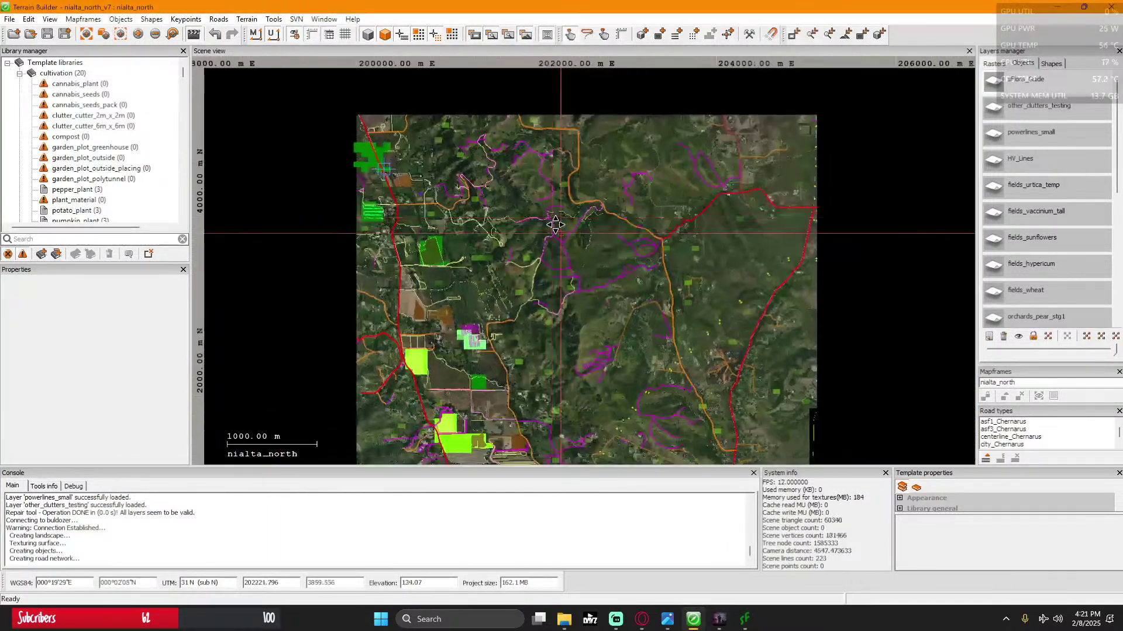
pyautogui.scroll(-2, 572, 236)
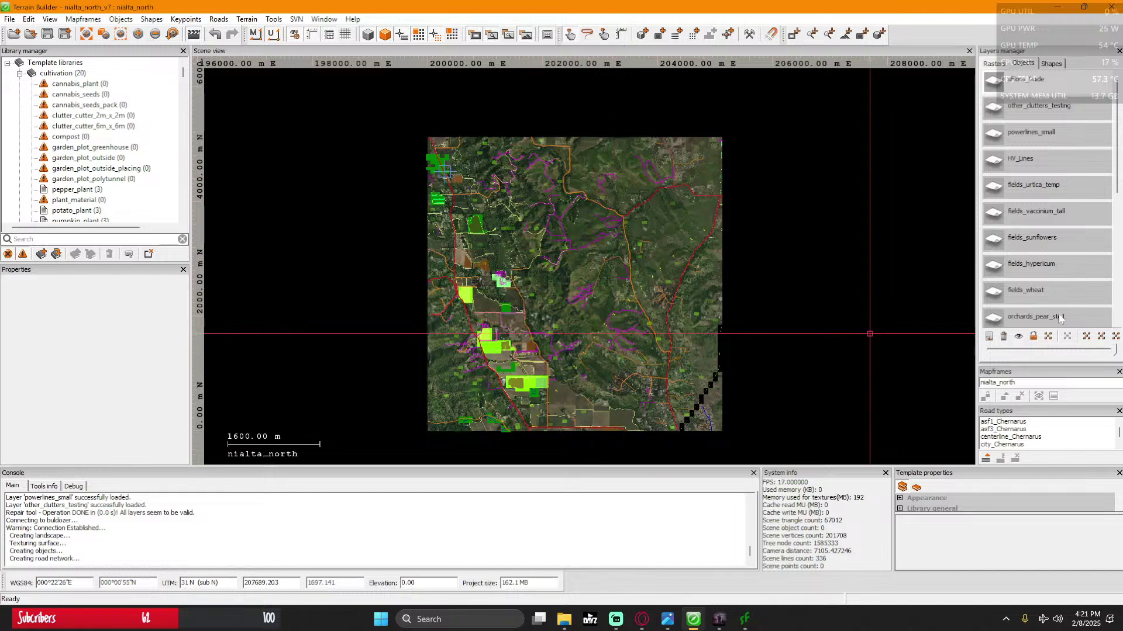
pyautogui.scroll(-5, 1015, 244)
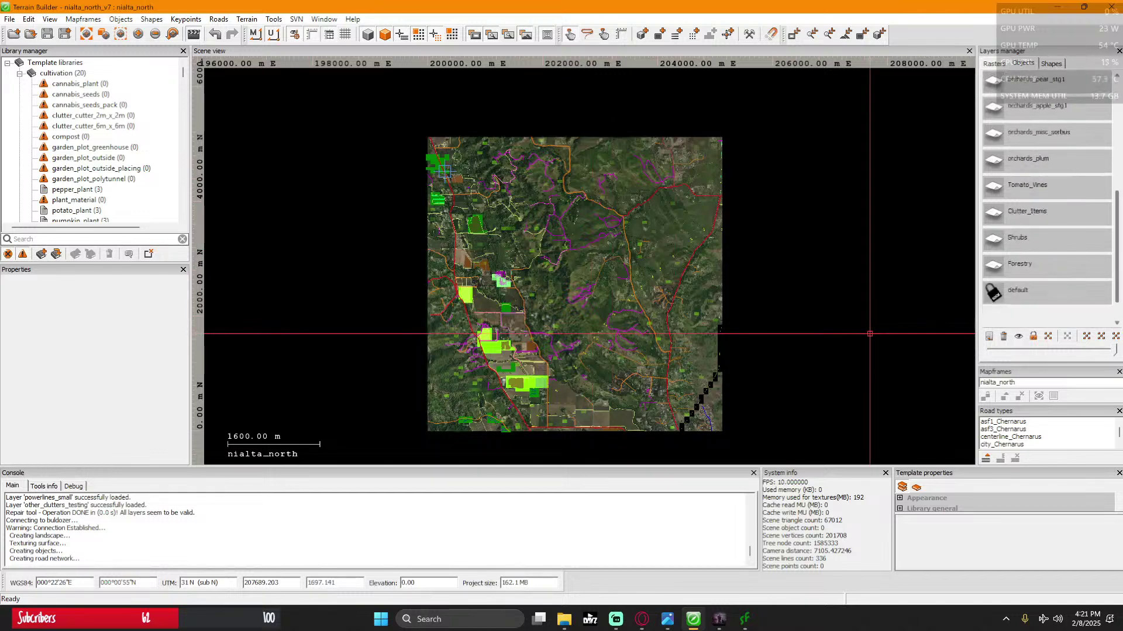
pyautogui.rightClick(1014, 244)
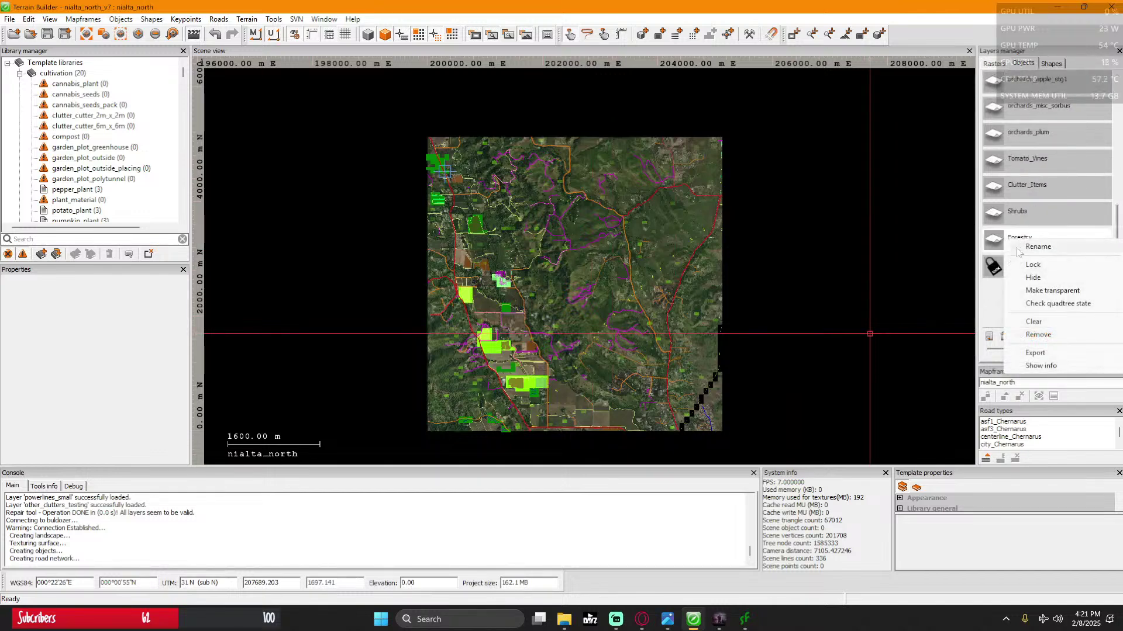
pyautogui.click(1023, 253)
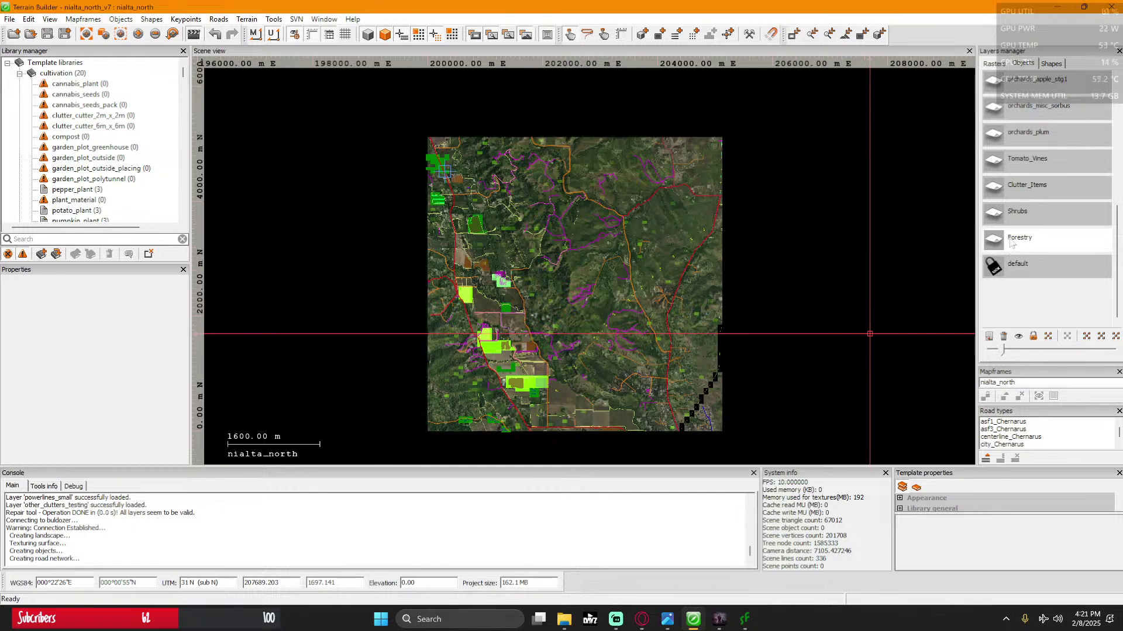
# Step: Set up an object export to a text file from the active Forestry layer with all available templates selected
pyautogui.click(10, 19)
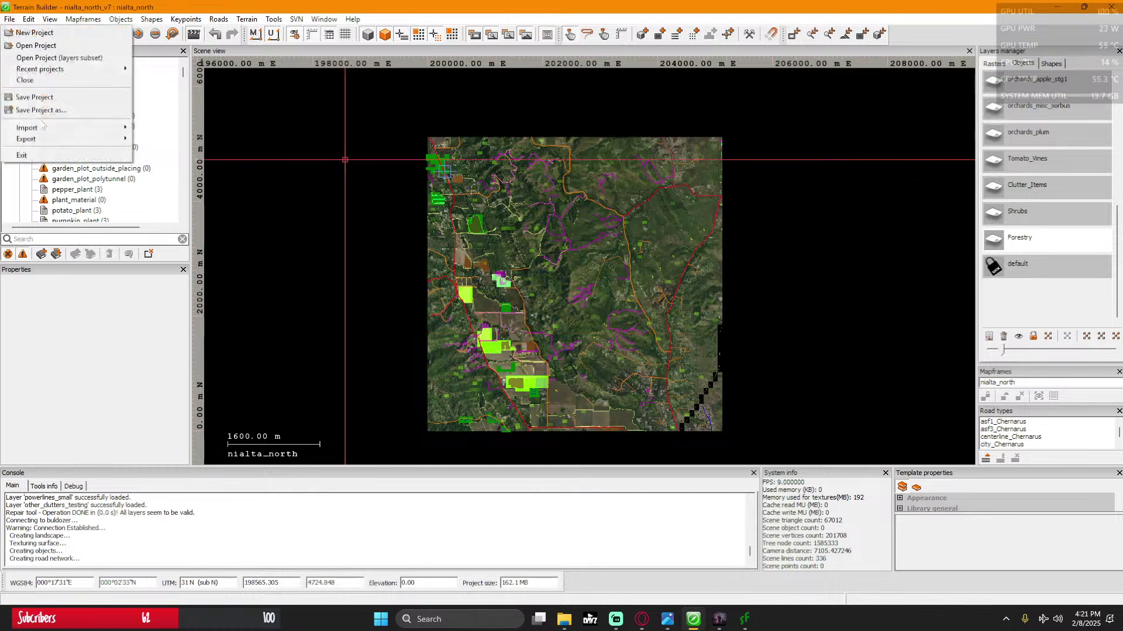
pyautogui.moveTo(77, 140)
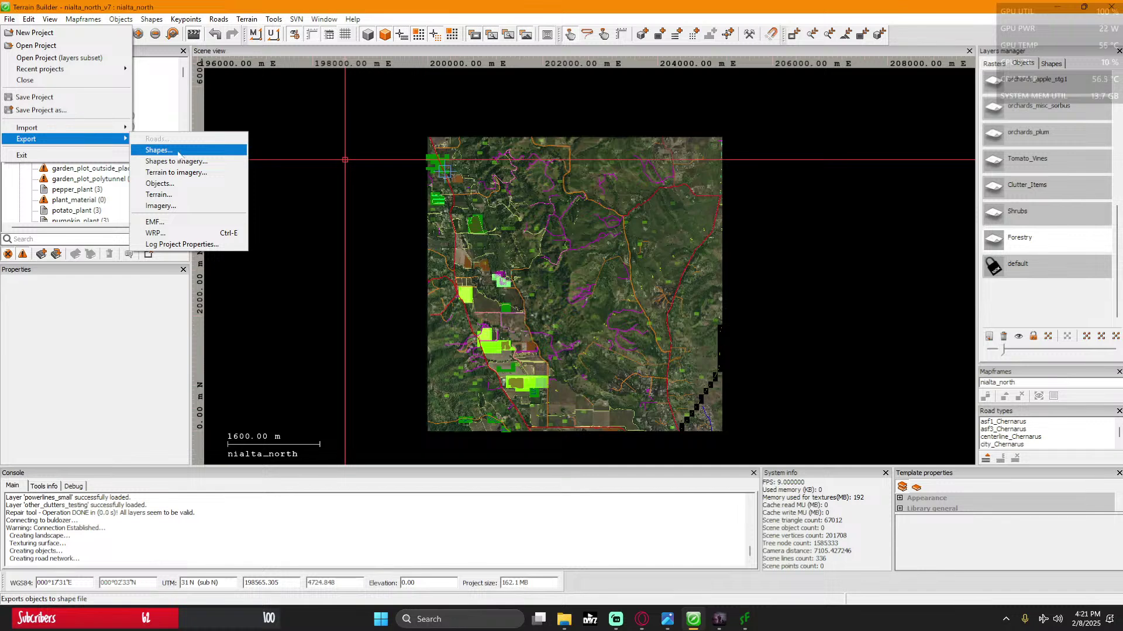
pyautogui.click(176, 183)
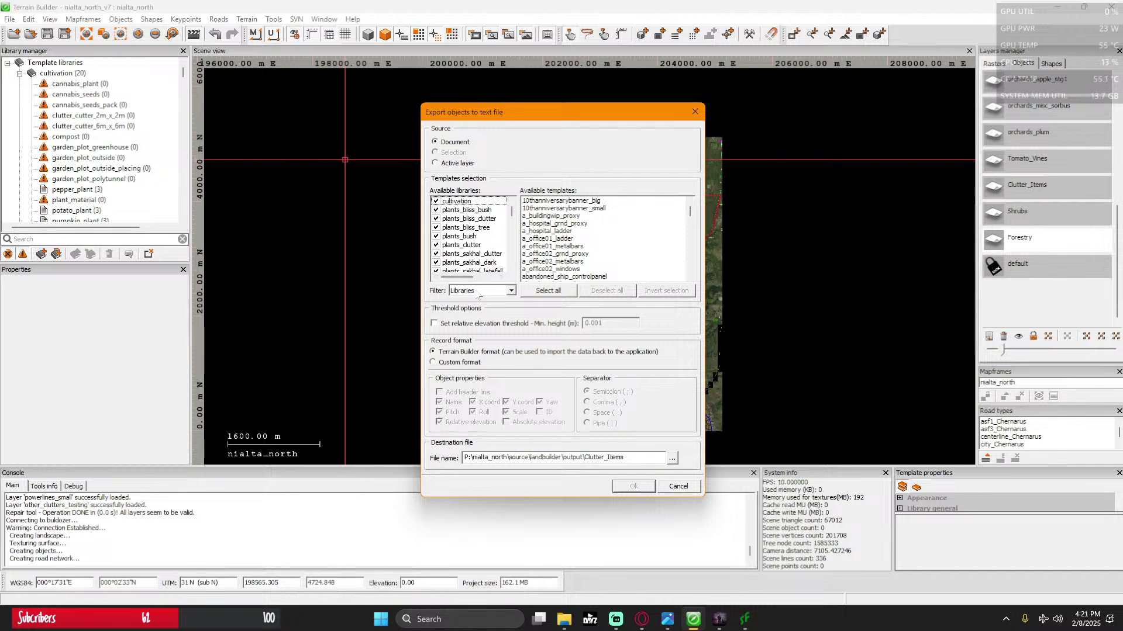
pyautogui.click(446, 164)
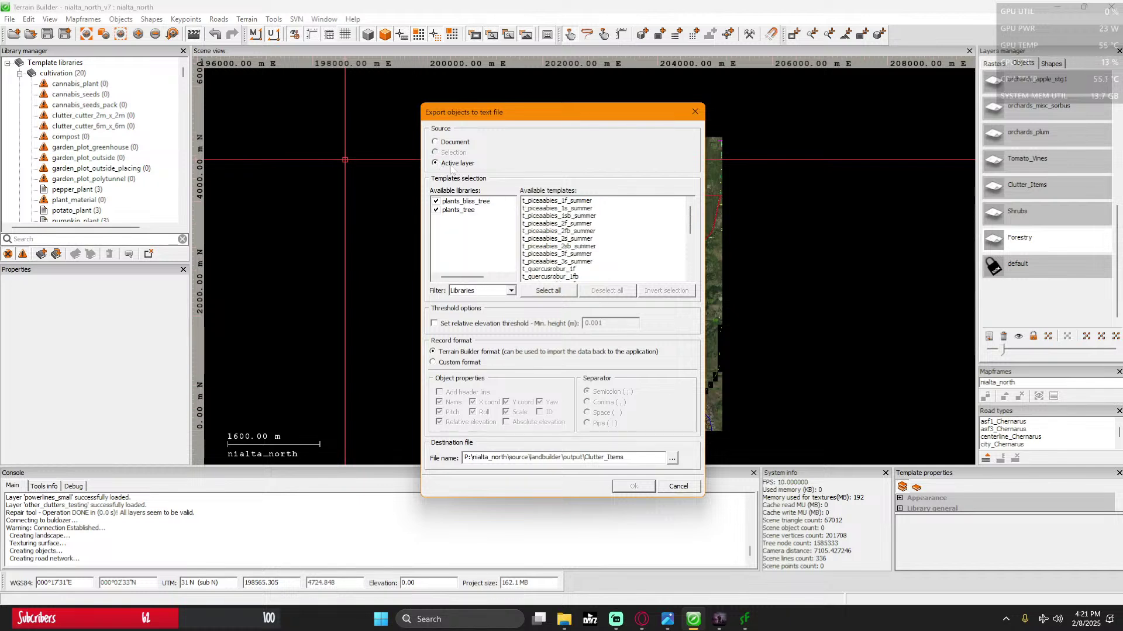
pyautogui.click(548, 291)
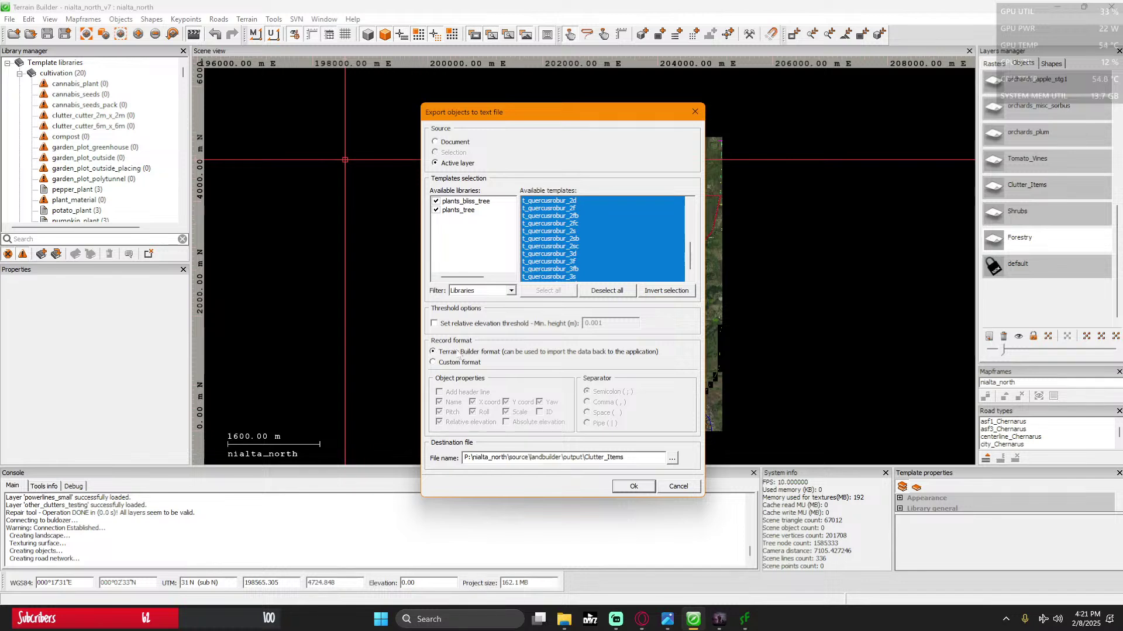
# Step: Browse for the export destination to the nialta_north\source\landbuilder\output folder
pyautogui.click(671, 460)
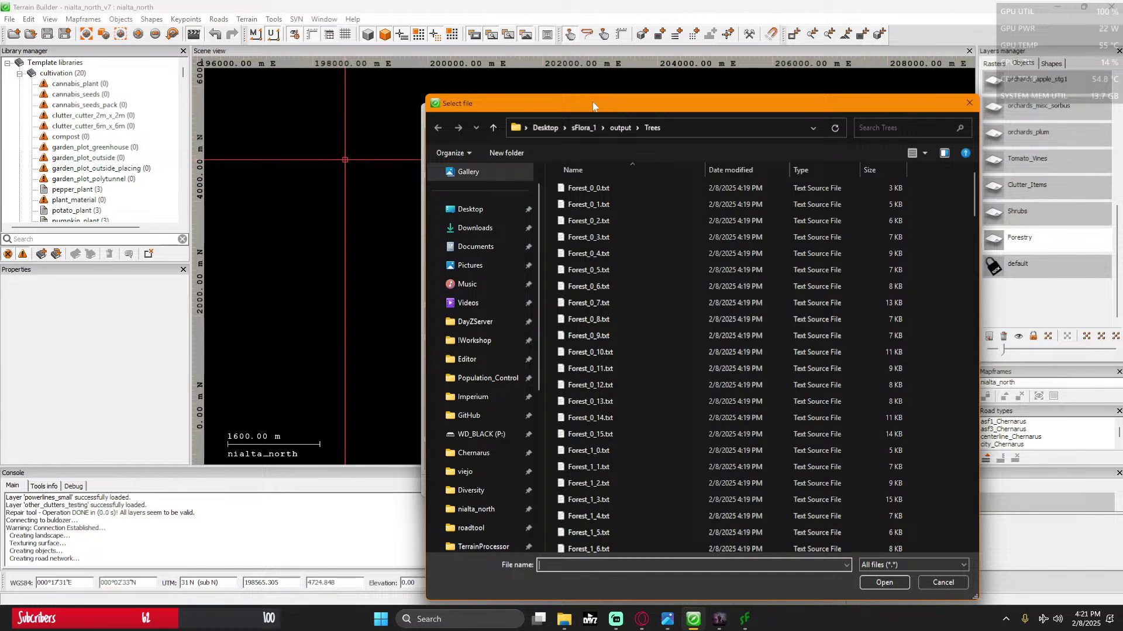
pyautogui.moveTo(592, 106); pyautogui.dragTo(529, 60)
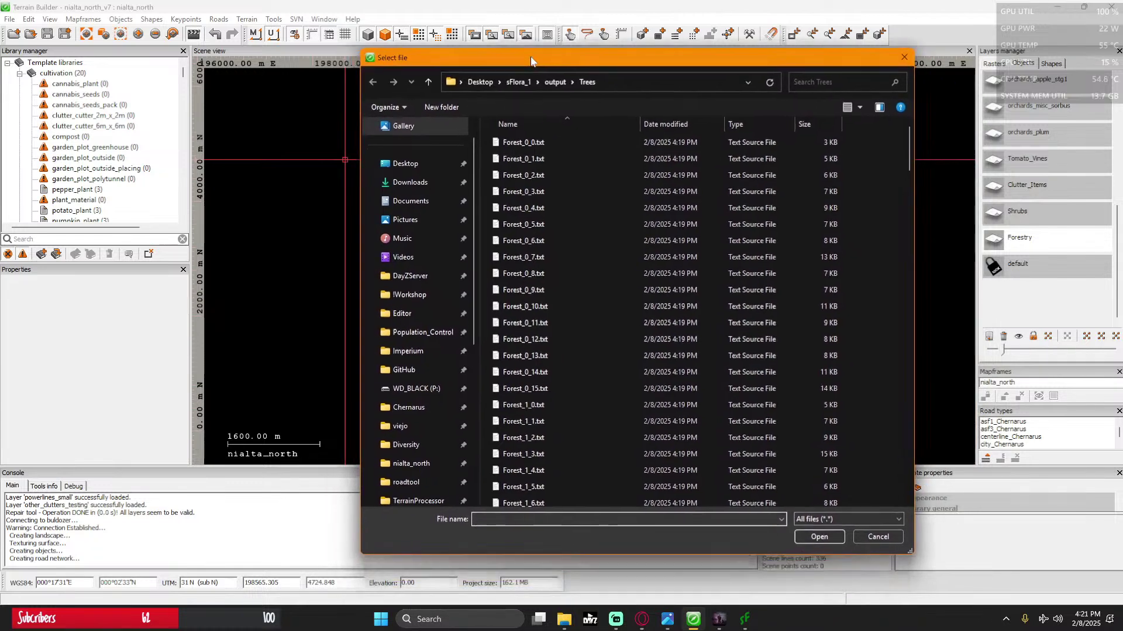
pyautogui.scroll(-4, 444, 322)
pyautogui.scroll(2, 432, 351)
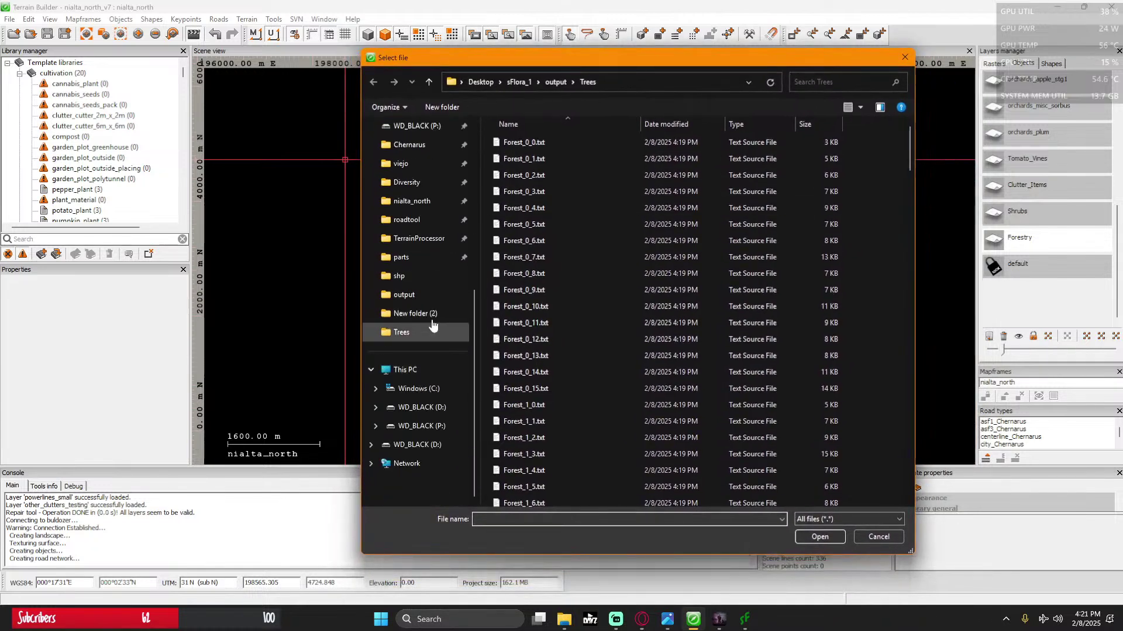
pyautogui.click(417, 202)
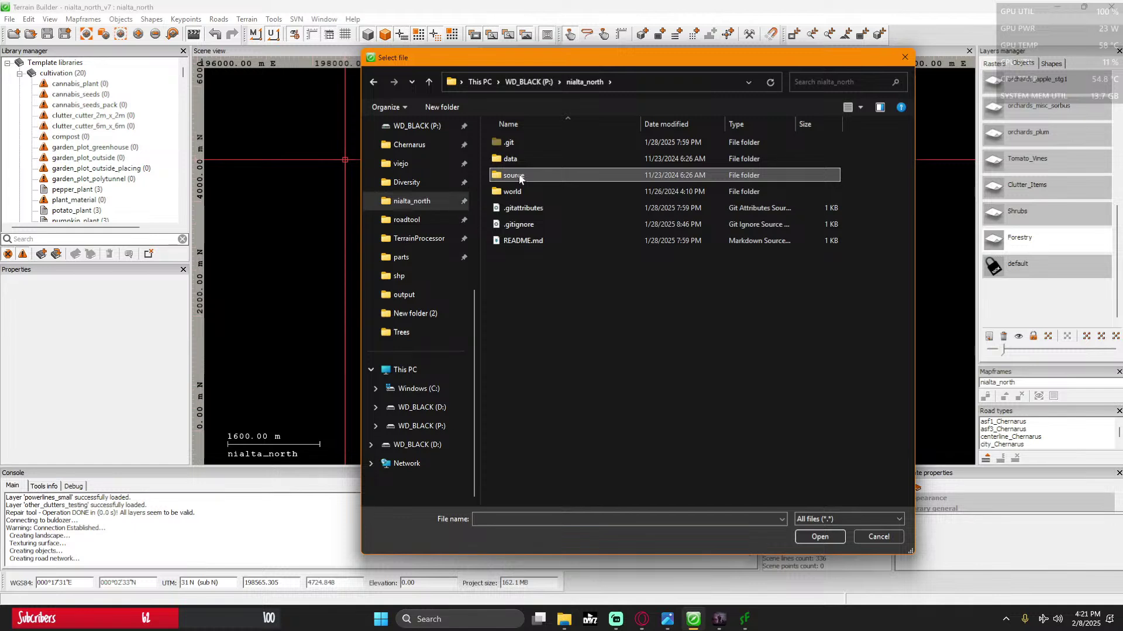
pyautogui.doubleClick(504, 176)
pyautogui.doubleClick(525, 209)
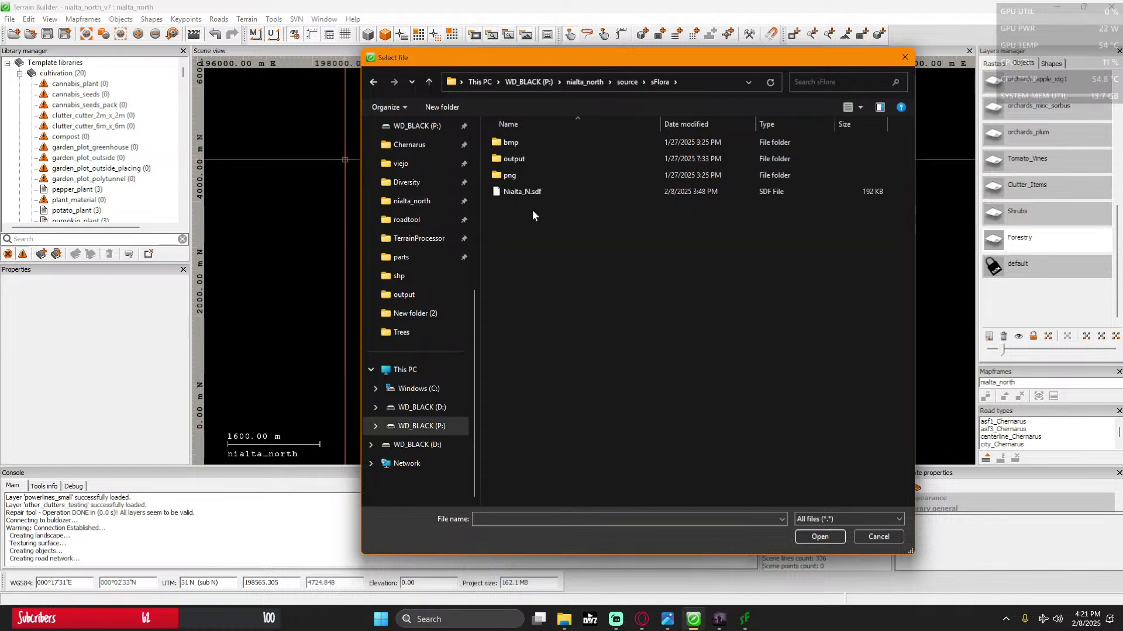
pyautogui.click(429, 82)
pyautogui.doubleClick(509, 142)
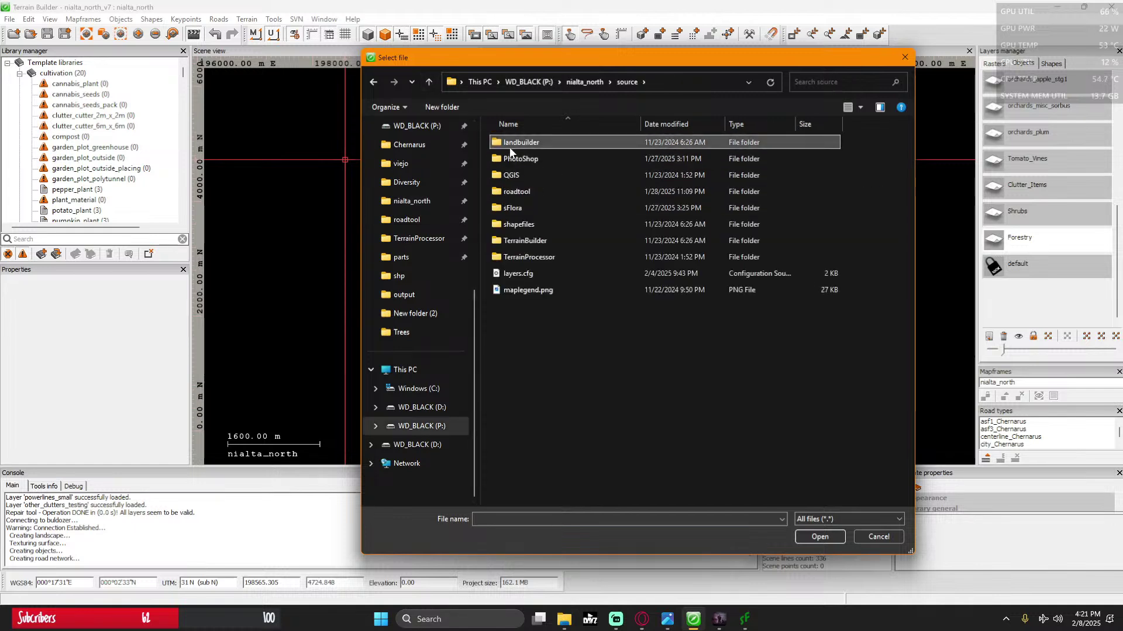
pyautogui.doubleClick(511, 145)
# Step: Name the destination file Forestry_layer_saved and export the Forestry objects in Terrain Builder format
pyautogui.click(514, 514)
pyautogui.click(515, 514)
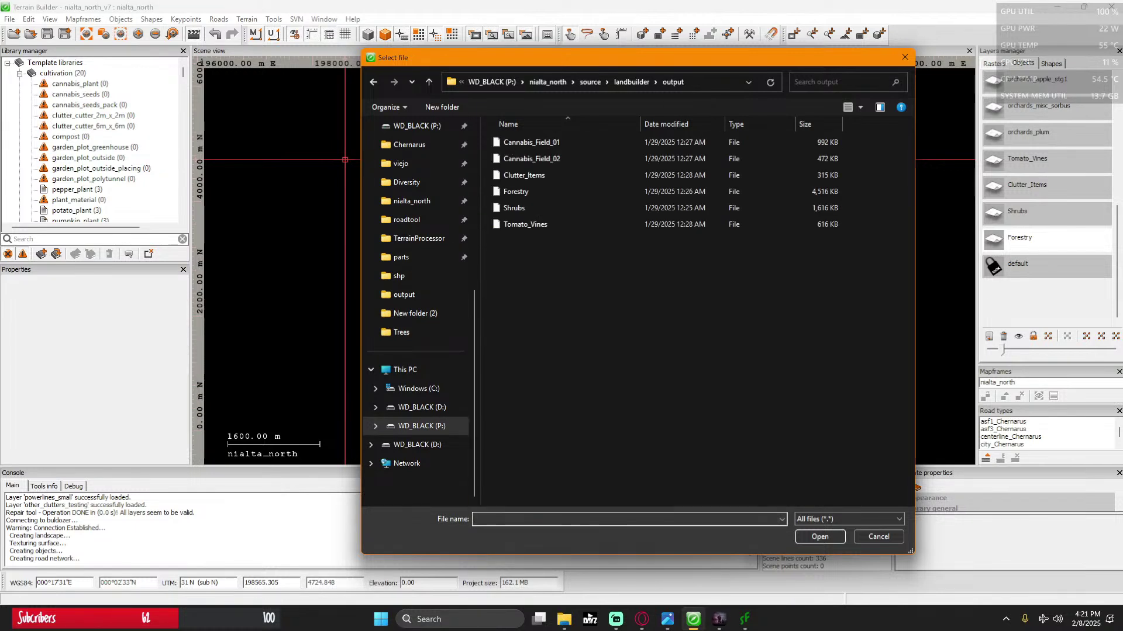
pyautogui.write('Forestr')
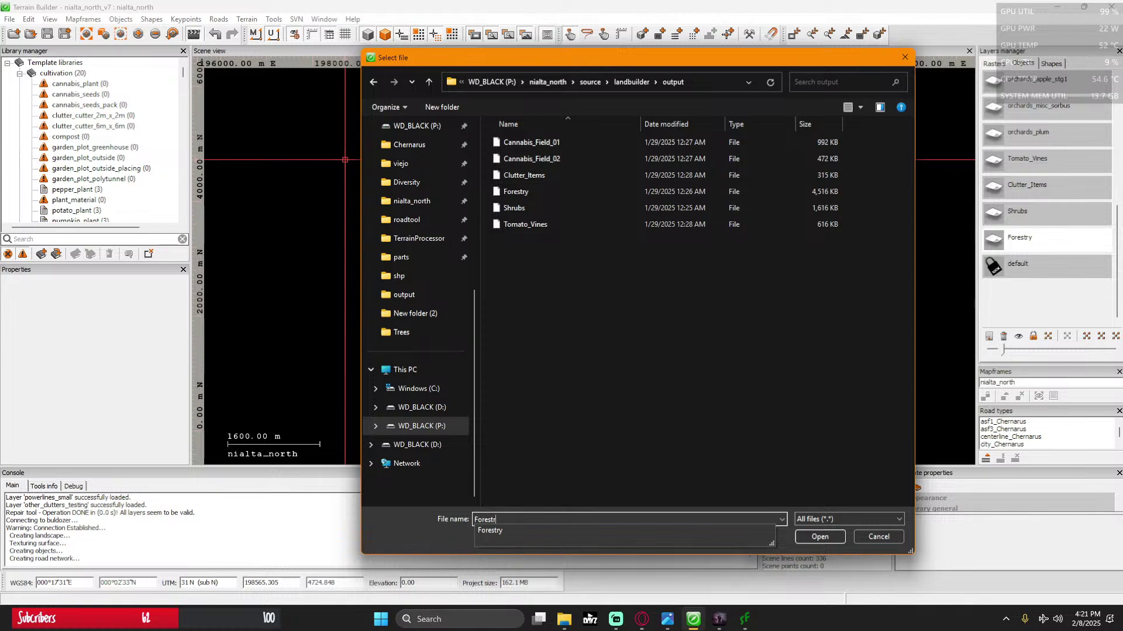
pyautogui.write('y)_')
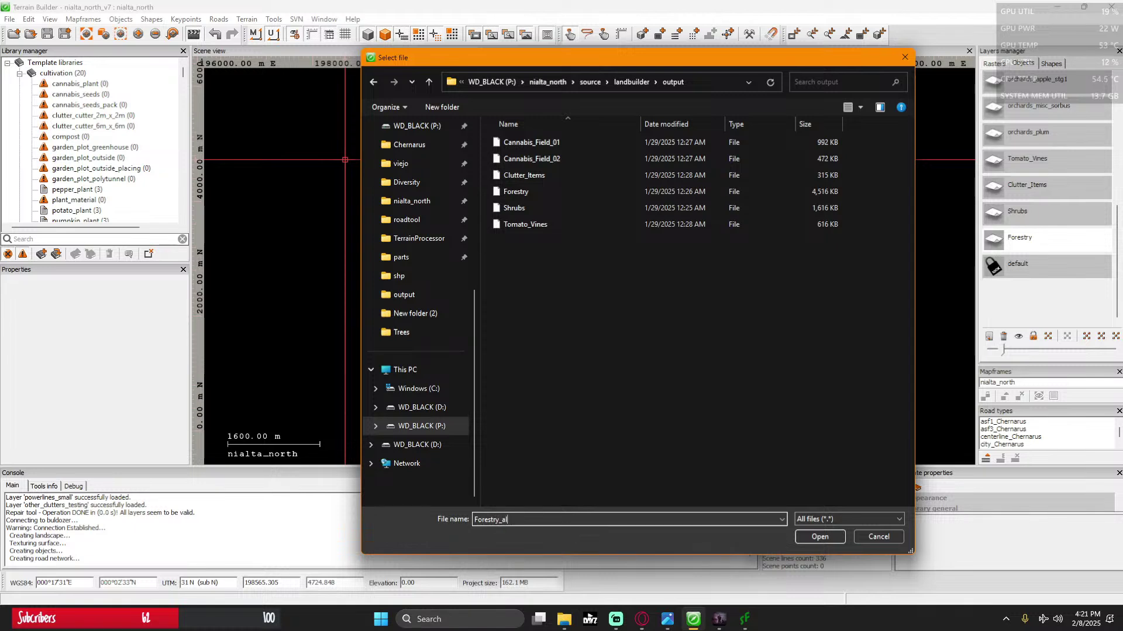
pyautogui.write('layer_saved')
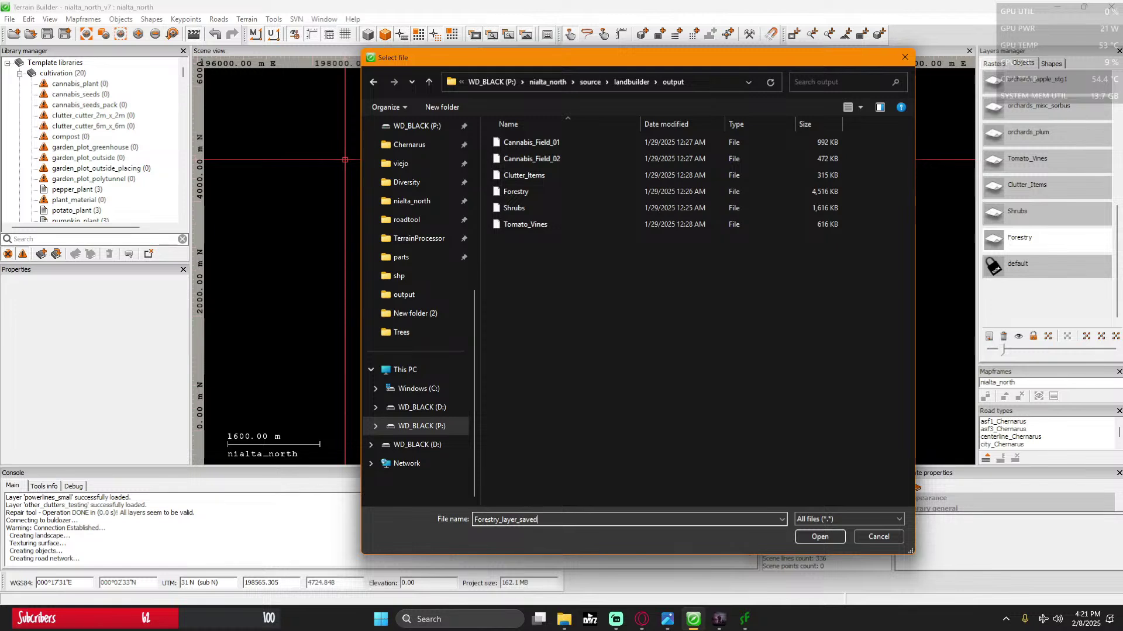
pyautogui.click(799, 537)
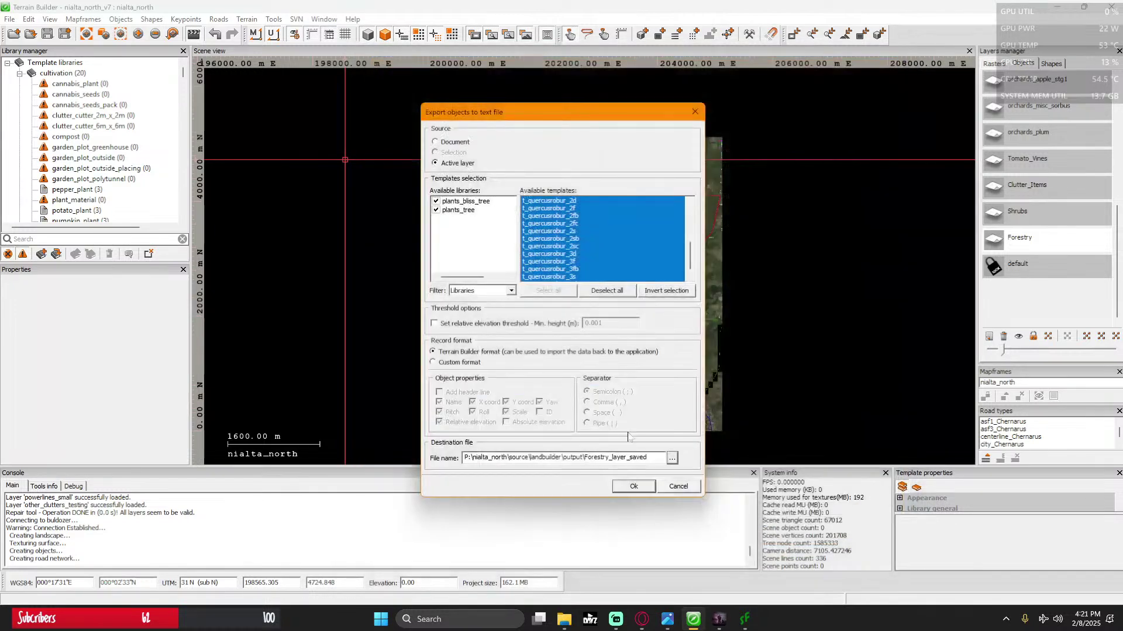
pyautogui.click(631, 489)
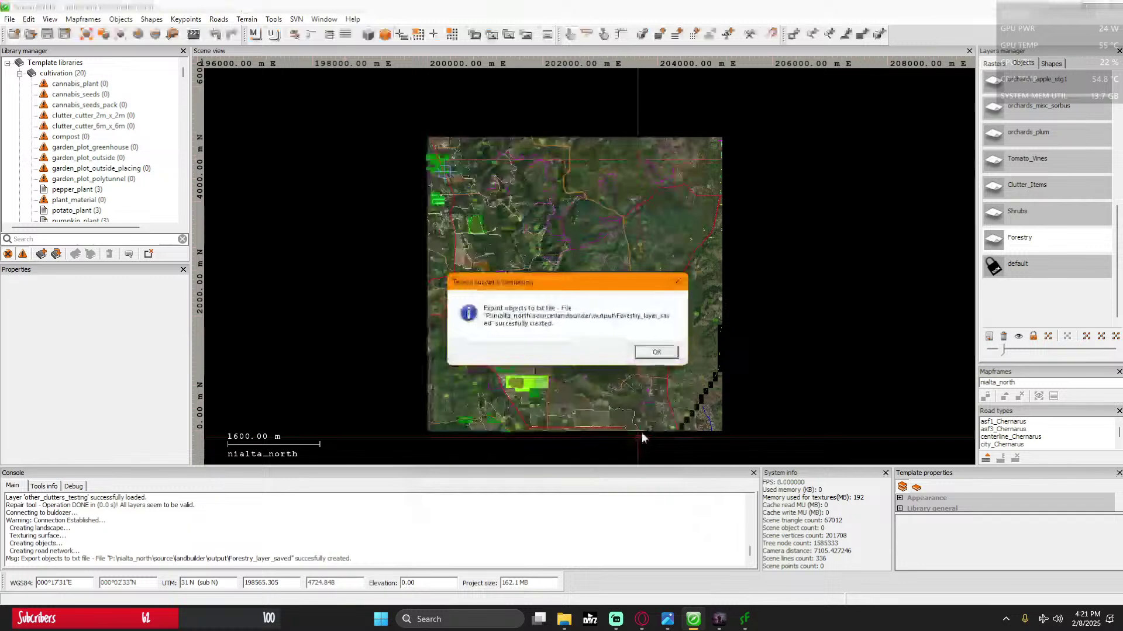
pyautogui.click(653, 351)
# Step: Remove the Forestry layer from the object layers and let Buldozer shut down automatically
pyautogui.rightClick(1036, 239)
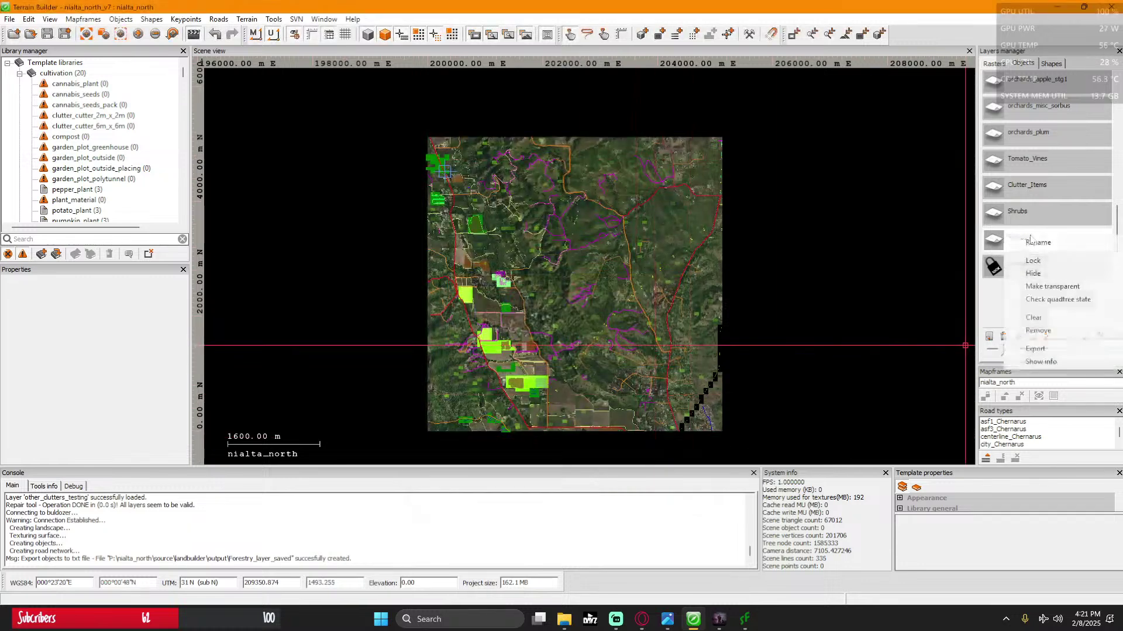
pyautogui.click(1043, 332)
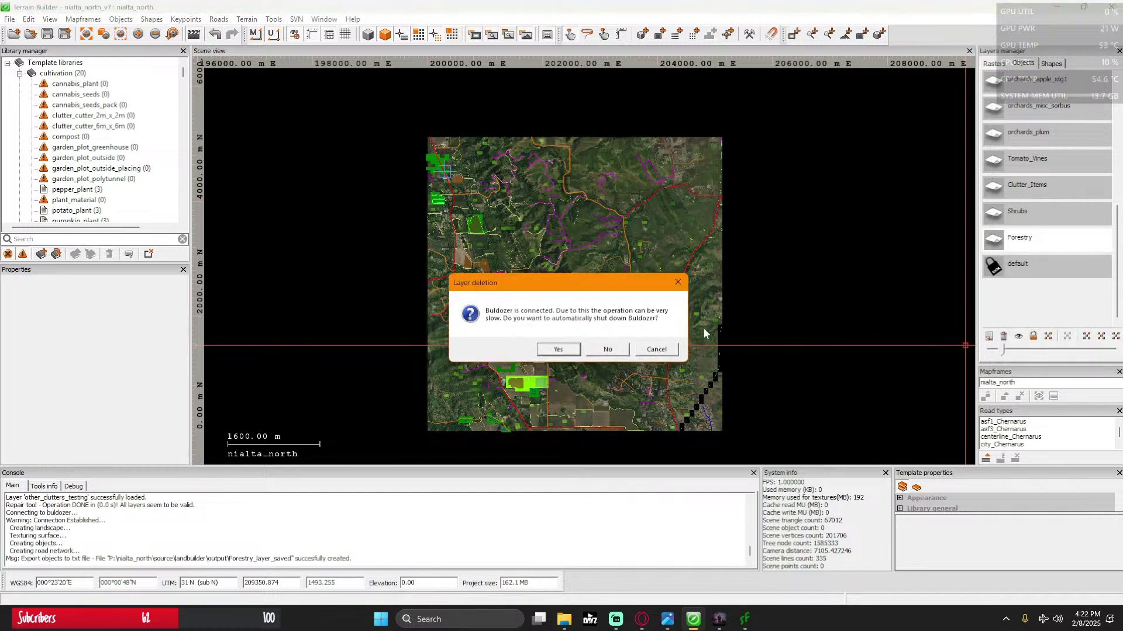
pyautogui.click(559, 349)
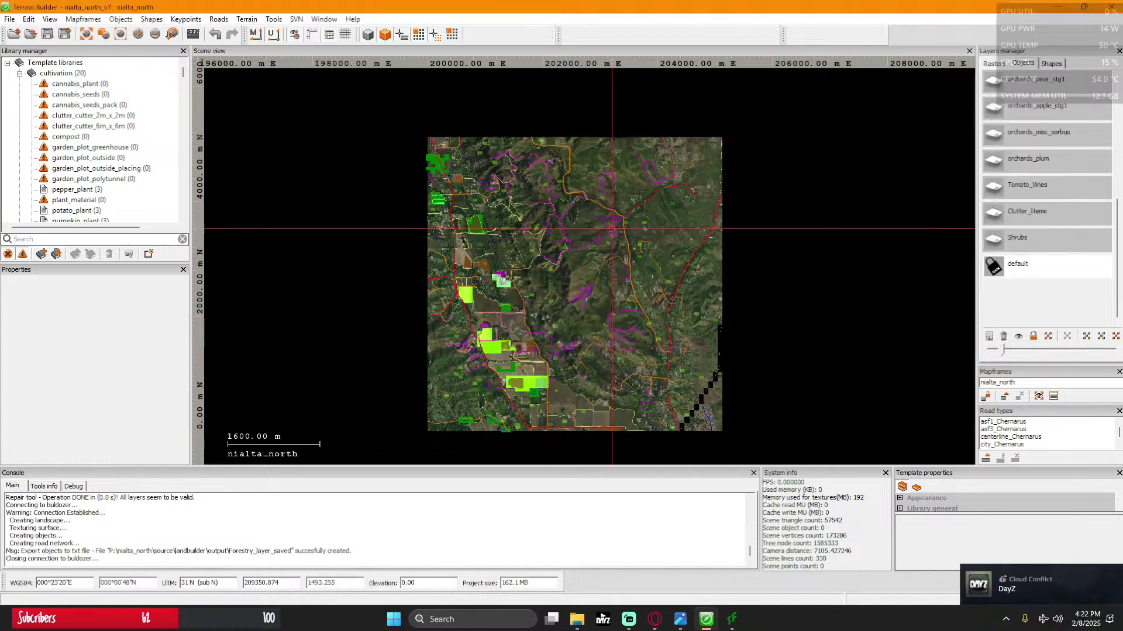
# Step: Hide the Shrubs and Clutter_Items object layers and inspect the terrain for leftover objects
pyautogui.scroll(3, 553, 272)
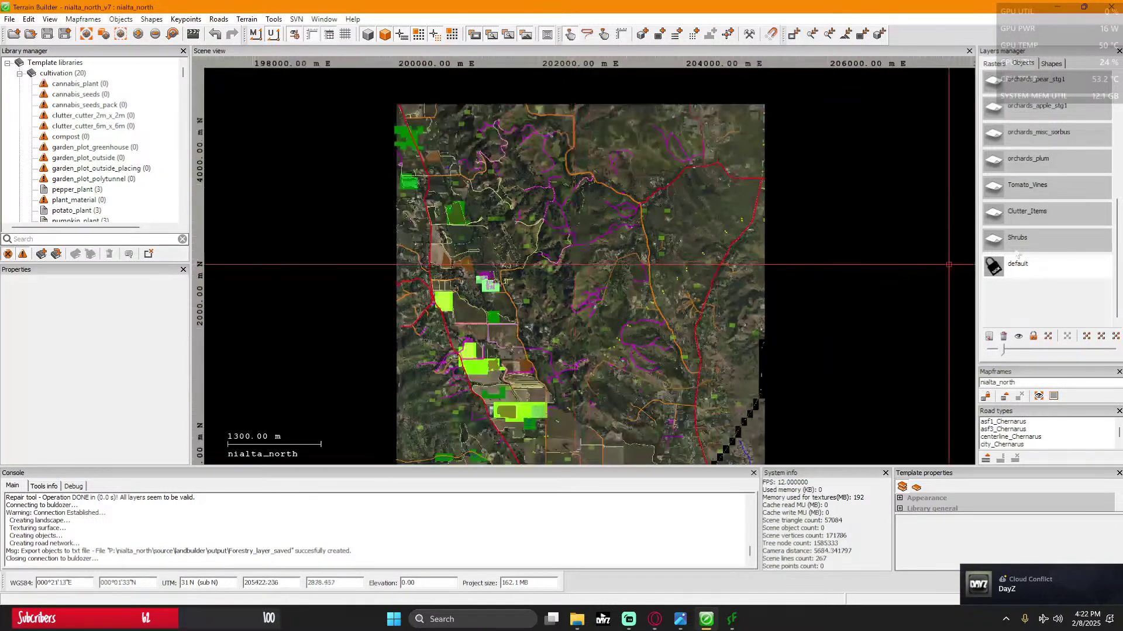
pyautogui.rightClick(1020, 263)
pyautogui.click(1048, 286)
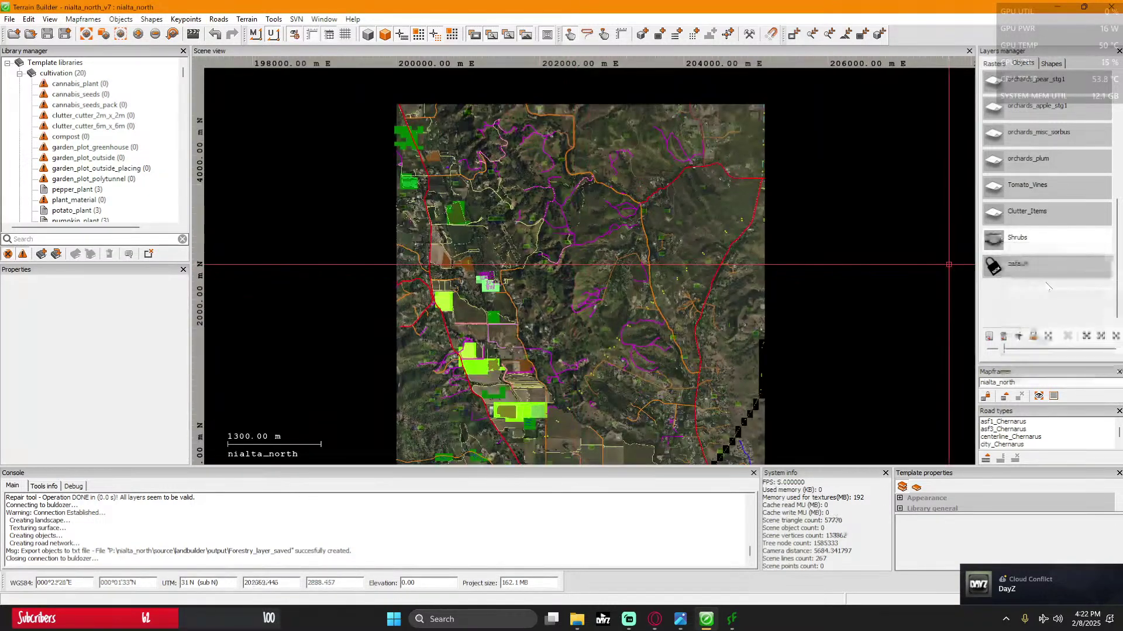
pyautogui.scroll(5, 584, 263)
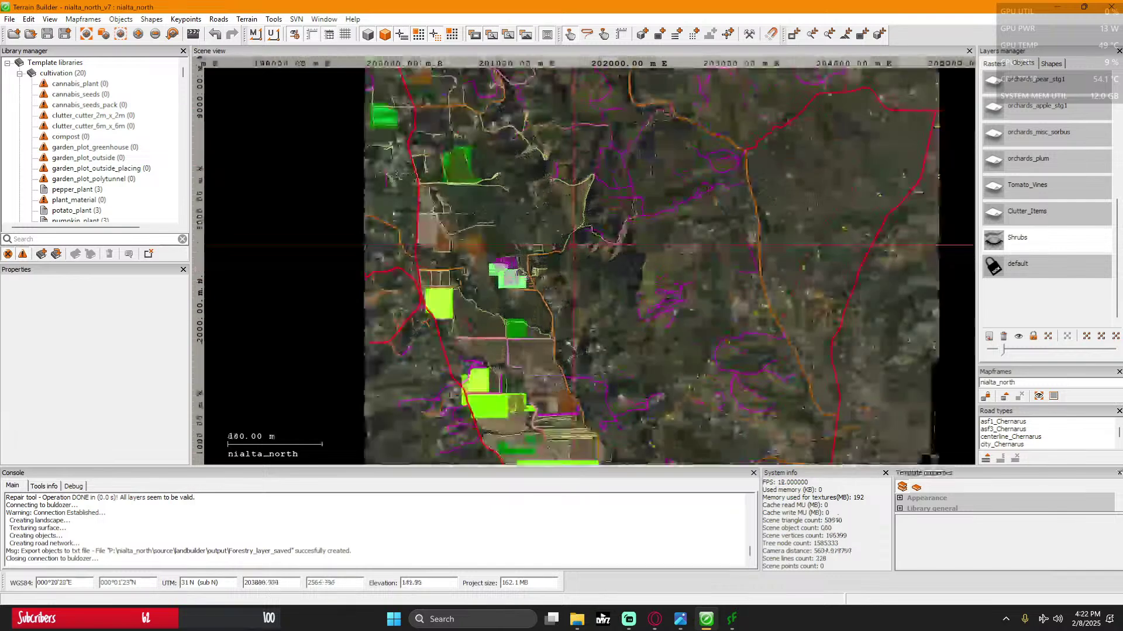
pyautogui.scroll(-3, 538, 241)
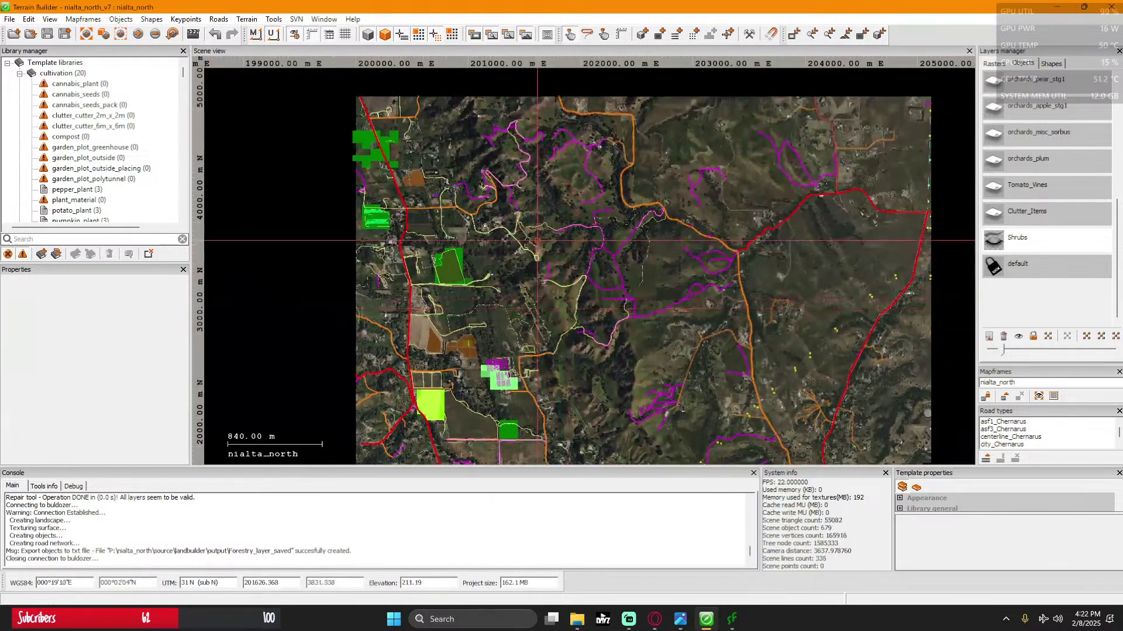
pyautogui.scroll(5, 539, 240)
pyautogui.scroll(-3, 597, 226)
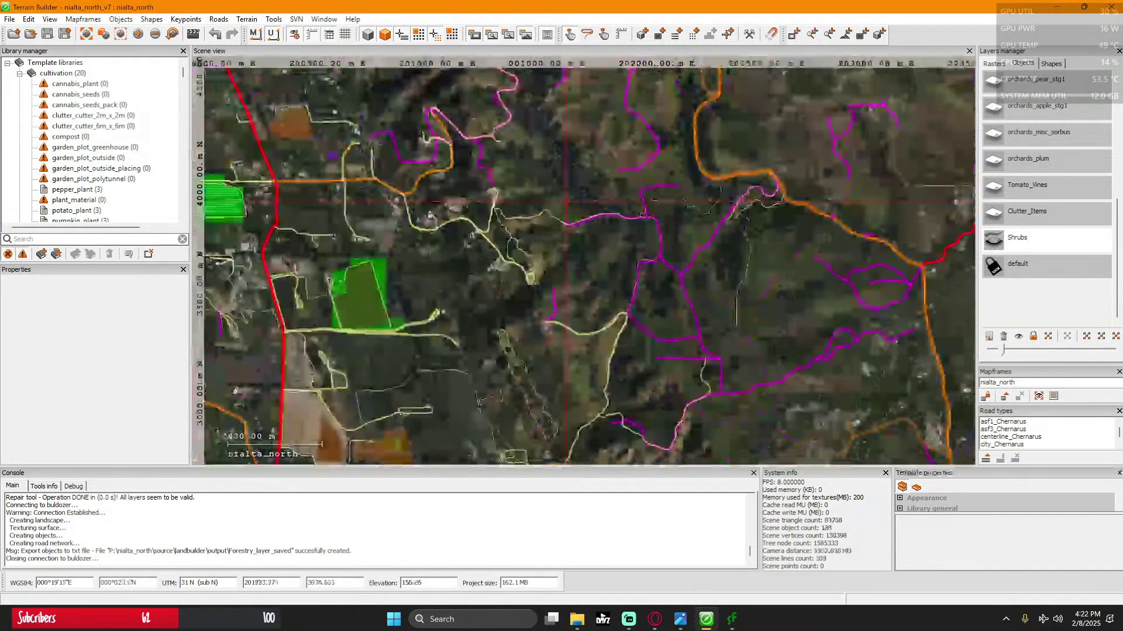
pyautogui.scroll(-3, 567, 203)
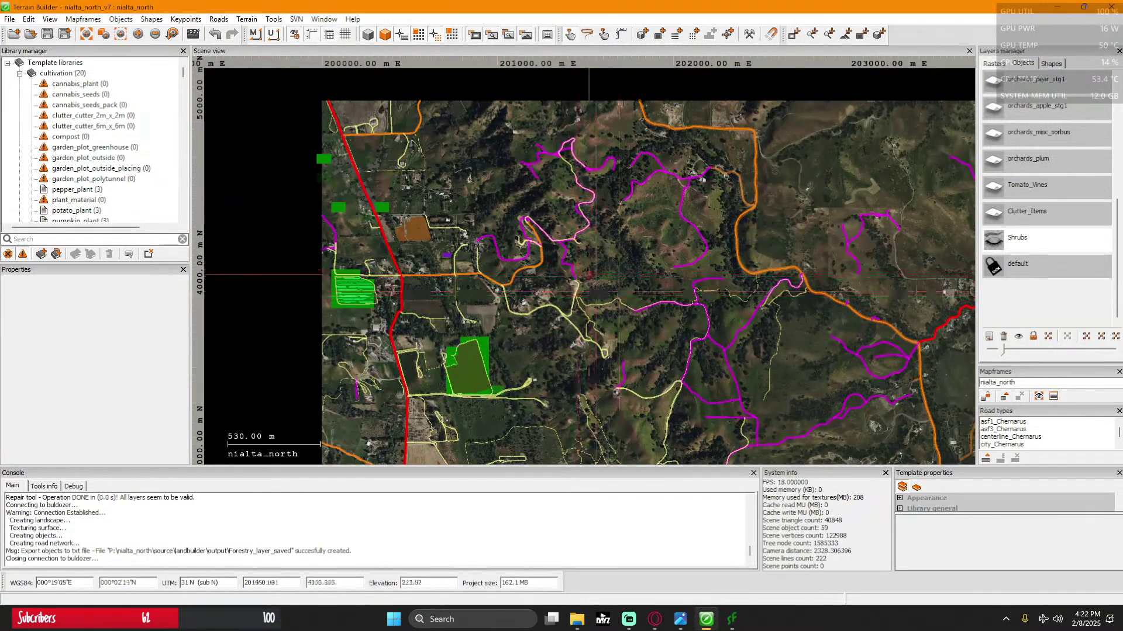
pyautogui.rightClick(1006, 160)
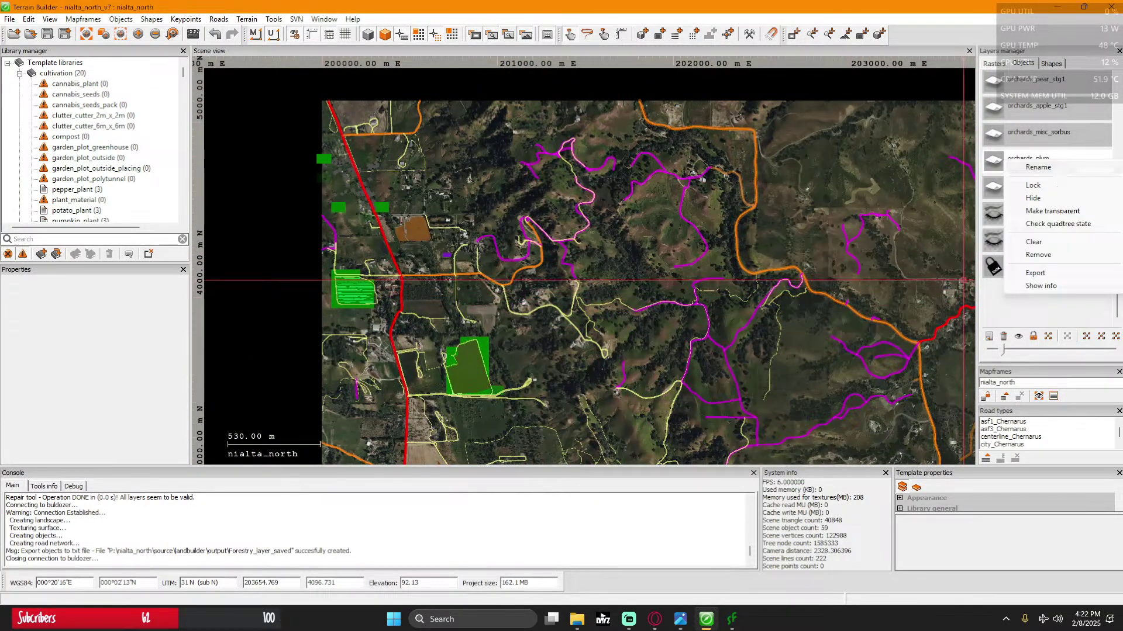
pyautogui.click(1040, 305)
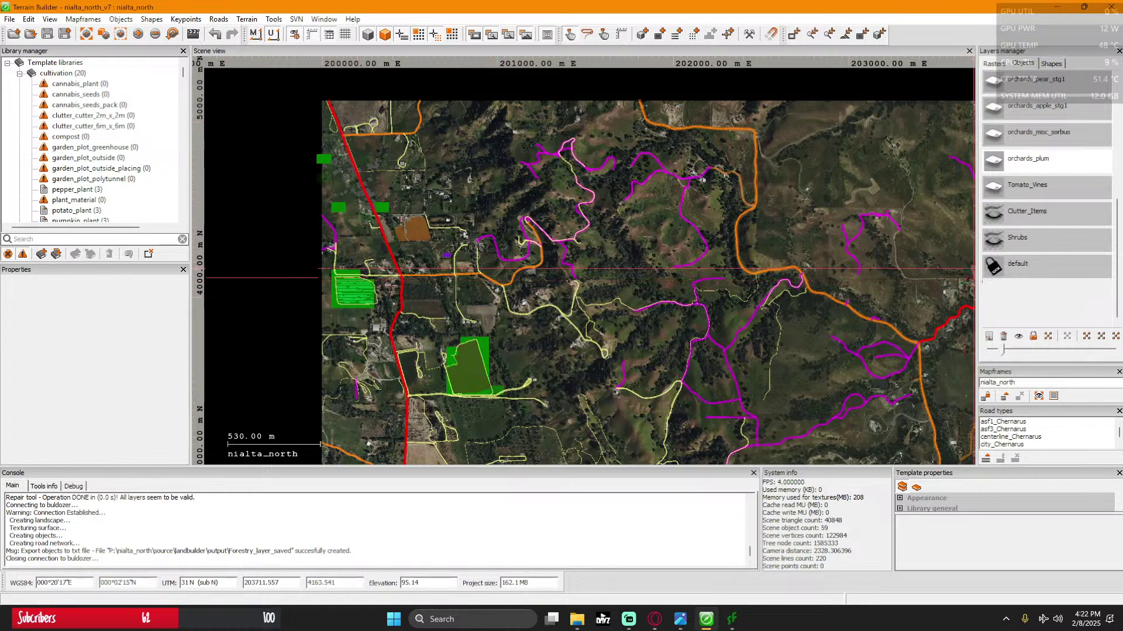
# Step: Hide all object layers, look over the bare nialta_north map, and show all the layers again
pyautogui.click(1086, 336)
pyautogui.scroll(-3, 650, 264)
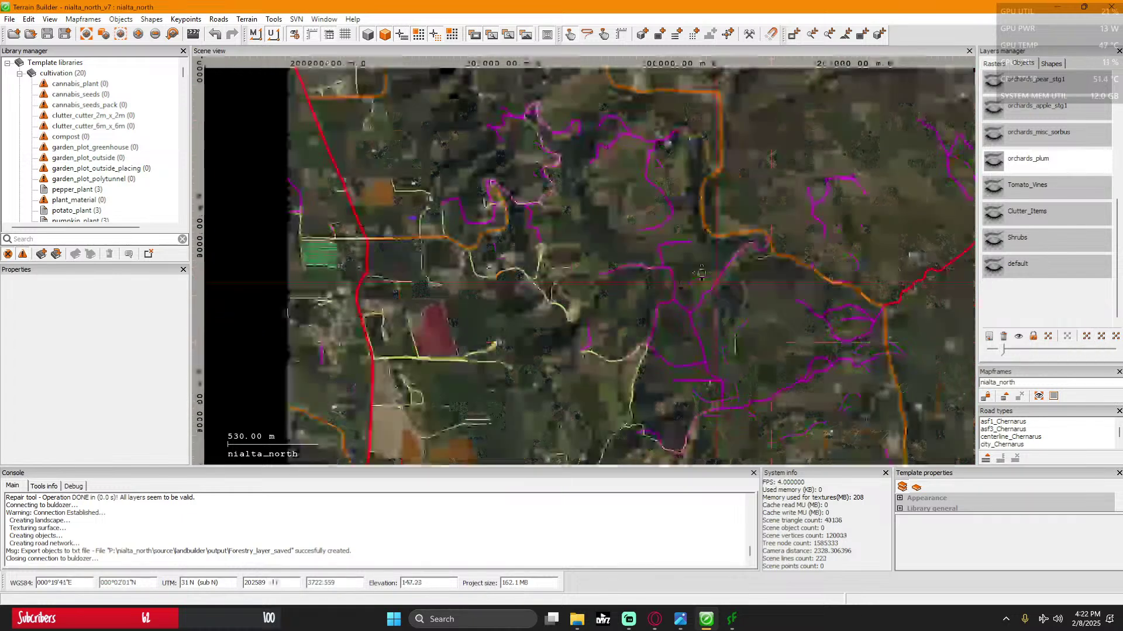
pyautogui.scroll(-2, 650, 264)
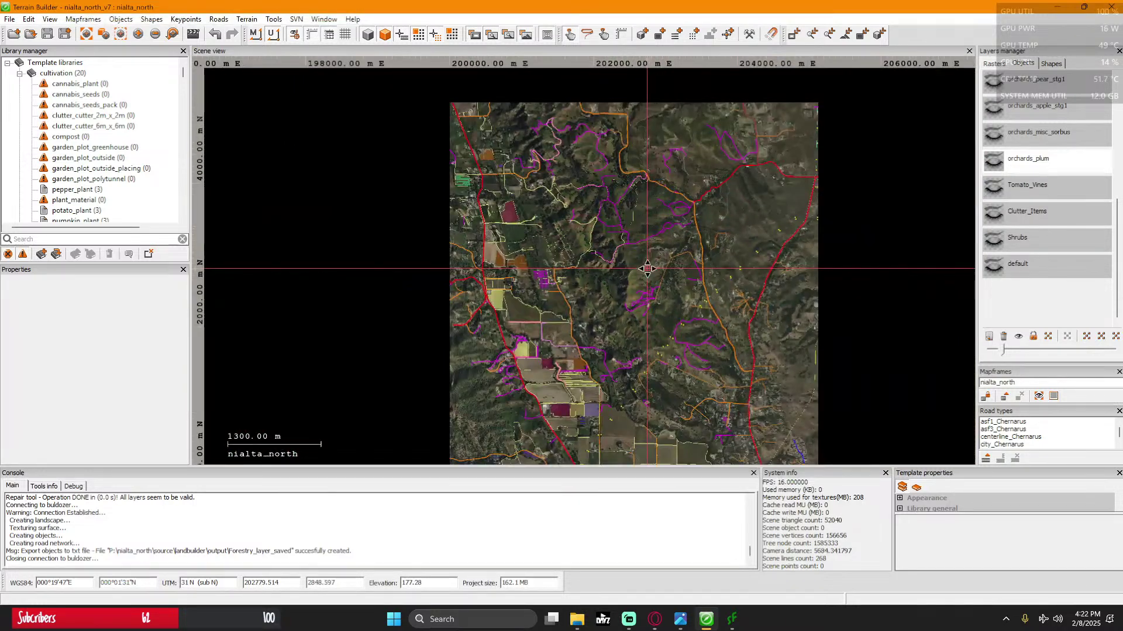
pyautogui.click(1101, 336)
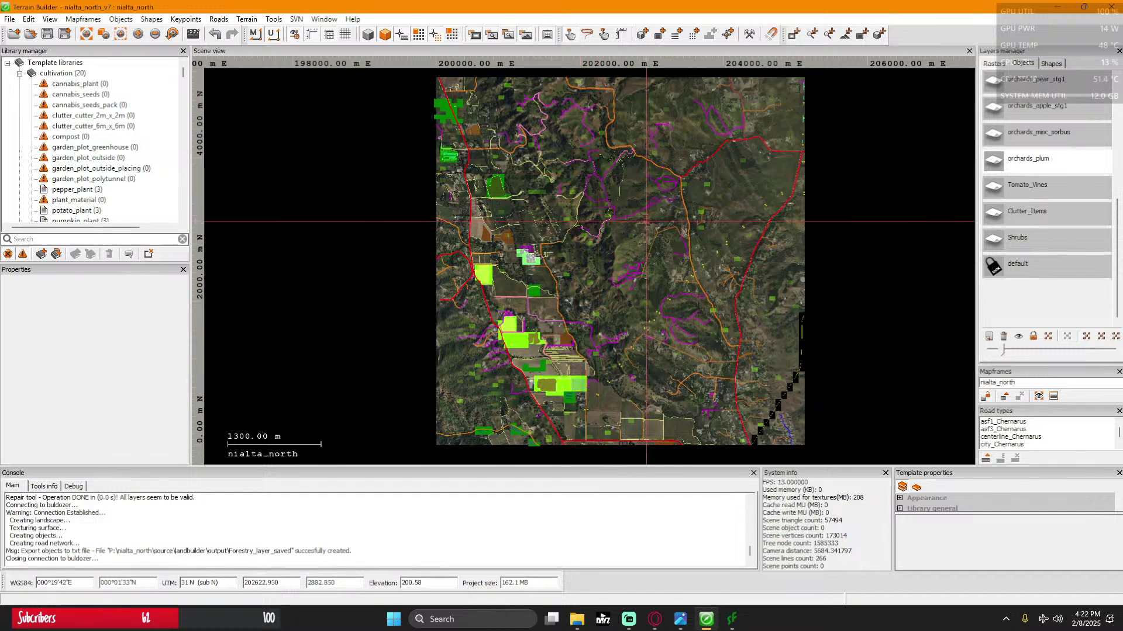
# Step: Hide the Shrubs object layer and inspect the northwestern part of the map
pyautogui.rightClick(1032, 235)
pyautogui.click(1032, 271)
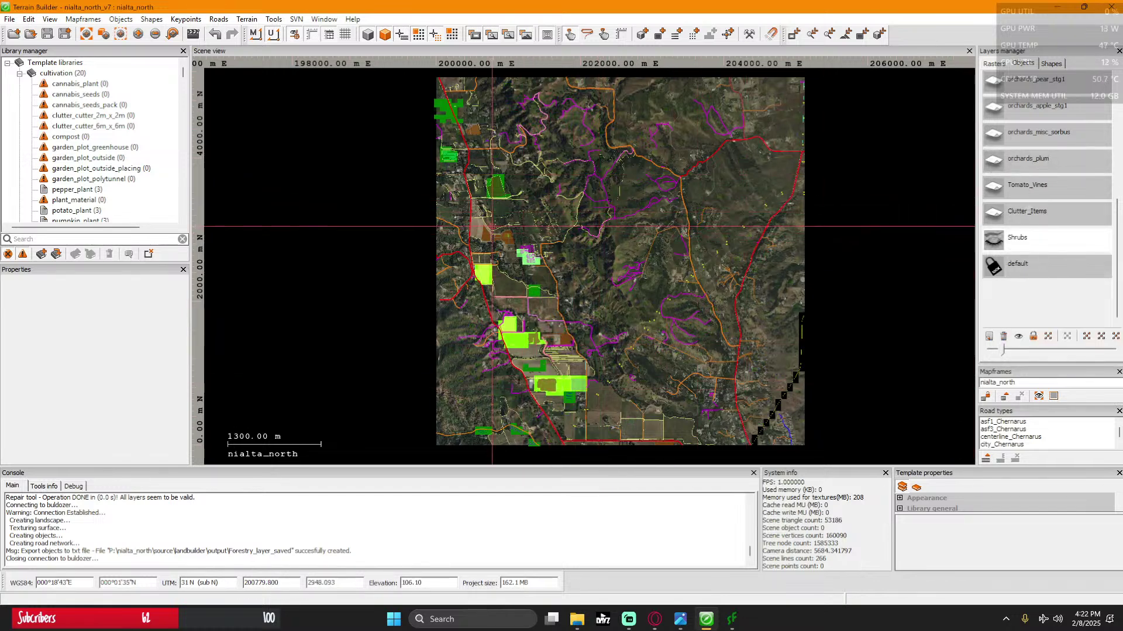
pyautogui.scroll(5, 492, 226)
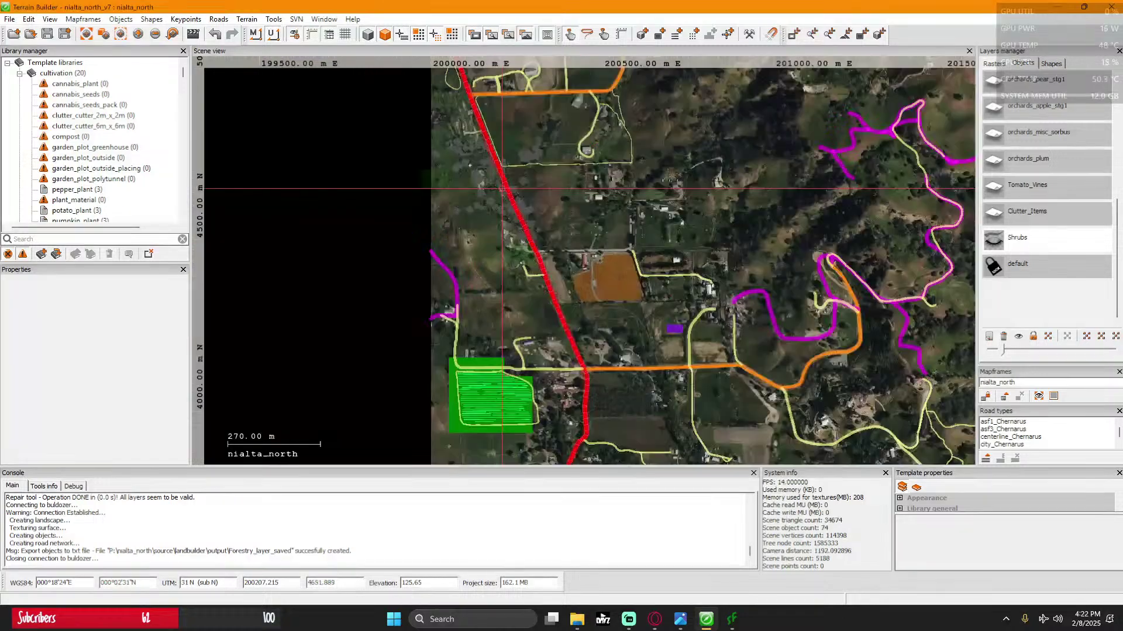
# Step: Clear all objects from the sFlora_Guide object layer
pyautogui.scroll(3, 1036, 150)
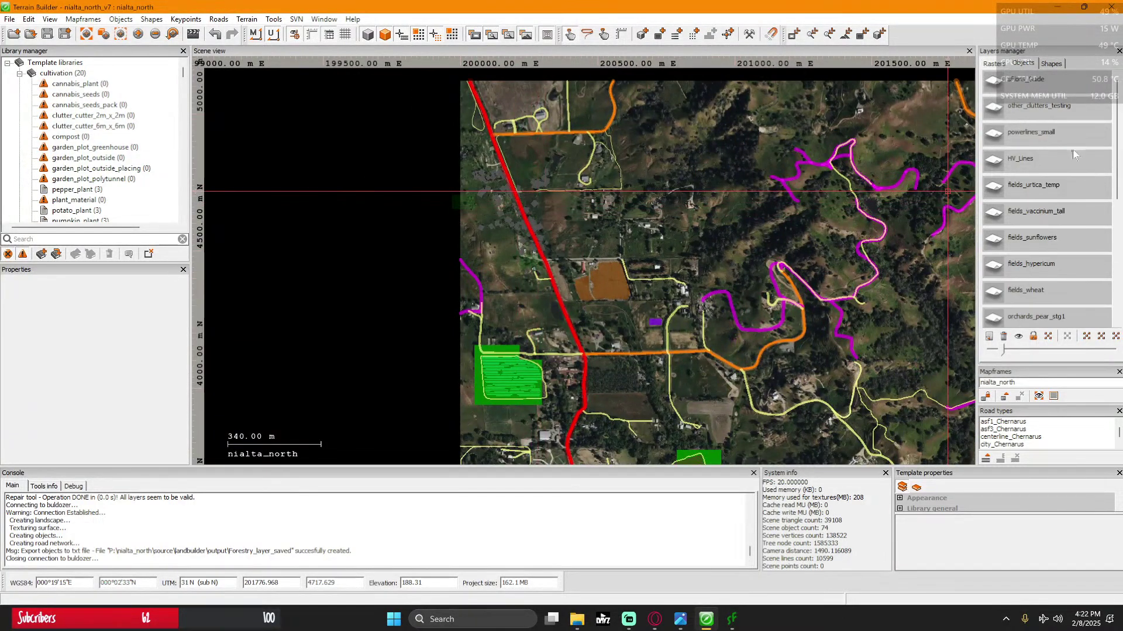
pyautogui.rightClick(1028, 87)
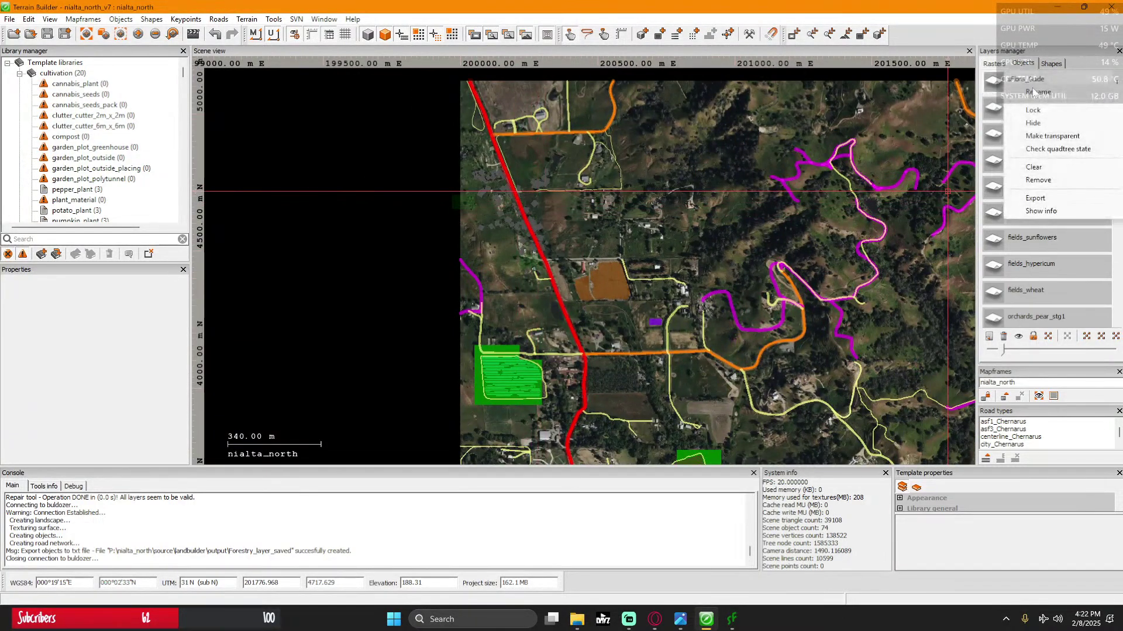
pyautogui.click(1050, 184)
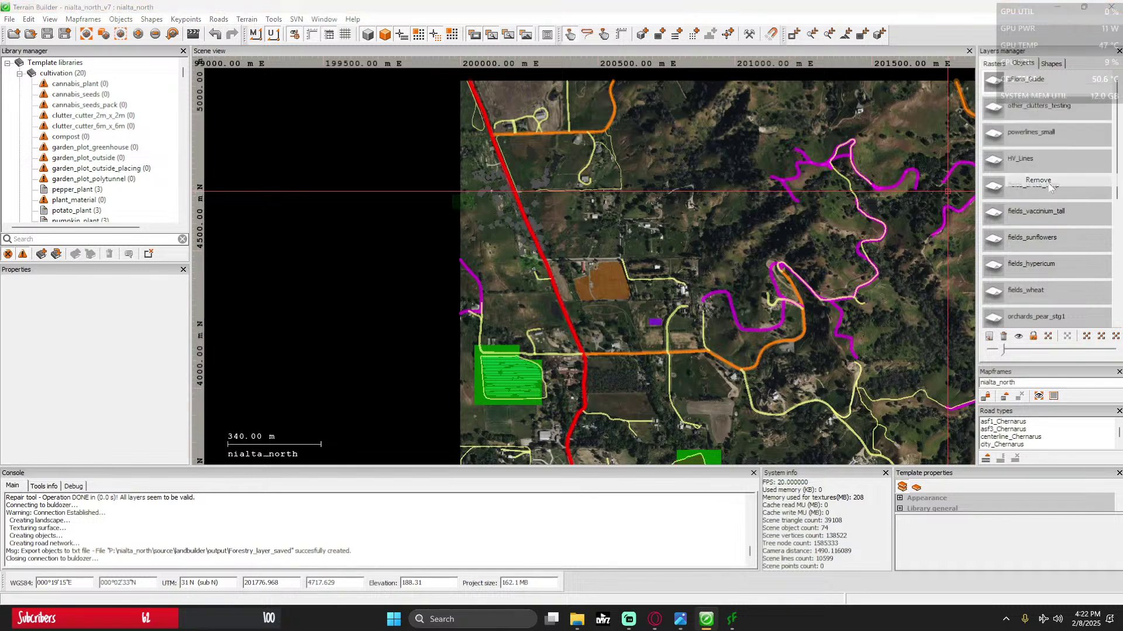
pyautogui.rightClick(1032, 87)
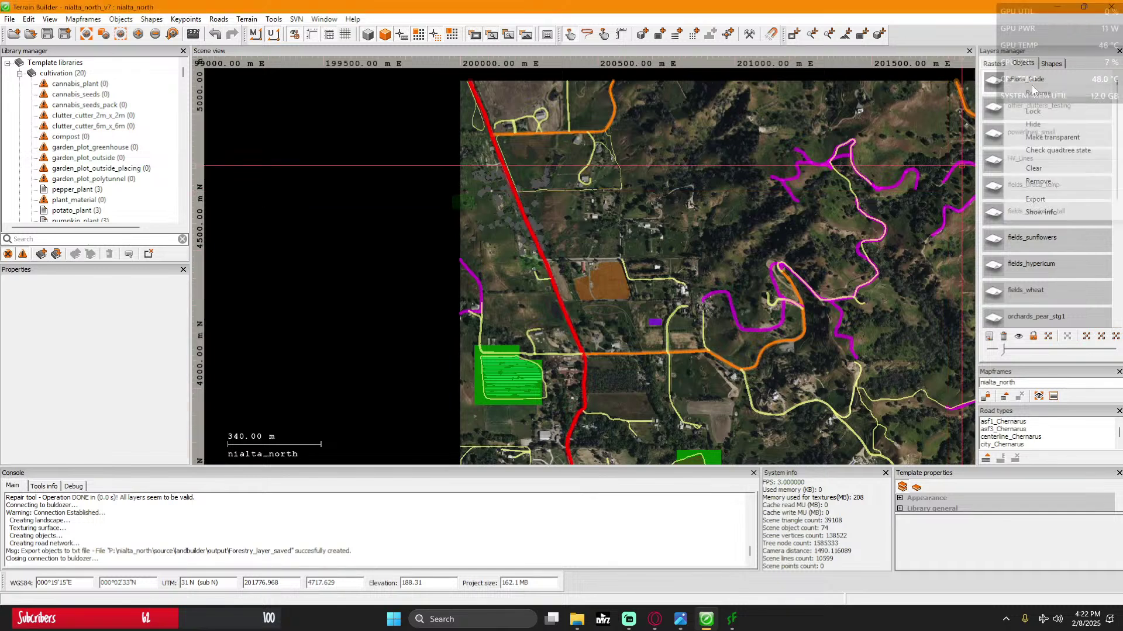
pyautogui.click(1034, 168)
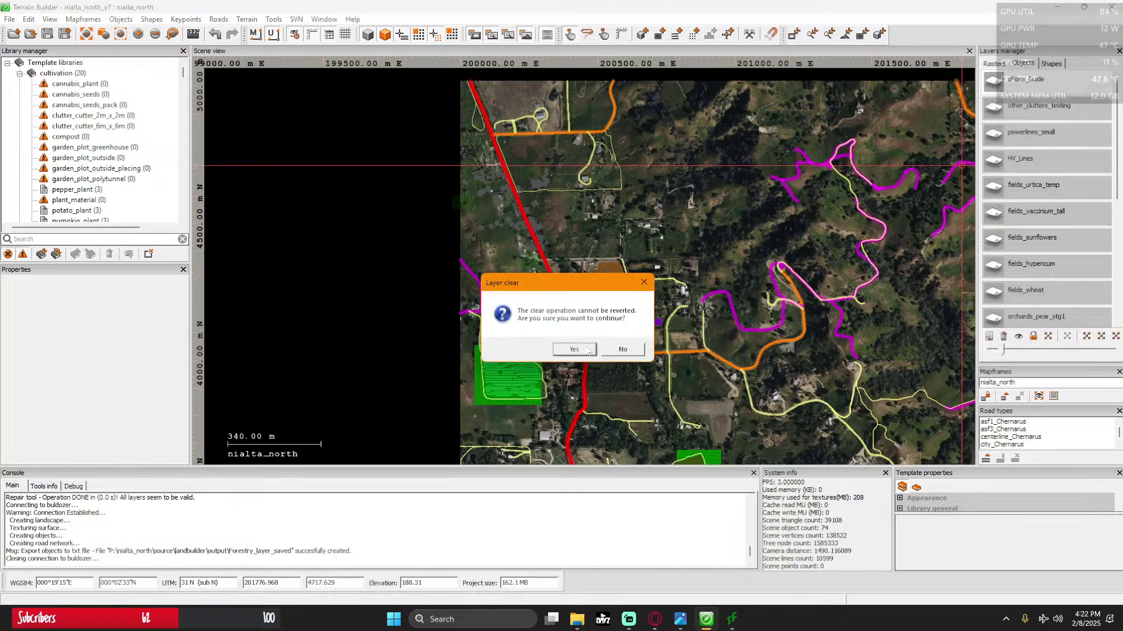
pyautogui.click(586, 349)
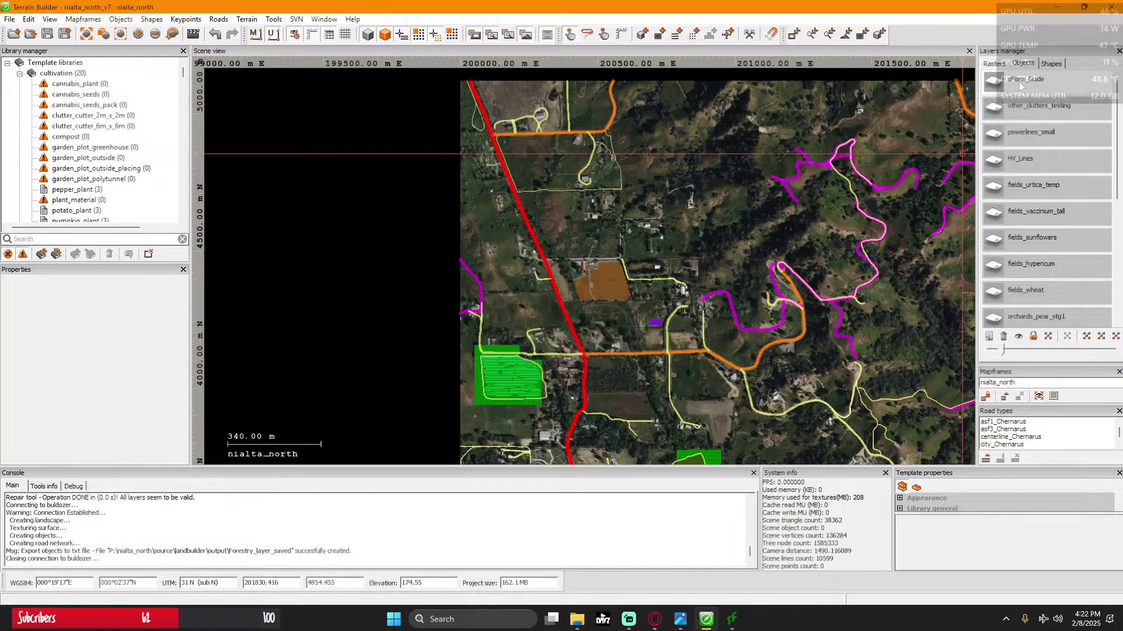
# Step: Switch the map rulers to local coordinates starting at 0 and open the file selection for an object import
pyautogui.scroll(-2, 648, 243)
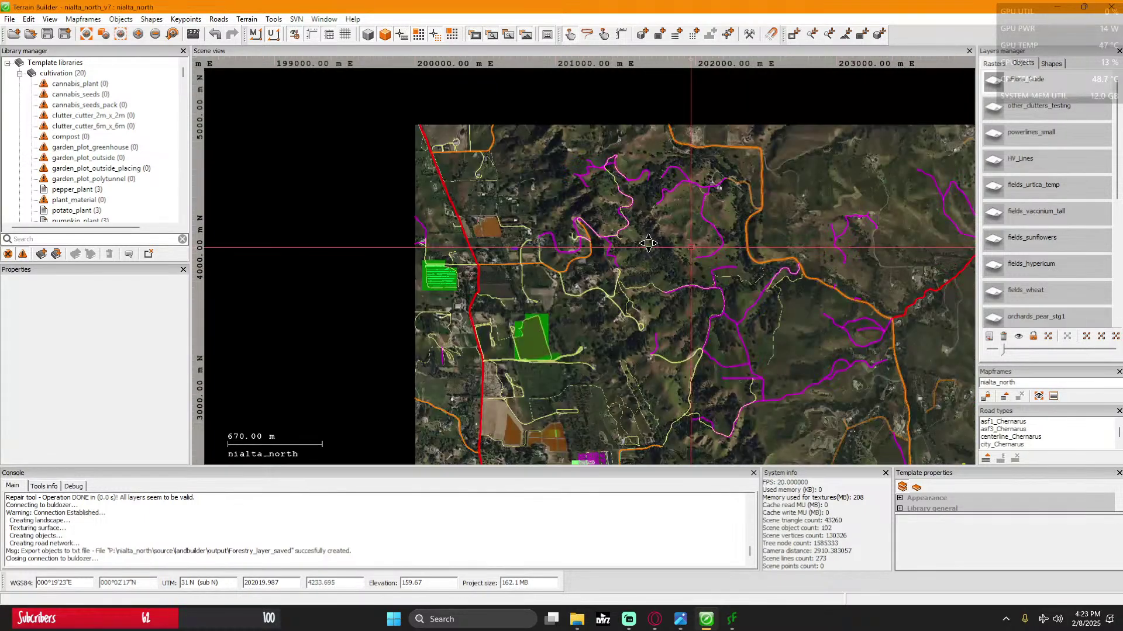
pyautogui.scroll(-1, 648, 243)
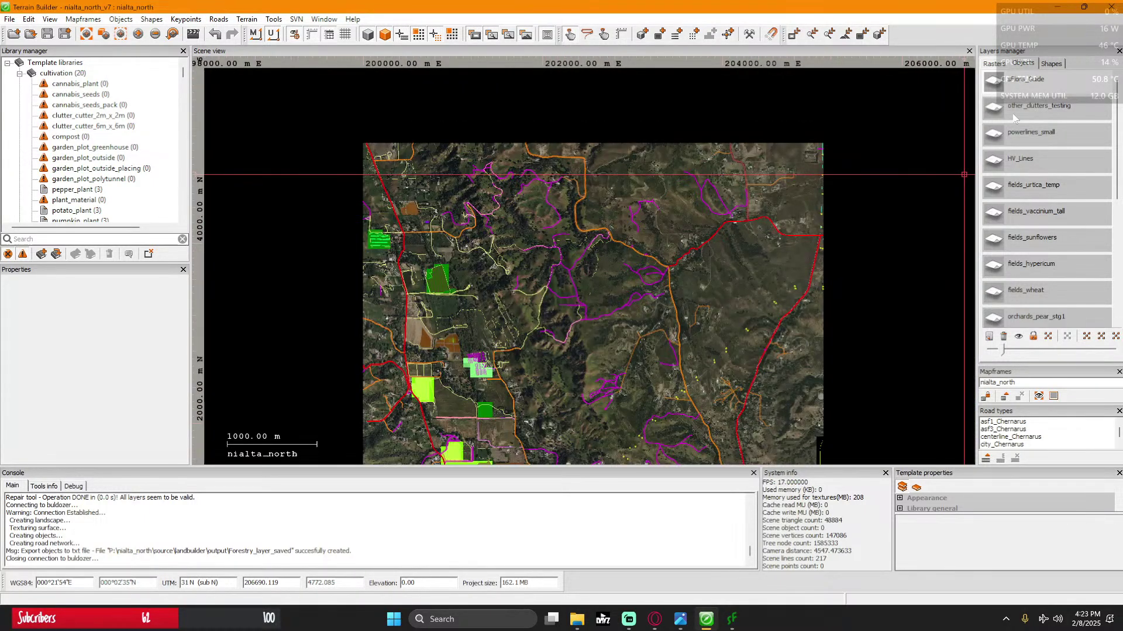
pyautogui.click(294, 35)
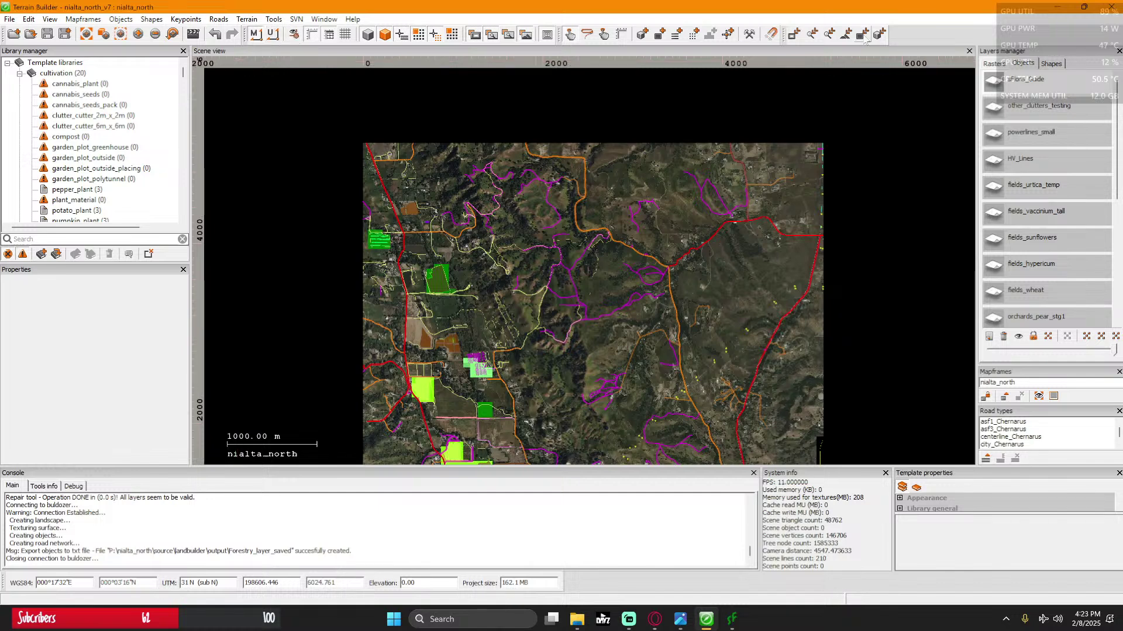
pyautogui.click(863, 35)
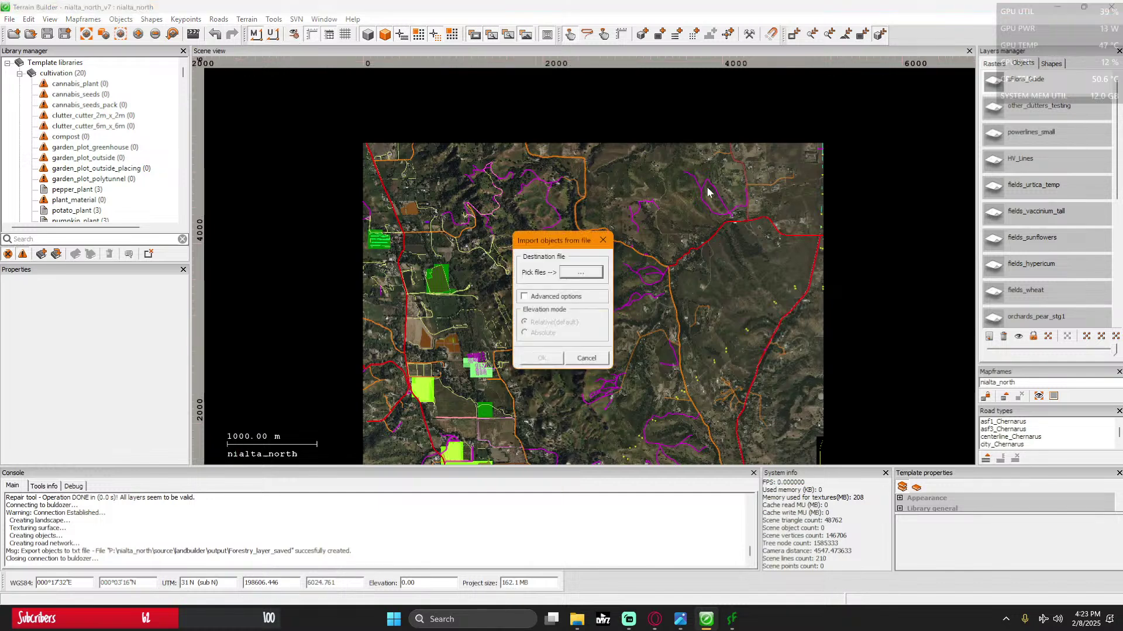
pyautogui.click(579, 272)
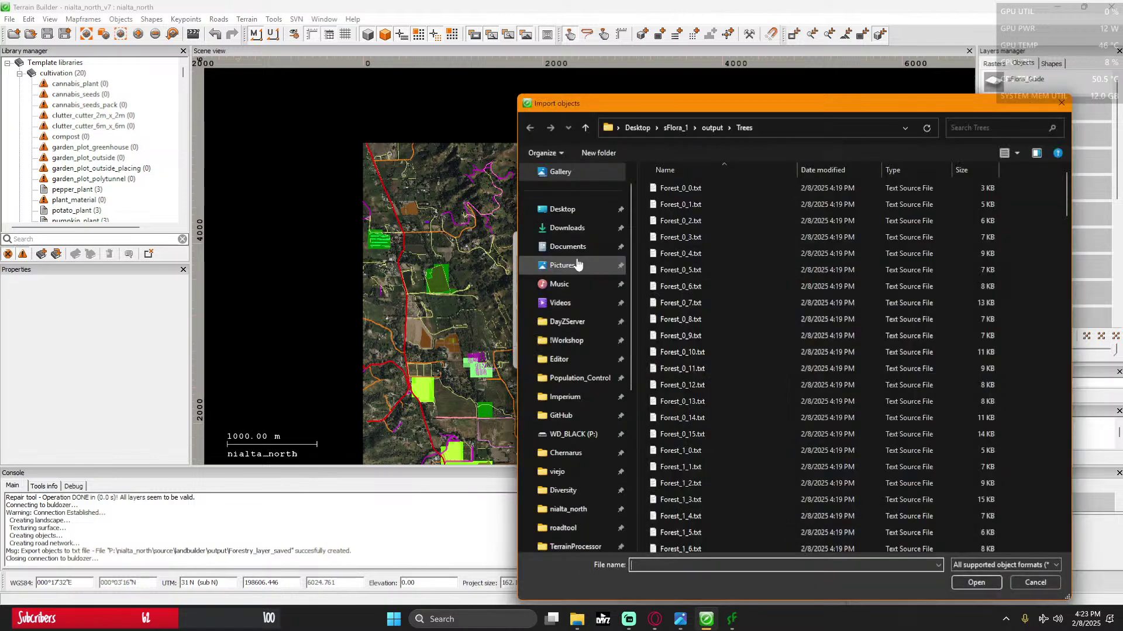
# Step: Import all Forest text files from the sFlora_1 output Trees folder with advanced options enabled and relative elevation mode
pyautogui.moveTo(750, 108); pyautogui.dragTo(567, 71)
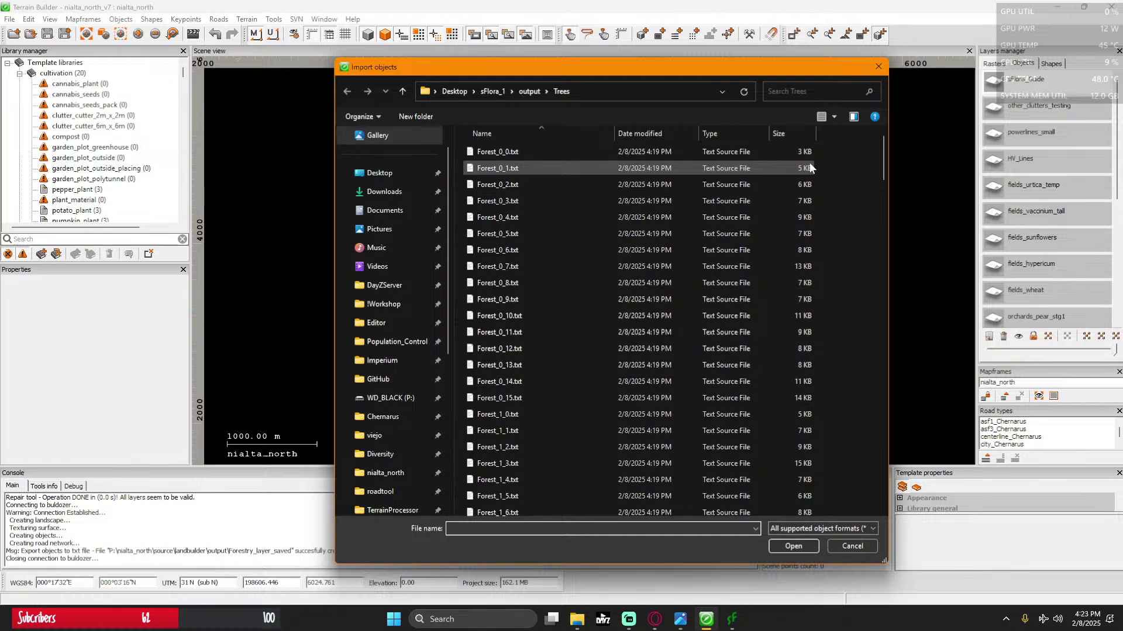
pyautogui.moveTo(854, 146); pyautogui.dragTo(476, 605)
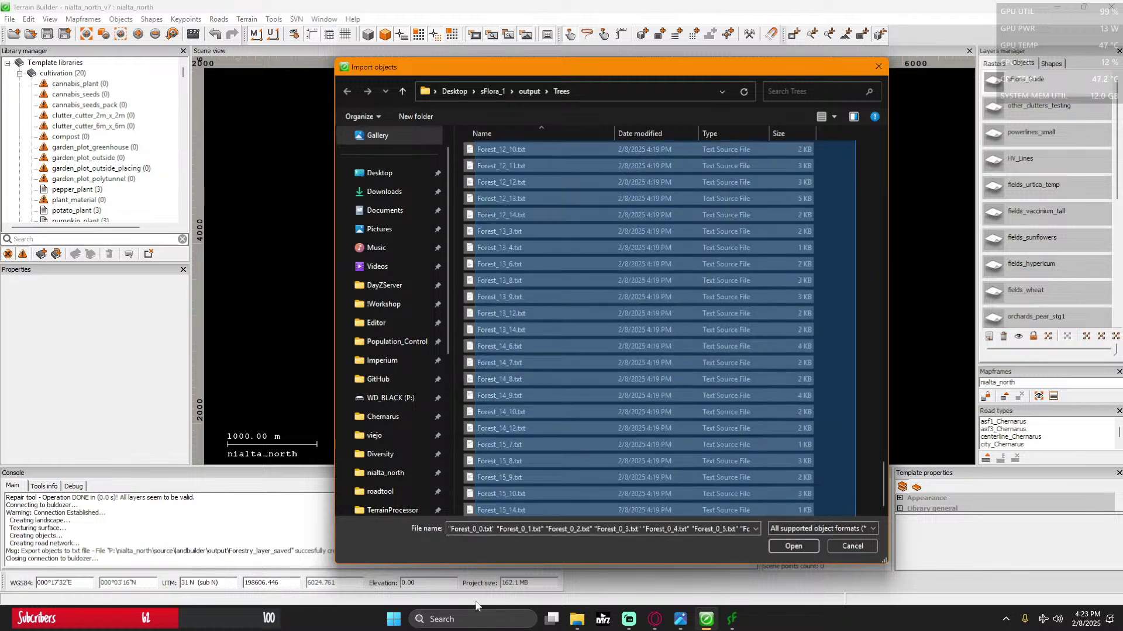
pyautogui.click(792, 546)
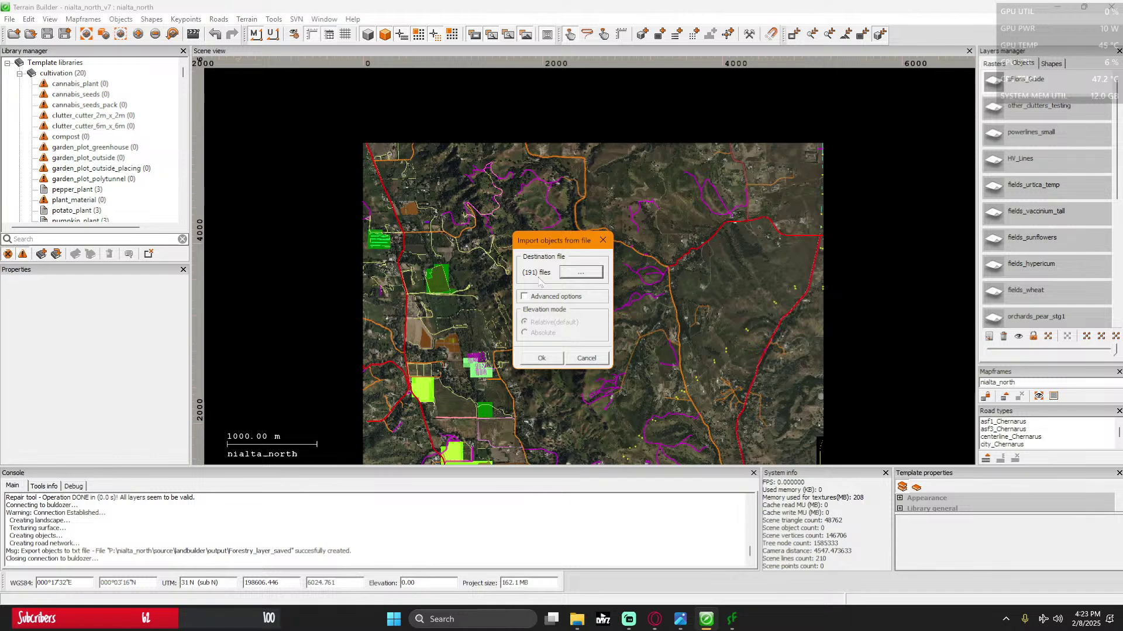
pyautogui.click(525, 297)
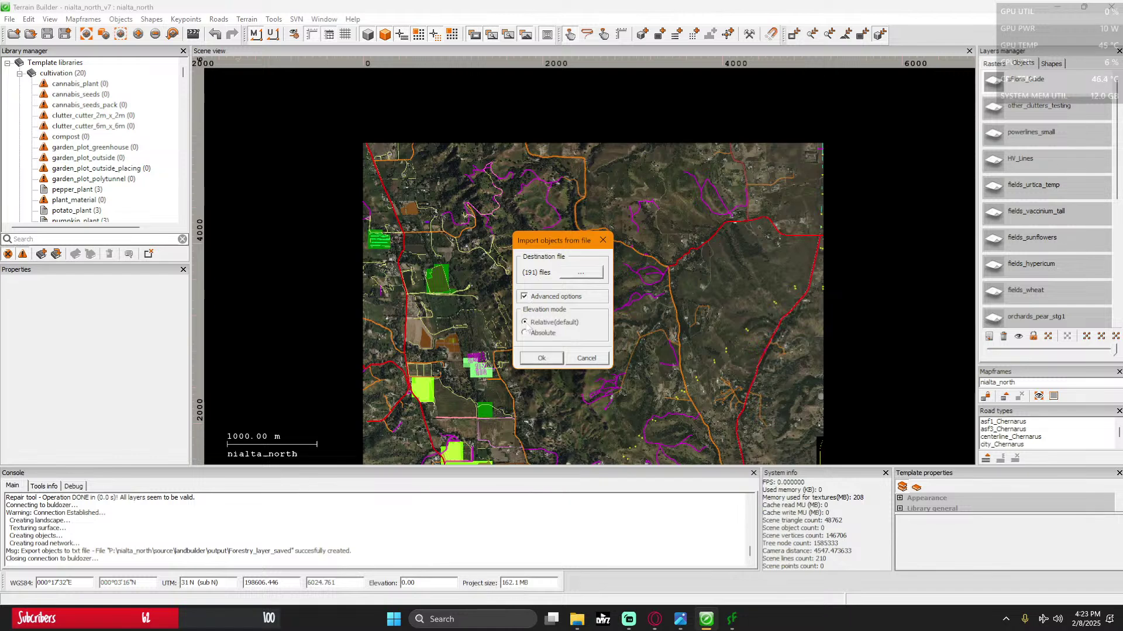
pyautogui.click(541, 360)
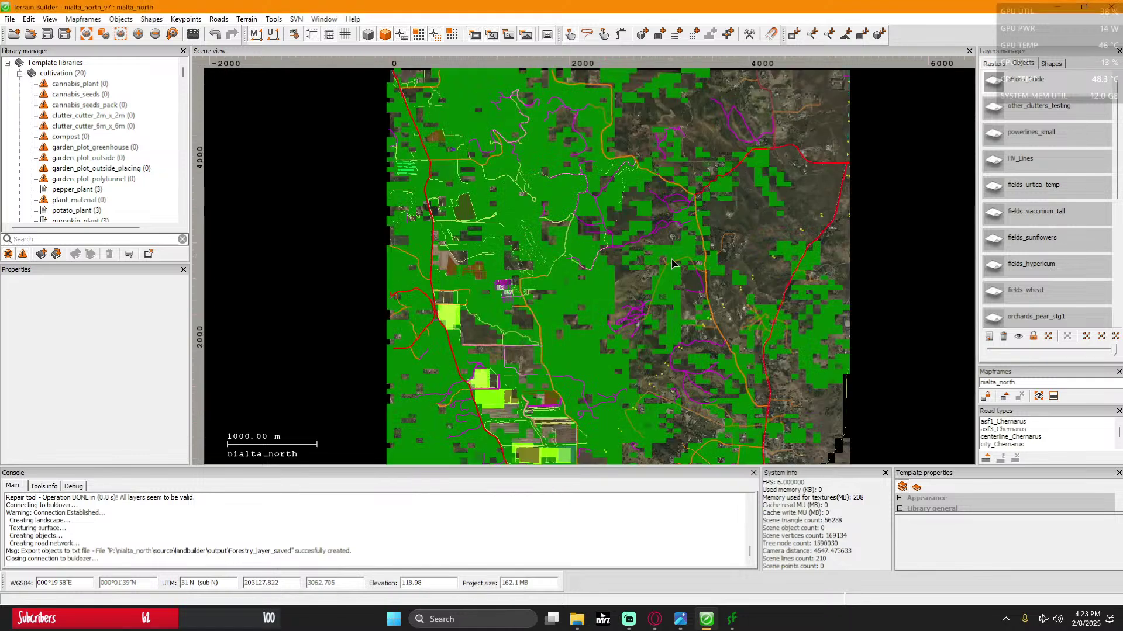
# Step: Examine the imported tree coverage across the whole nialta_north map and in the dense forest near its centre
pyautogui.scroll(1, 627, 310)
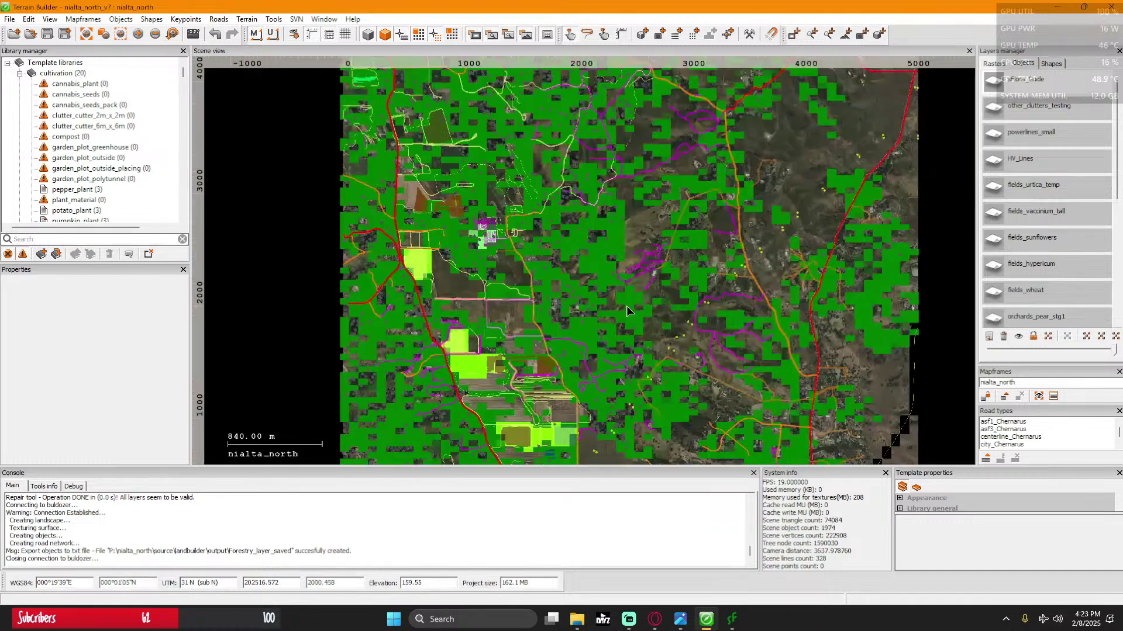
pyautogui.scroll(-4, 626, 306)
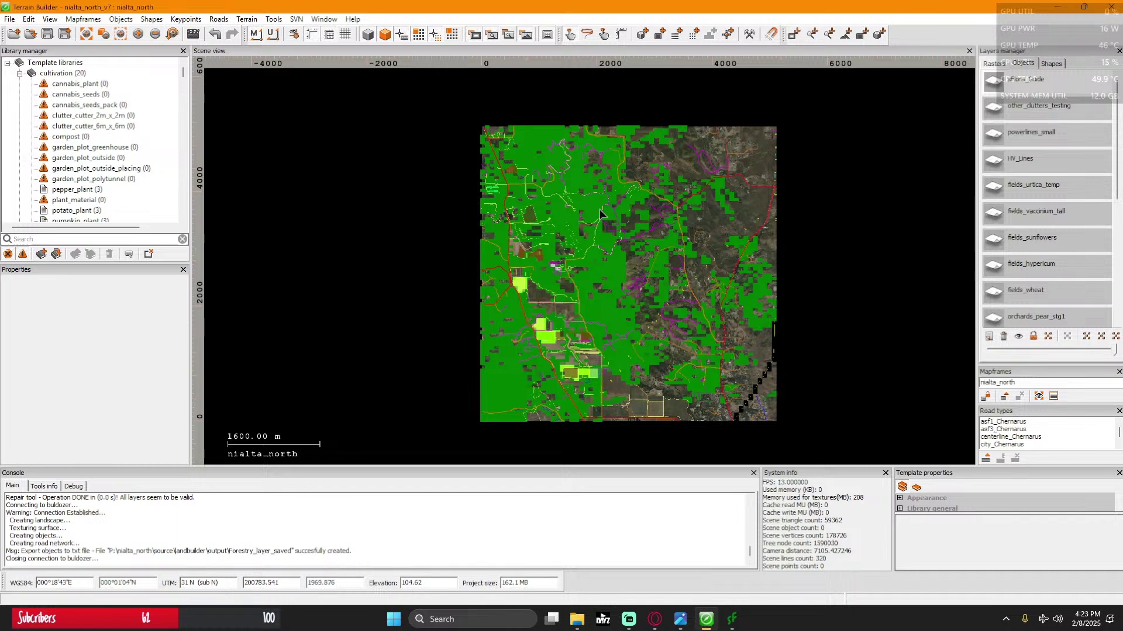
pyautogui.scroll(1, 597, 304)
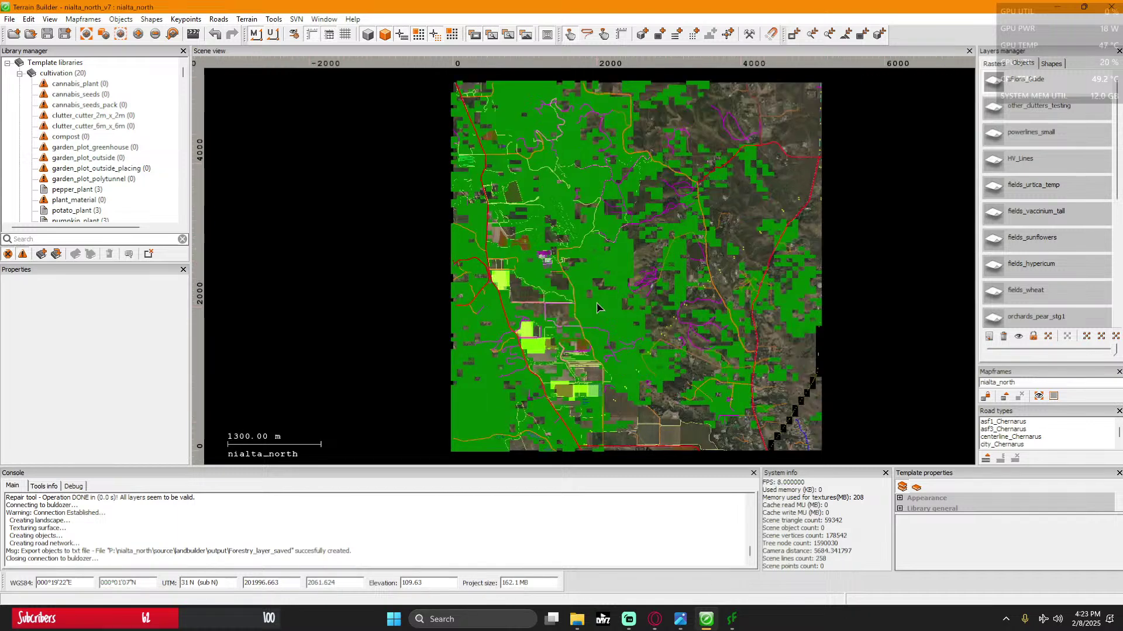
pyautogui.scroll(3, 596, 303)
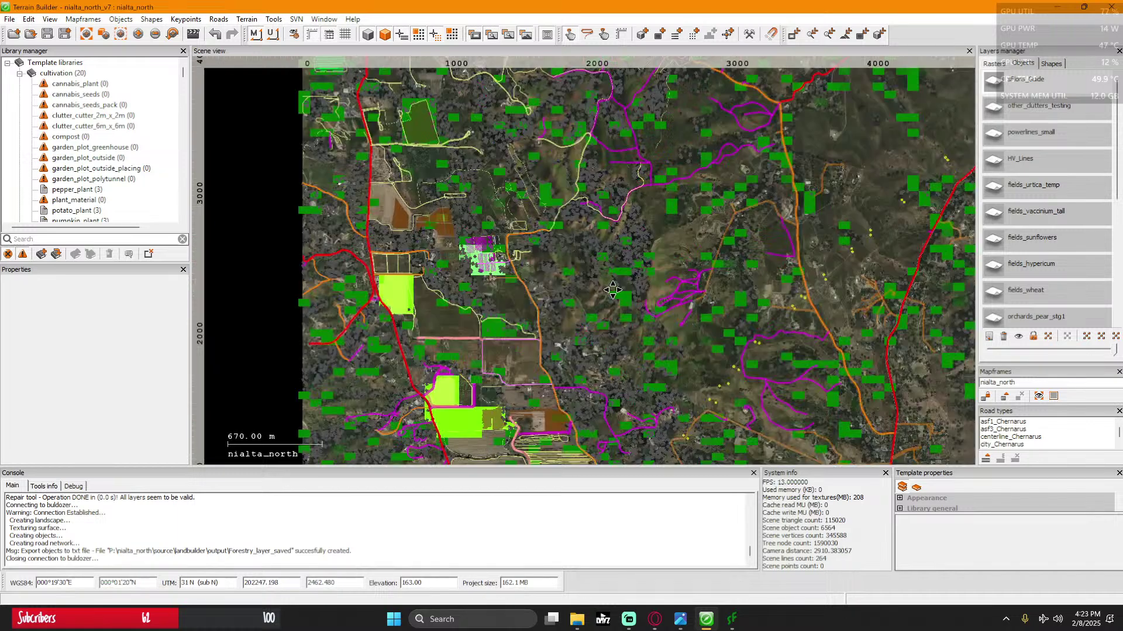
pyautogui.scroll(8, 612, 290)
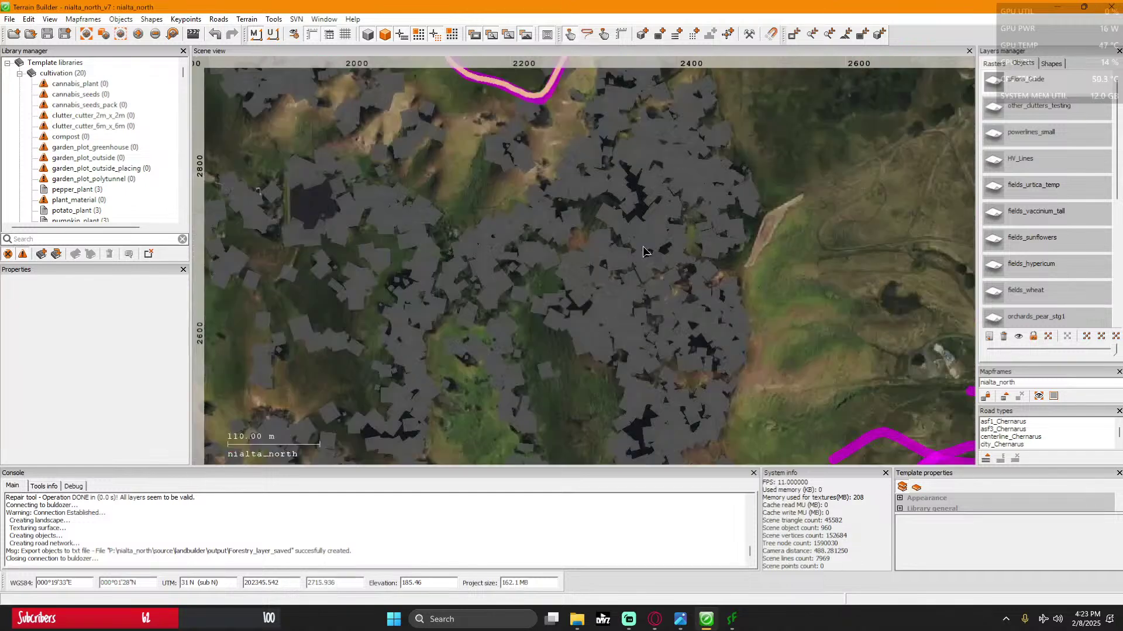
pyautogui.scroll(1, 643, 251)
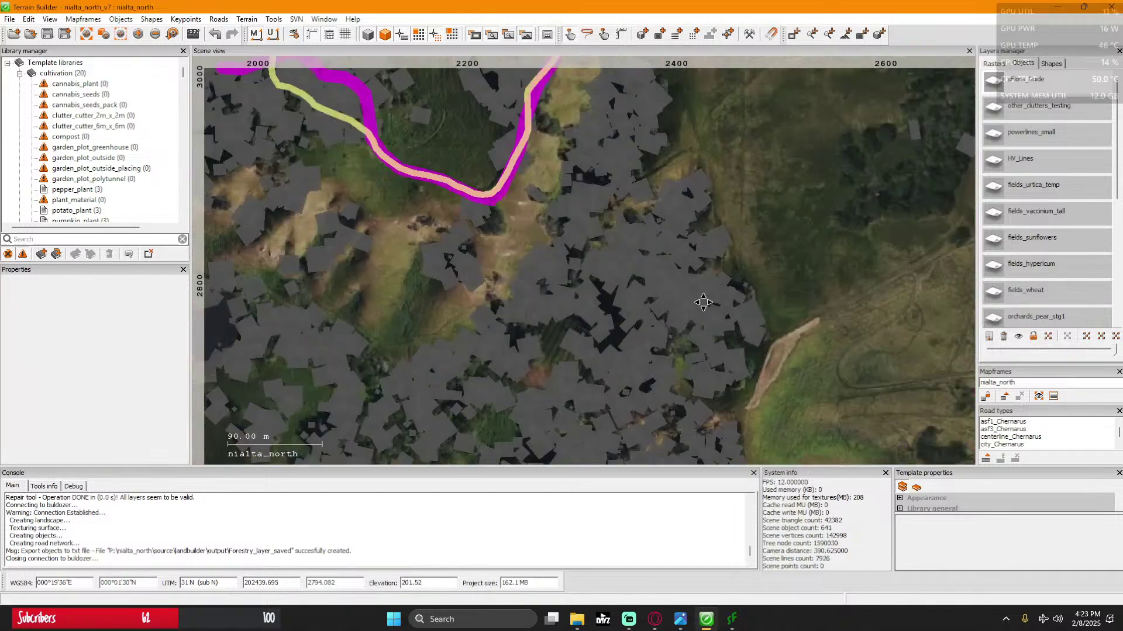
pyautogui.scroll(-3, 658, 297)
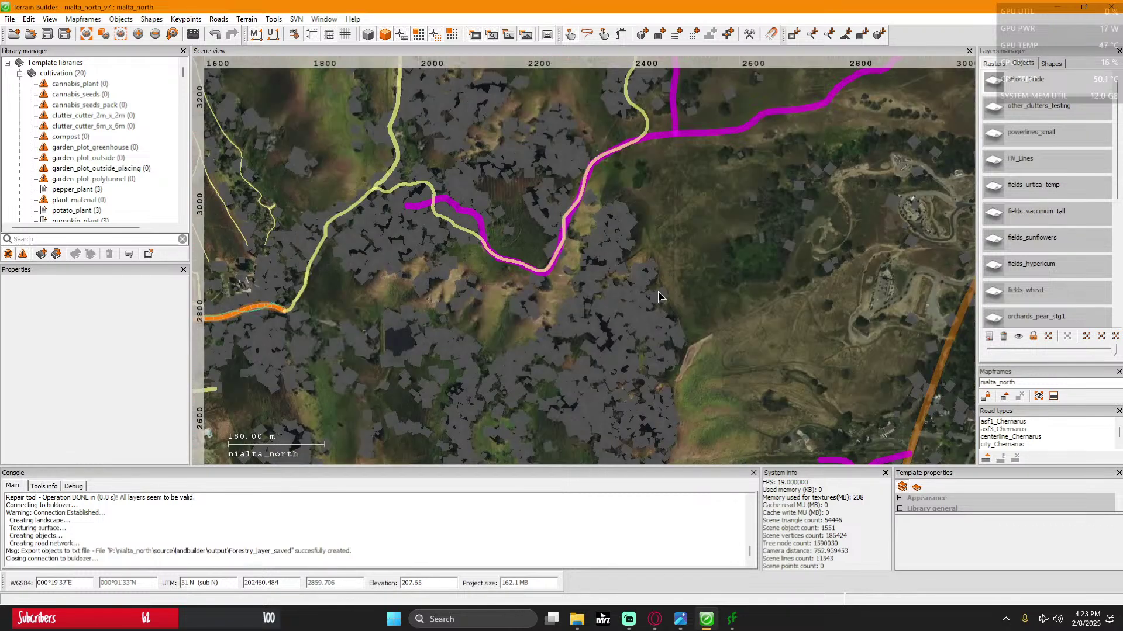
pyautogui.scroll(-2, 678, 230)
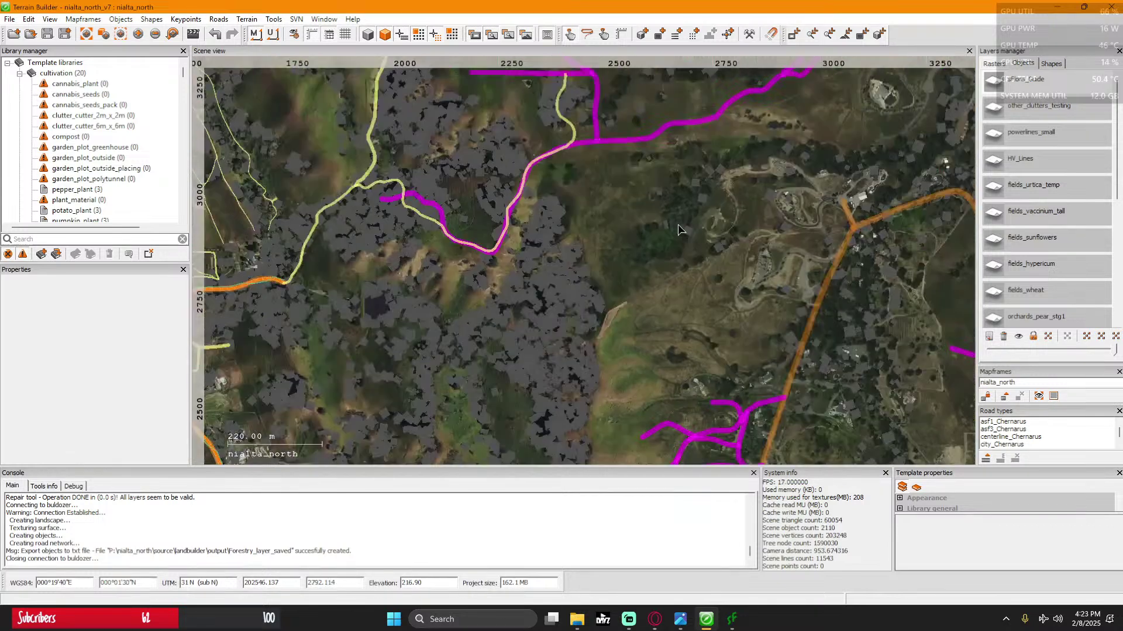
# Step: Inspect tree placement around the sparse groves and hillside houses, and compare it with the farmland in the west
pyautogui.scroll(5, 678, 230)
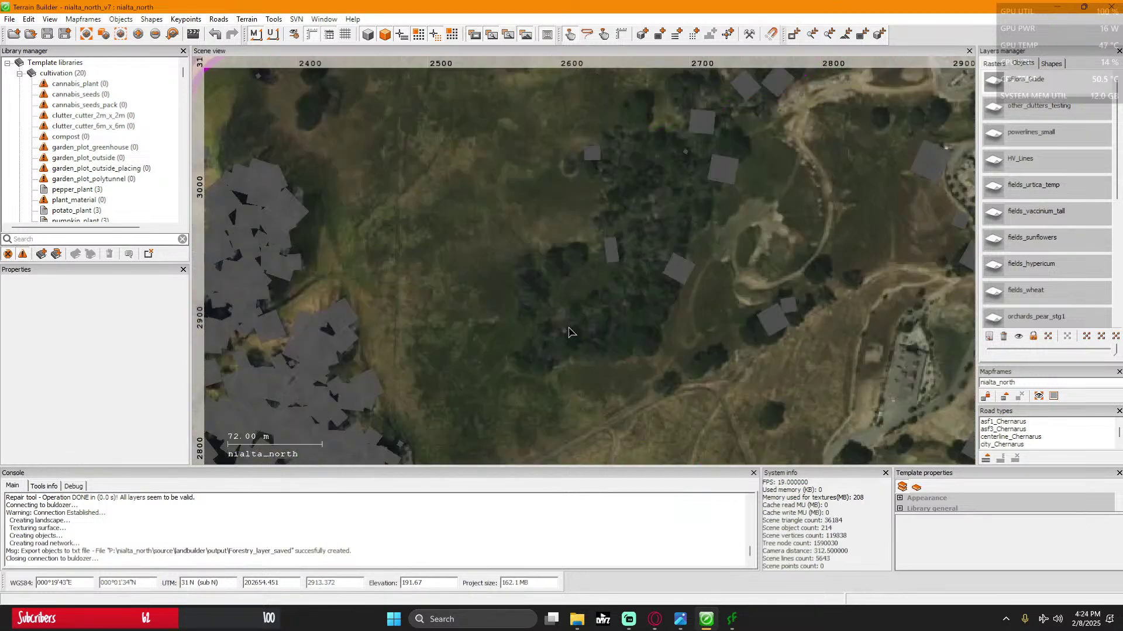
pyautogui.moveTo(576, 183); pyautogui.dragTo(462, 335, button='middle')
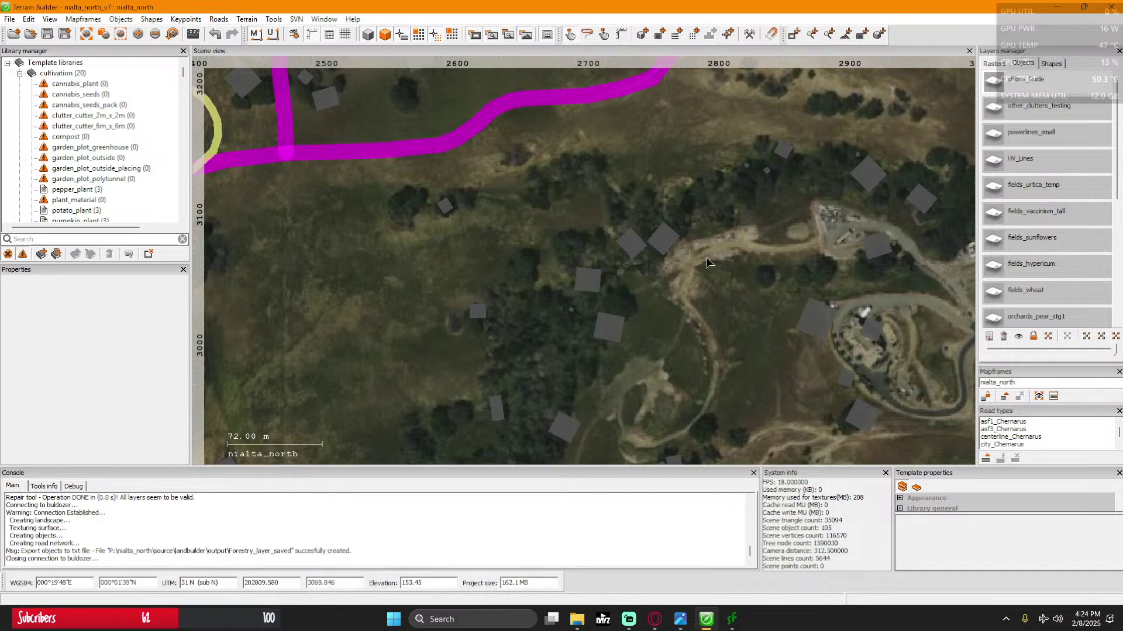
pyautogui.scroll(-1, 706, 261)
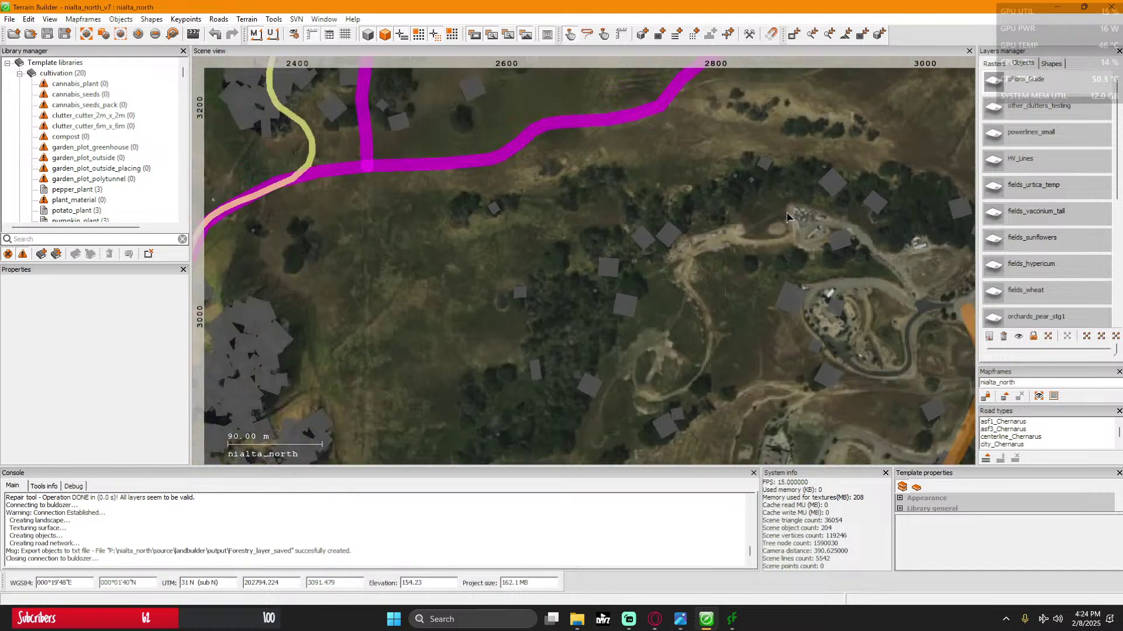
pyautogui.moveTo(787, 218); pyautogui.dragTo(633, 257, button='middle')
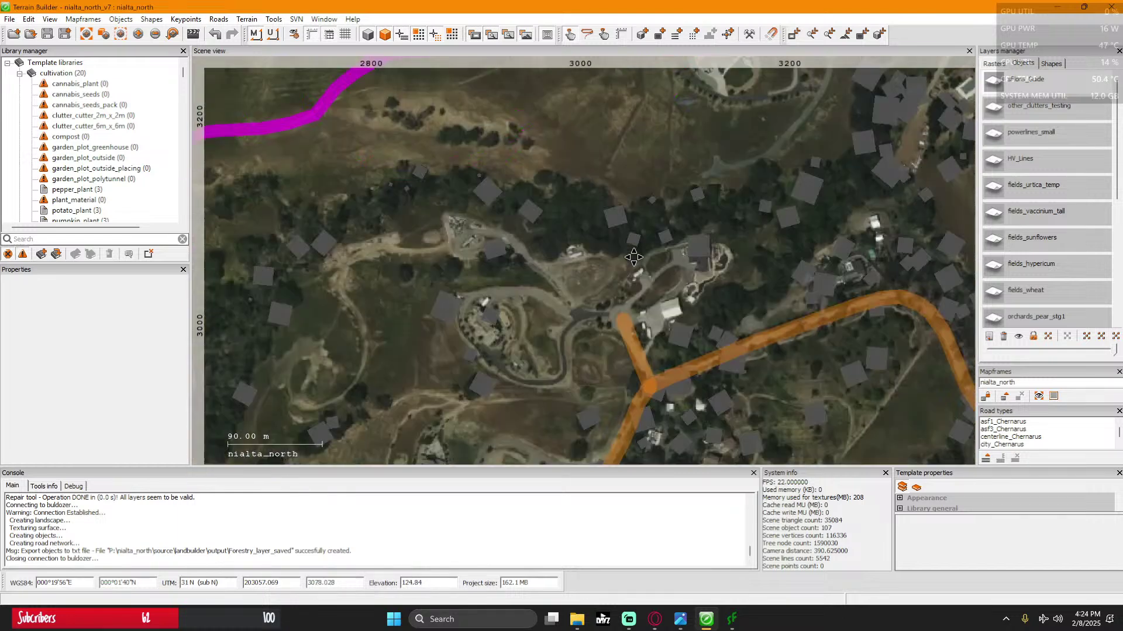
pyautogui.scroll(-4, 771, 267)
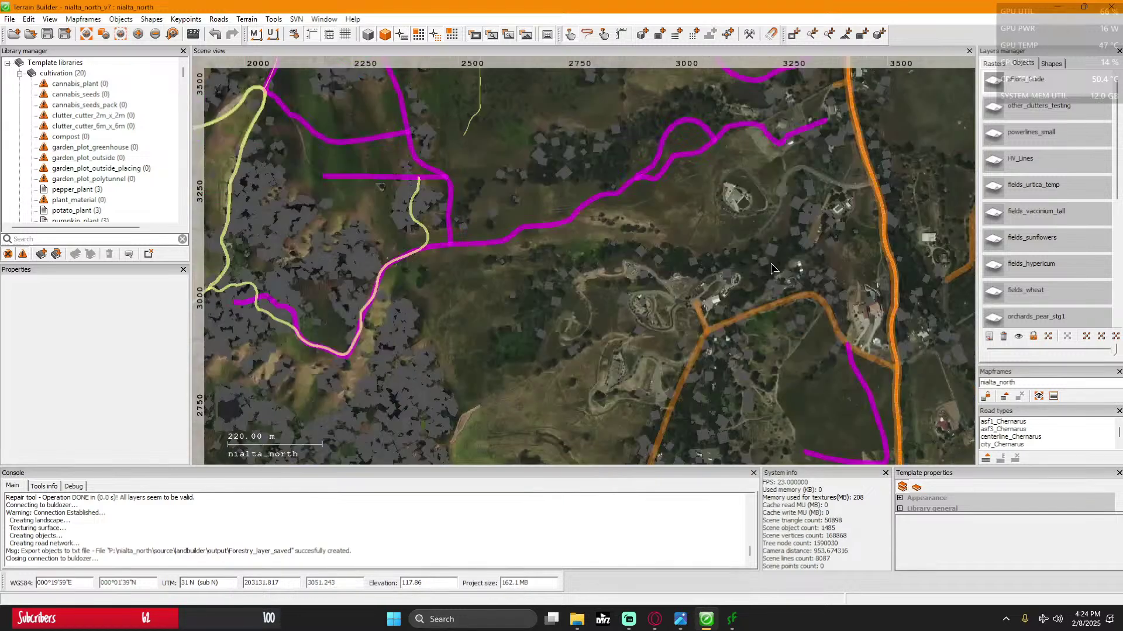
pyautogui.moveTo(771, 263); pyautogui.dragTo(643, 287, button='middle')
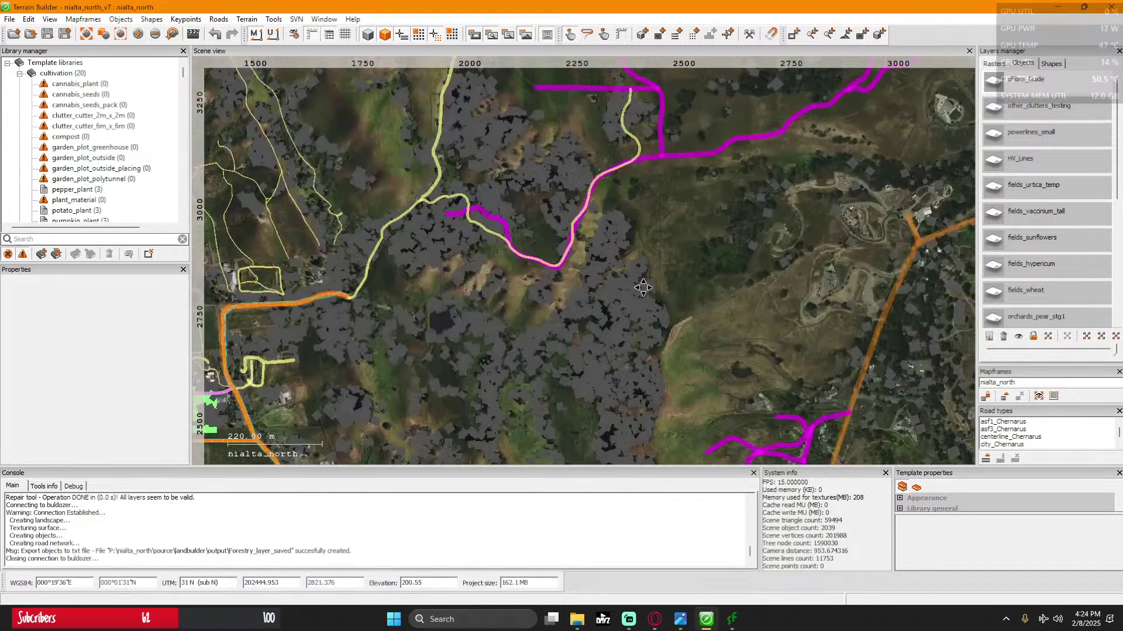
pyautogui.scroll(-3, 451, 227)
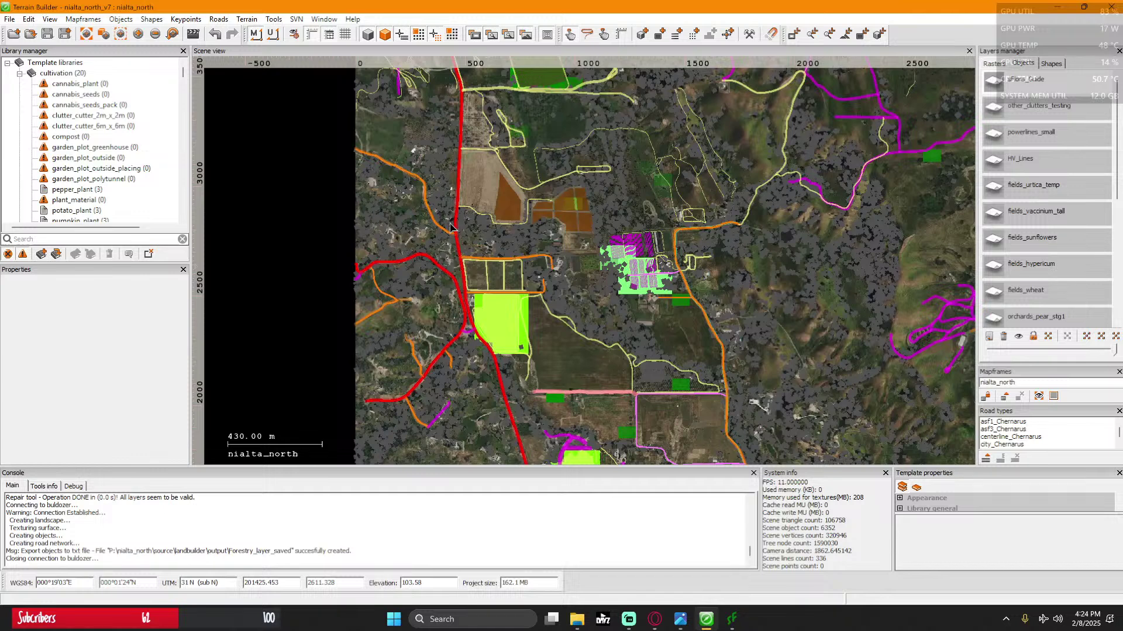
pyautogui.scroll(2, 450, 227)
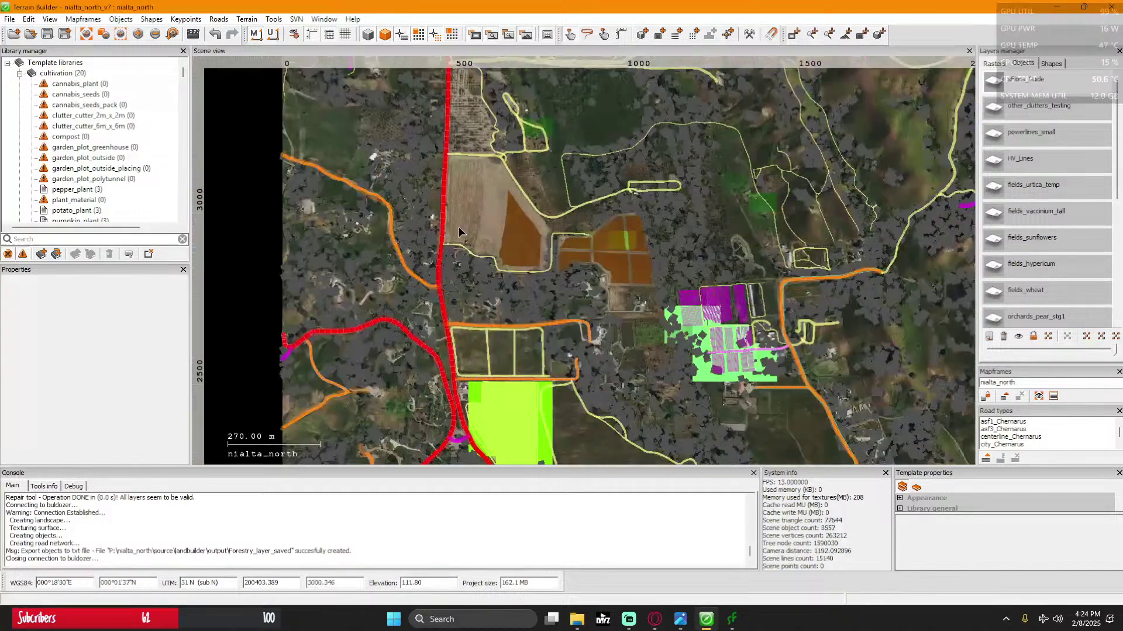
# Step: Open the map with the imported trees in Buldozer and raise the camera high above the wooded hills
pyautogui.click(174, 36)
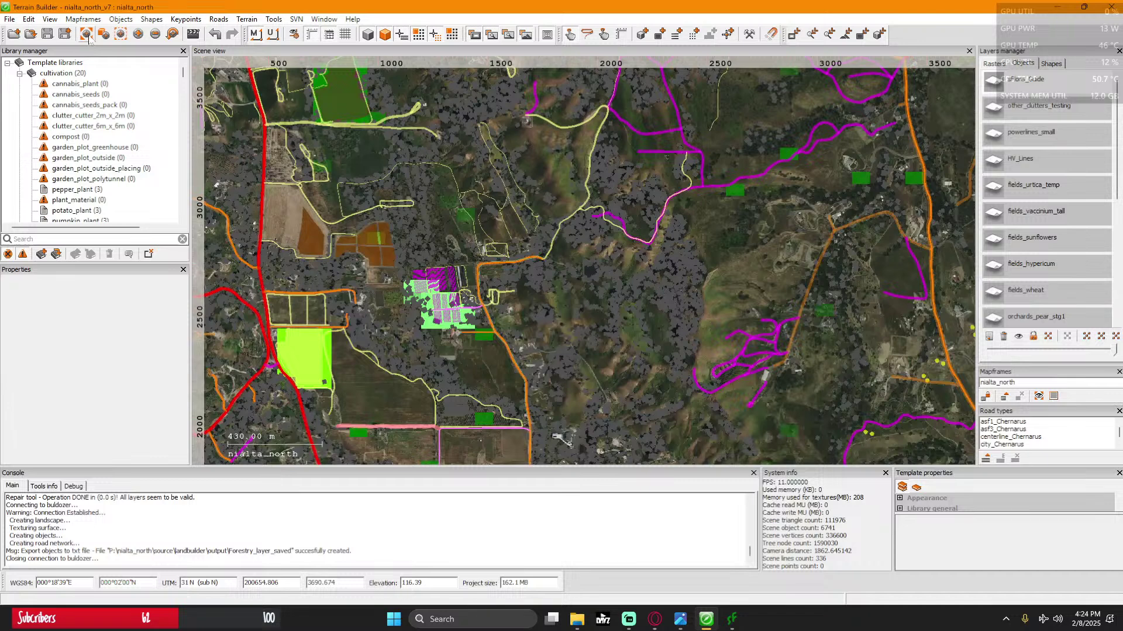
pyautogui.click(193, 34)
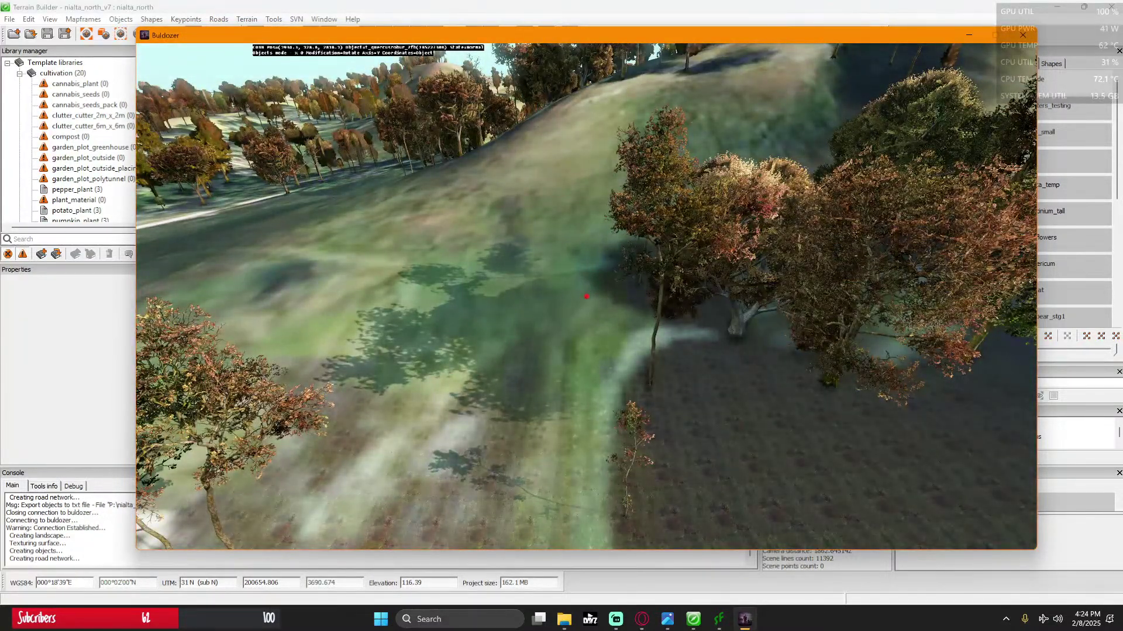
pyautogui.press('q')
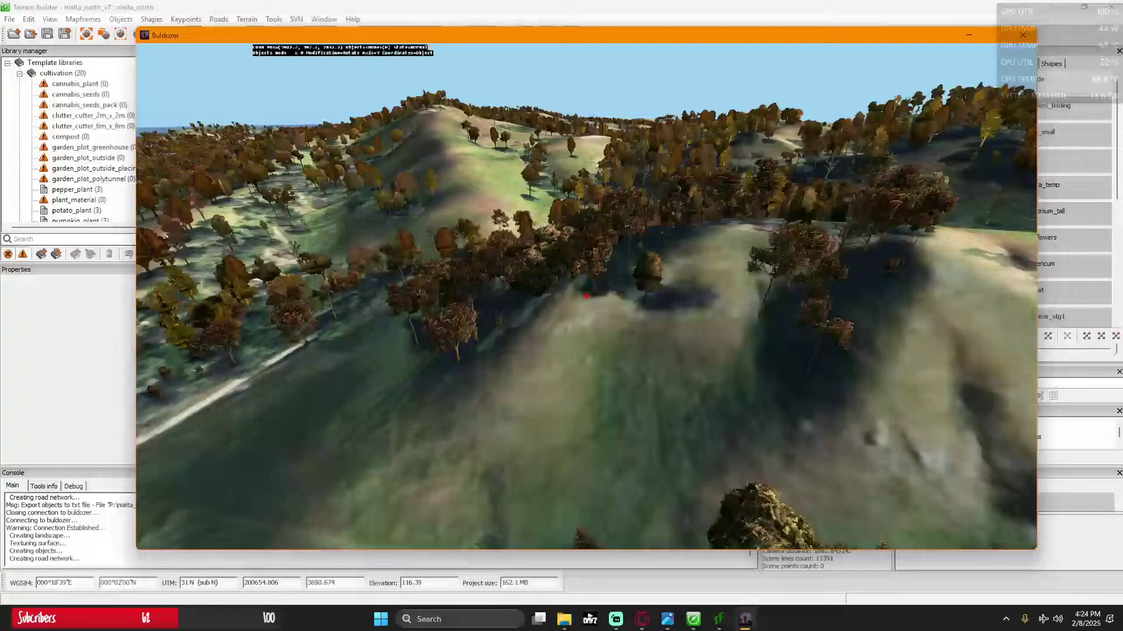
pyautogui.press('q')
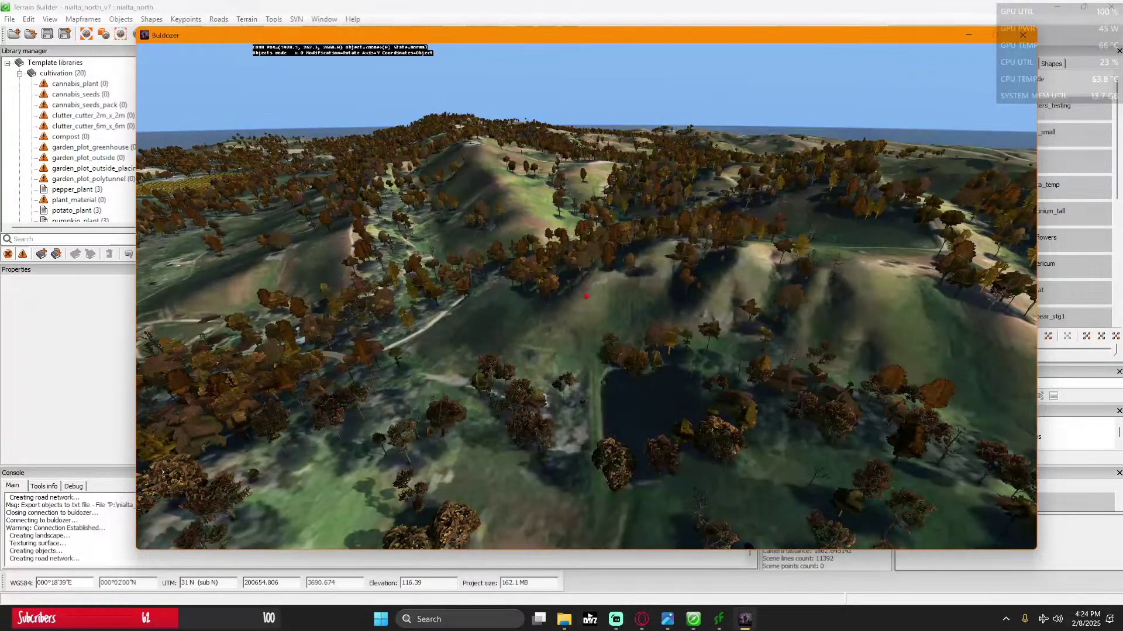
# Step: Examine tree coverage from the air over the hills, houses and farm fields down to the map's southern edge
pyautogui.press('w')
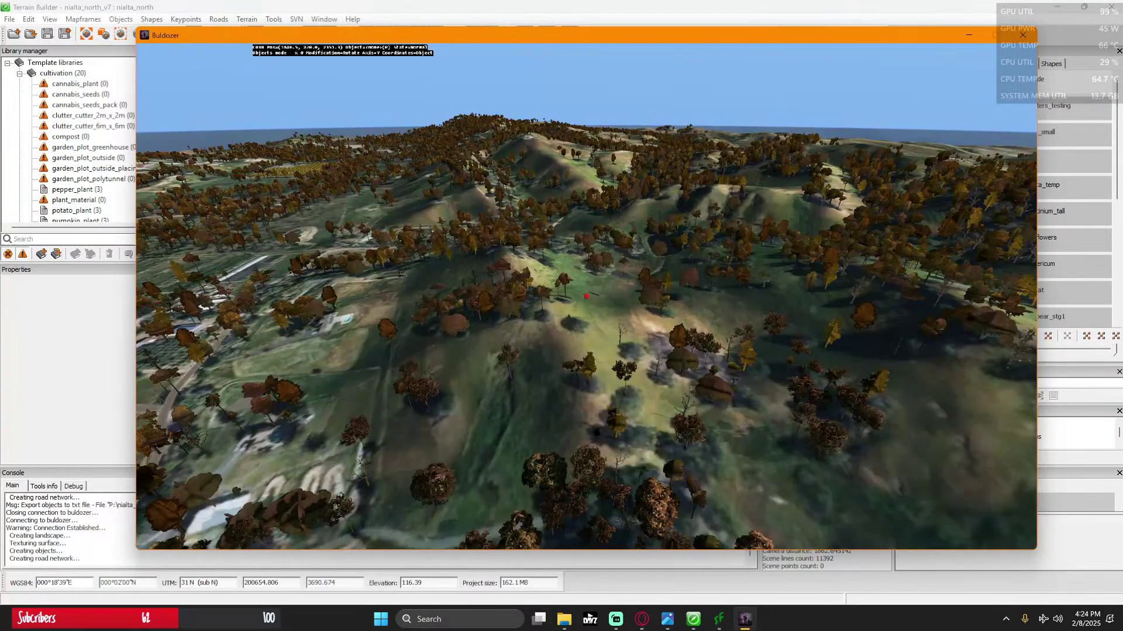
pyautogui.press('w')
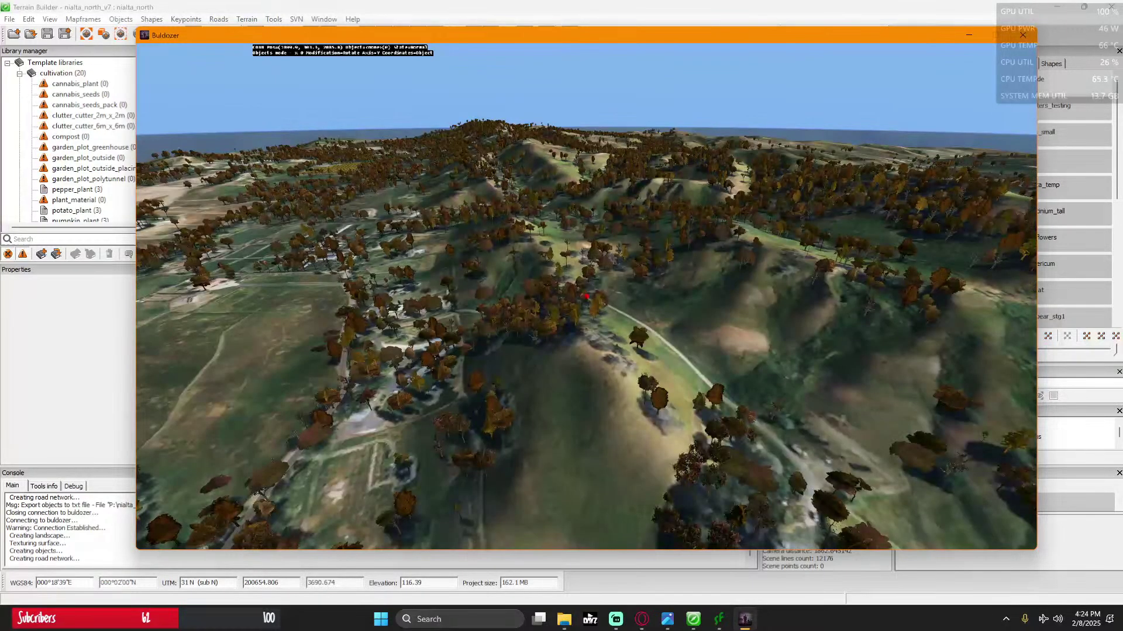
pyautogui.press('w')
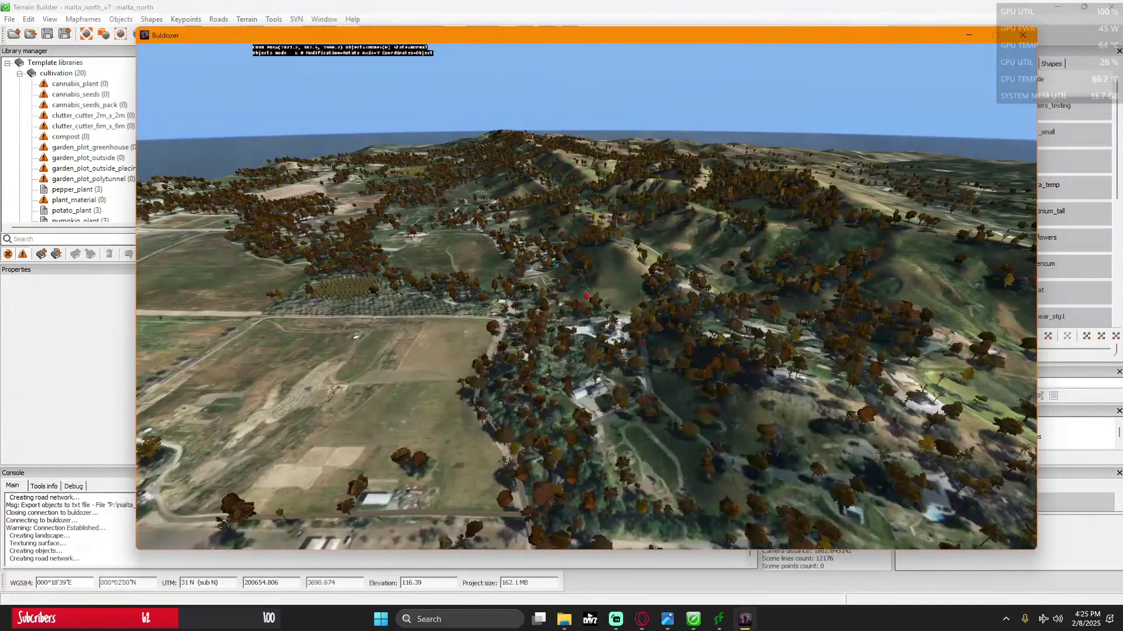
pyautogui.press('w')
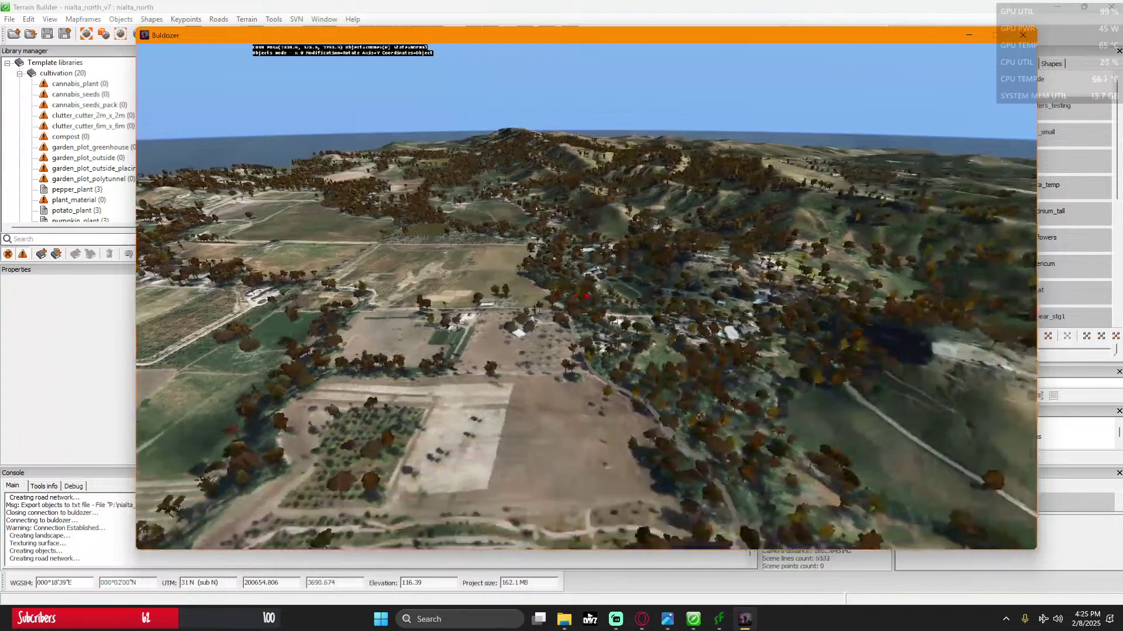
pyautogui.press('w')
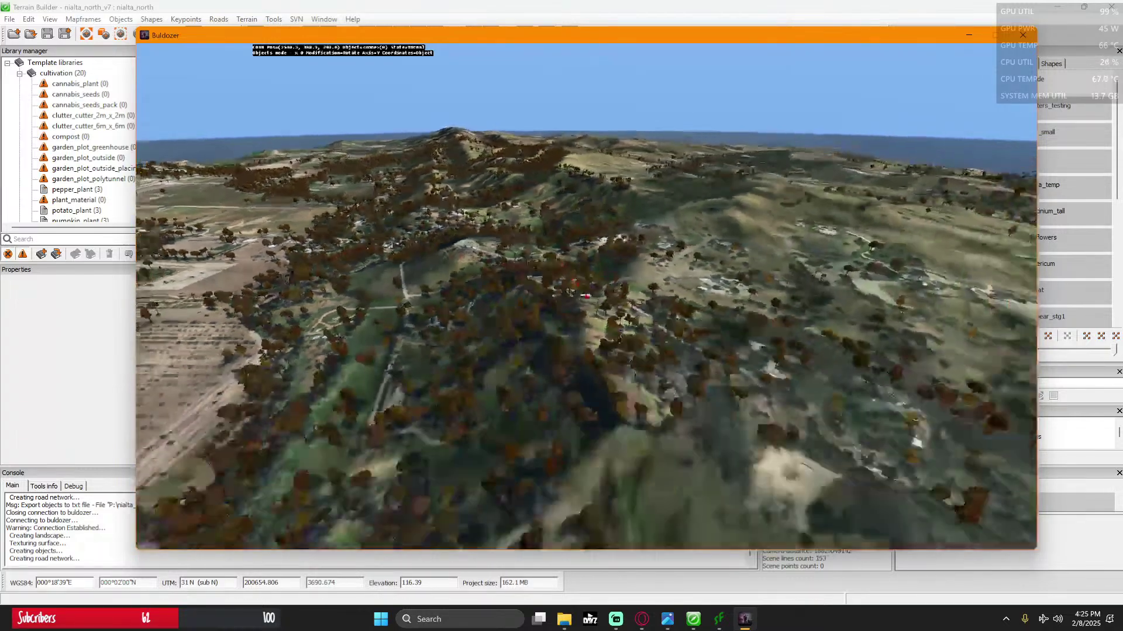
pyautogui.press('w')
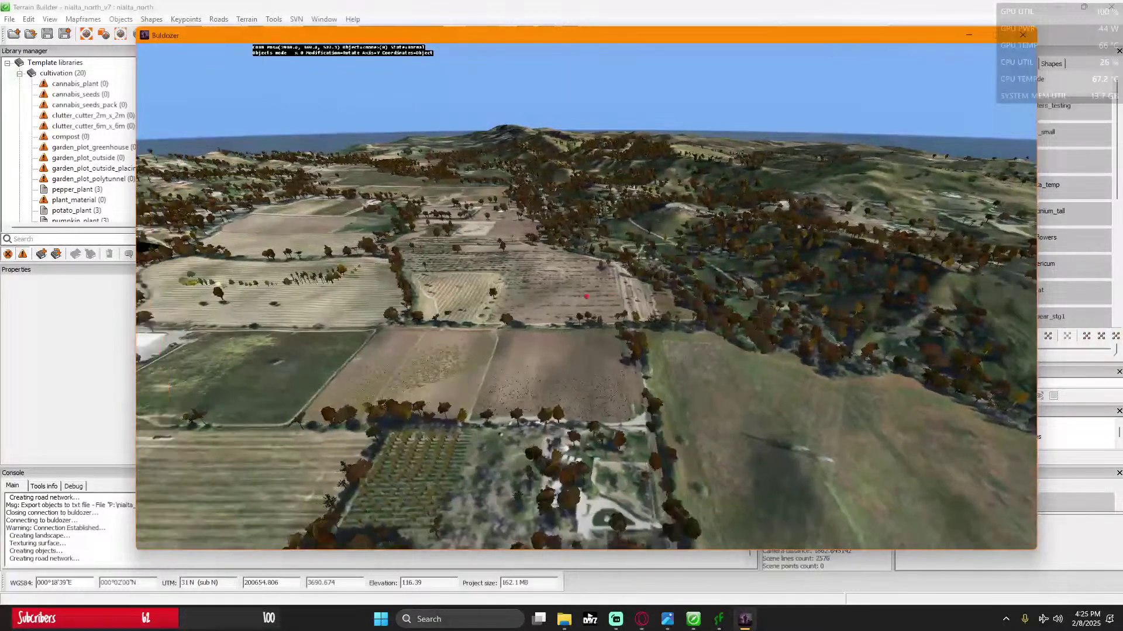
pyautogui.press('w')
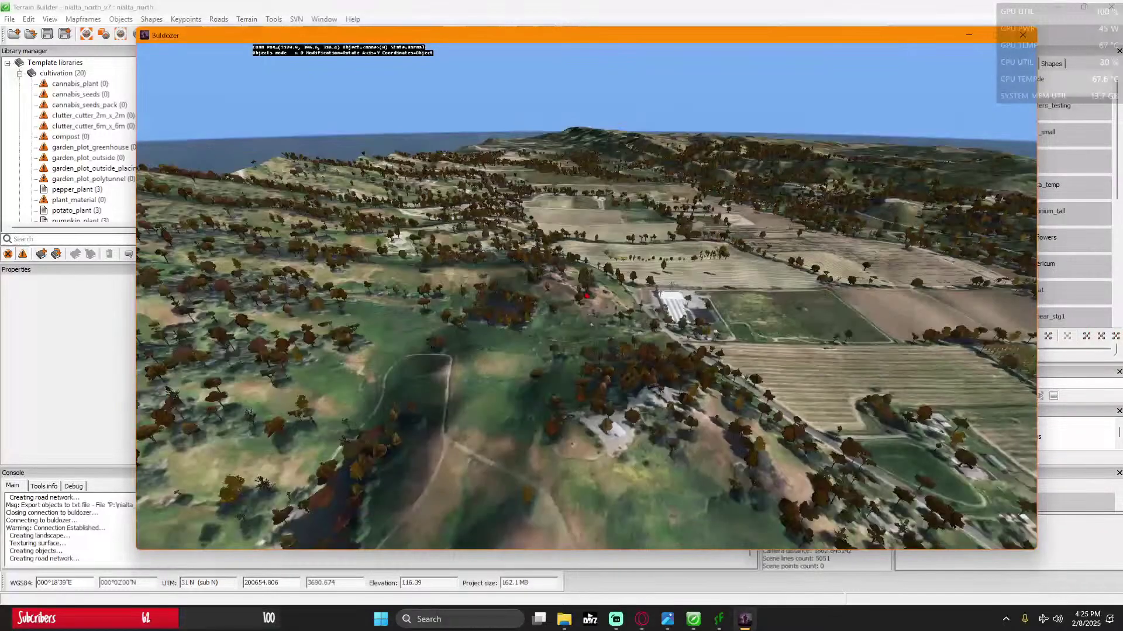
pyautogui.press('w')
pyautogui.press('w')
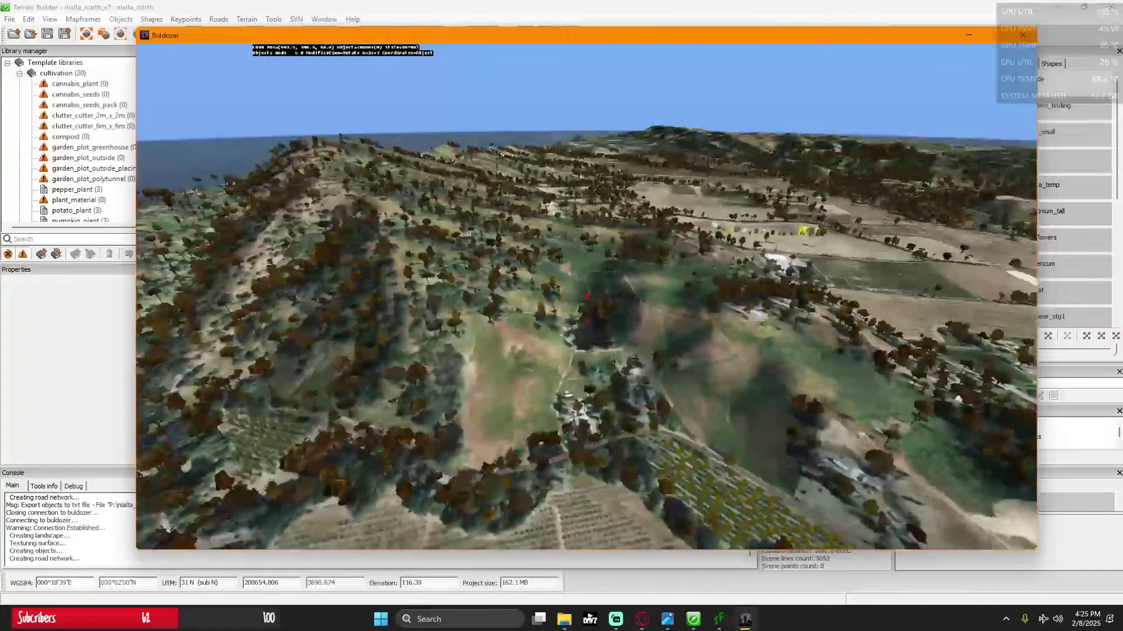
pyautogui.press('w')
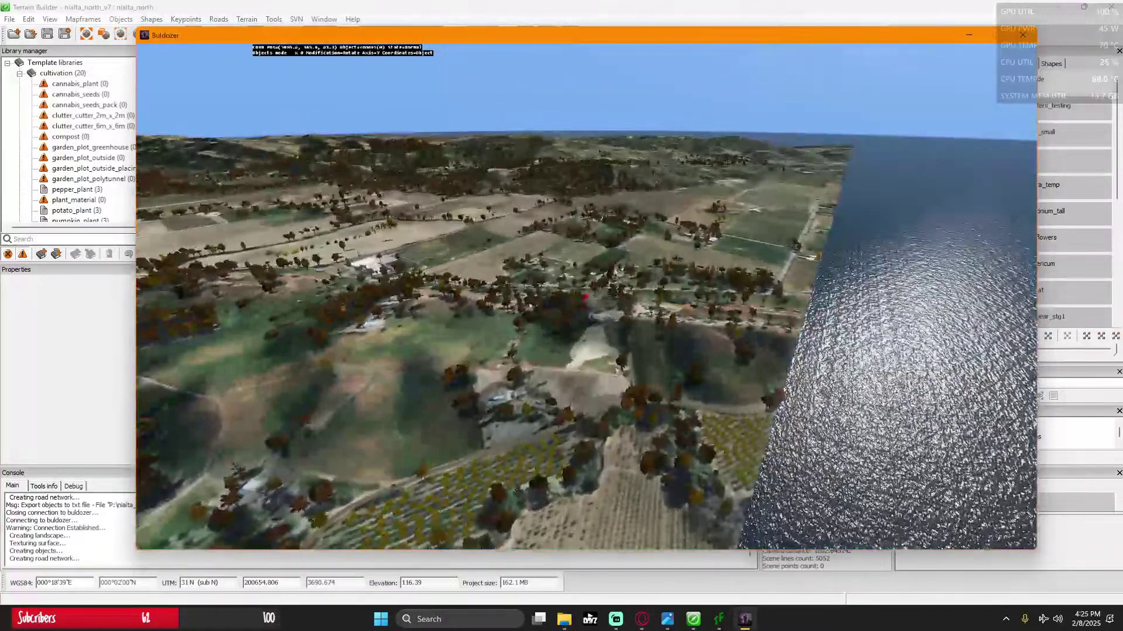
pyautogui.press('w')
pyautogui.press('w')
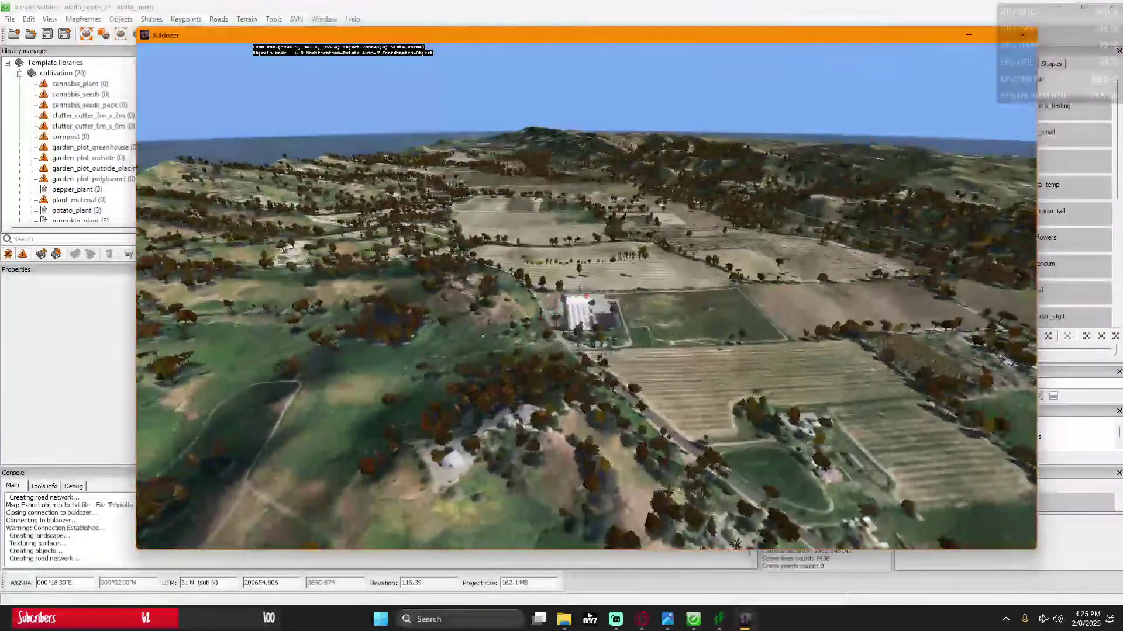
# Step: Survey the tree distribution along the forested ridges, northern clearings and roadside properties near the western map edge
pyautogui.press('w')
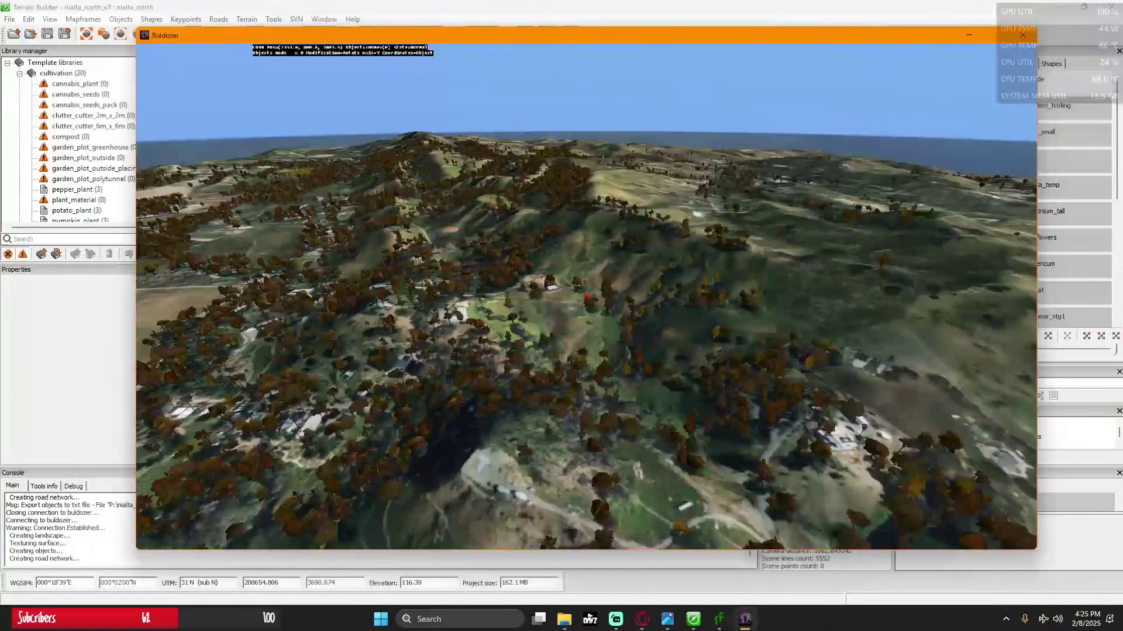
pyautogui.press('w')
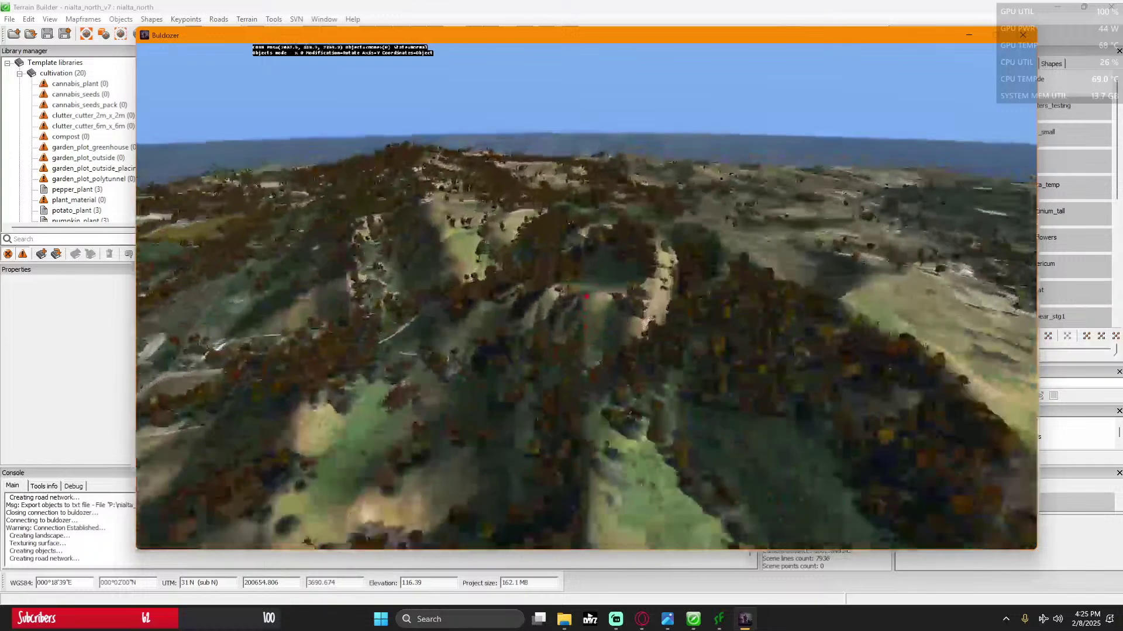
pyautogui.press('w')
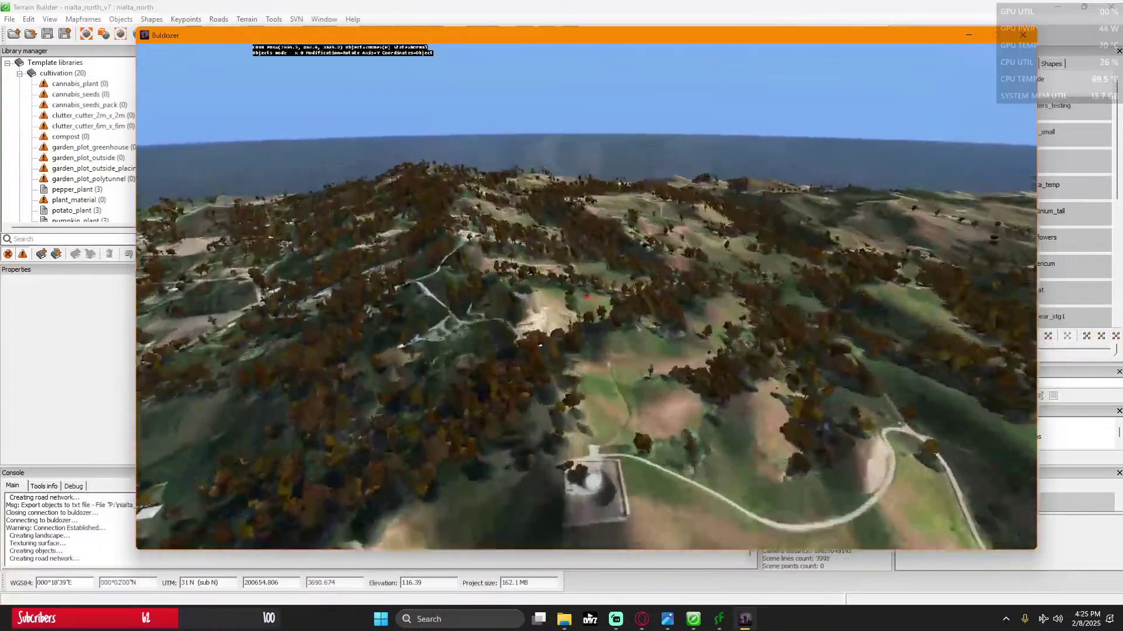
pyautogui.press('w')
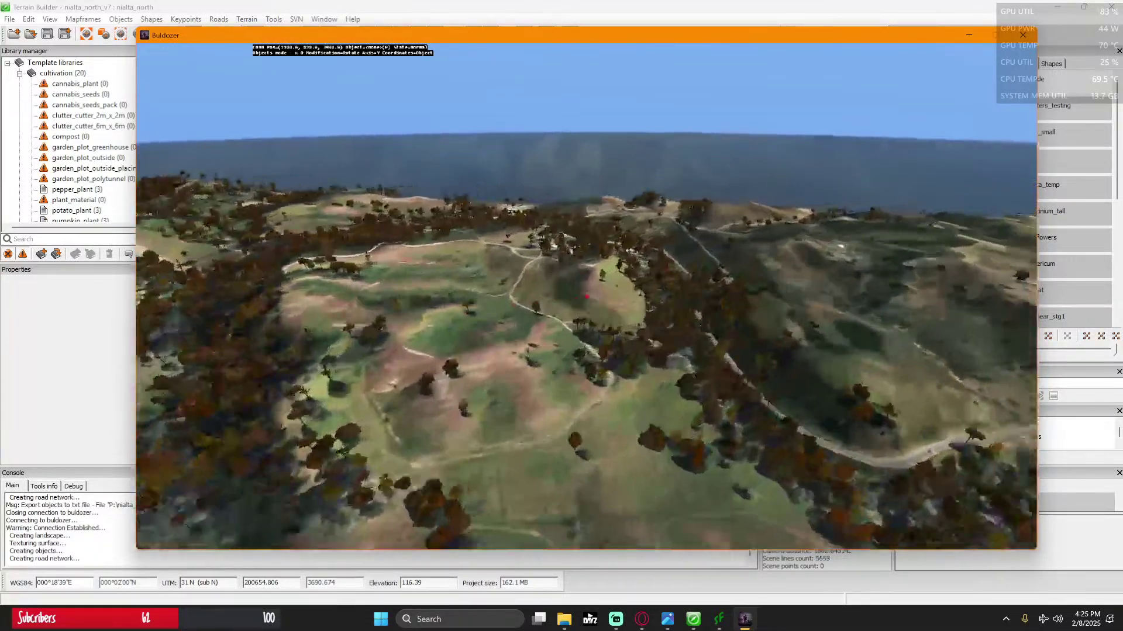
pyautogui.press('w')
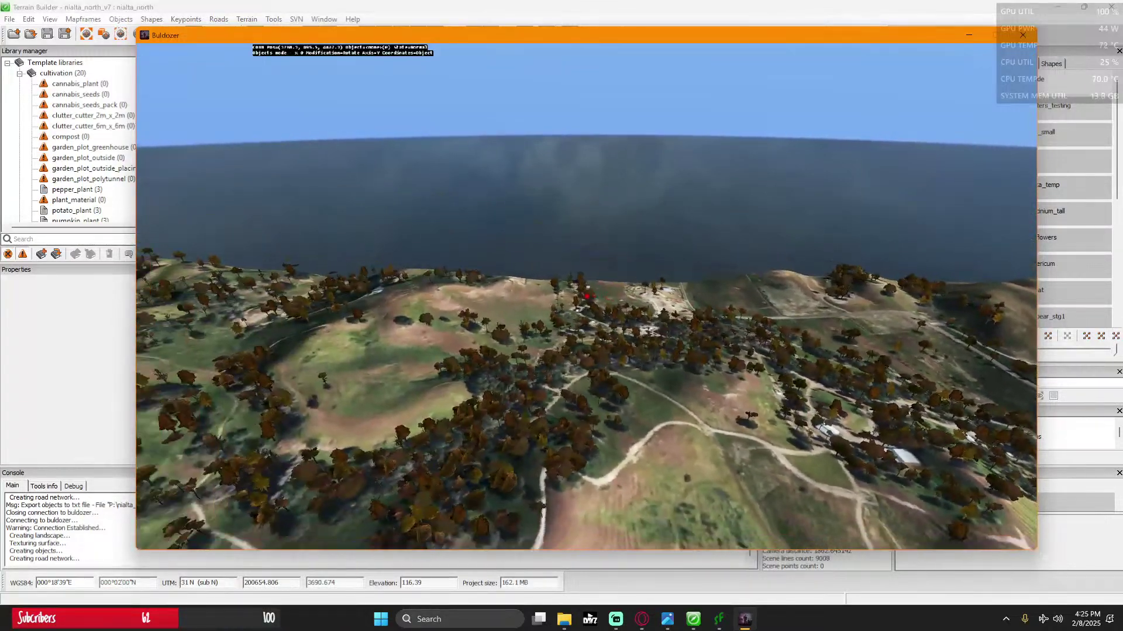
pyautogui.press('w')
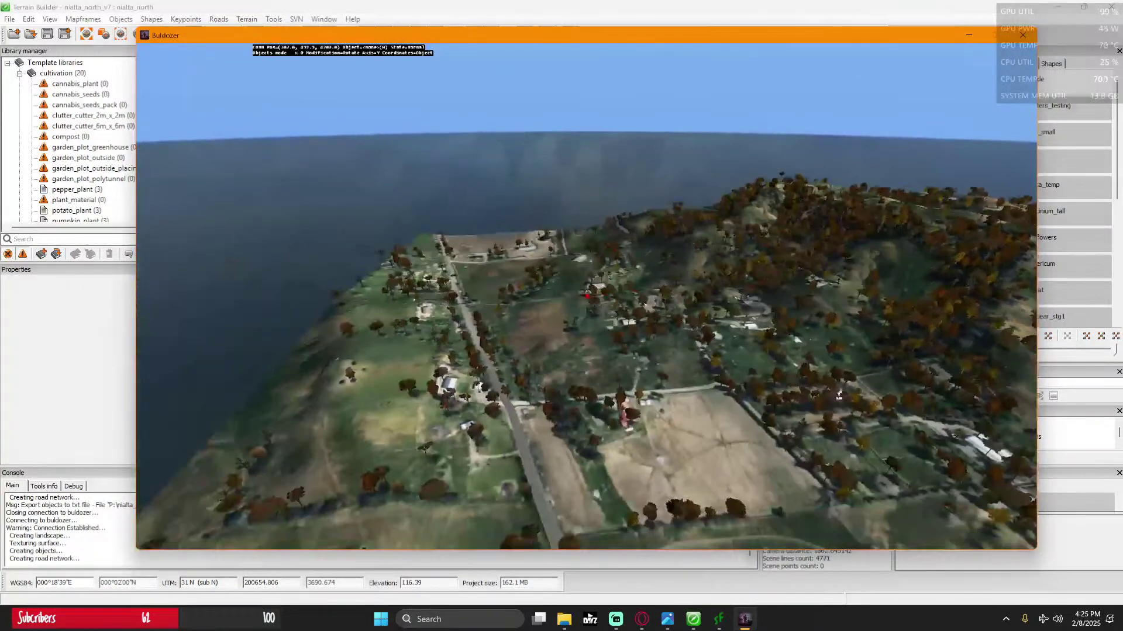
pyautogui.press('w')
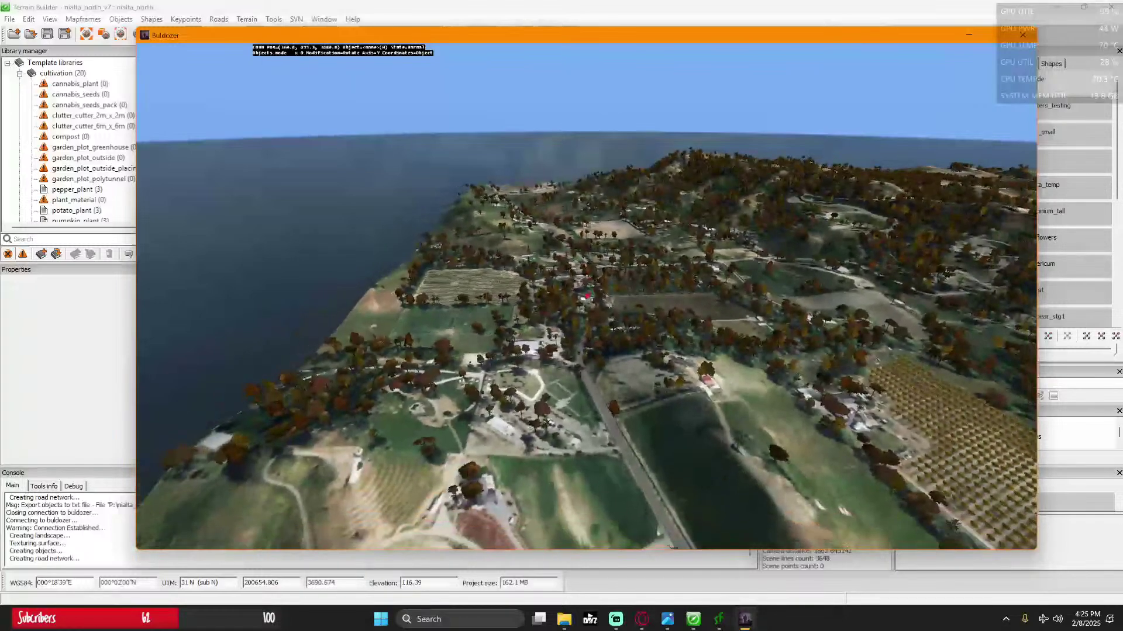
# Step: Descend beside the western road and inspect the tree models, spacing and ground placement inside the grove up close
pyautogui.press('s')
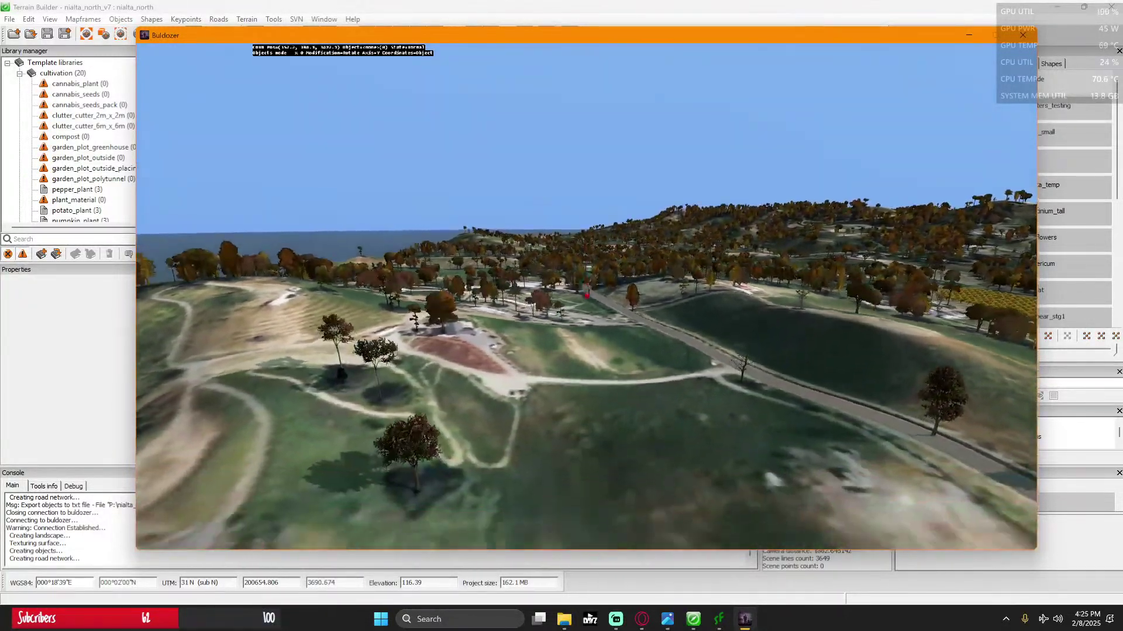
pyautogui.press('w')
pyautogui.press('Right')
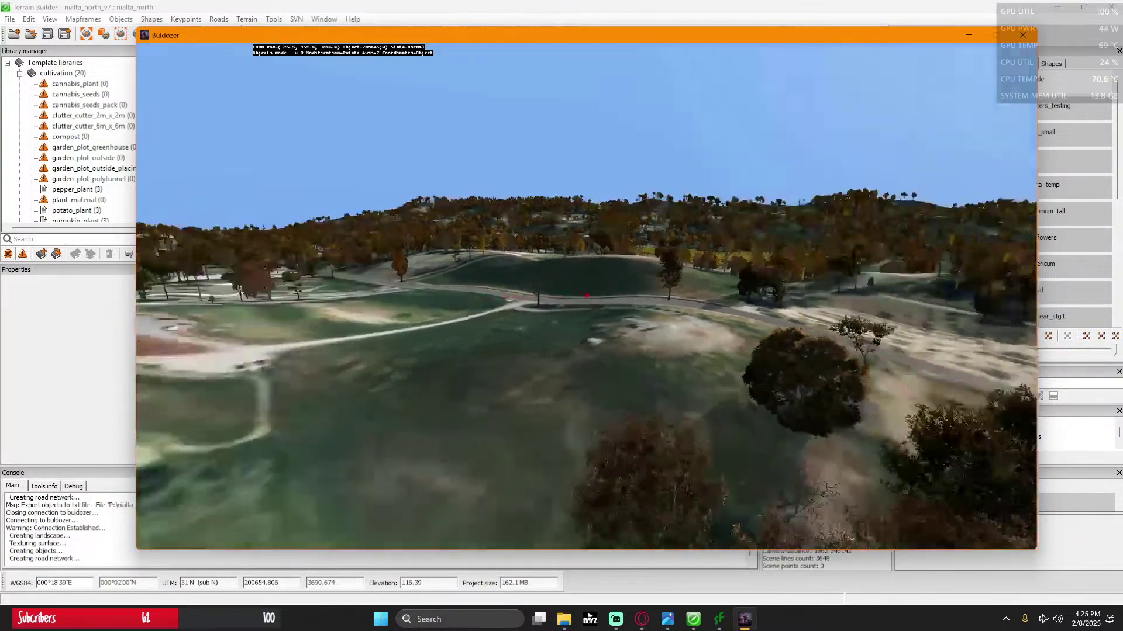
pyautogui.press('Right')
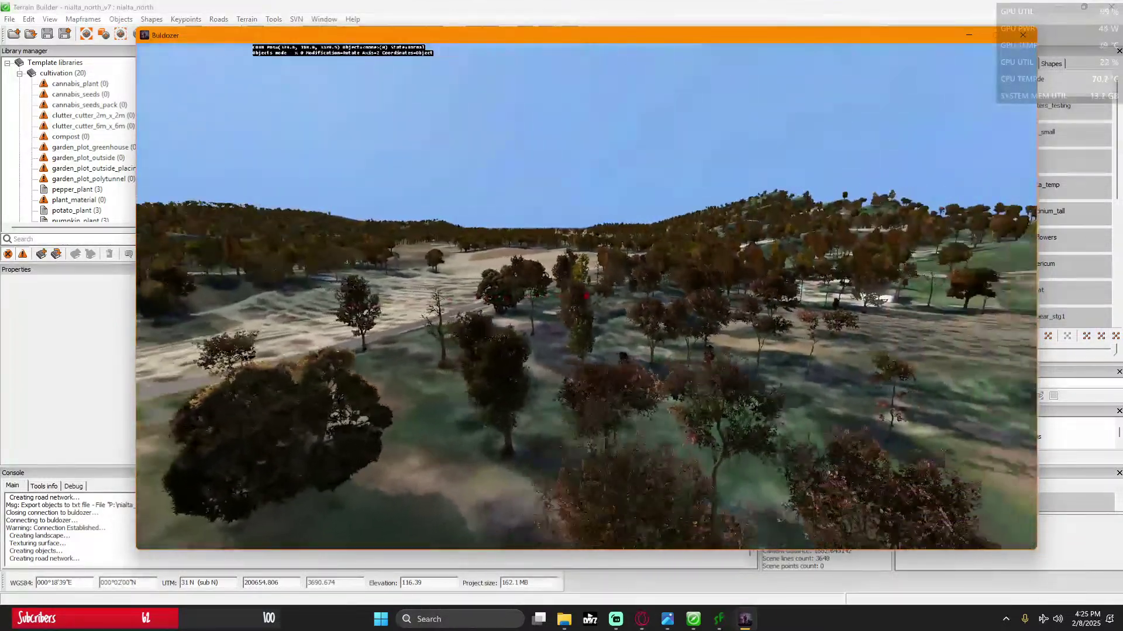
pyautogui.press('w')
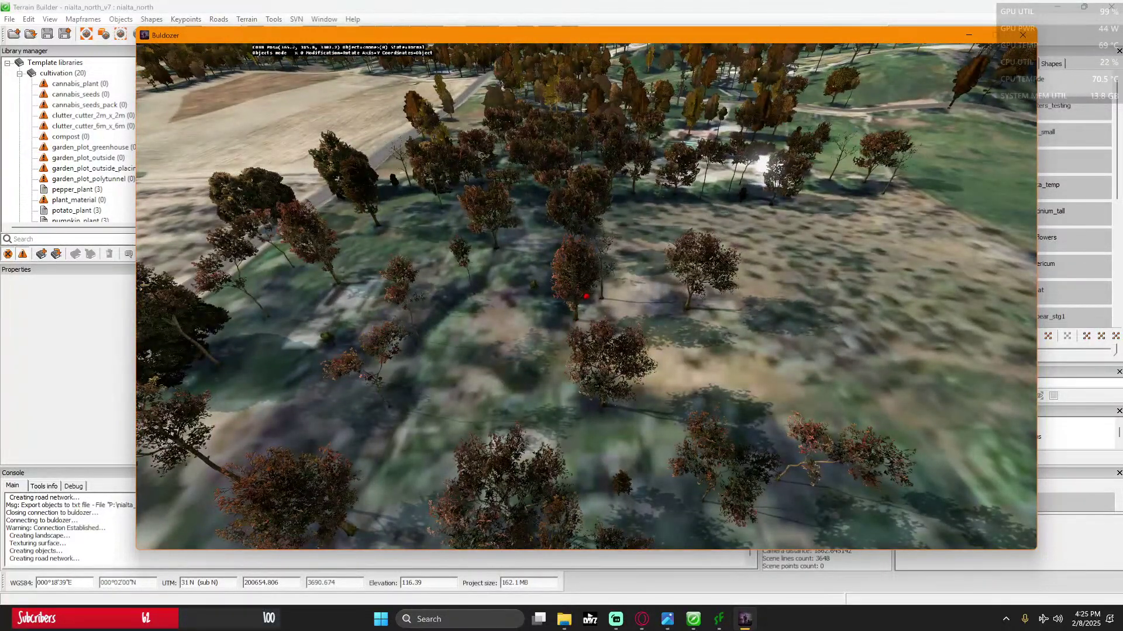
pyautogui.press('z')
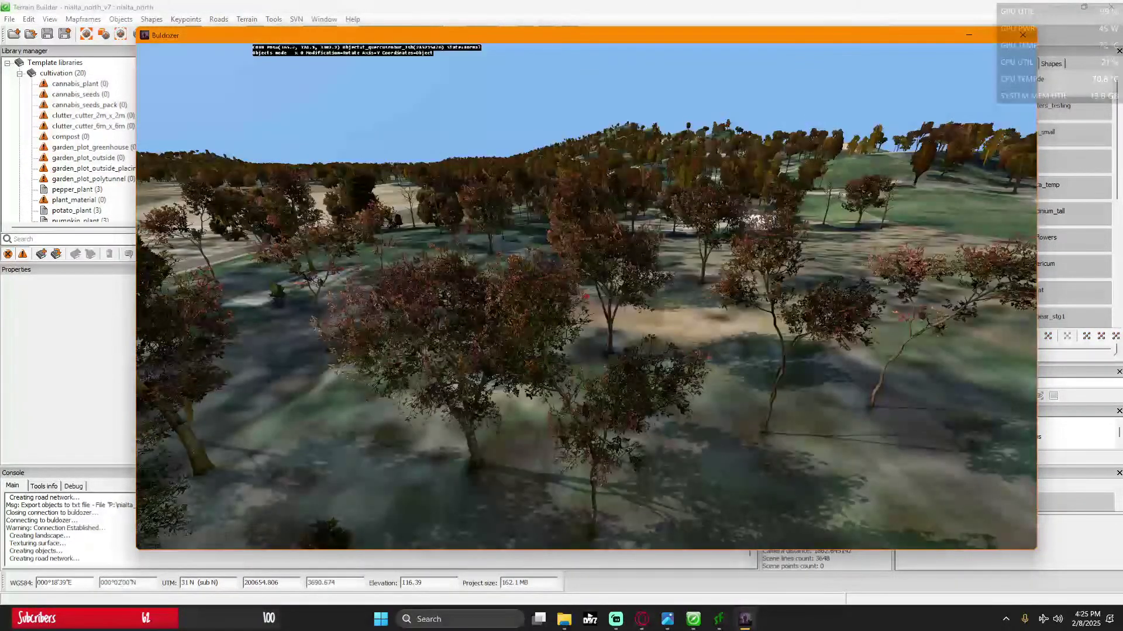
pyautogui.press('z')
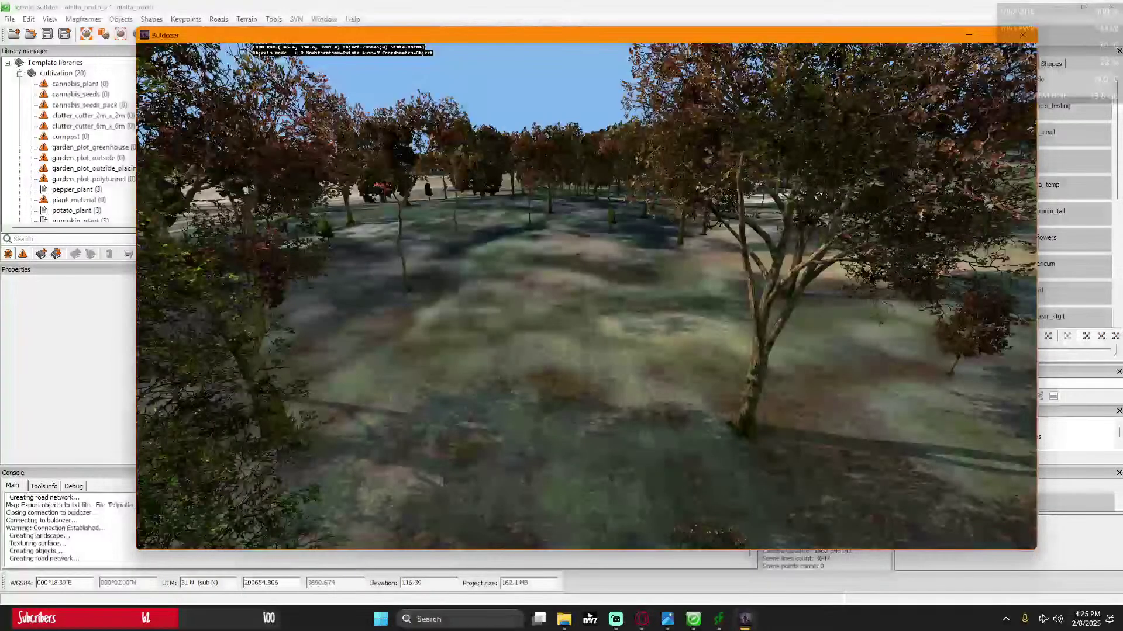
pyautogui.press('w')
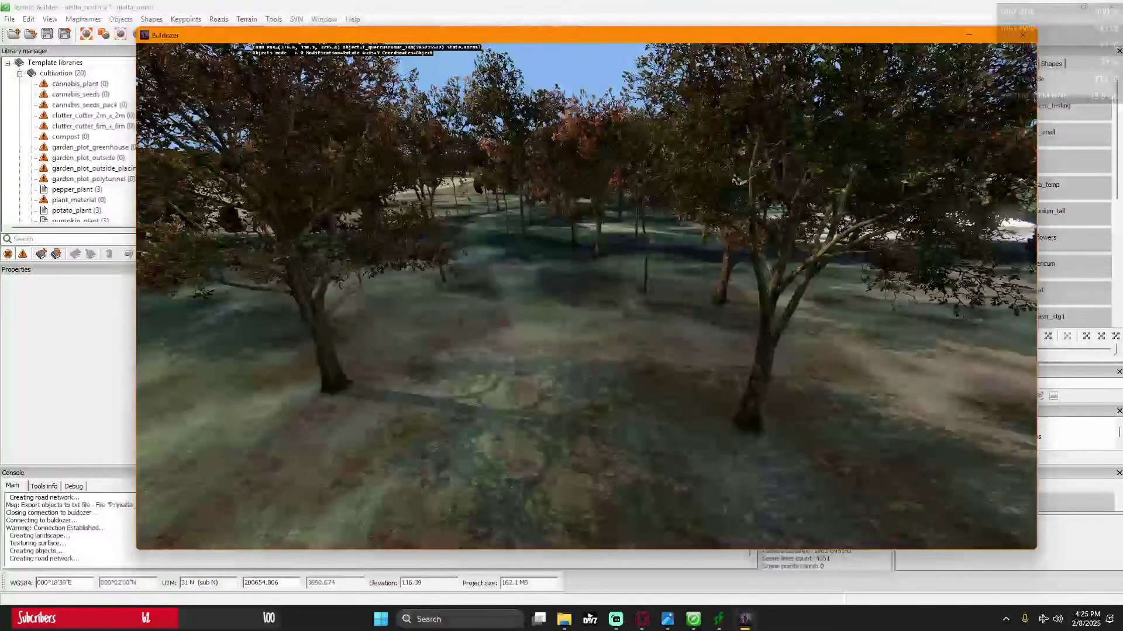
pyautogui.press('w')
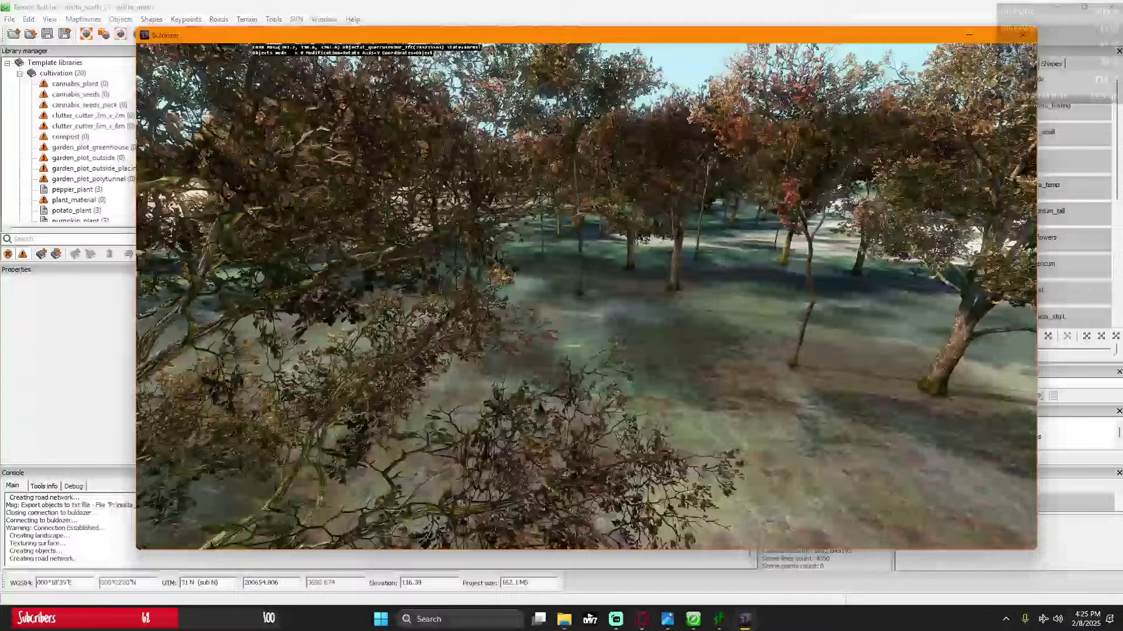
pyautogui.press('w')
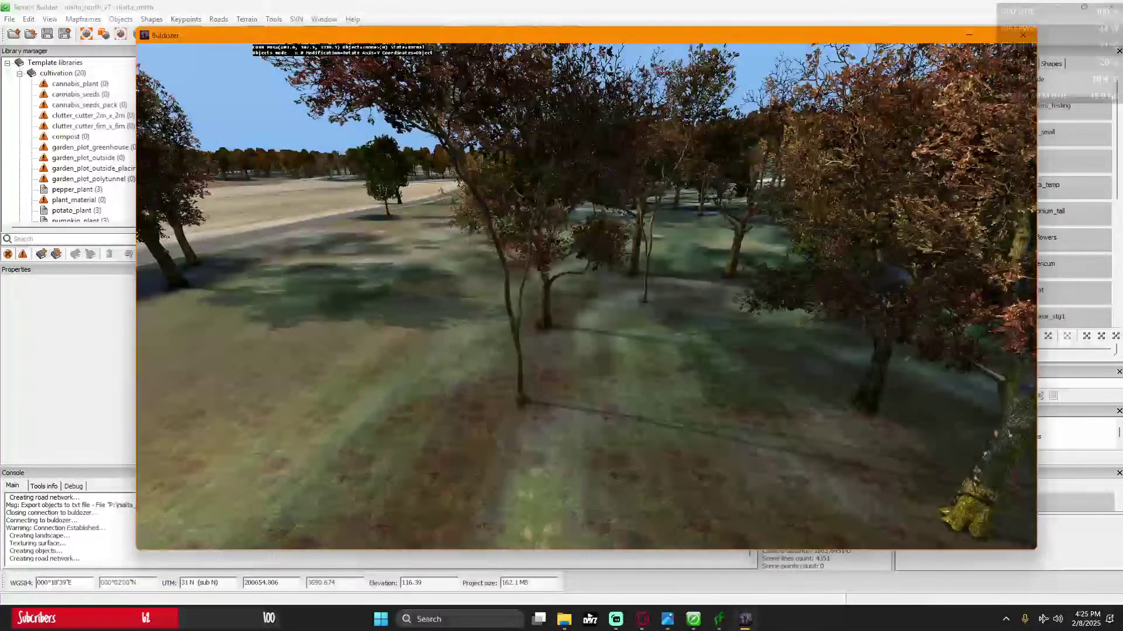
# Step: Inspect how the trees and small plants sit on the slope of the nearby wooded hillside at ground level
pyautogui.scroll(-3, 586, 296)
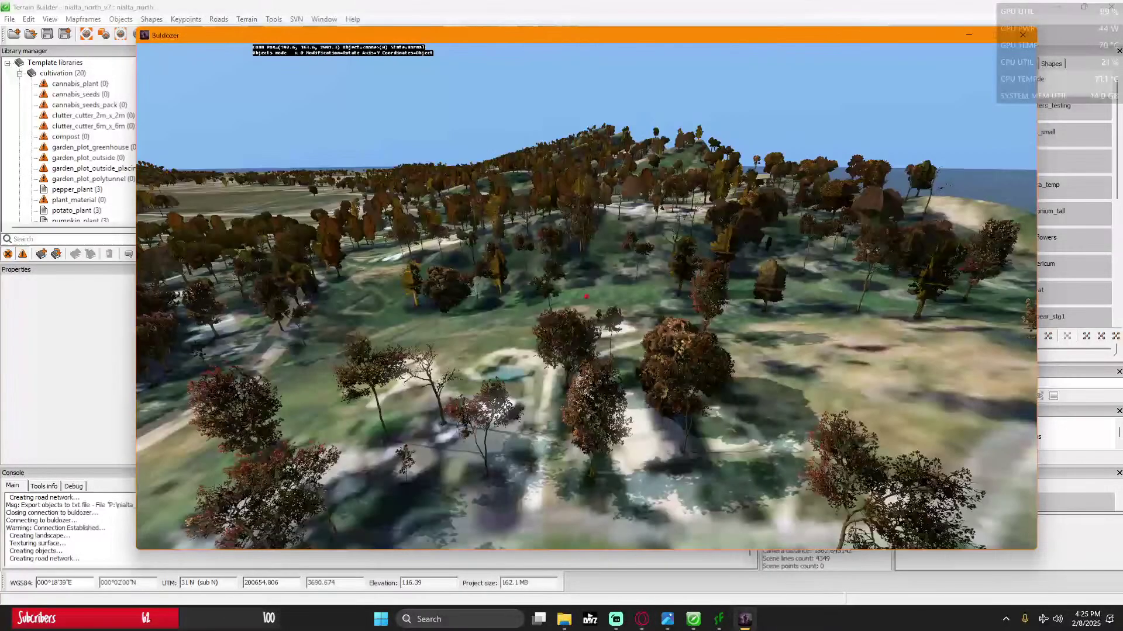
pyautogui.scroll(3, 586, 297)
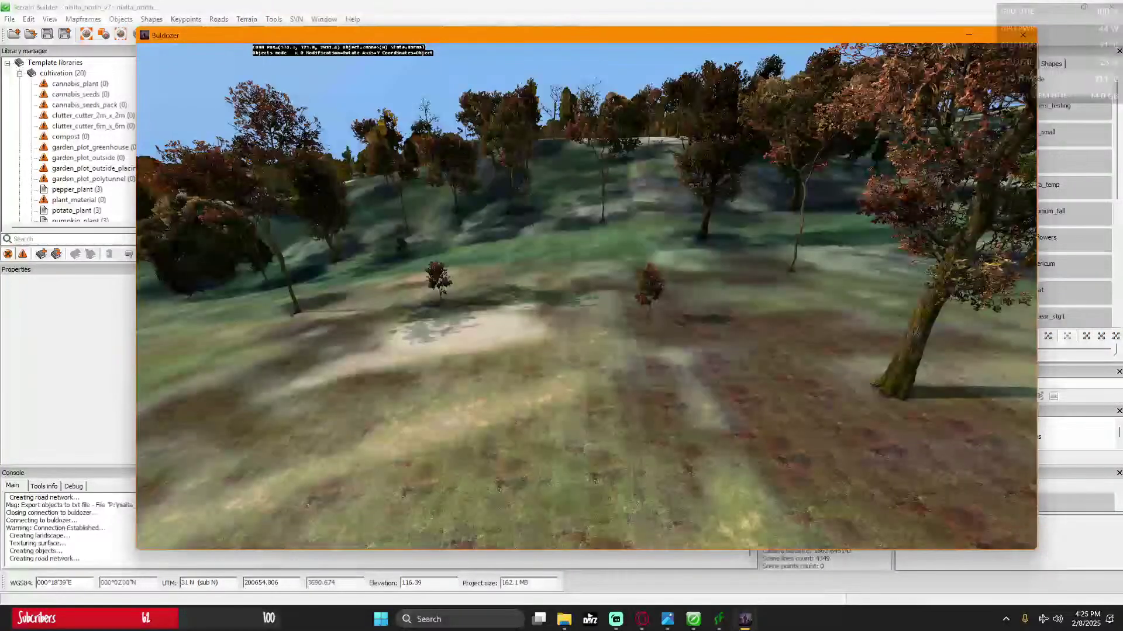
pyautogui.press('w')
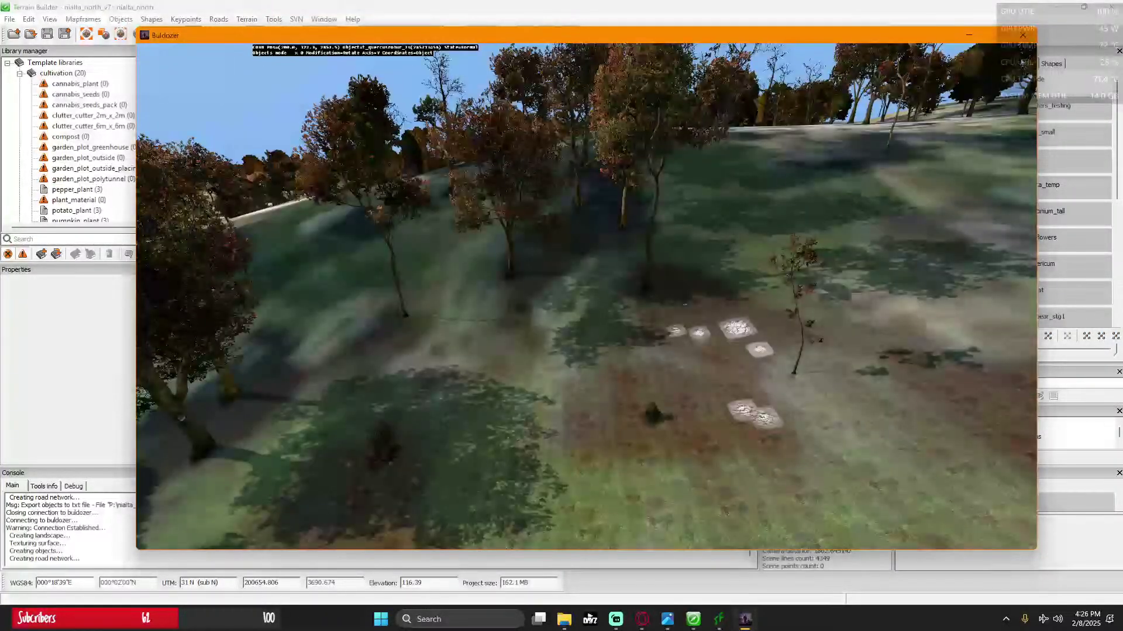
pyautogui.press('w')
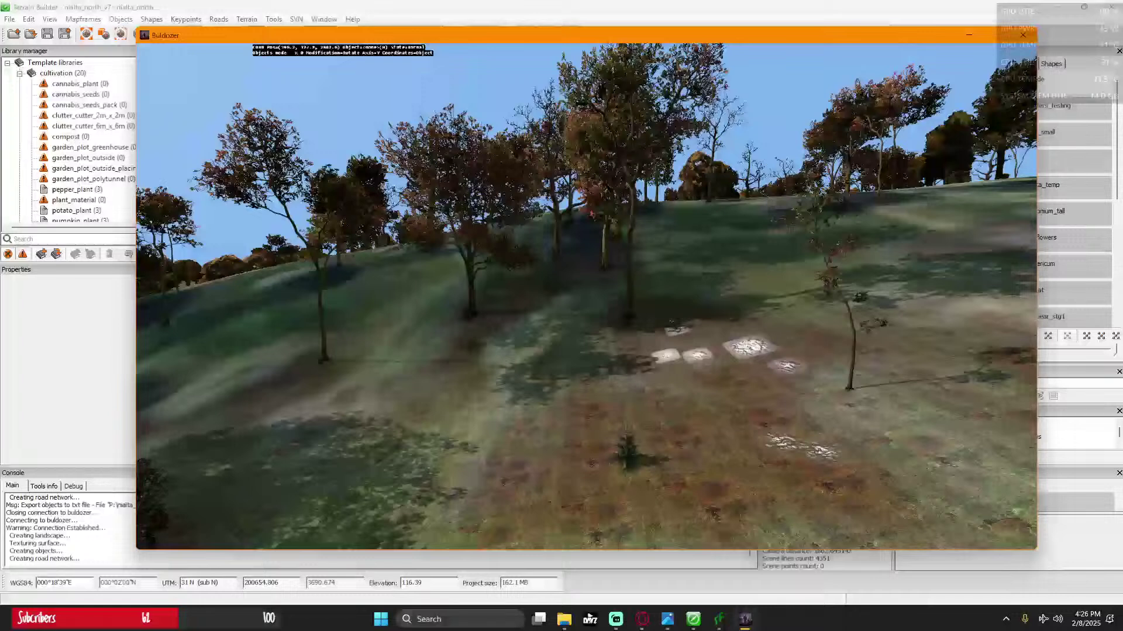
pyautogui.press('w')
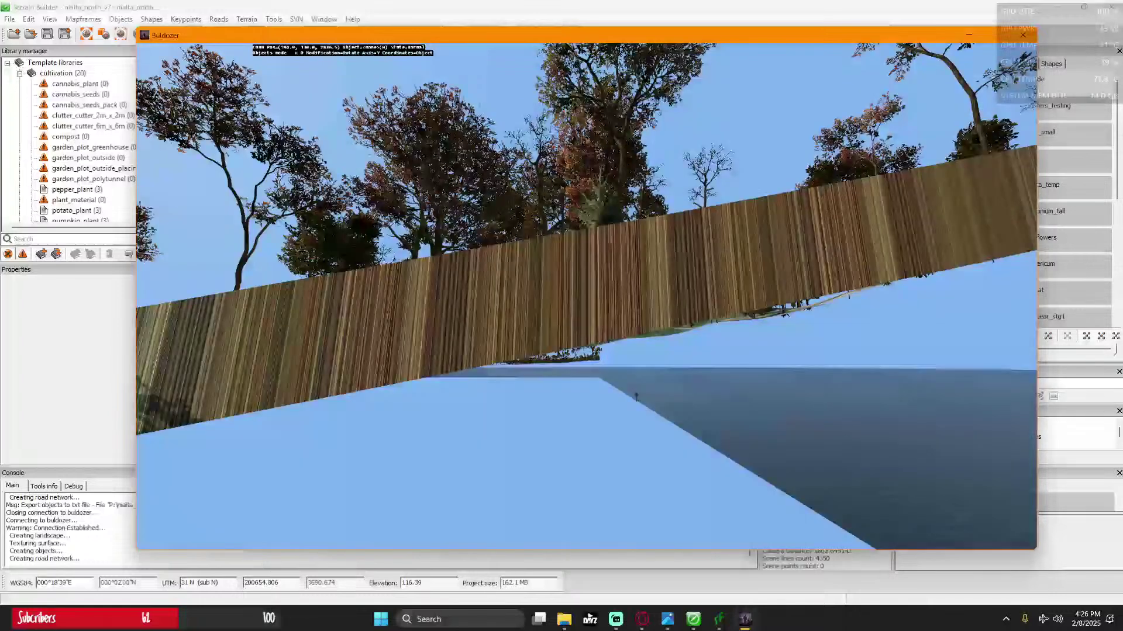
# Step: Survey the tree coverage from the air over the wooded hills, clearings and roads beyond the hillside
pyautogui.press('w')
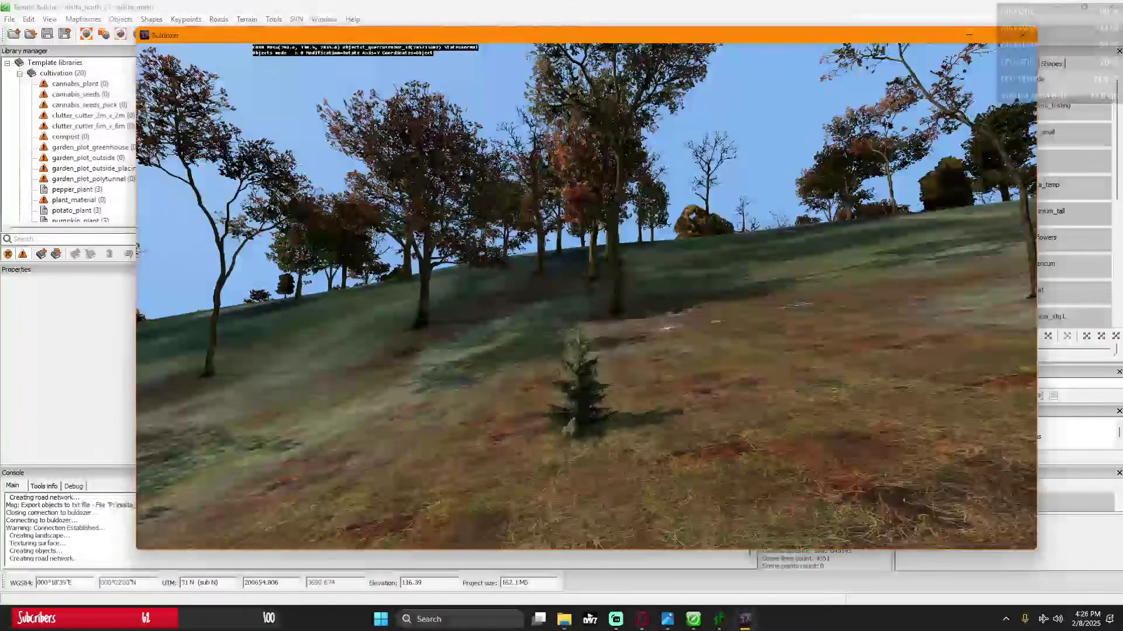
pyautogui.press('w')
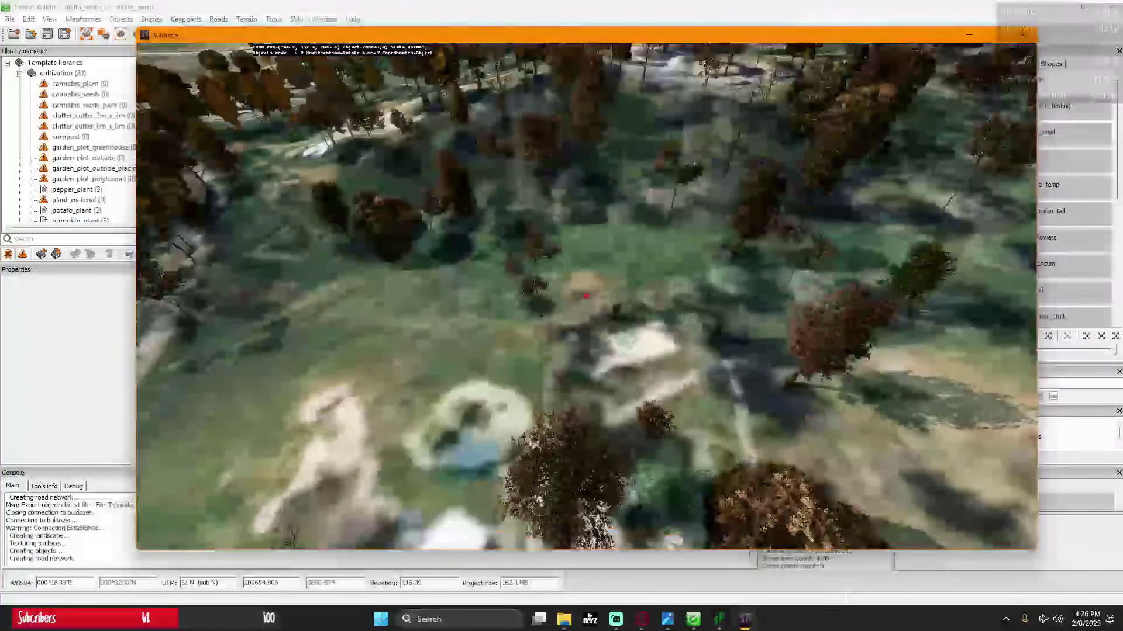
pyautogui.scroll(-3, 585, 297)
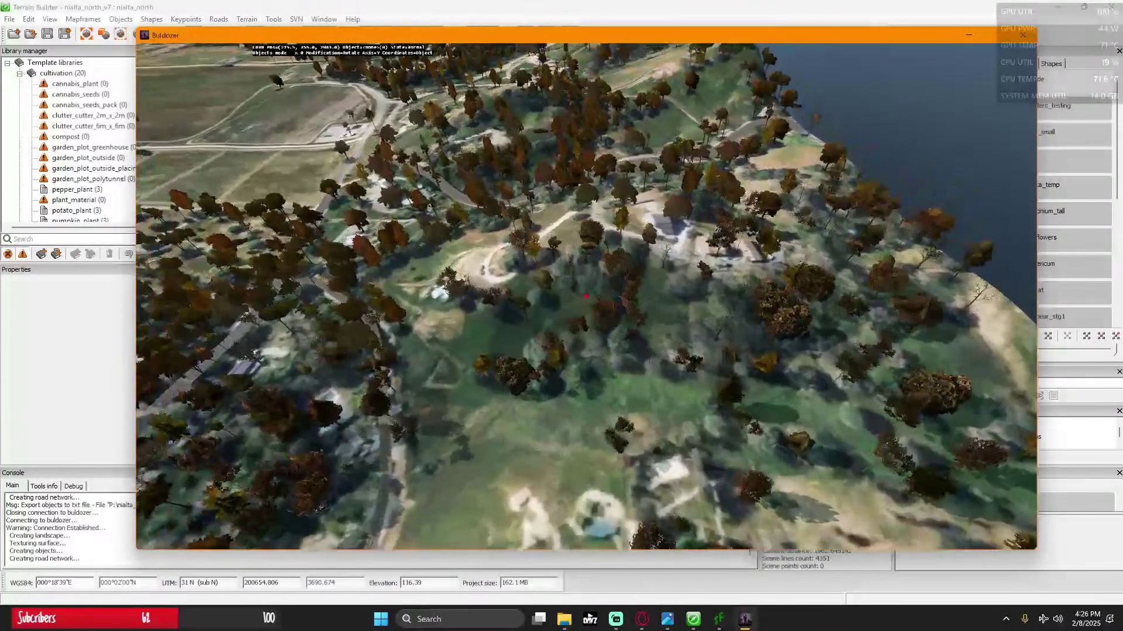
pyautogui.press('w')
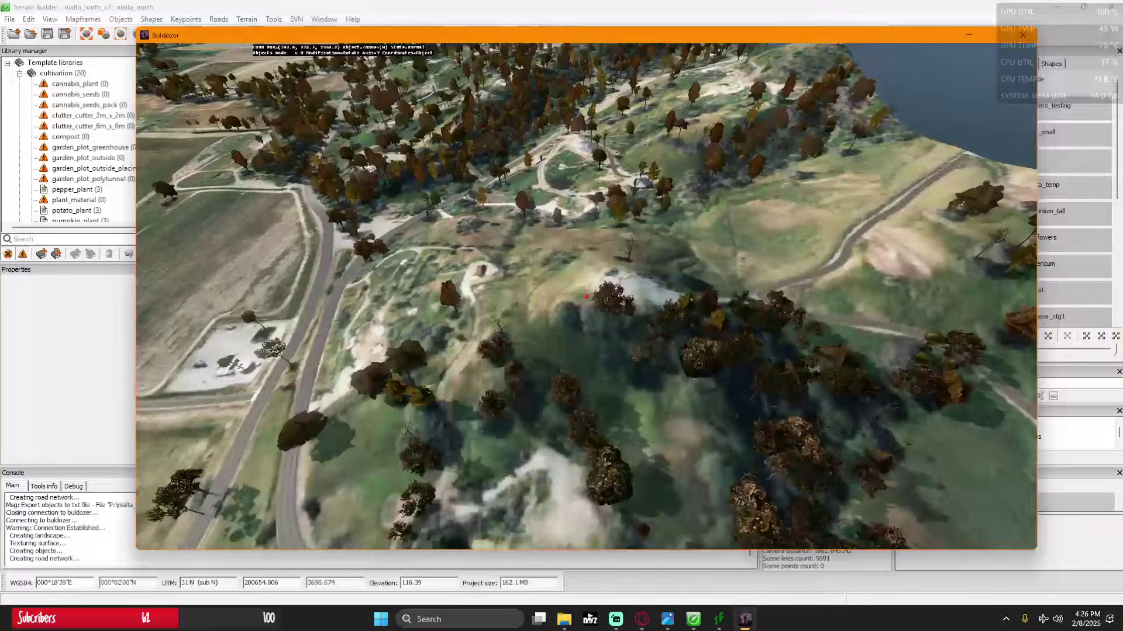
pyautogui.press('w')
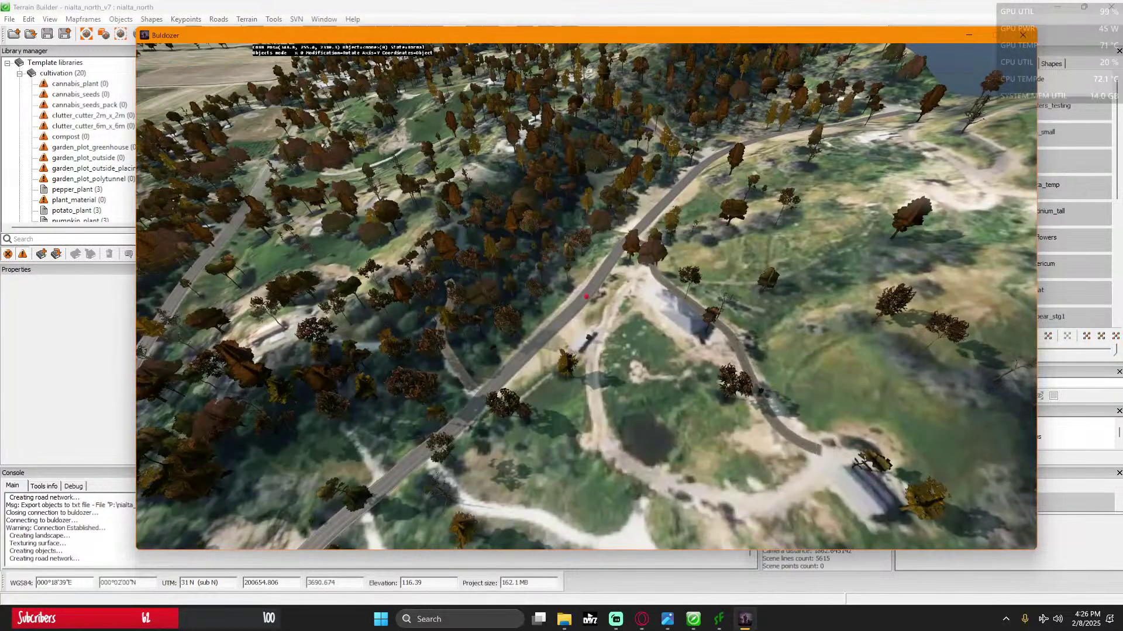
# Step: Exit the Buldozer preview and switch from Terrain Builder to the SFlora project
pyautogui.press('Escape')
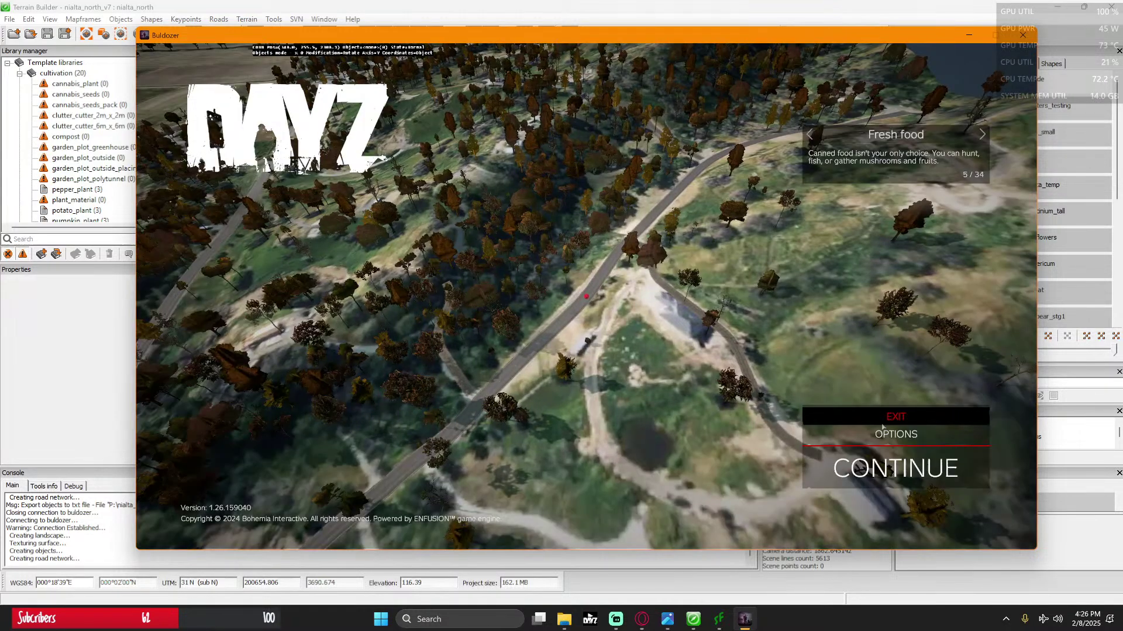
pyautogui.click(881, 418)
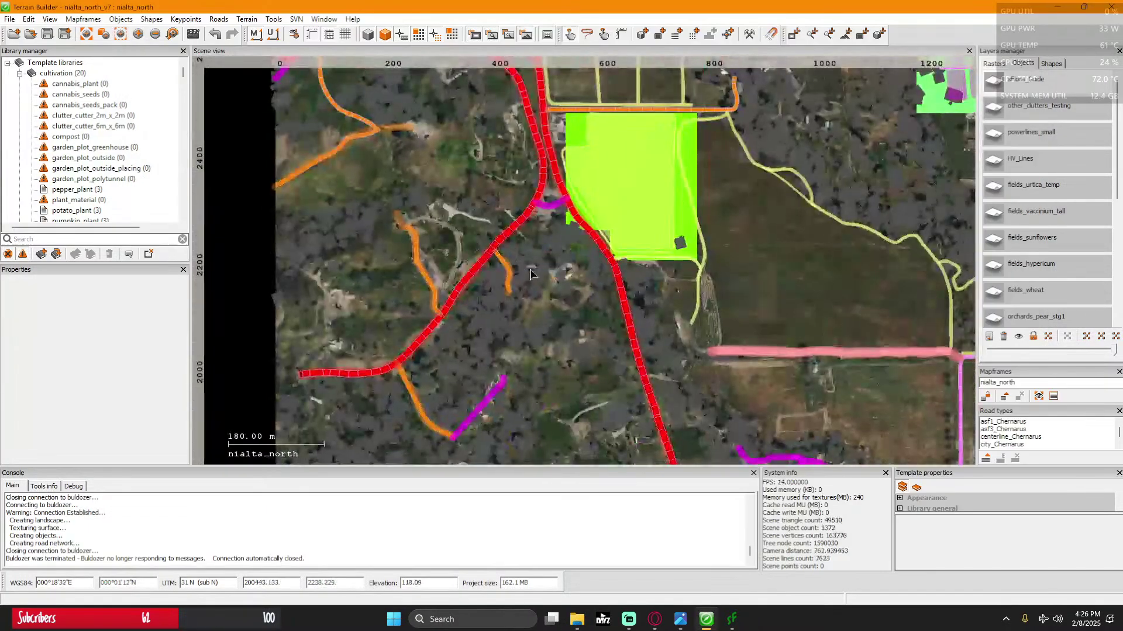
pyautogui.scroll(-4, 773, 300)
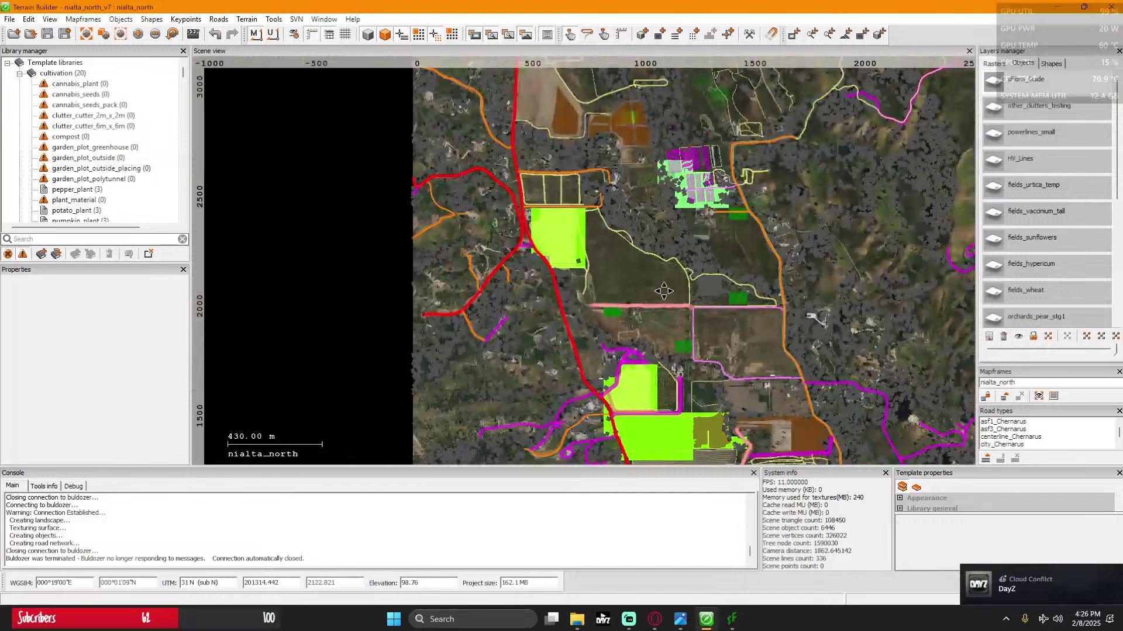
pyautogui.click(732, 619)
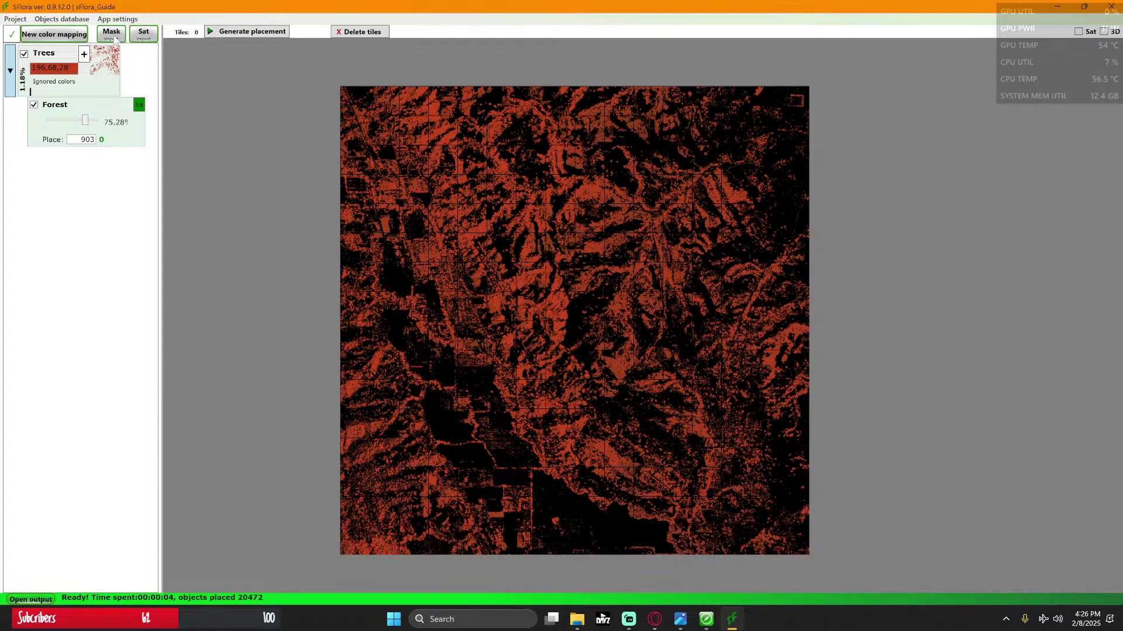
# Step: Delete the previous mask tiles and import combined_w_bkgd.png from the sFlora png folder as the new mask
pyautogui.click(113, 35)
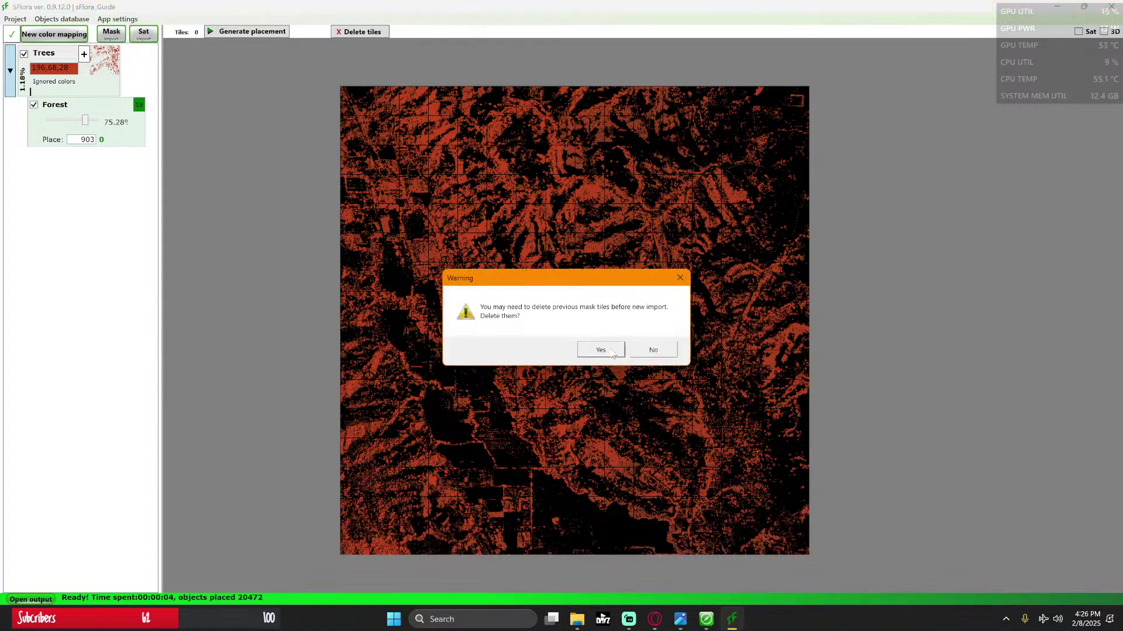
pyautogui.click(611, 351)
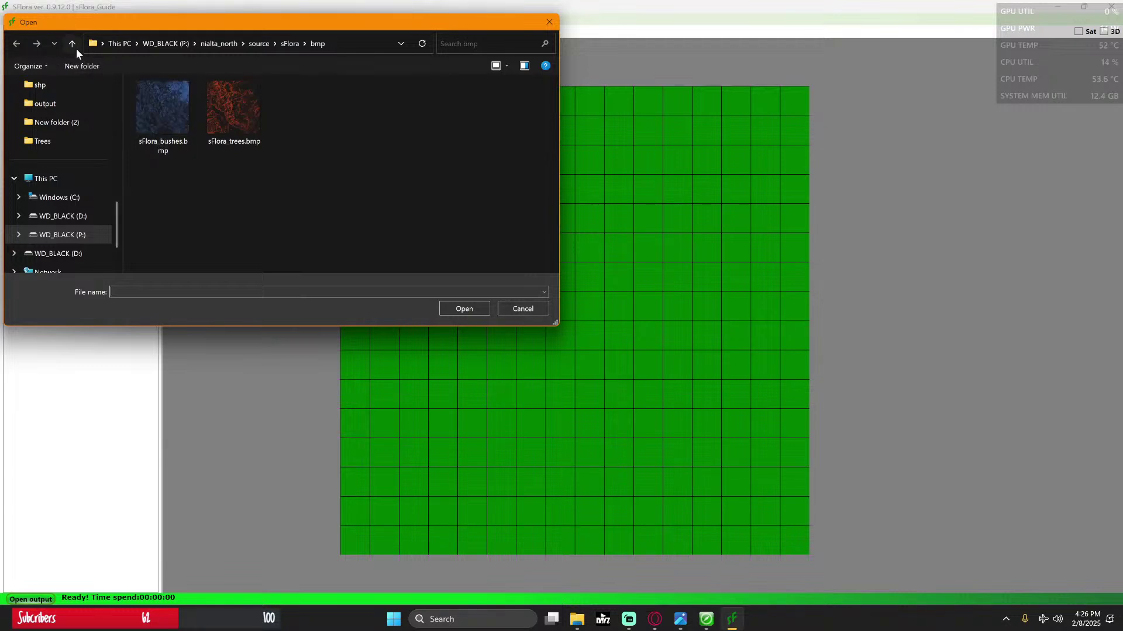
pyautogui.click(73, 45)
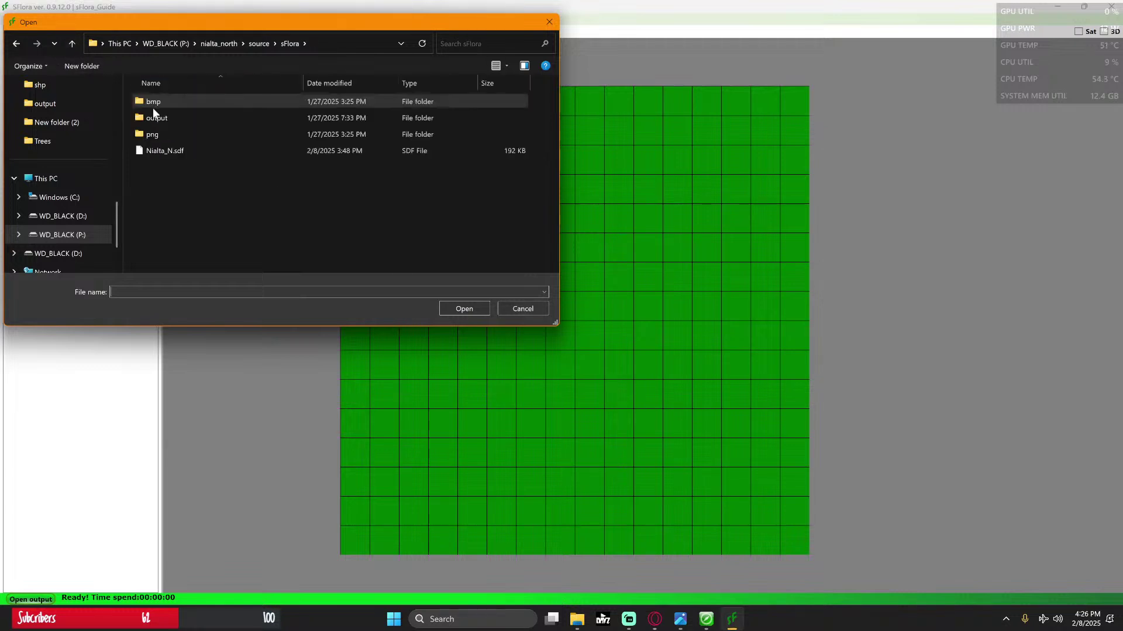
pyautogui.doubleClick(152, 134)
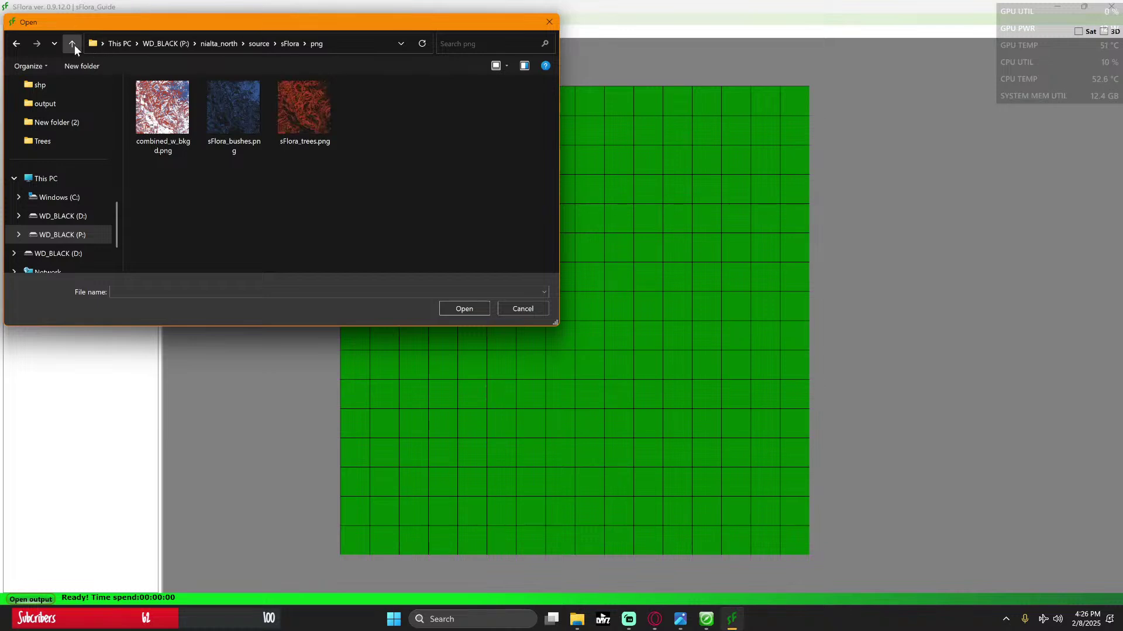
pyautogui.doubleClick(167, 132)
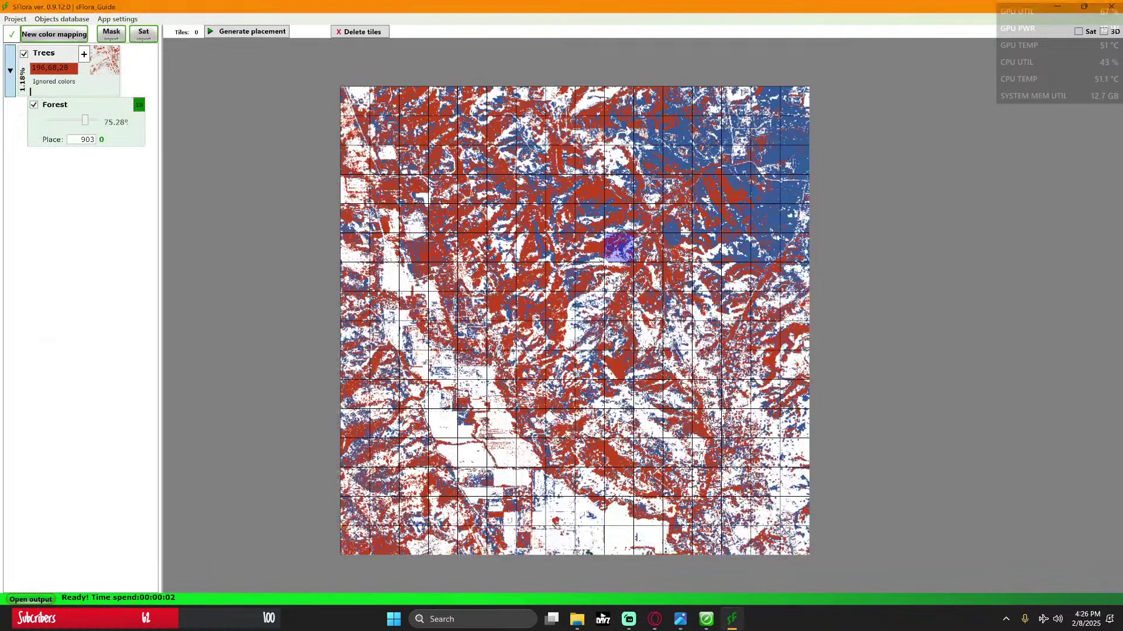
pyautogui.scroll(-1, 602, 242)
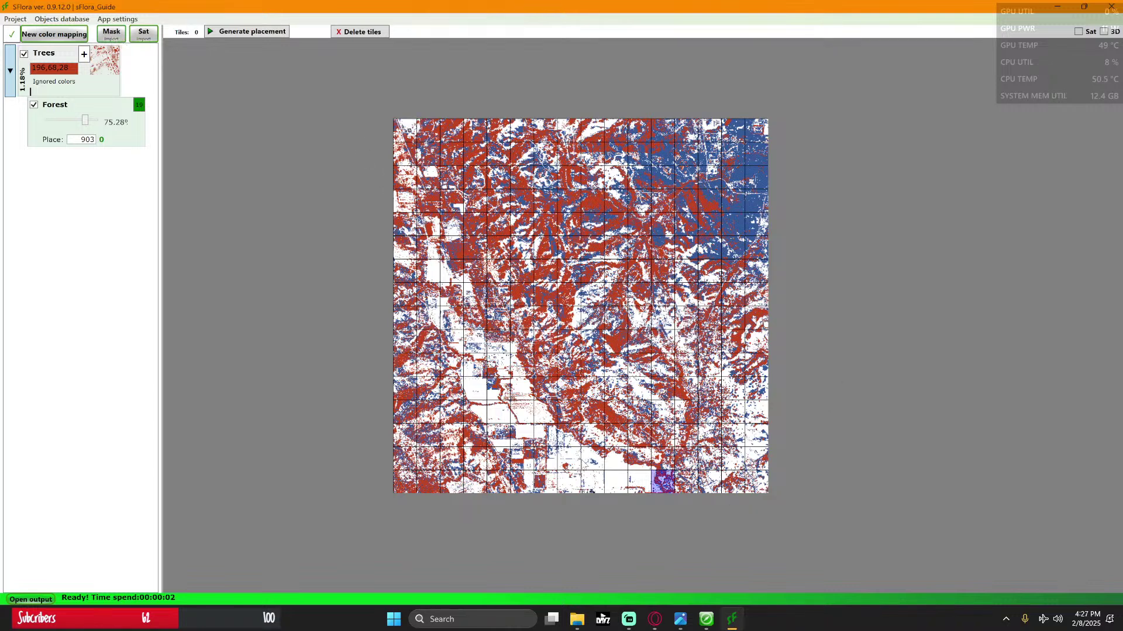
# Step: Try to import combined_w_bkgd.png again as the mask while keeping the previous mask tiles
pyautogui.click(114, 70)
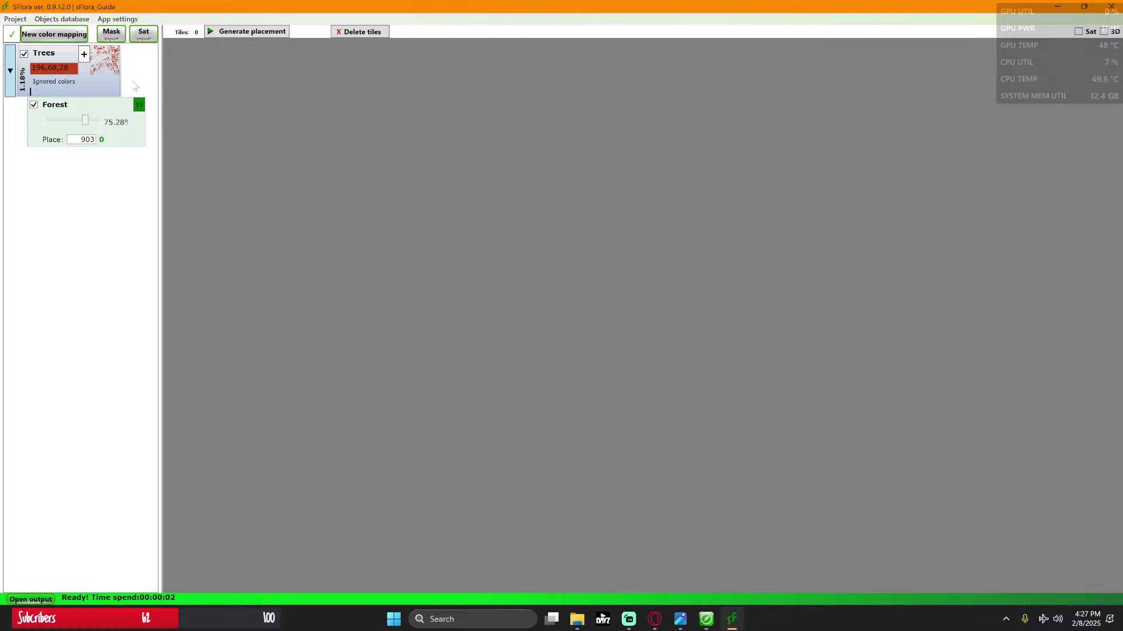
pyautogui.click(110, 35)
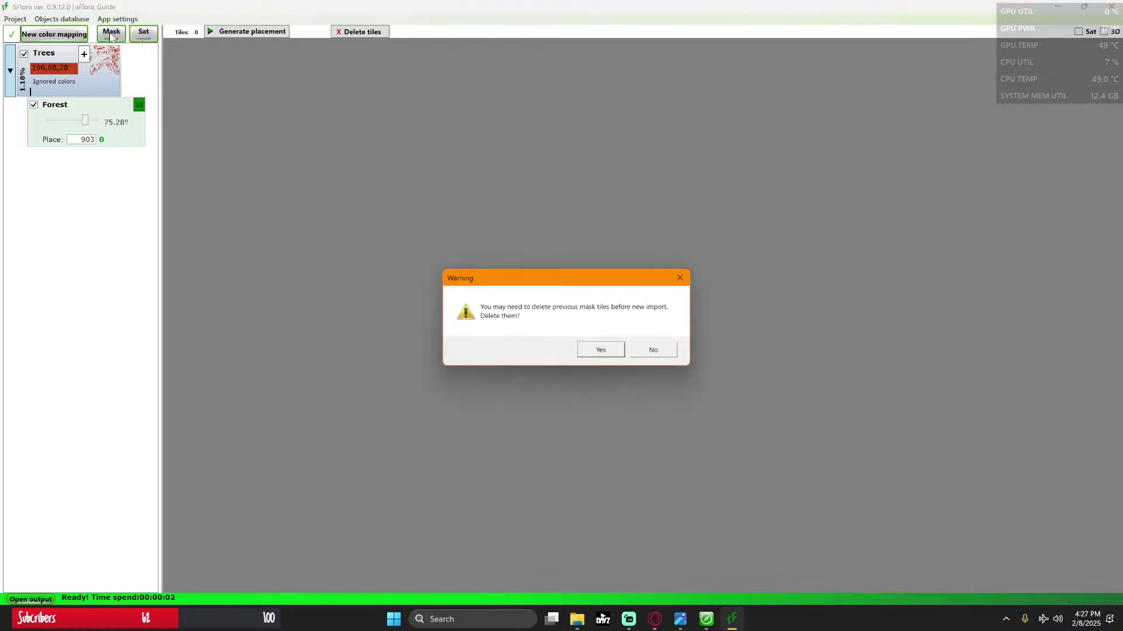
pyautogui.click(648, 348)
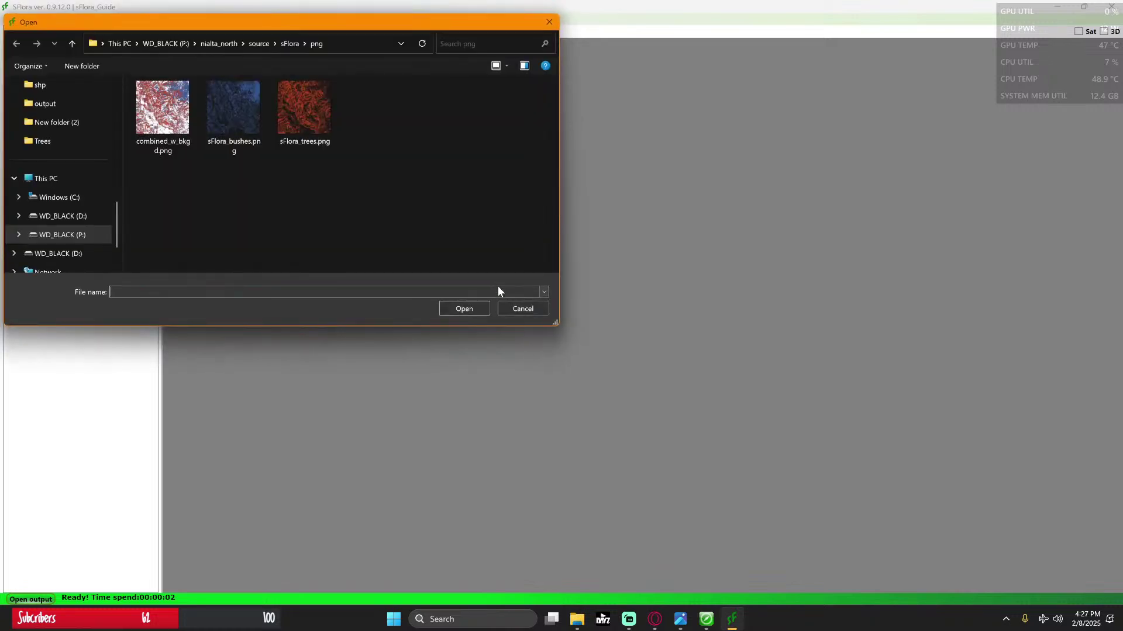
pyautogui.doubleClick(163, 117)
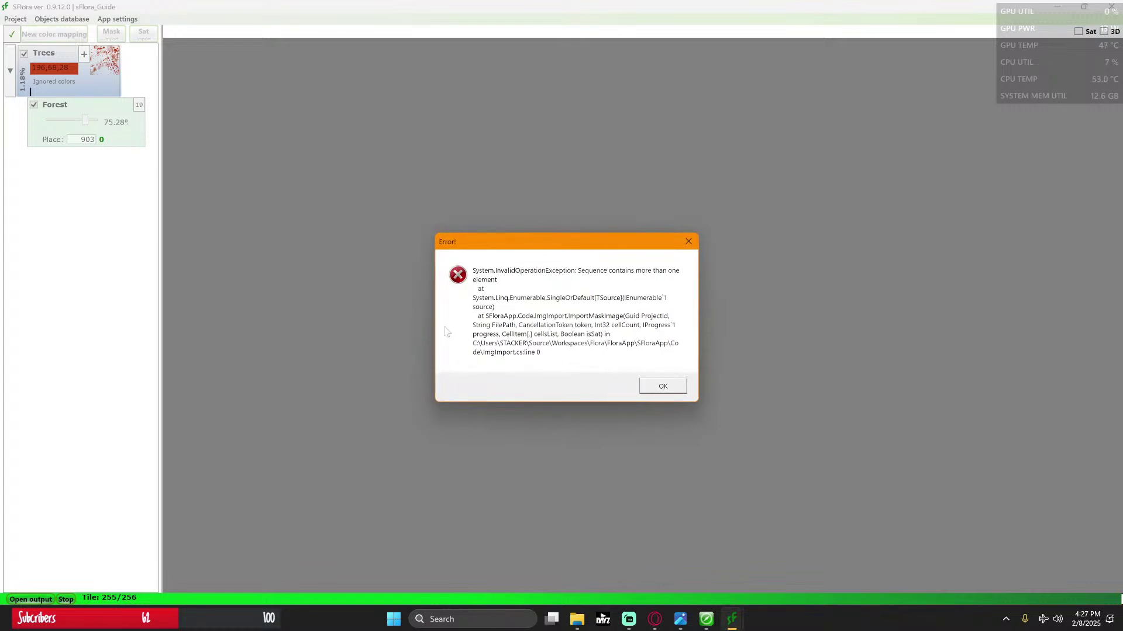
pyautogui.click(661, 388)
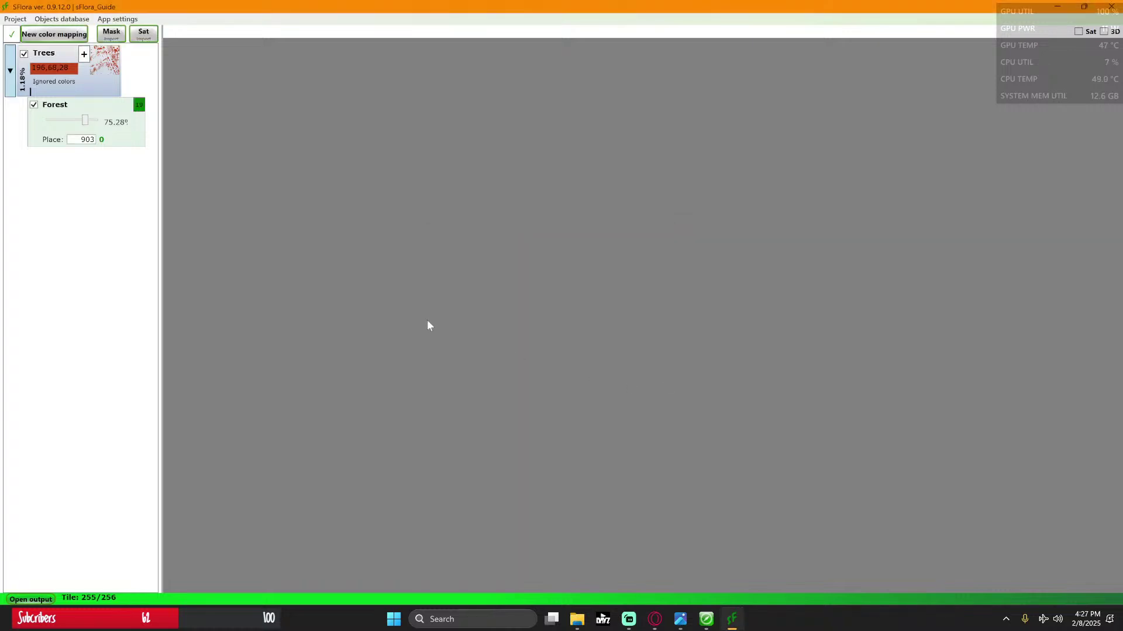
# Step: Import combined_w_bkgd.png as the mask again, this time deleting the previous mask tiles
pyautogui.click(119, 38)
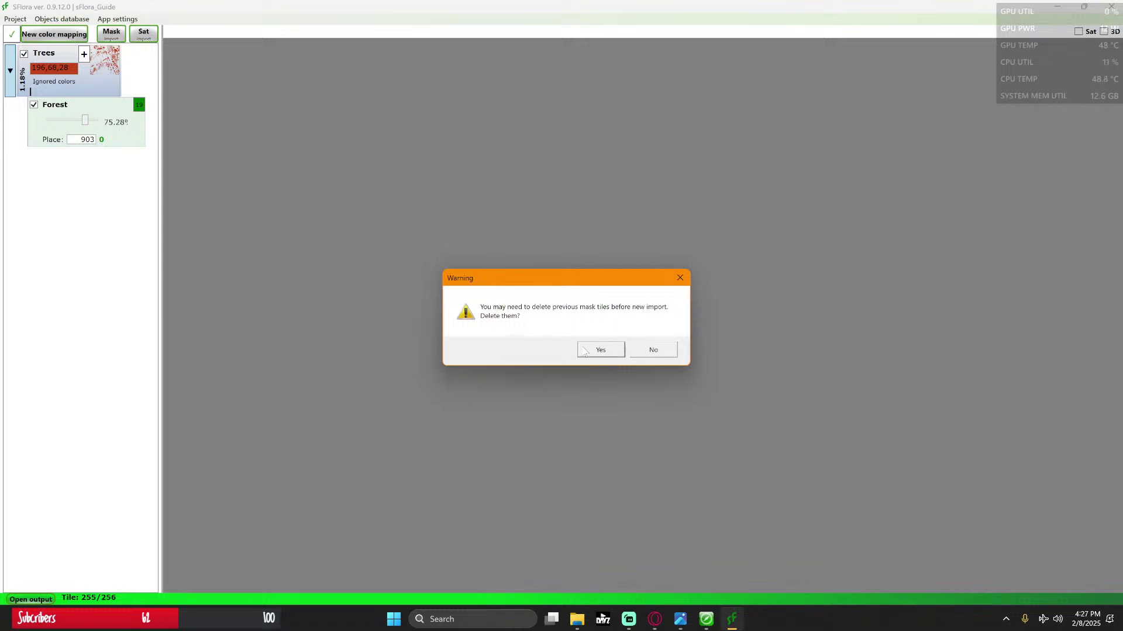
pyautogui.click(586, 352)
pyautogui.doubleClick(163, 107)
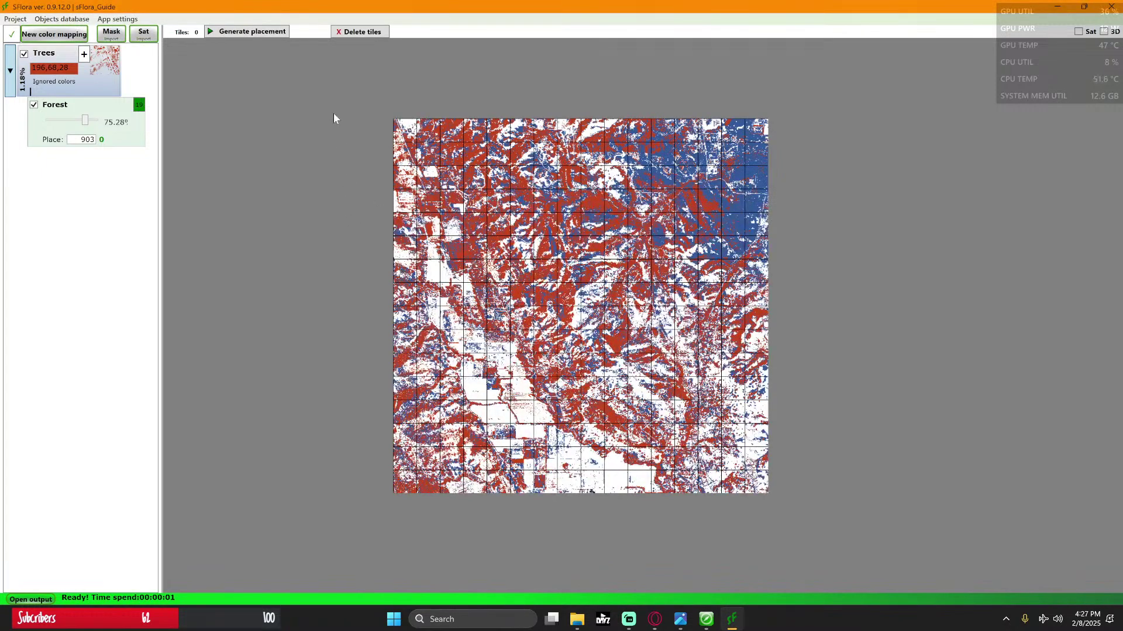
# Step: Open the mask tile in the third column, second row, and assign its red 197,68,28 as the Trees mapping color
pyautogui.click(107, 68)
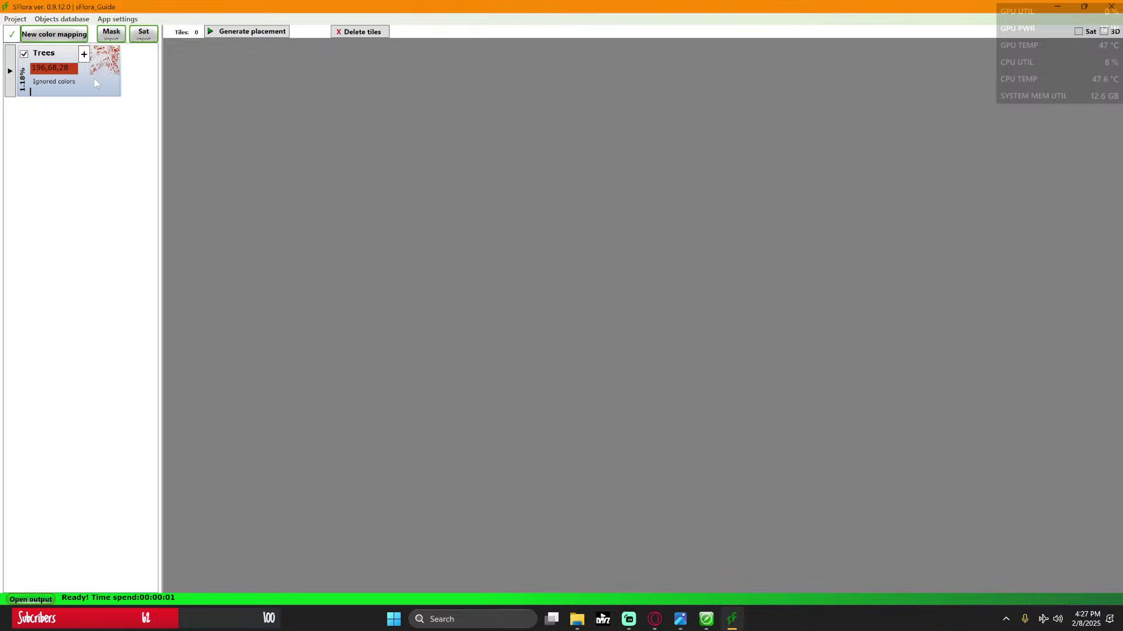
pyautogui.click(104, 69)
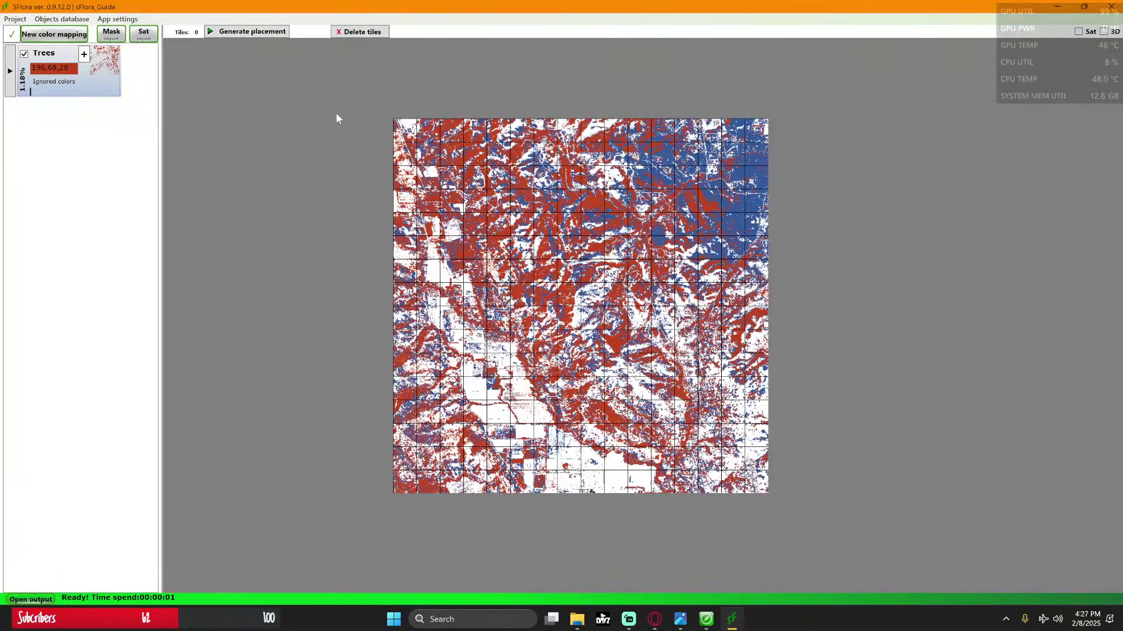
pyautogui.scroll(8, 451, 131)
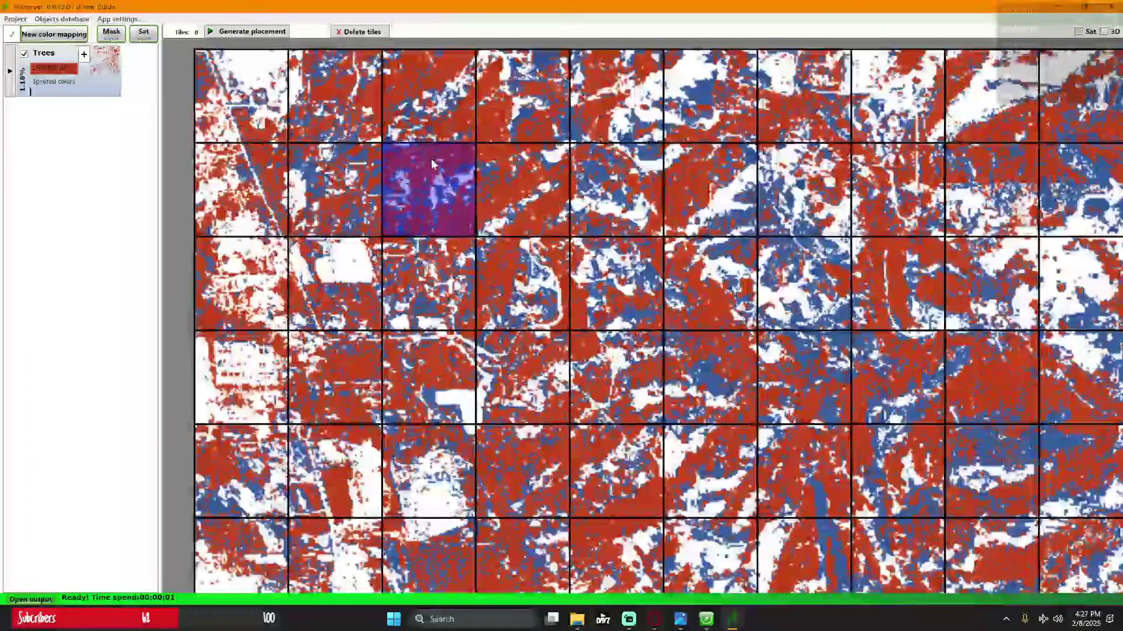
pyautogui.click(418, 185)
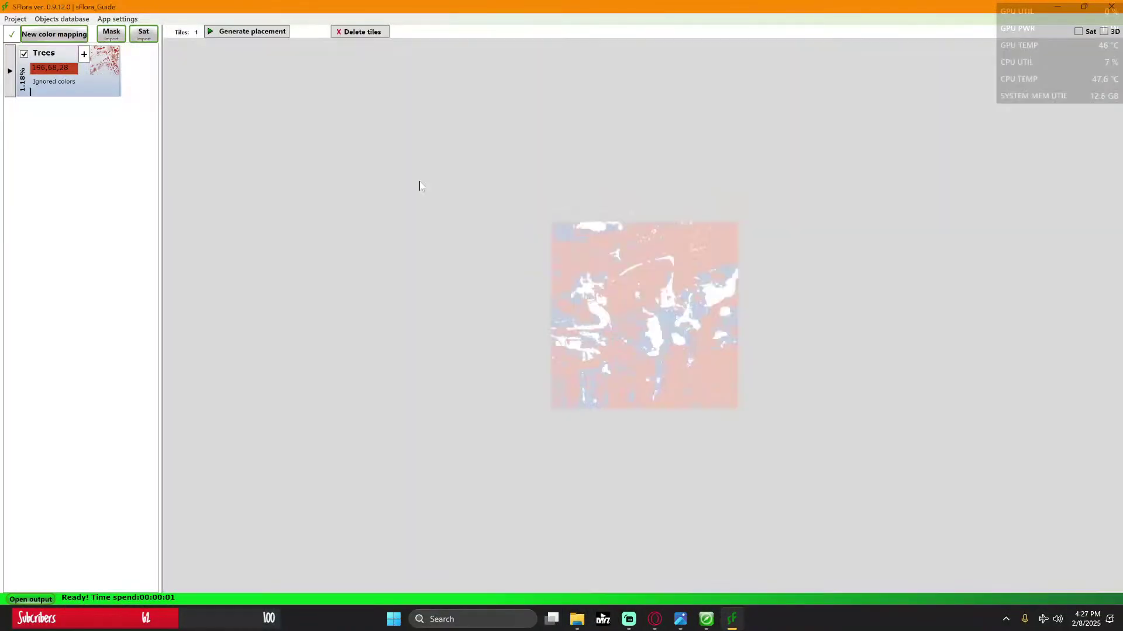
pyautogui.scroll(3, 586, 257)
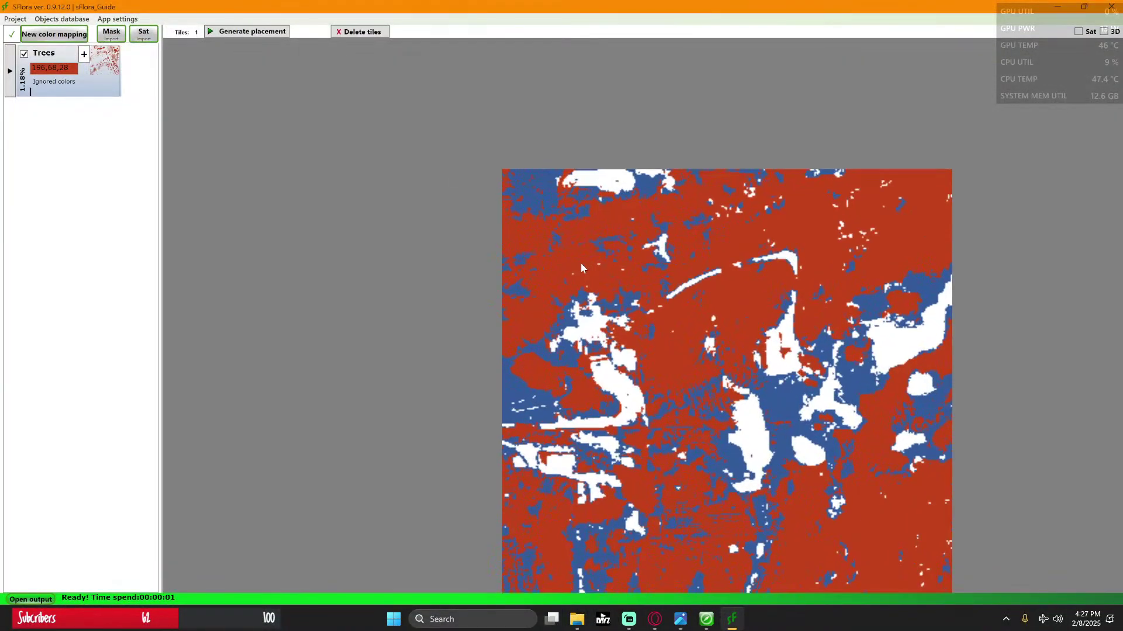
pyautogui.rightClick(583, 252)
pyautogui.click(593, 260)
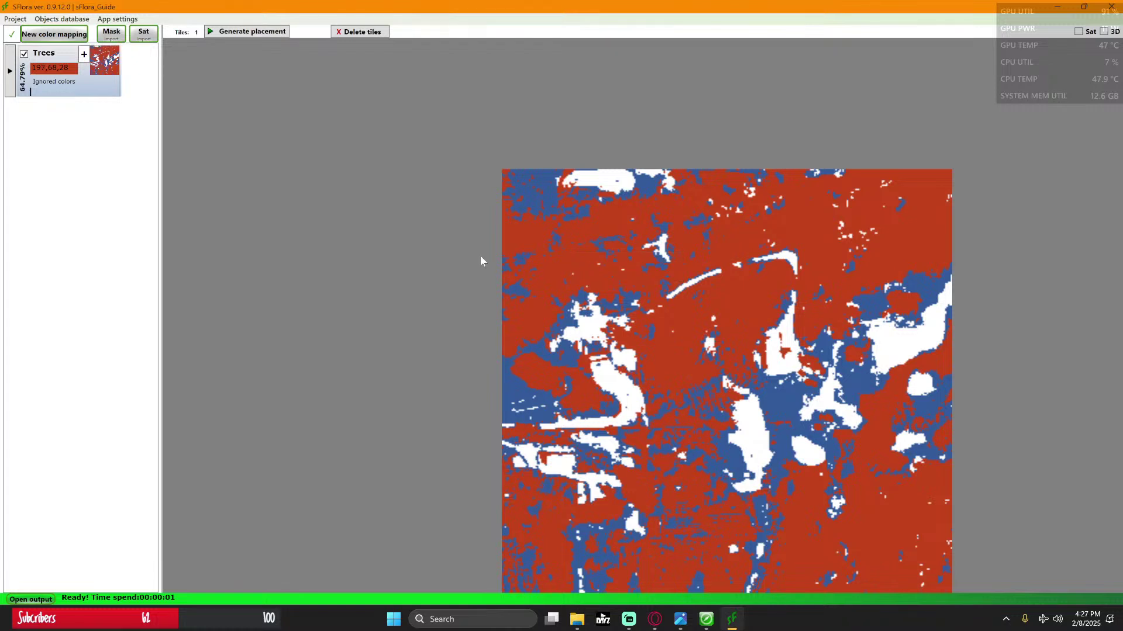
# Step: Add the tile's blue and white areas to the ignored colors of the Trees mapping
pyautogui.rightClick(549, 189)
pyautogui.click(562, 211)
pyautogui.rightClick(588, 330)
pyautogui.click(613, 351)
pyautogui.scroll(-2, 462, 240)
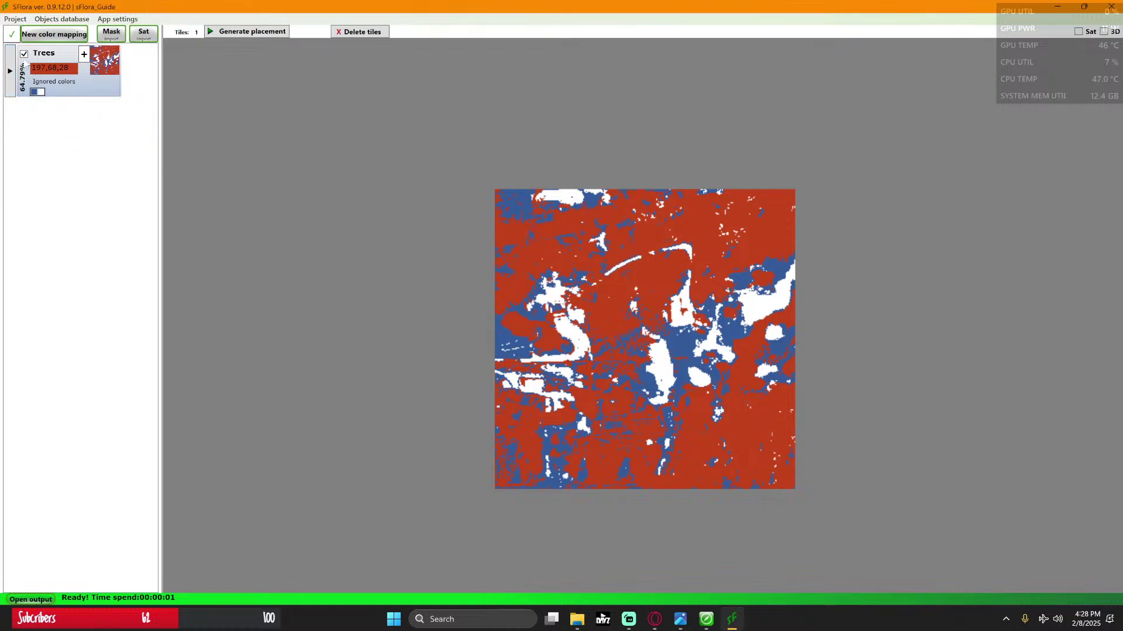
# Step: Create a new color mapping named Bushes
pyautogui.click(74, 36)
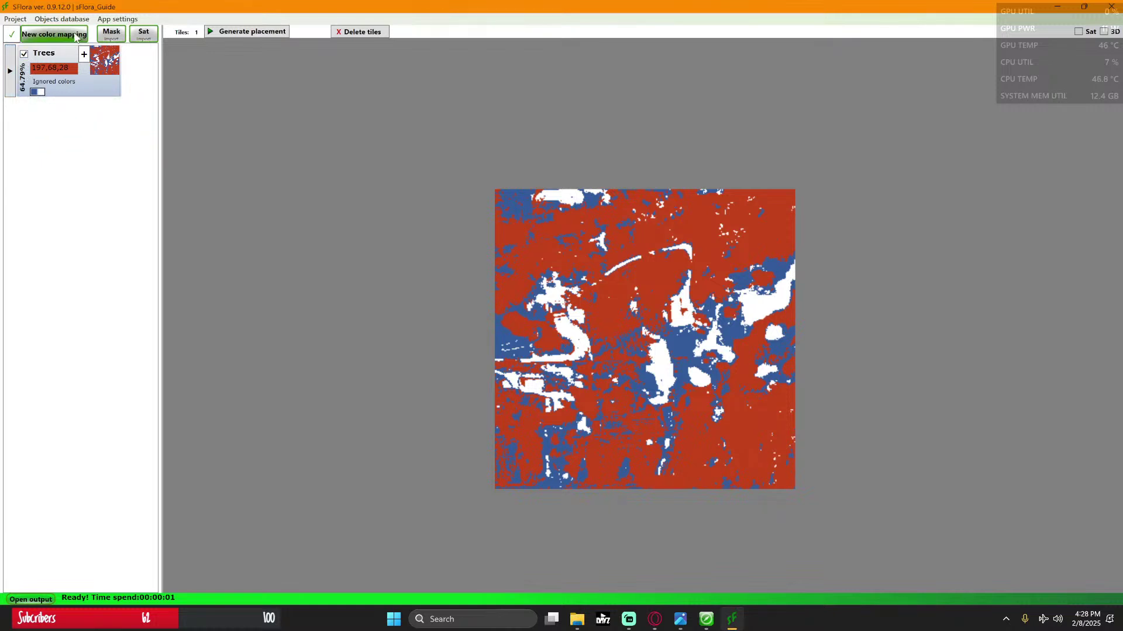
pyautogui.click(553, 301)
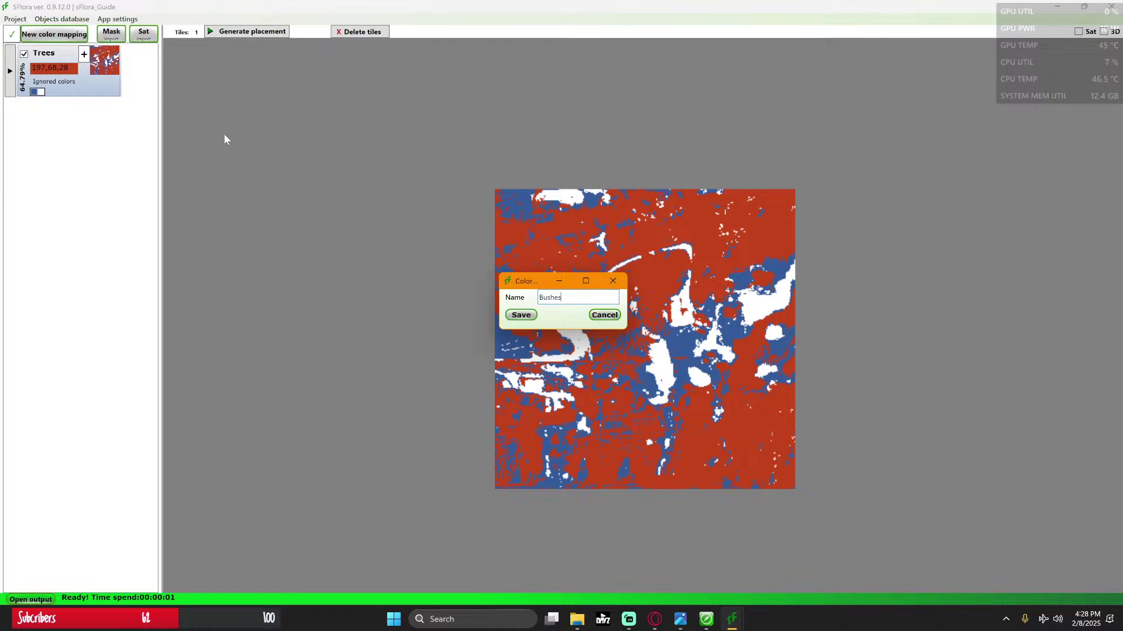
pyautogui.click(520, 315)
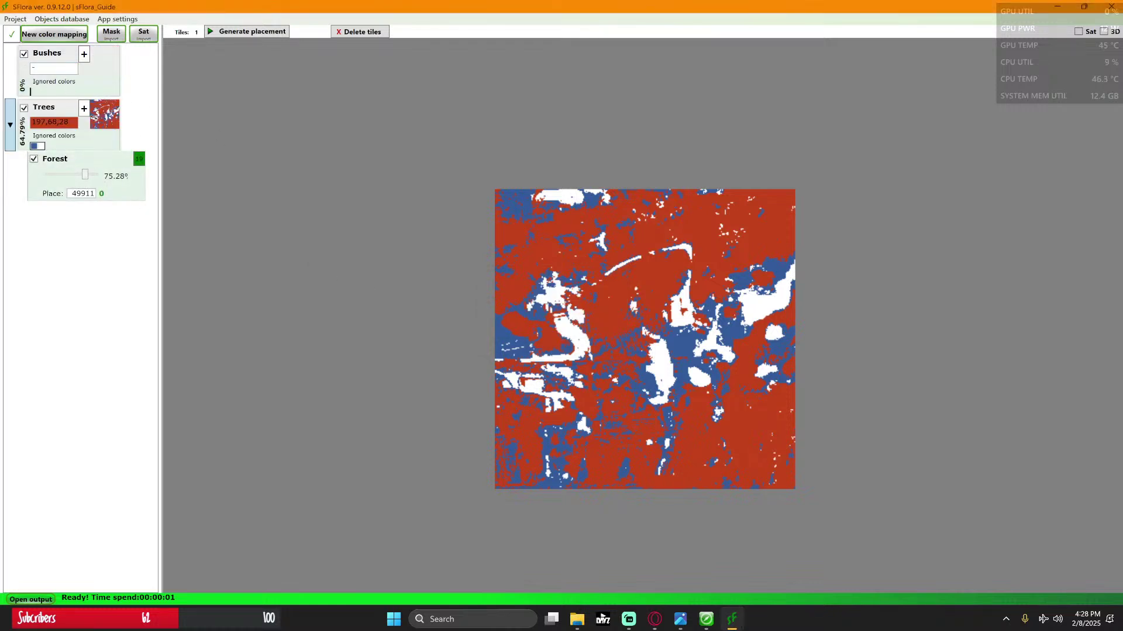
# Step: Collapse the Trees mapping, select Bushes and assign the mask's blue 50,90,155 as its mapping color
pyautogui.click(10, 122)
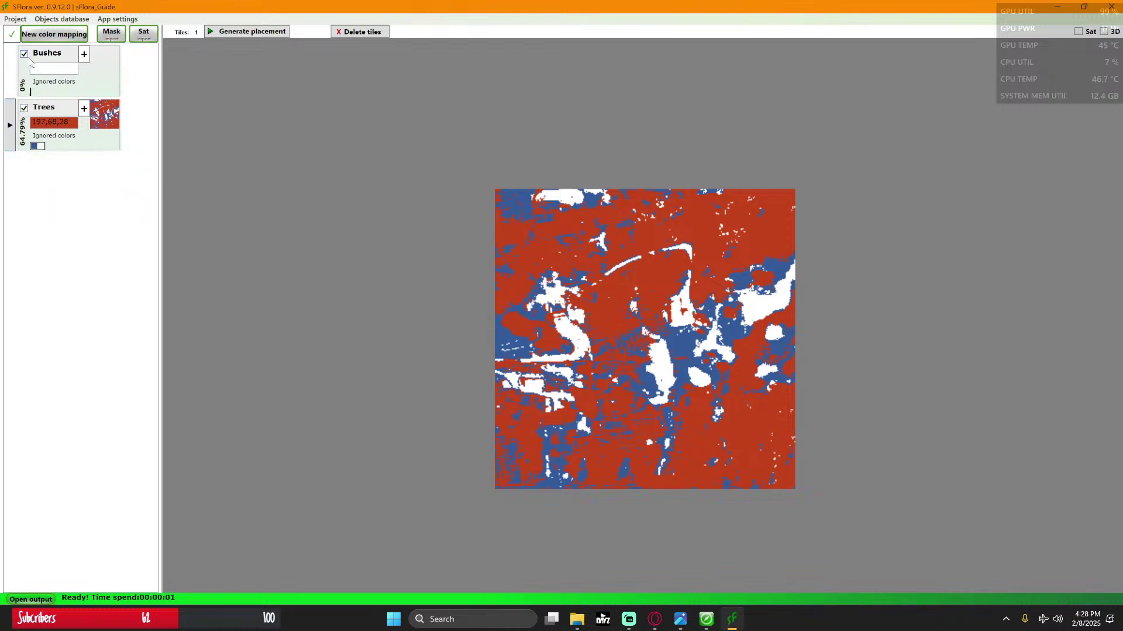
pyautogui.click(84, 55)
pyautogui.click(64, 62)
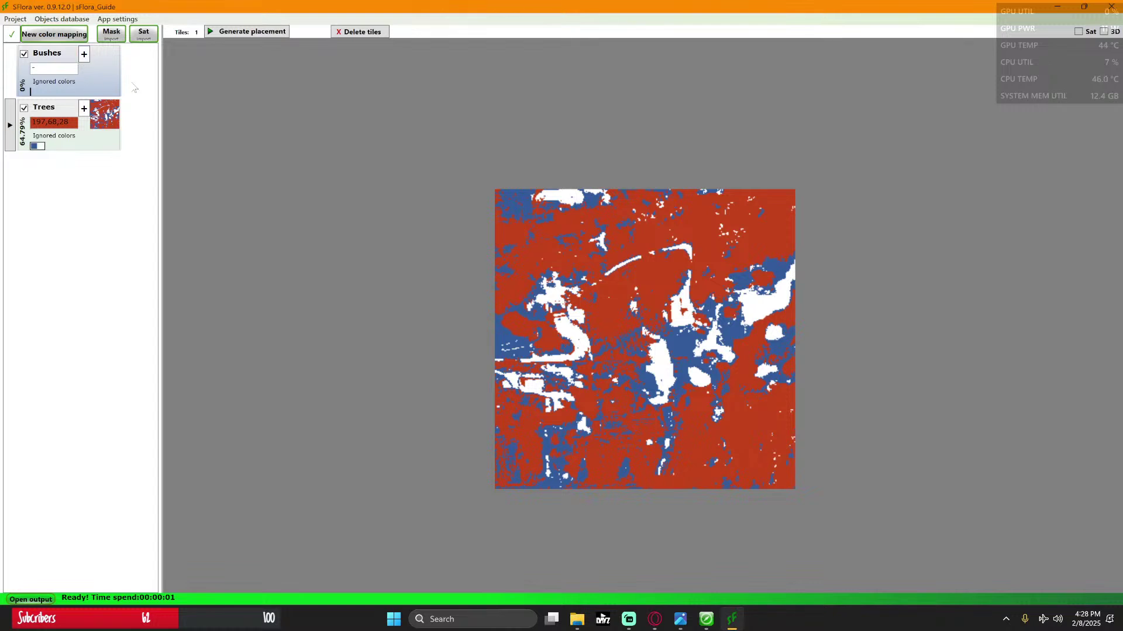
pyautogui.scroll(3, 531, 214)
pyautogui.rightClick(524, 199)
pyautogui.click(538, 209)
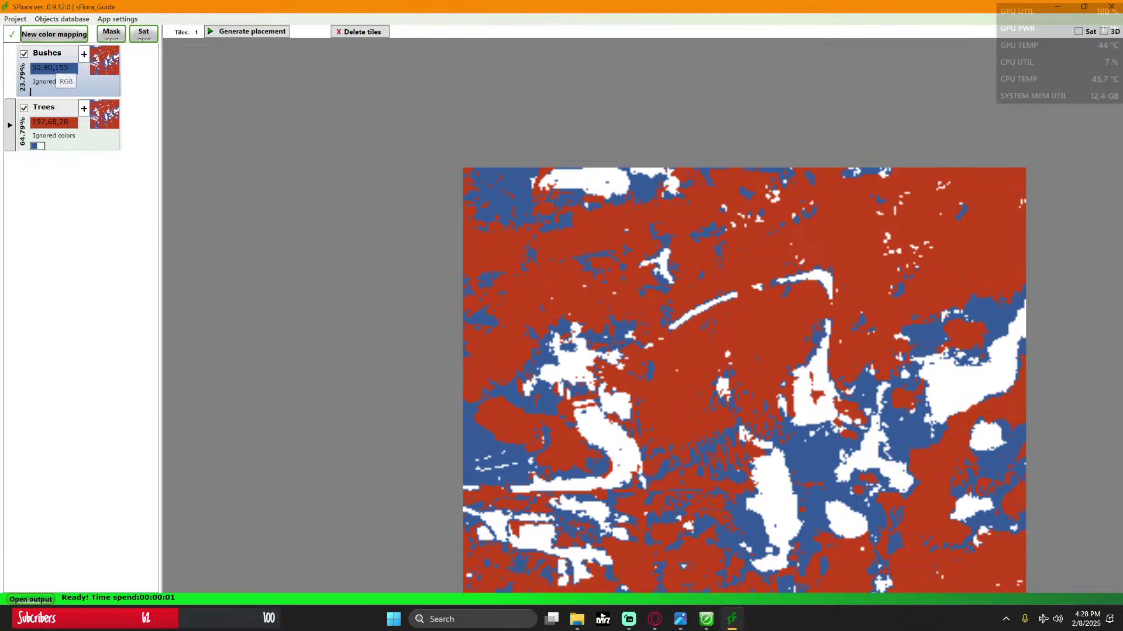
# Step: Add the mask's red and white areas to the ignored colors of the Bushes mapping
pyautogui.rightClick(602, 230)
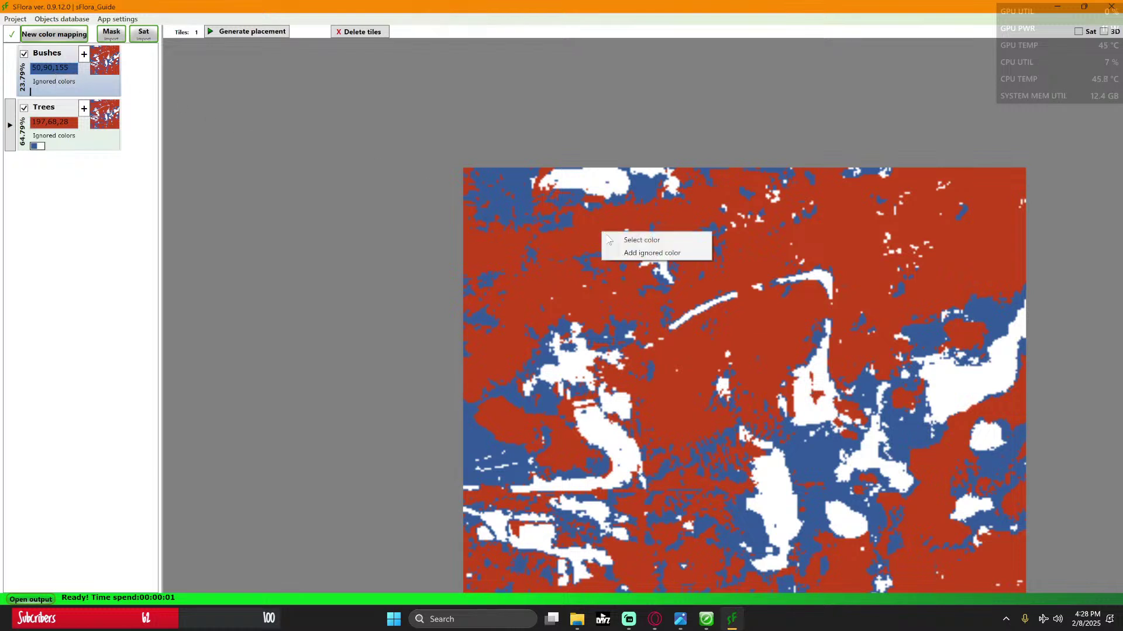
pyautogui.click(622, 254)
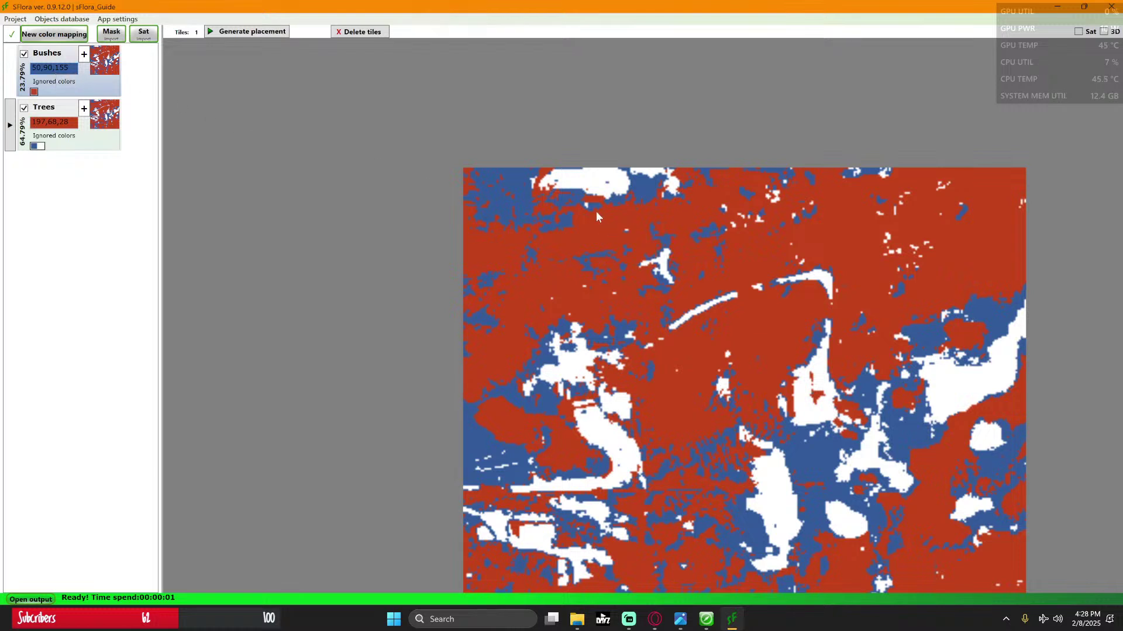
pyautogui.rightClick(588, 181)
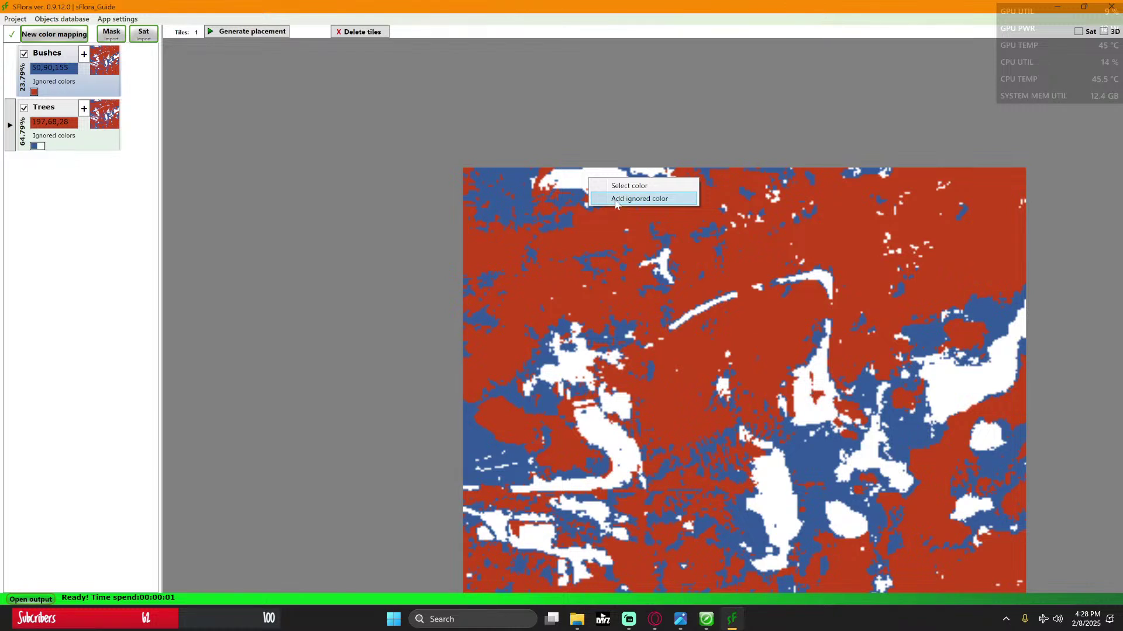
pyautogui.click(616, 200)
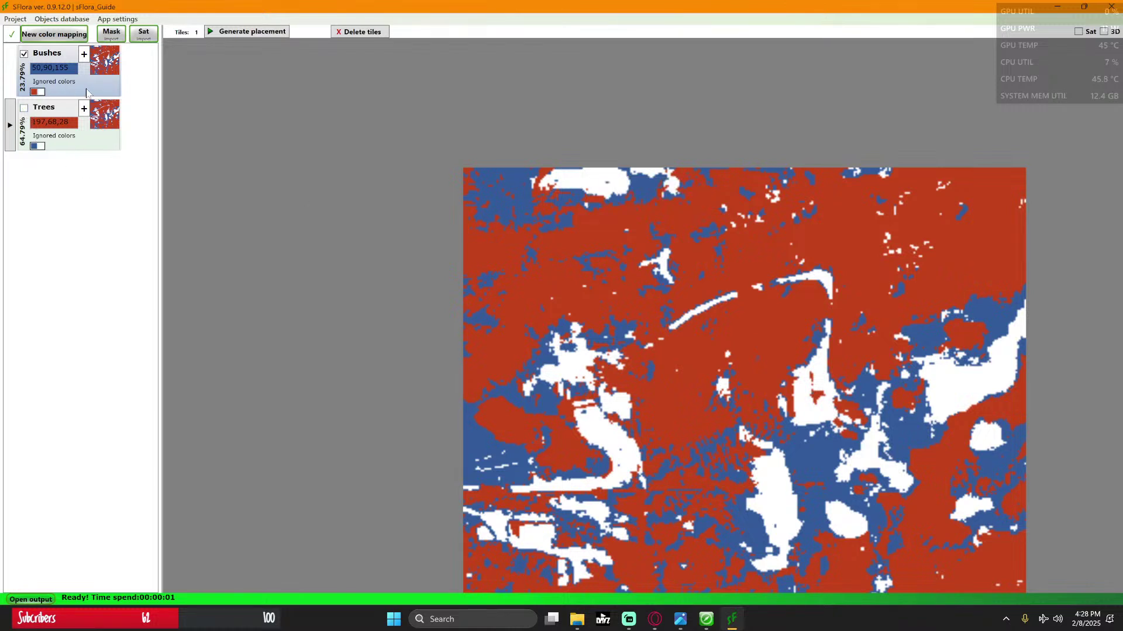
# Step: Add a Border layer to the Bushes mapping
pyautogui.click(84, 59)
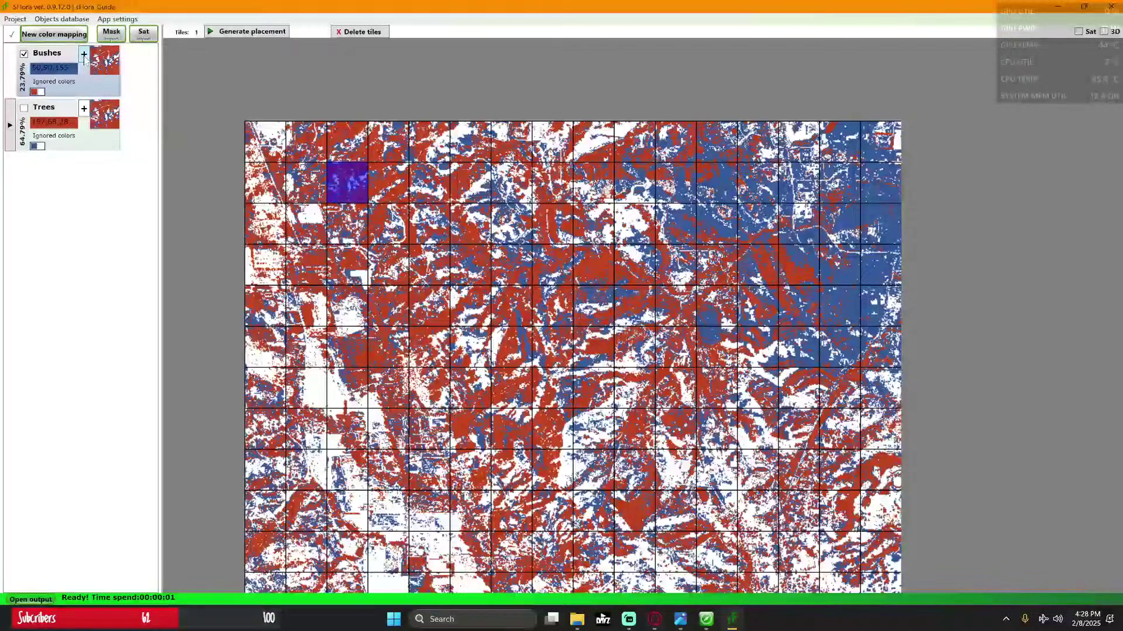
pyautogui.rightClick(90, 62)
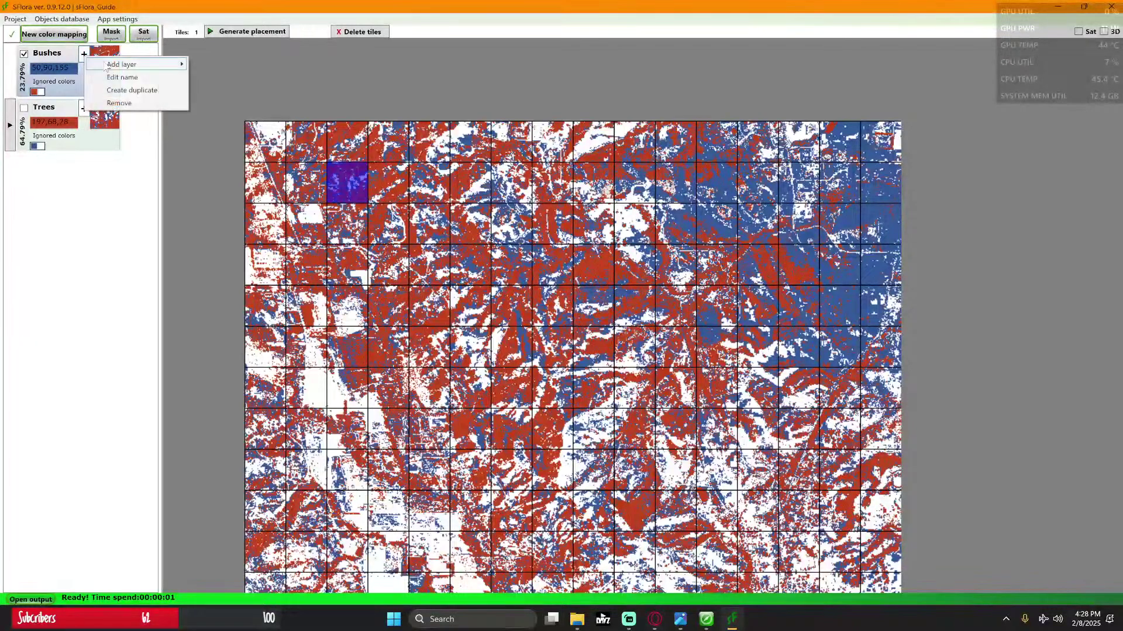
pyautogui.moveTo(170, 64)
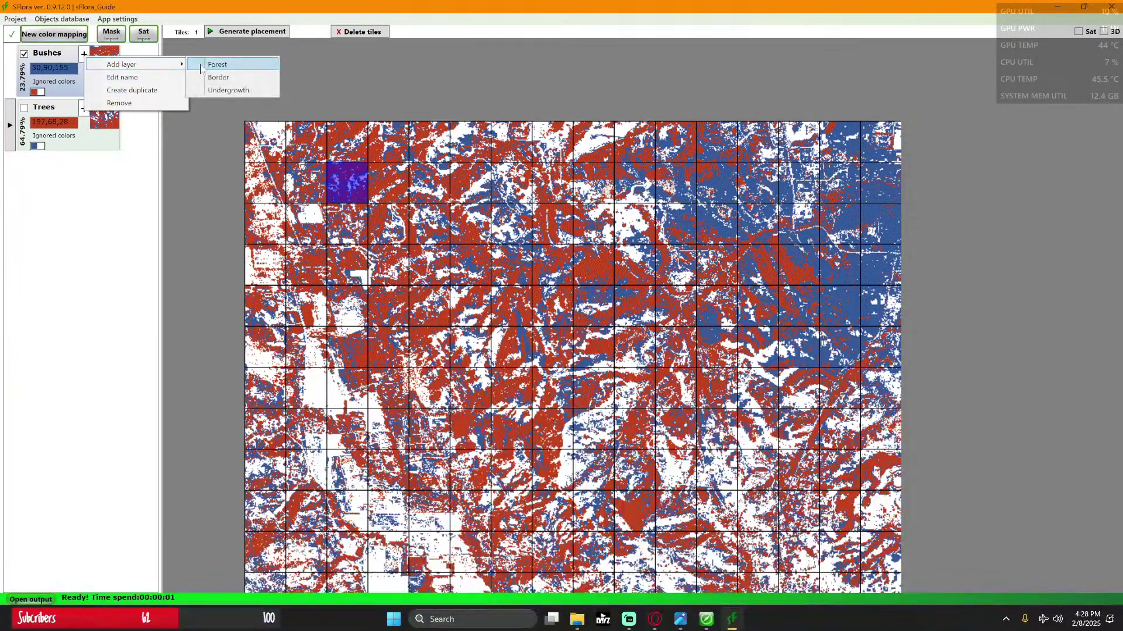
pyautogui.click(232, 81)
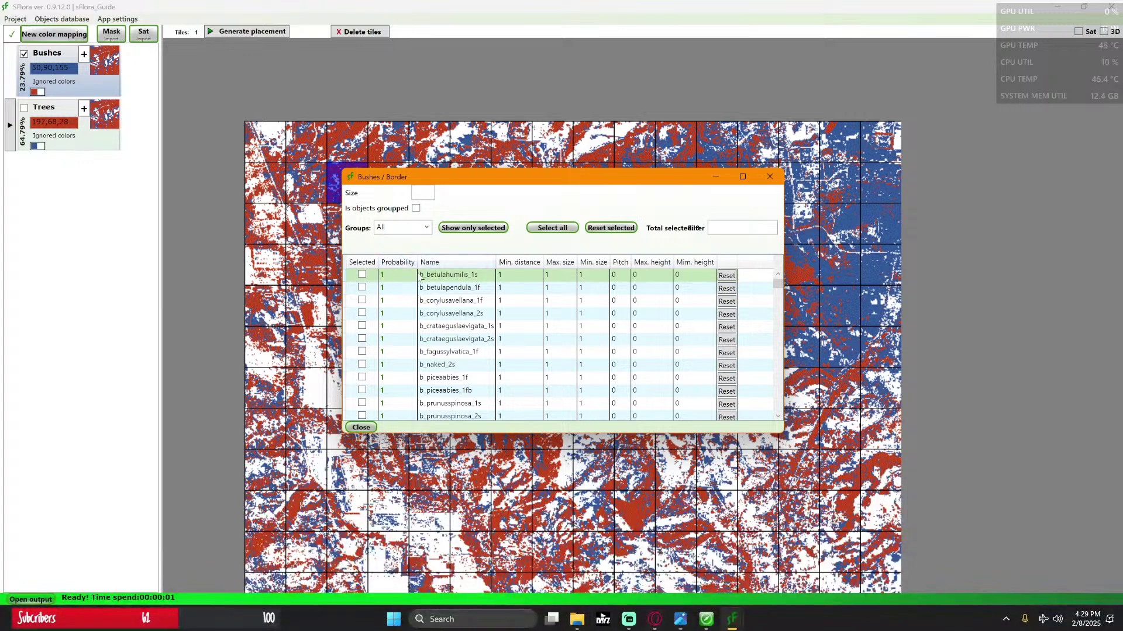
# Step: Select the first five bush objects for the Border layer, from b_betulahumilis_1s through b_crataeguslaevigata_1s
pyautogui.click(362, 274)
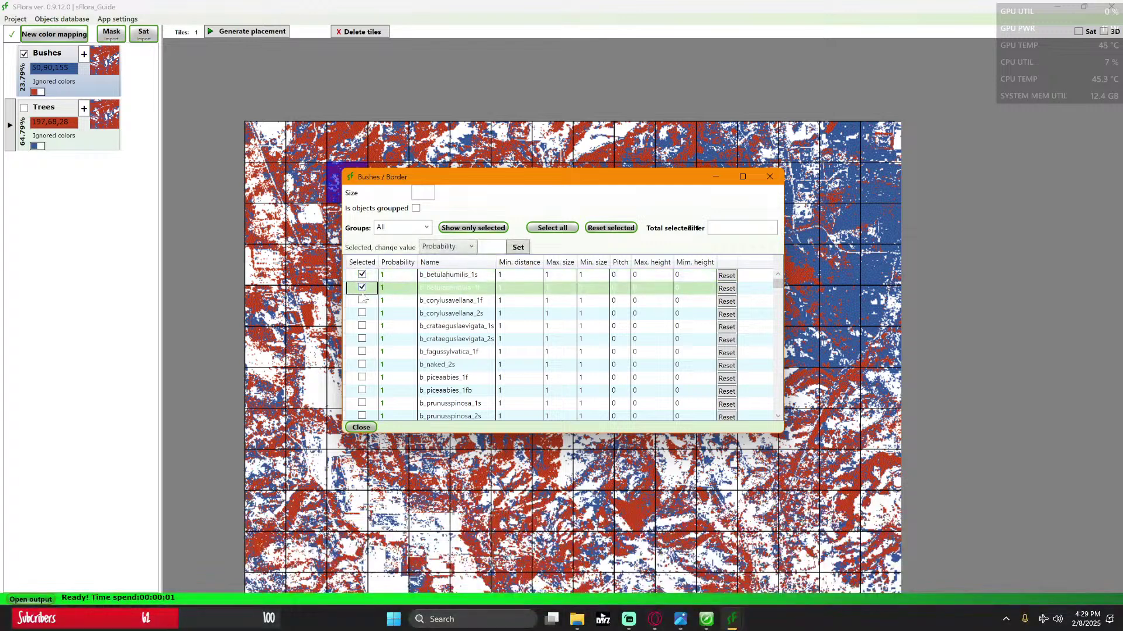
pyautogui.click(362, 287)
pyautogui.click(362, 314)
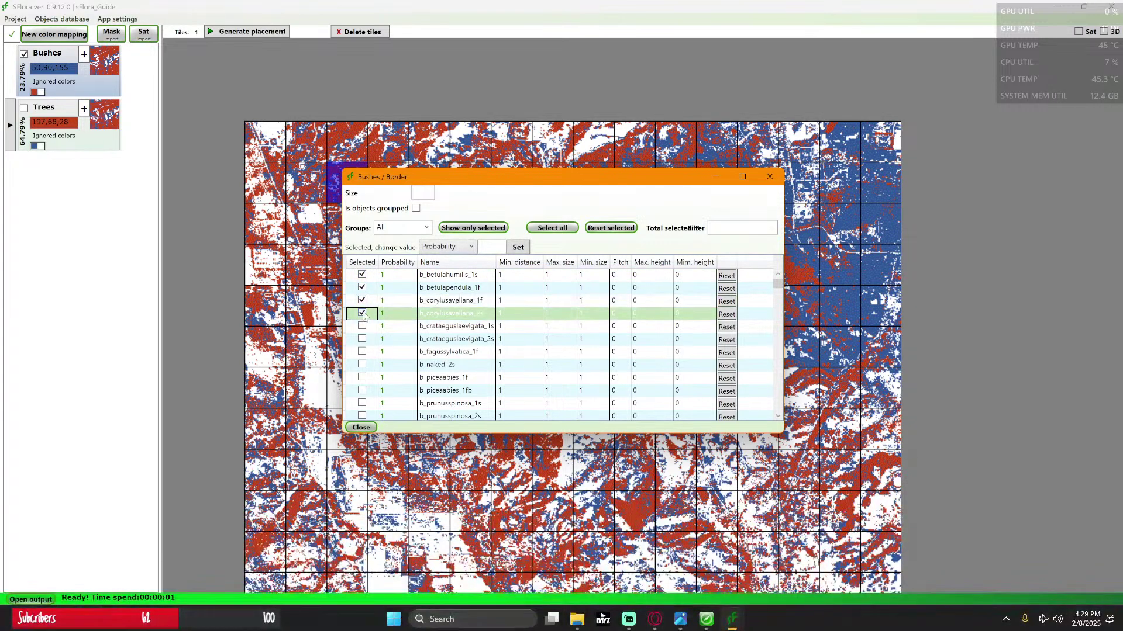
pyautogui.click(362, 325)
# Step: Filter the object list by b_ and also select b_crataeguslaevigata_2s through b_prunusspinosa_1s
pyautogui.click(723, 231)
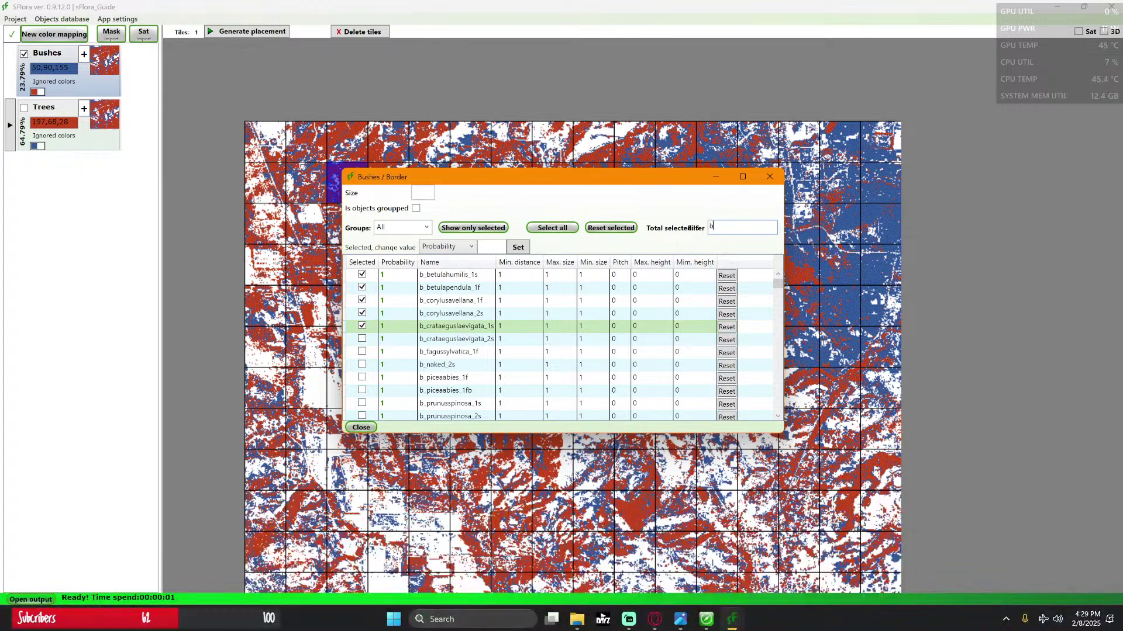
pyautogui.write('b_')
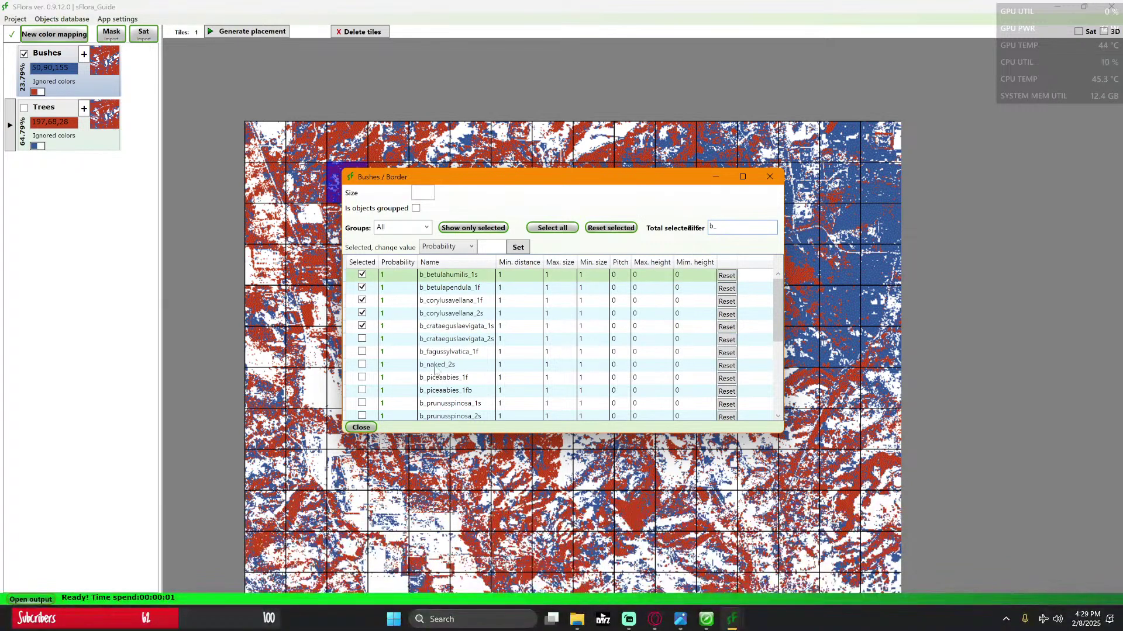
pyautogui.click(362, 338)
pyautogui.click(362, 351)
pyautogui.click(362, 364)
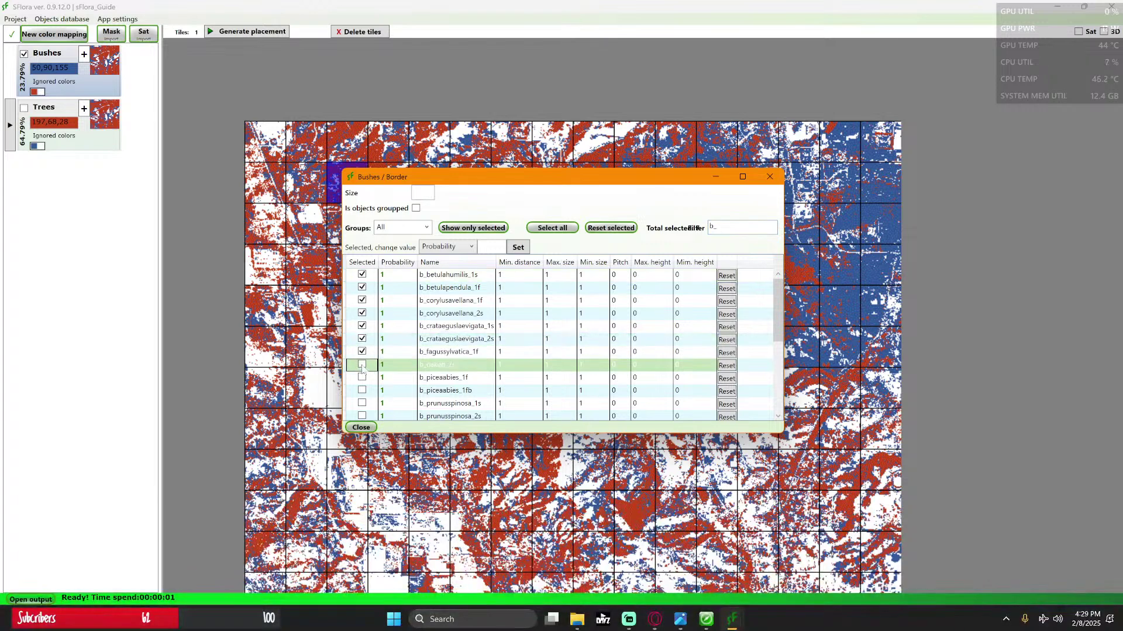
pyautogui.click(362, 377)
pyautogui.click(362, 390)
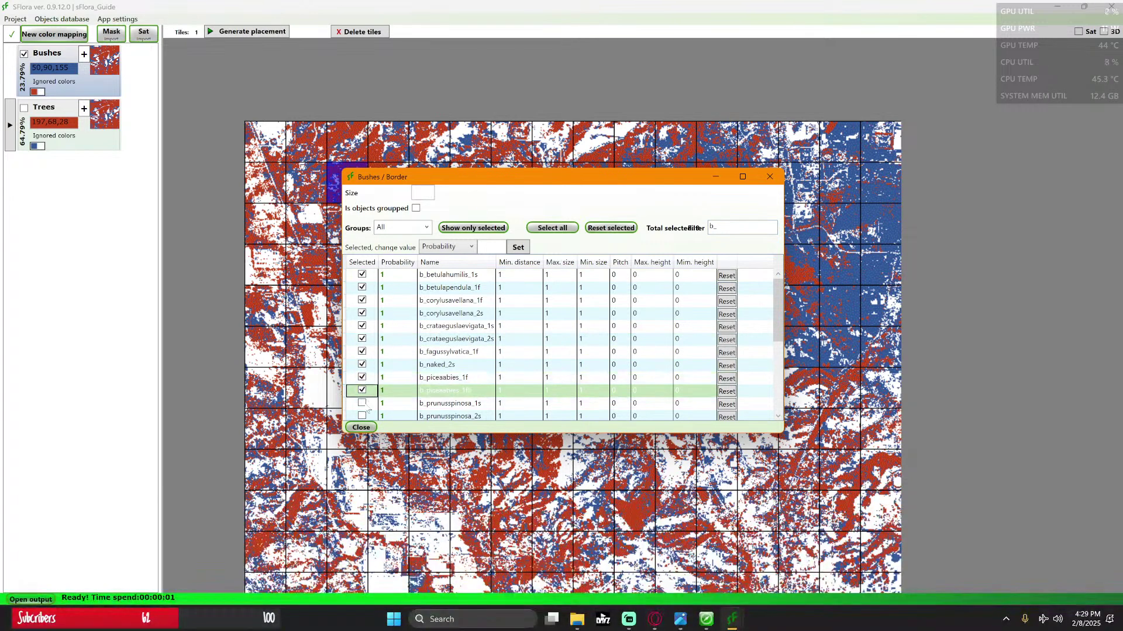
pyautogui.click(362, 403)
# Step: Enlarge the Bushes / Border window to show the full filtered list and select b_prunusspinosa_2s through b_sambucusnigra_2s
pyautogui.scroll(-3, 386, 369)
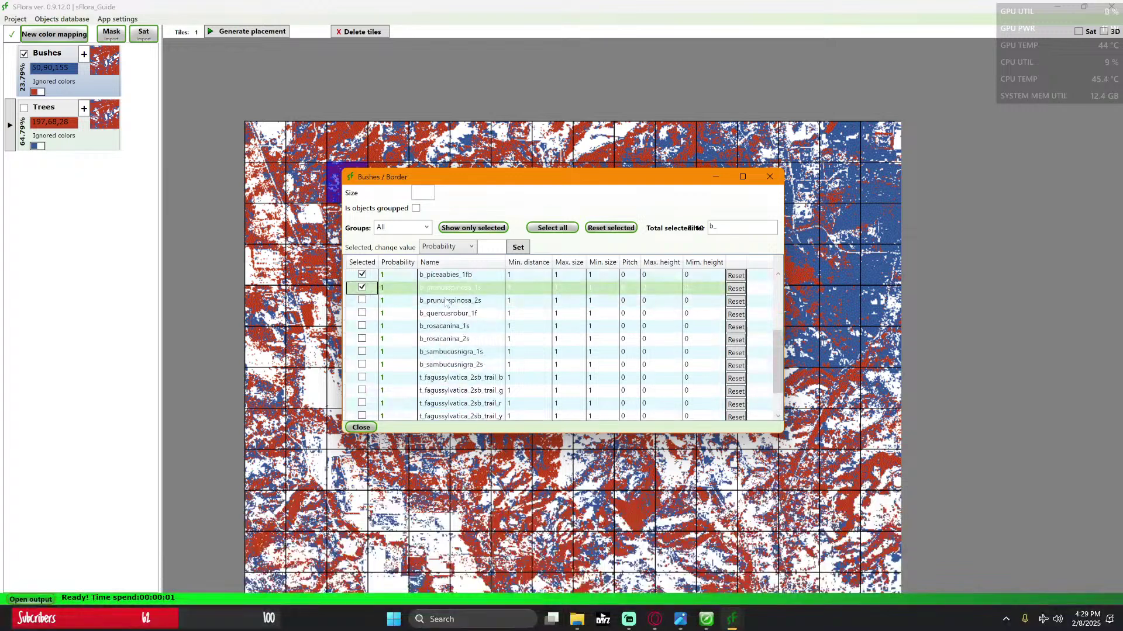
pyautogui.moveTo(672, 176); pyautogui.dragTo(665, 27)
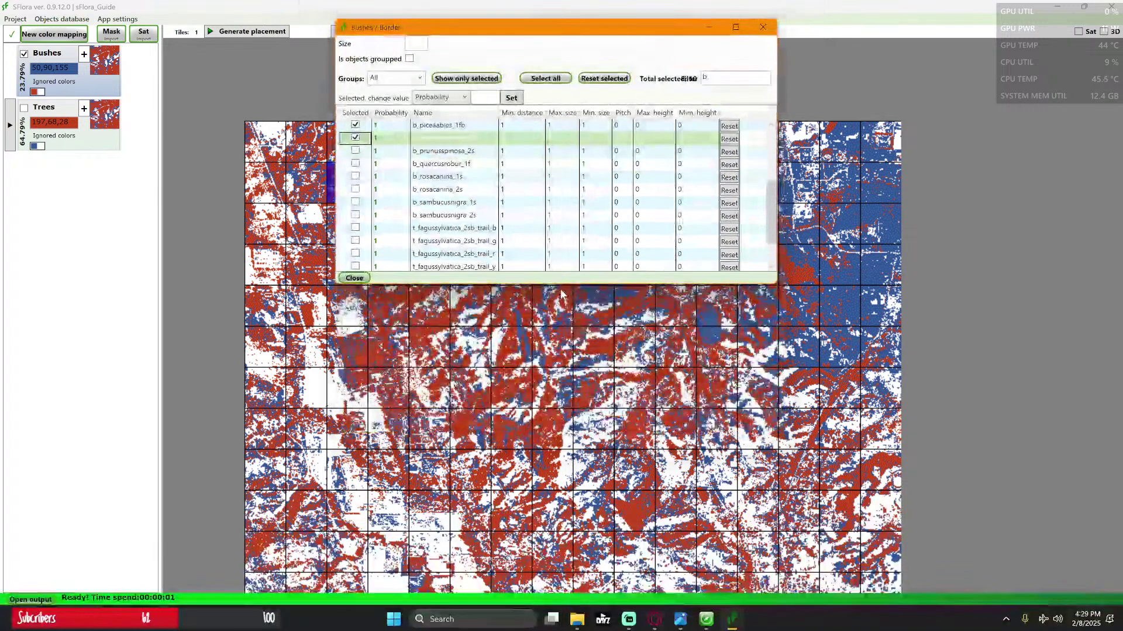
pyautogui.moveTo(559, 284); pyautogui.dragTo(560, 601)
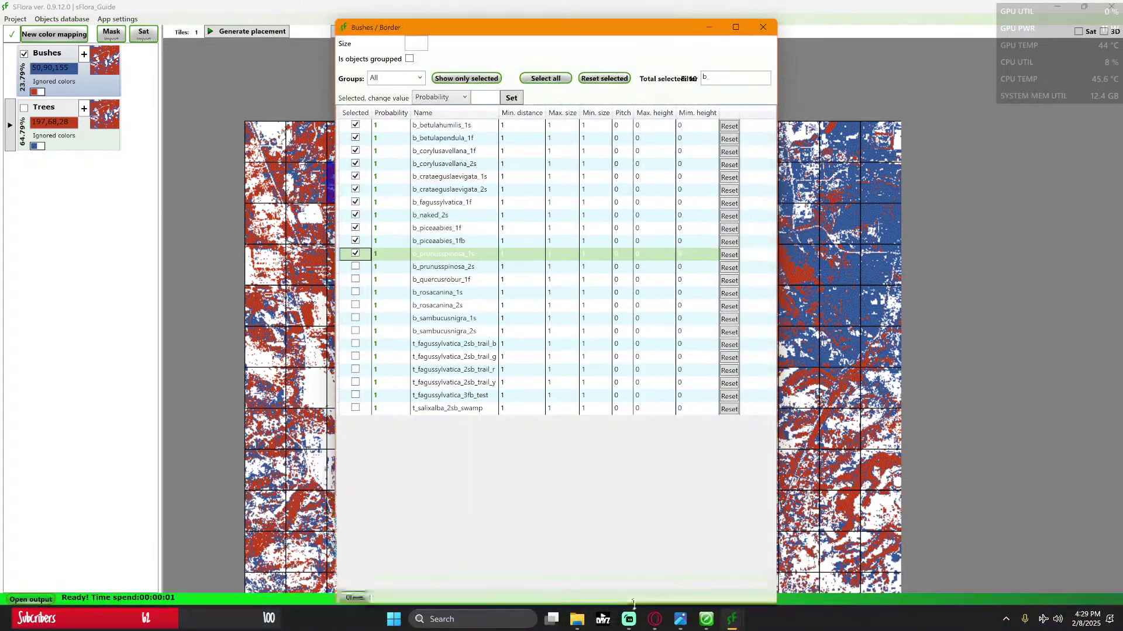
pyautogui.click(355, 266)
pyautogui.click(355, 279)
pyautogui.click(355, 292)
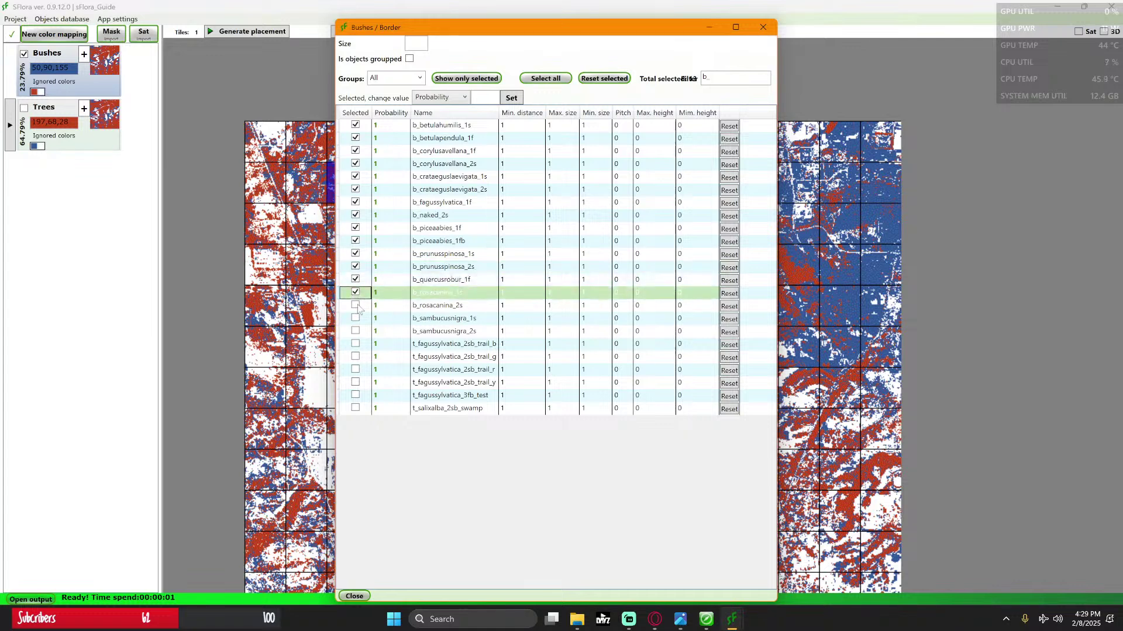
pyautogui.click(355, 305)
pyautogui.click(356, 318)
pyautogui.click(356, 331)
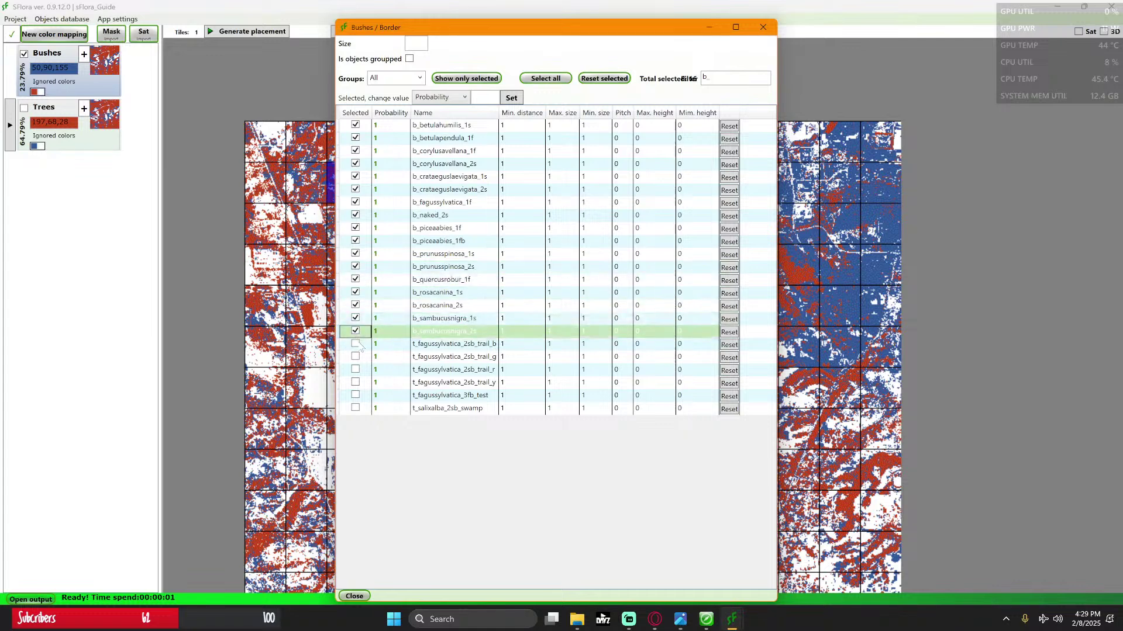
# Step: Select the remaining t_fagussylvatica objects and t_salixalba_2sb_swamp, and limit the list to selected objects only
pyautogui.click(356, 344)
pyautogui.click(356, 356)
pyautogui.click(355, 357)
pyautogui.click(356, 370)
pyautogui.click(355, 383)
pyautogui.click(355, 396)
pyautogui.click(356, 408)
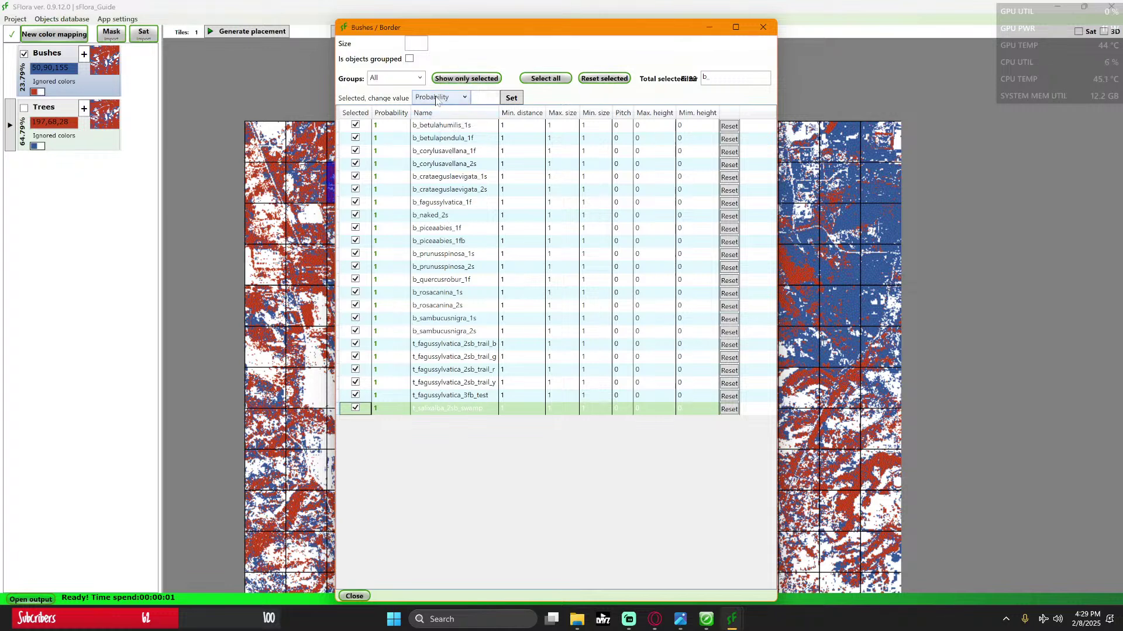
pyautogui.click(477, 80)
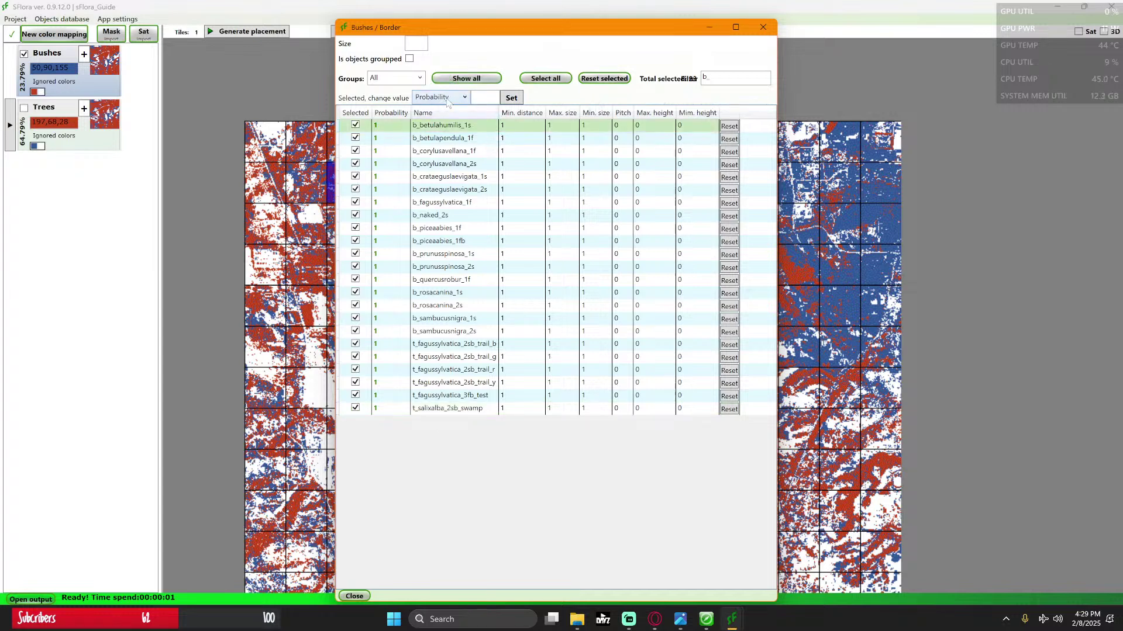
# Step: Set the probability of all selected objects to 75
pyautogui.moveTo(397, 410); pyautogui.dragTo(438, 120)
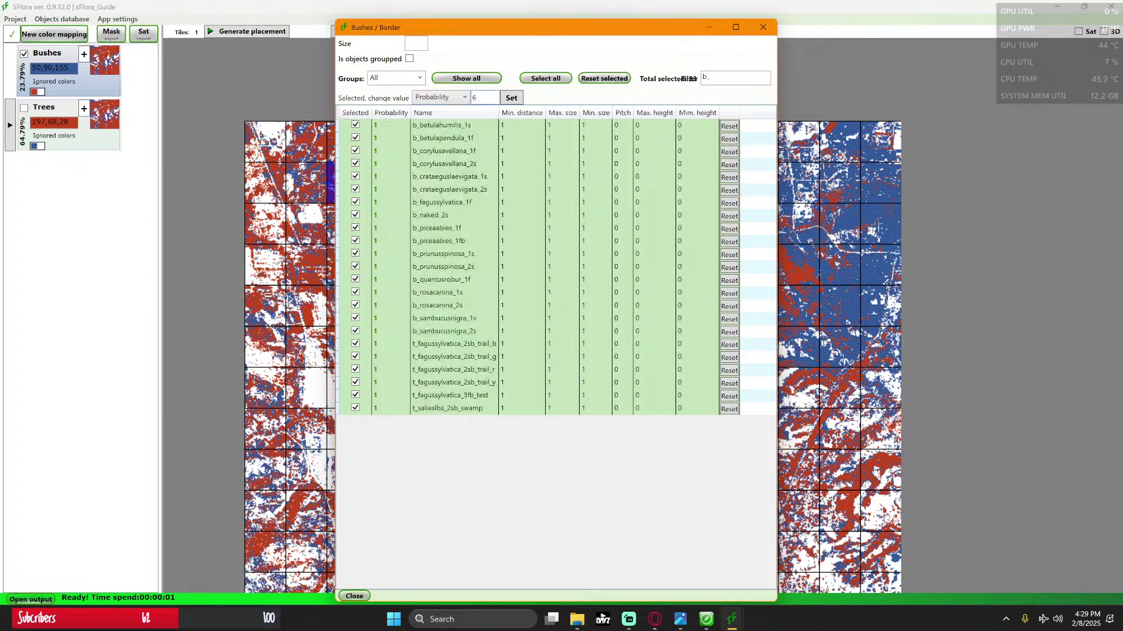
pyautogui.write('6')
pyautogui.write('5')
pyautogui.click(513, 97)
# Step: Apply the value 5 to the probability of all selected objects
pyautogui.moveTo(507, 130); pyautogui.dragTo(518, 407)
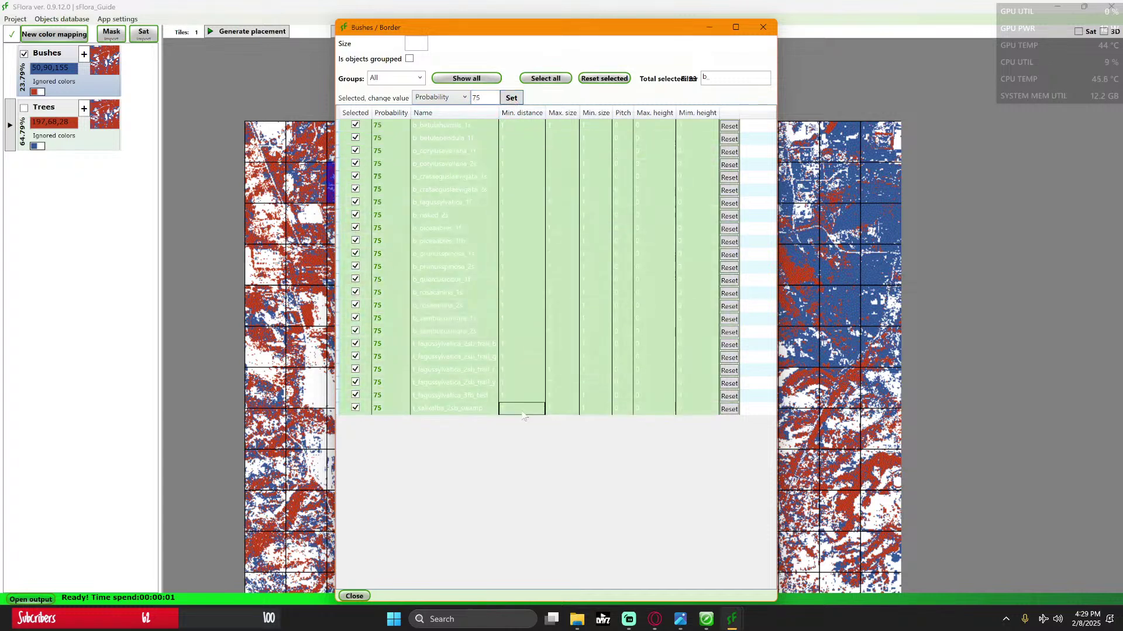
pyautogui.doubleClick(477, 98)
pyautogui.write('5')
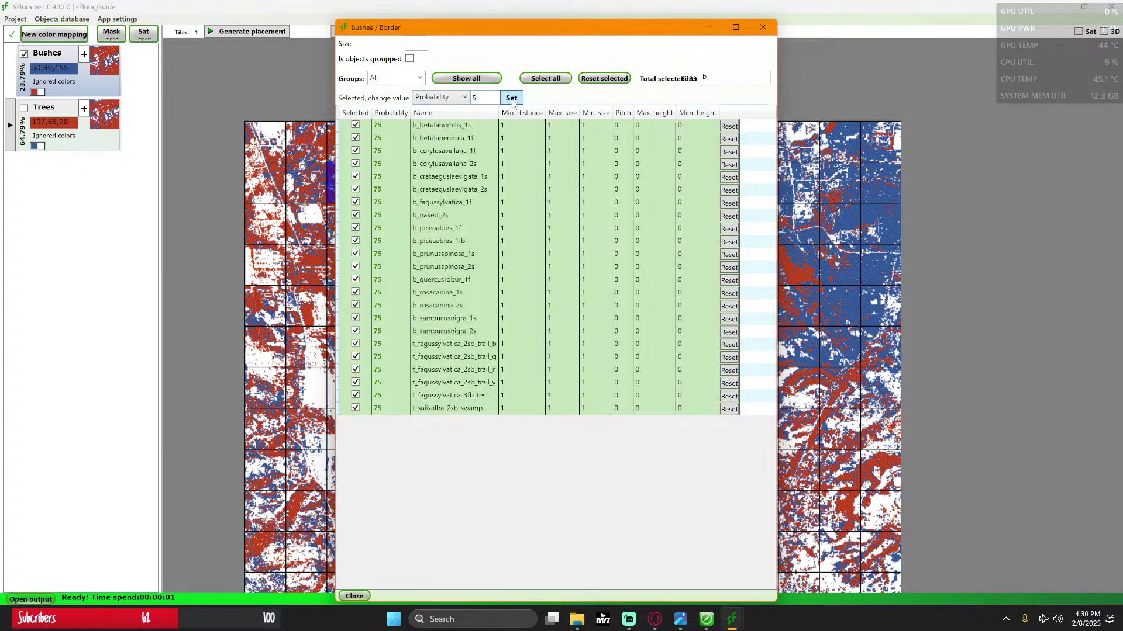
pyautogui.click(513, 98)
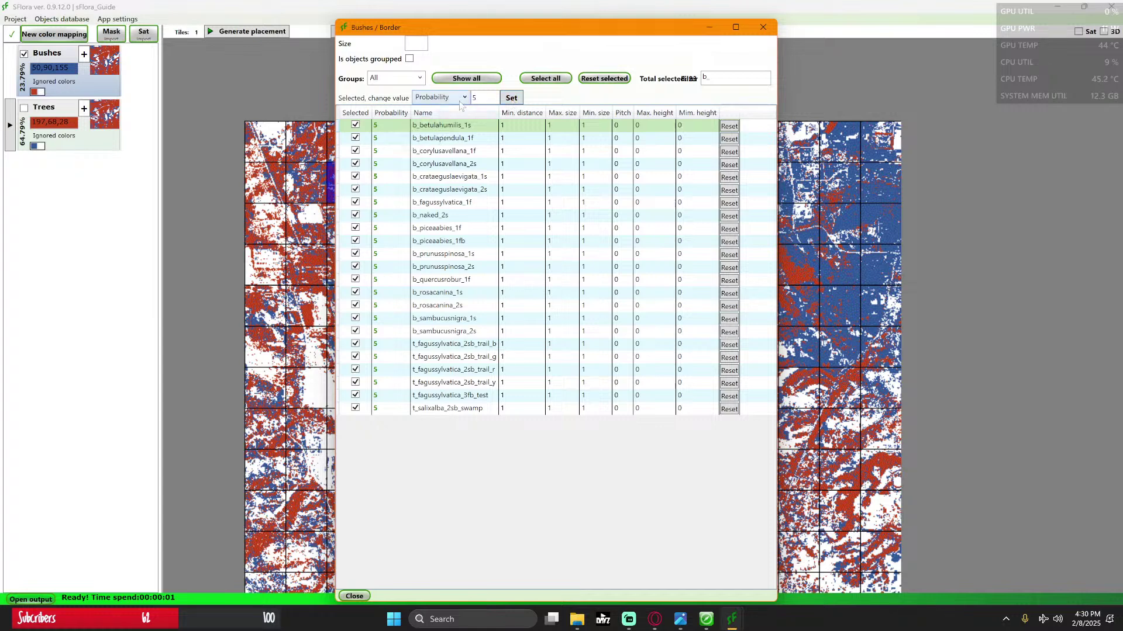
# Step: Return the probability of every object in the list to 75
pyautogui.moveTo(390, 125); pyautogui.dragTo(390, 408)
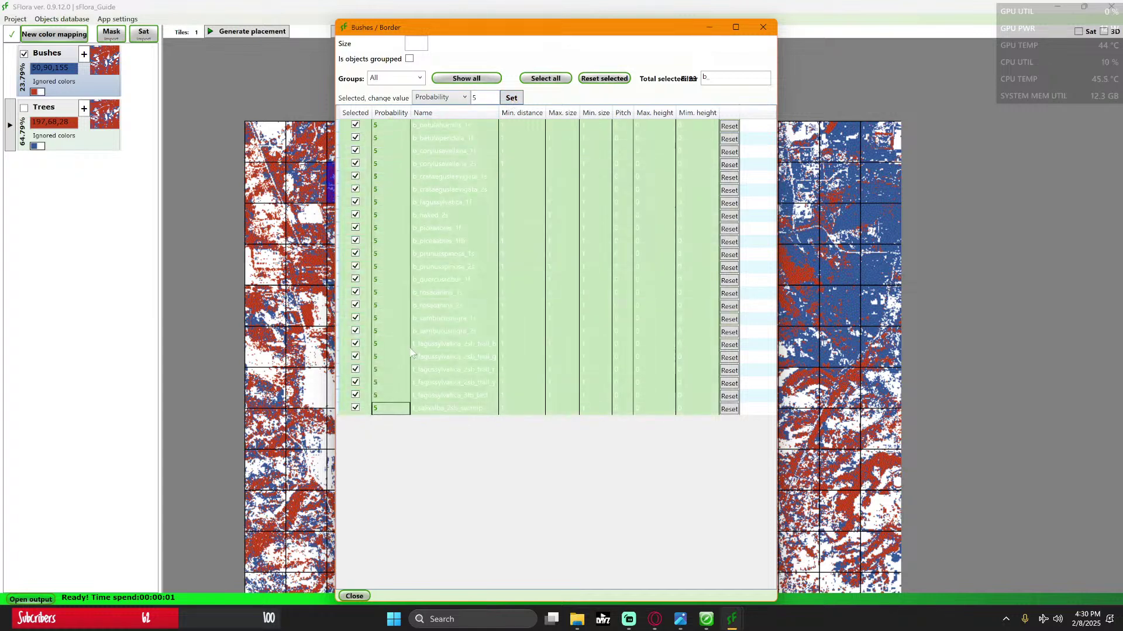
pyautogui.click(475, 97)
pyautogui.write('7')
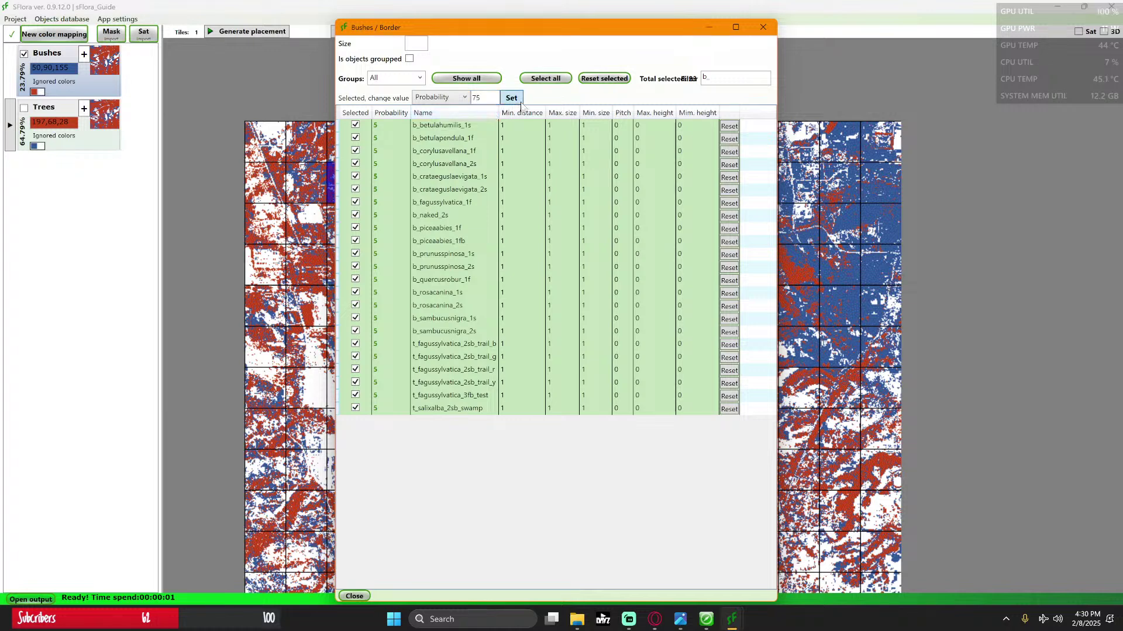
pyautogui.click(511, 97)
# Step: Set the minimum distance of all selected bush objects to 5
pyautogui.moveTo(521, 125); pyautogui.dragTo(519, 426)
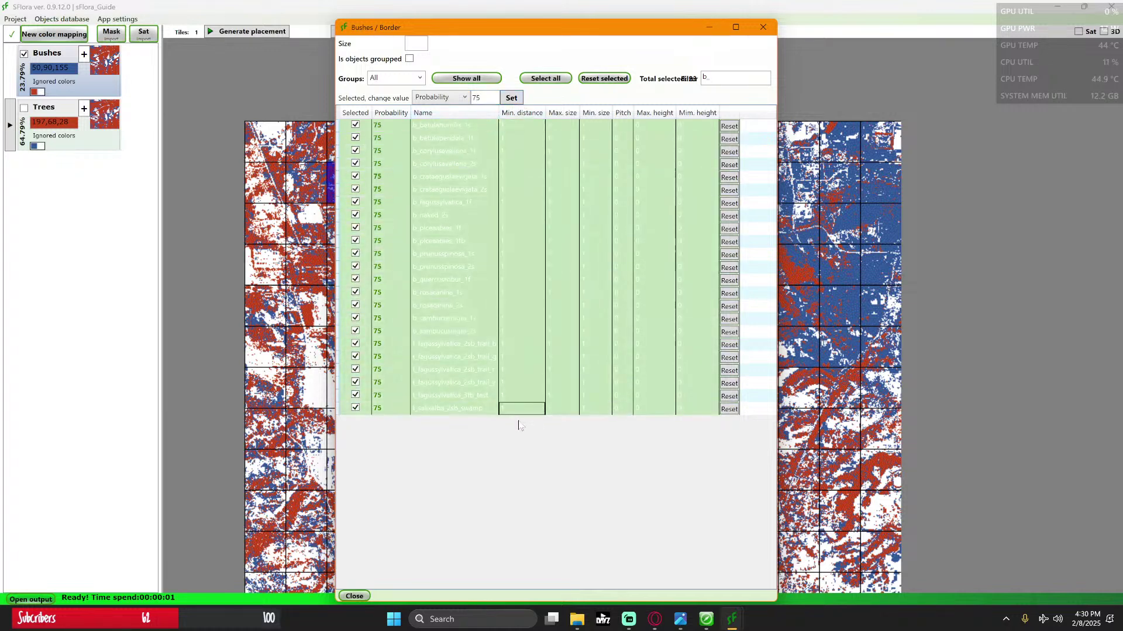
pyautogui.click(448, 97)
pyautogui.click(445, 123)
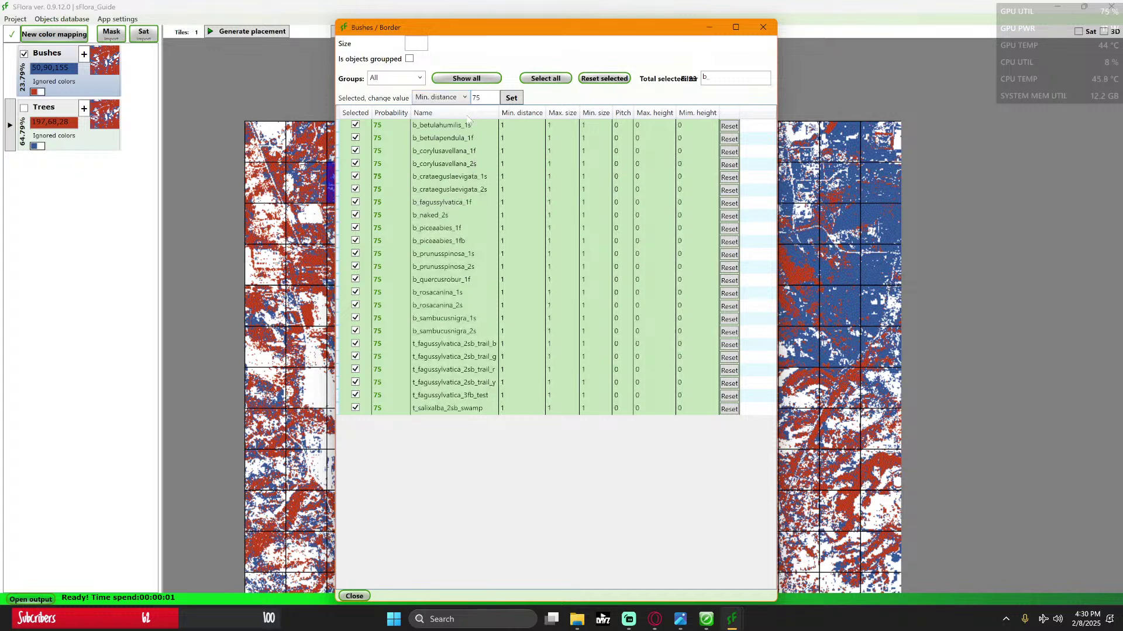
pyautogui.doubleClick(483, 98)
pyautogui.write('5')
pyautogui.click(510, 99)
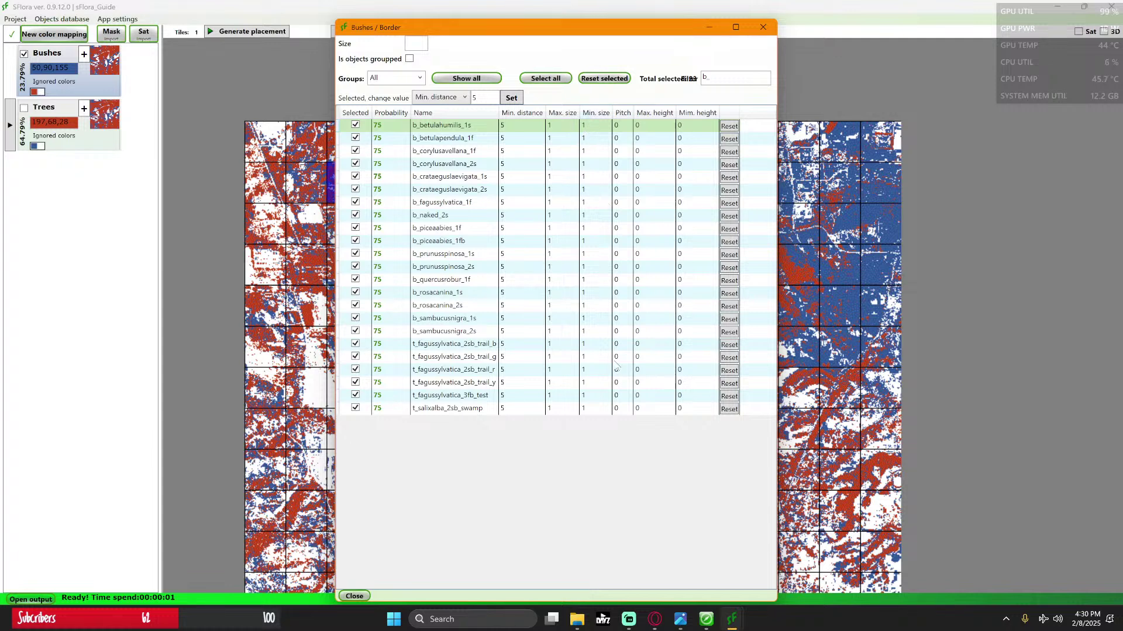
# Step: Set the maximum height of all selected bush objects to 100
pyautogui.doubleClick(652, 125)
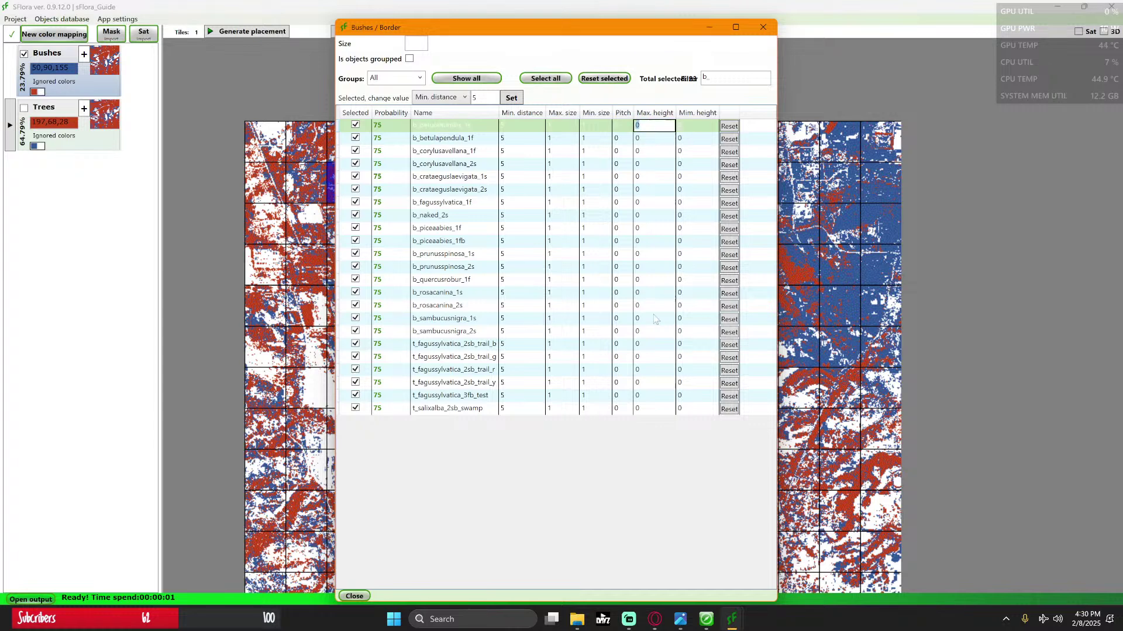
pyautogui.click(649, 158)
pyautogui.moveTo(649, 138); pyautogui.dragTo(667, 473)
pyautogui.click(465, 98)
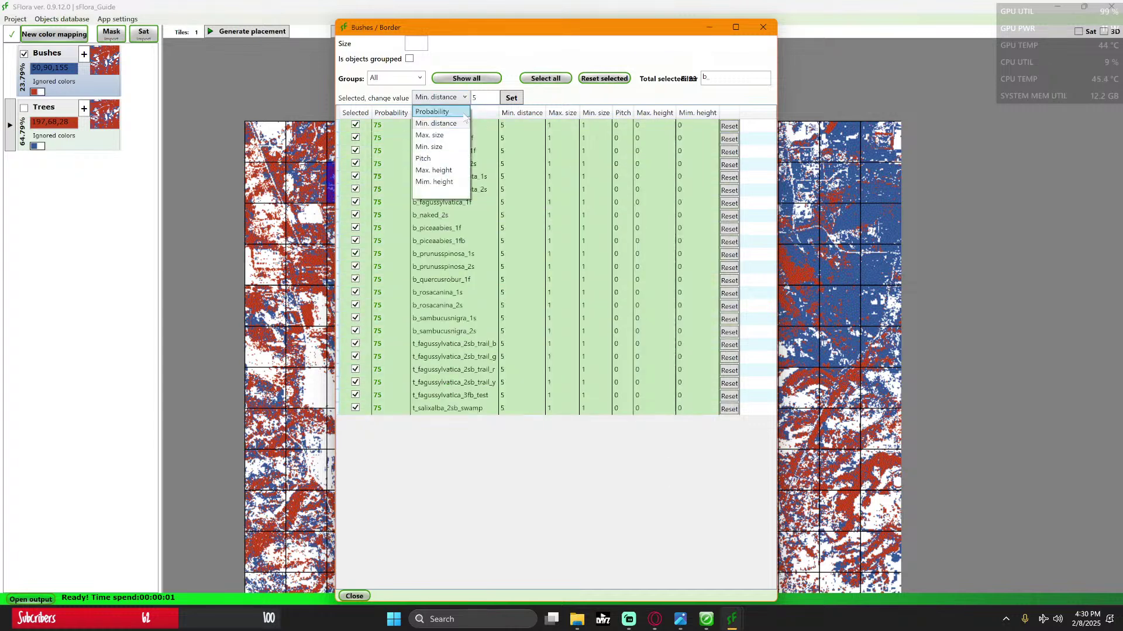
pyautogui.click(436, 167)
pyautogui.press('Tab')
pyautogui.write('100')
pyautogui.click(511, 97)
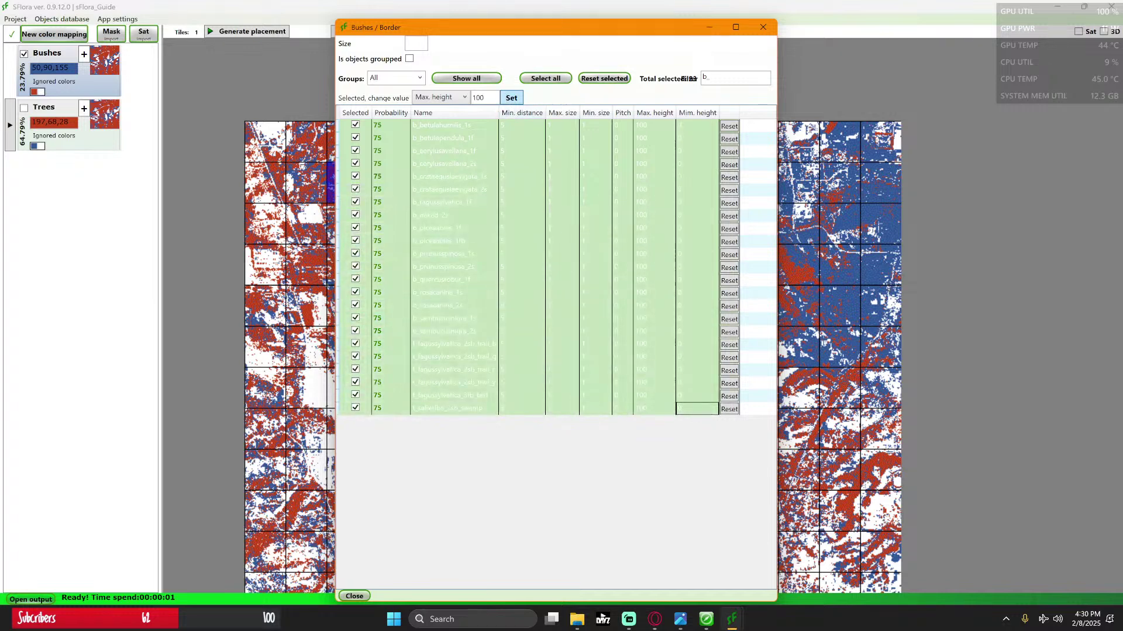
# Step: Set the minimum height of all selected bush objects to 100
pyautogui.click(439, 97)
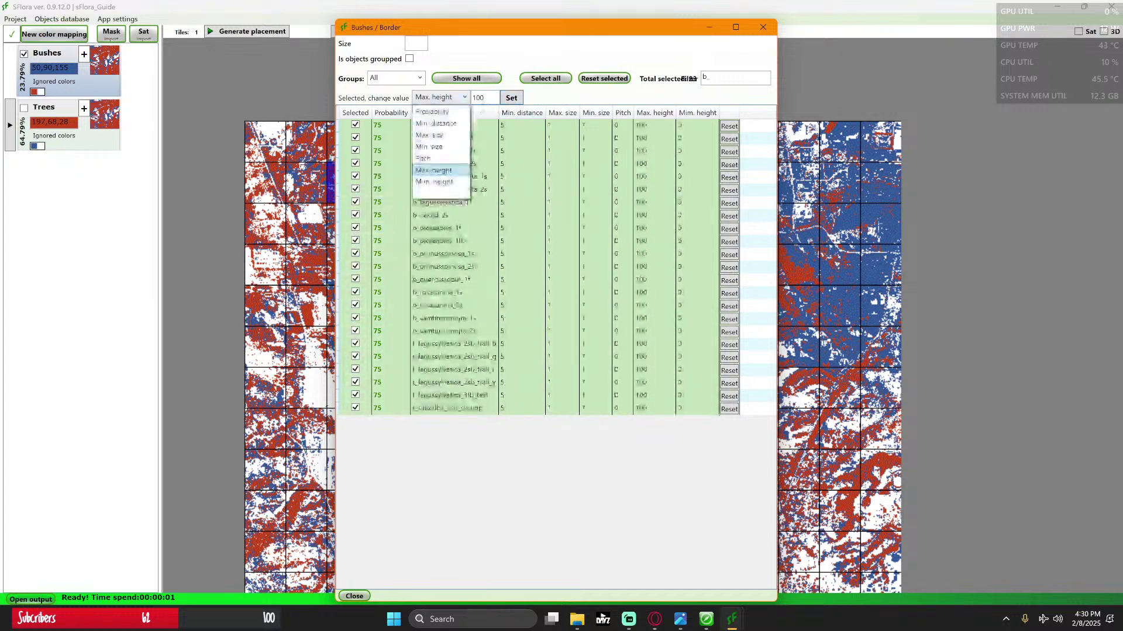
pyautogui.click(433, 183)
pyautogui.click(512, 97)
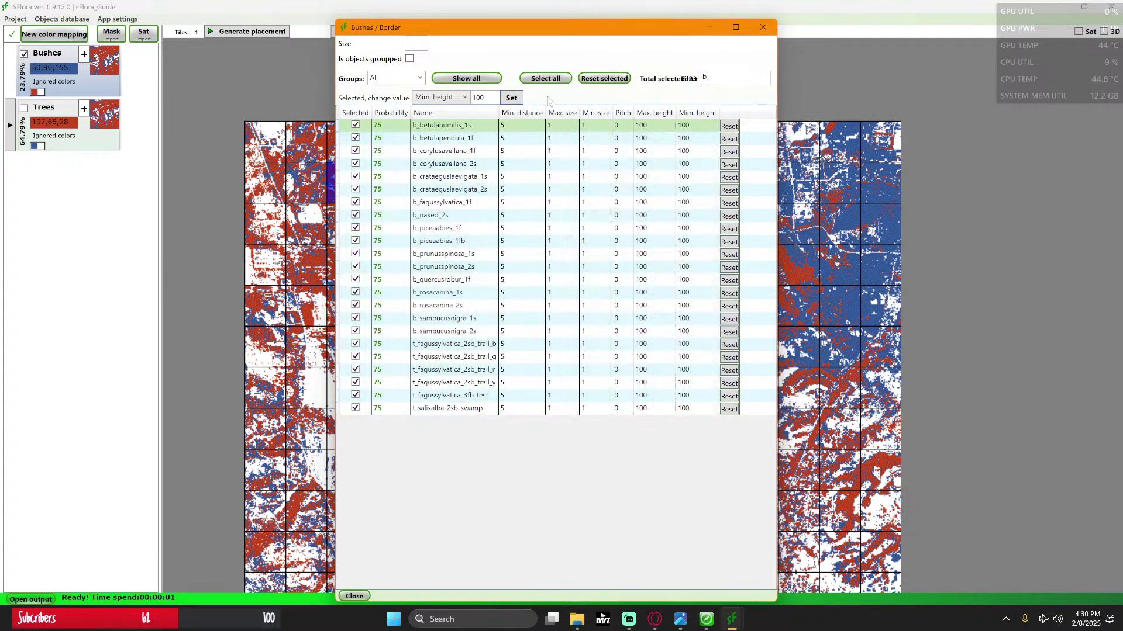
# Step: Close the Border object list, collapse the Trees mapping, and set the Border layer's density to 45.51%
pyautogui.click(354, 595)
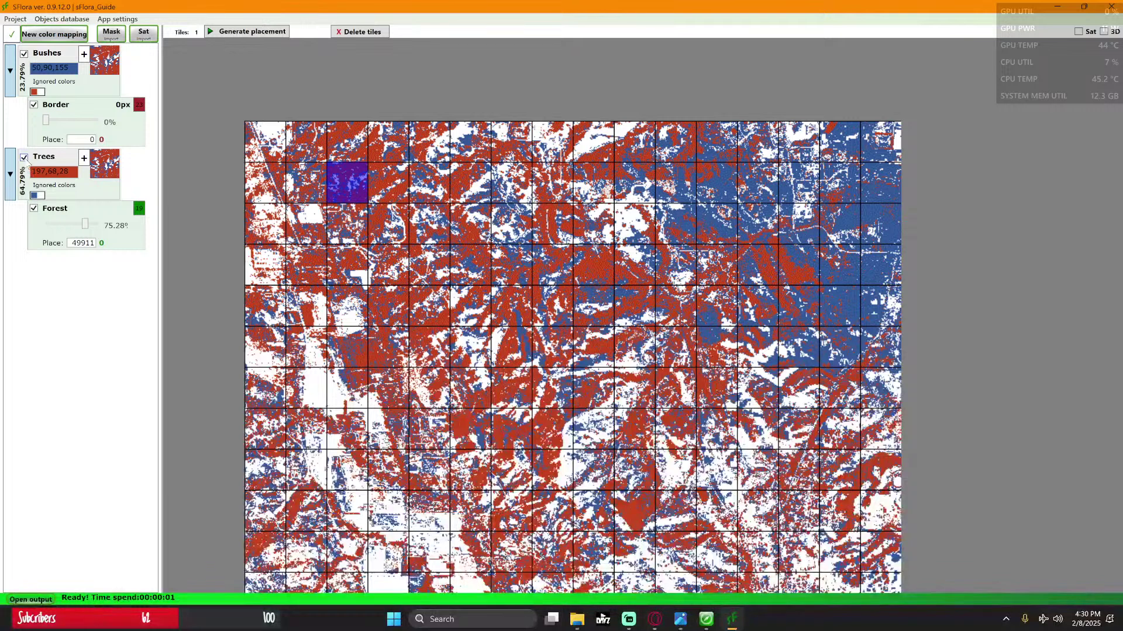
pyautogui.click(10, 175)
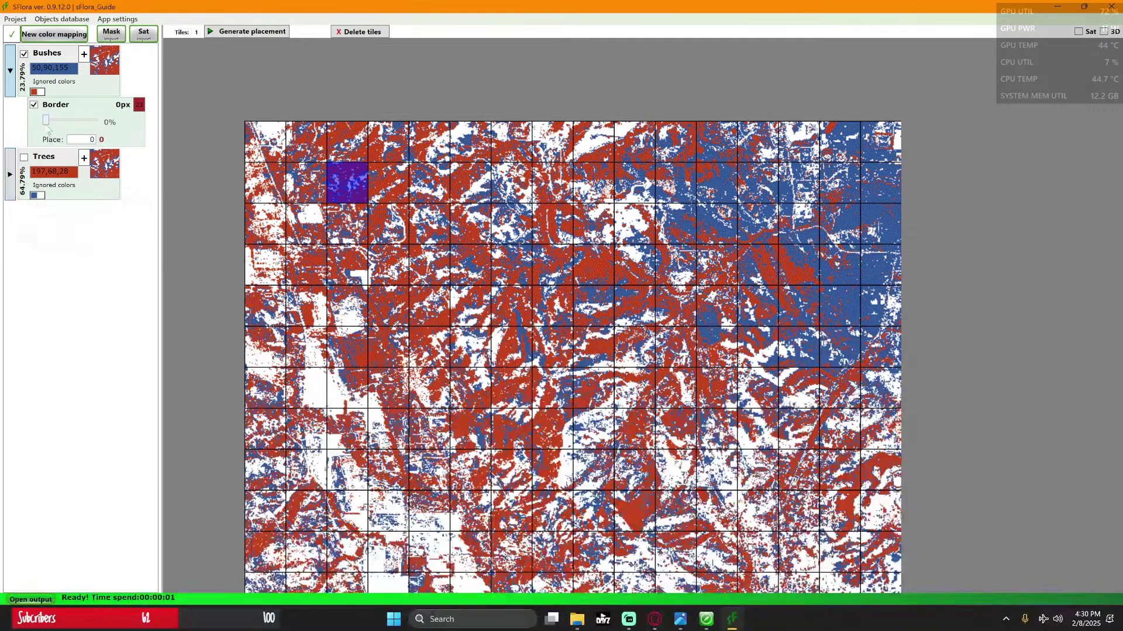
pyautogui.moveTo(48, 125); pyautogui.dragTo(69, 125)
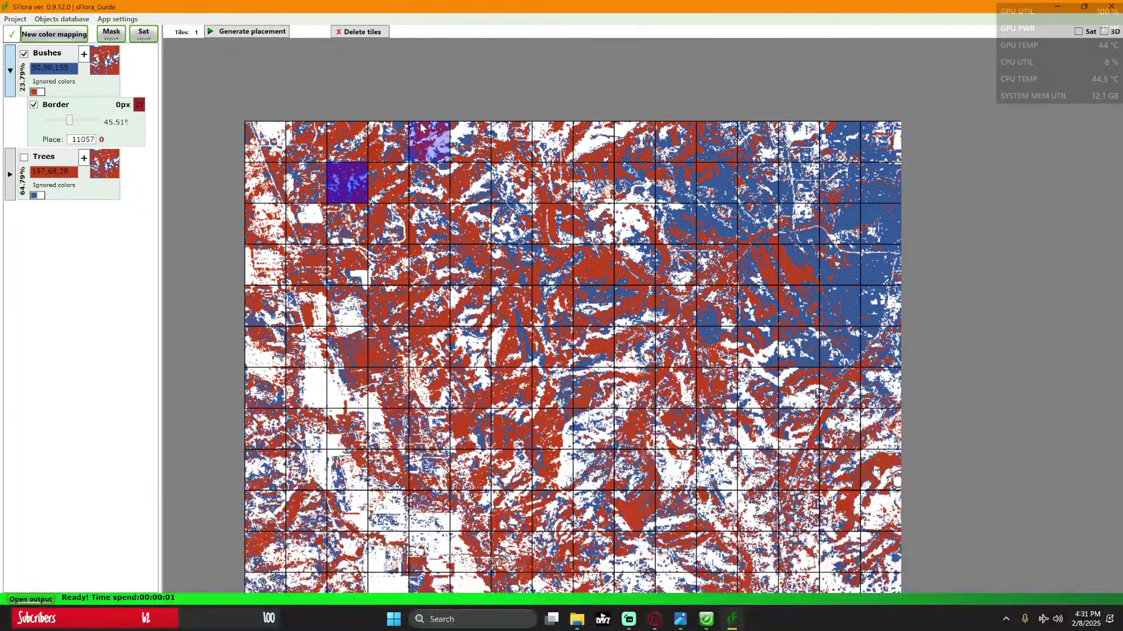
# Step: Restart sFlora, reopen the sFlora_Guide project, and maximize its window
pyautogui.click(1111, 6)
pyautogui.click(719, 620)
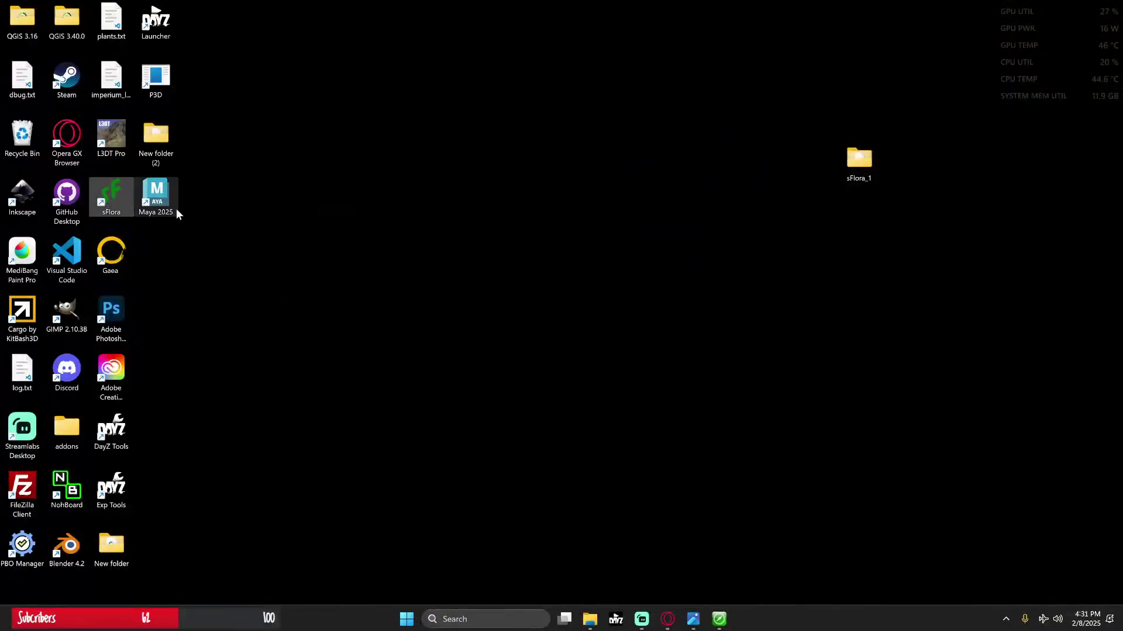
pyautogui.doubleClick(103, 206)
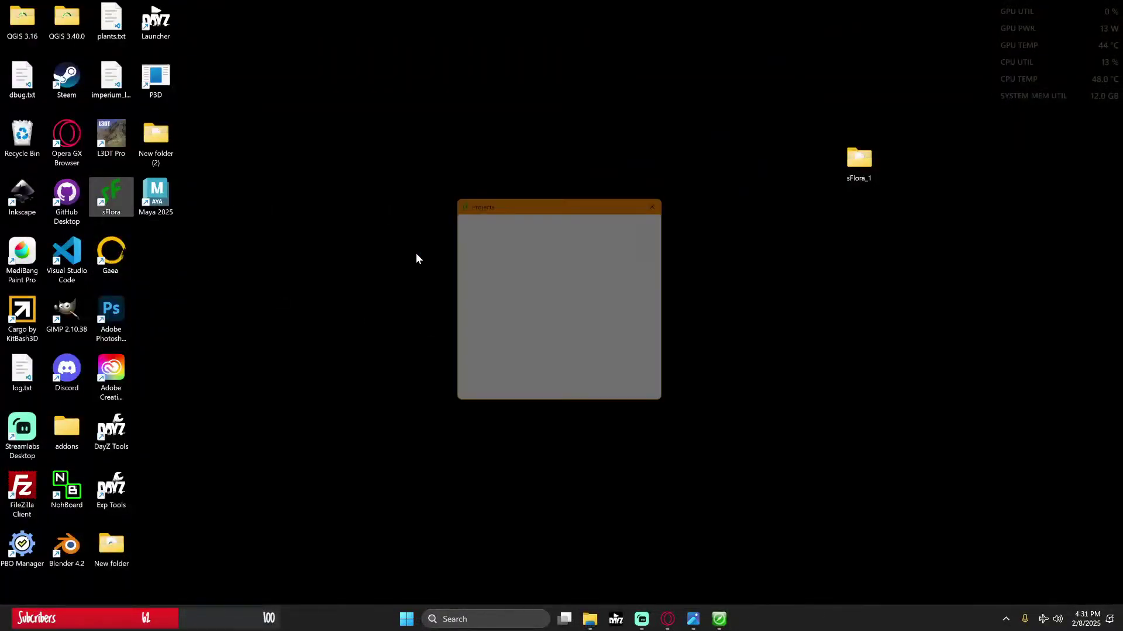
pyautogui.click(582, 313)
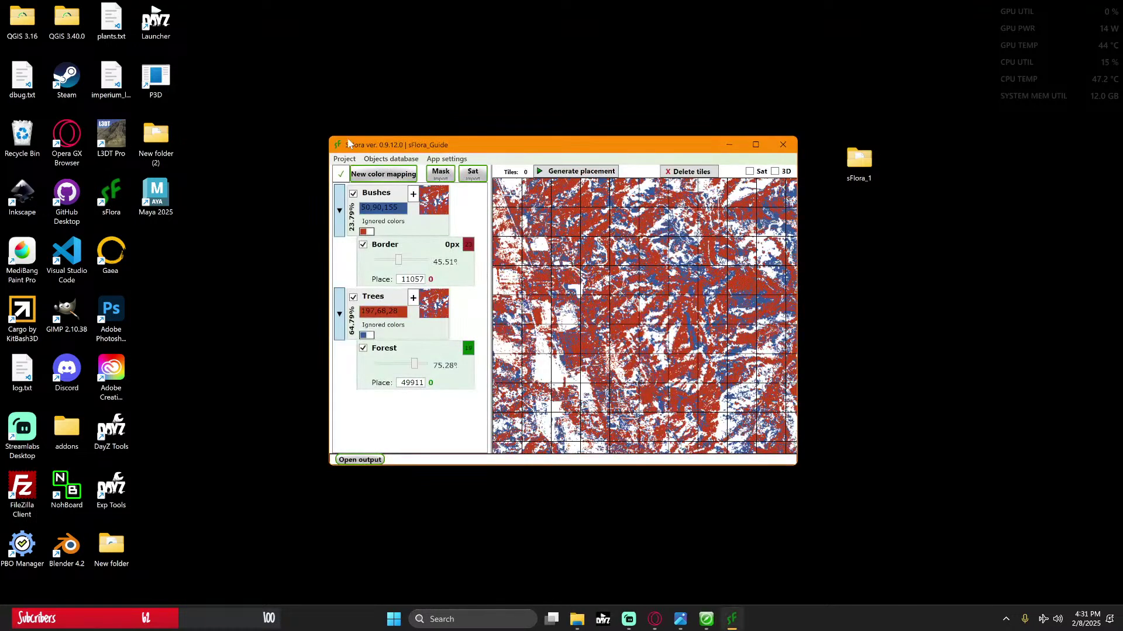
pyautogui.click(759, 148)
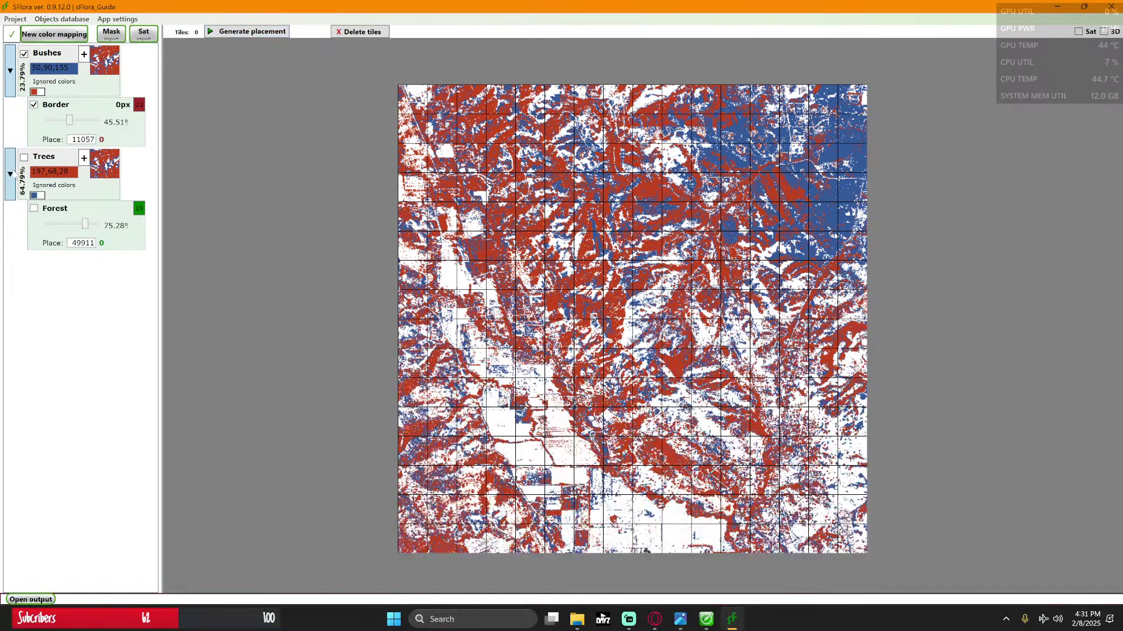
# Step: Collapse the disabled Trees mapping and generate the placement with only Bushes and its Border layer enabled
pyautogui.click(10, 174)
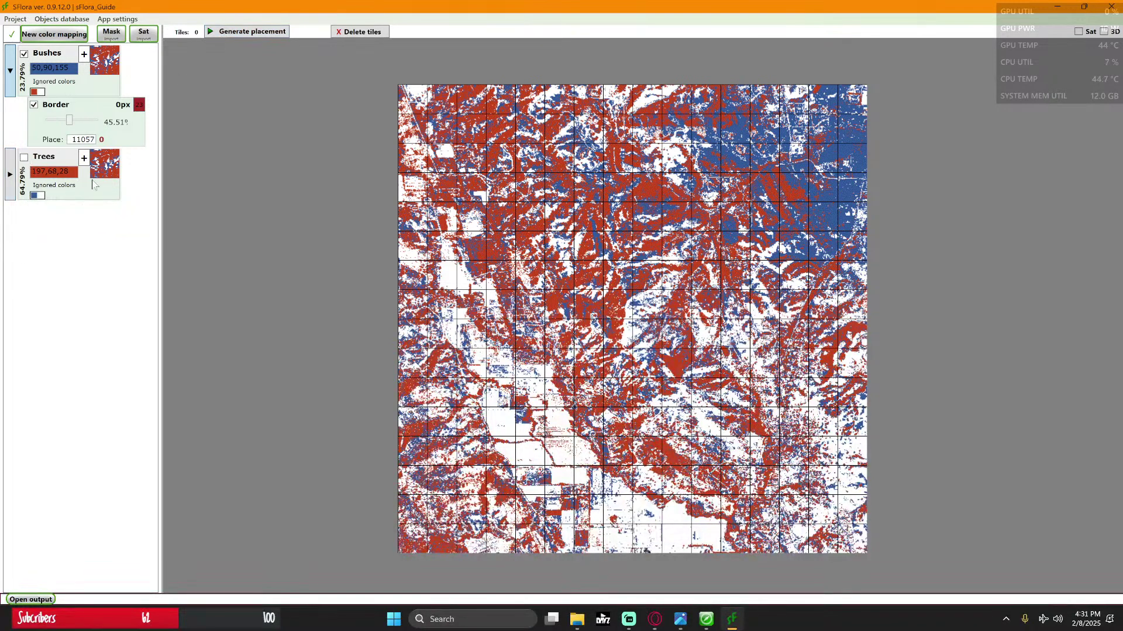
pyautogui.click(239, 32)
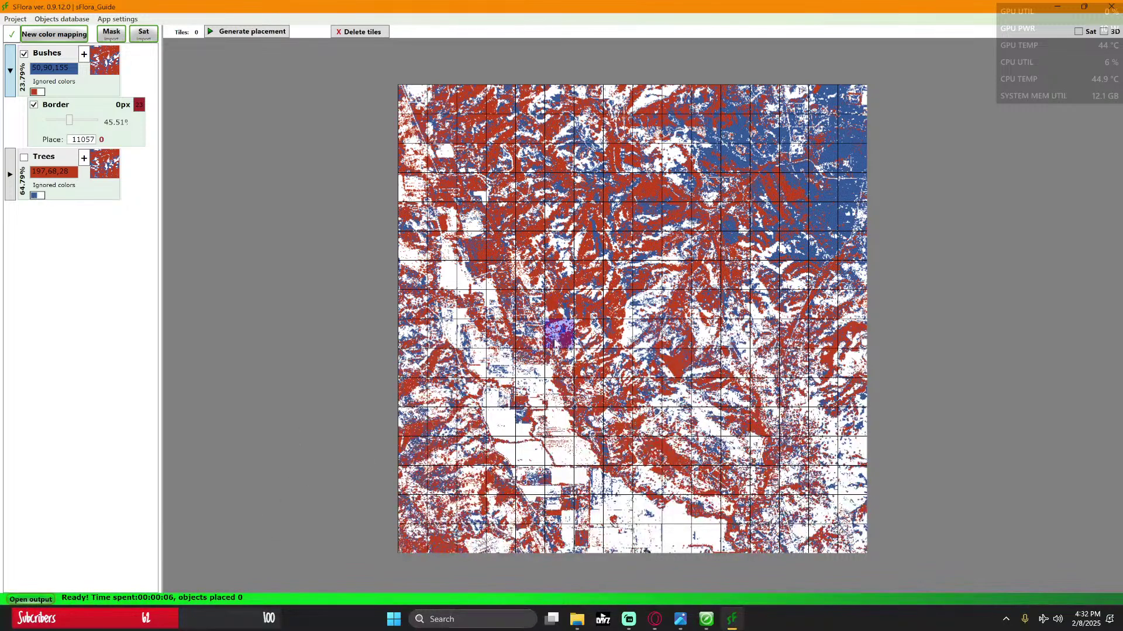
pyautogui.scroll(3, 382, 195)
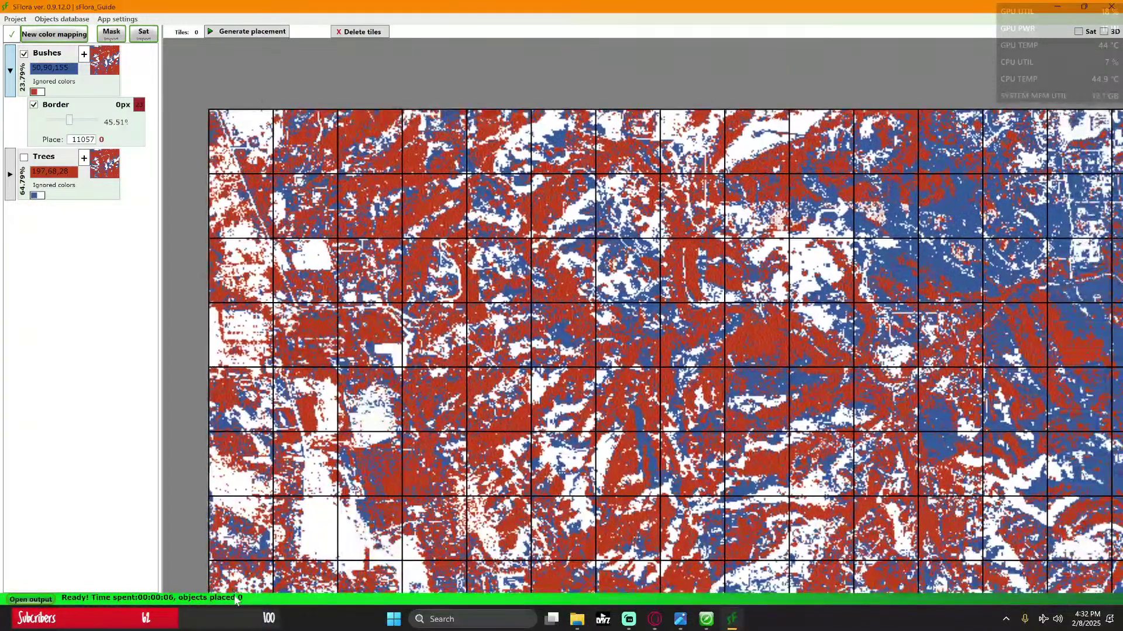
# Step: Clear the ignored colors of the Bushes mapping and generate the placement again
pyautogui.click(37, 92)
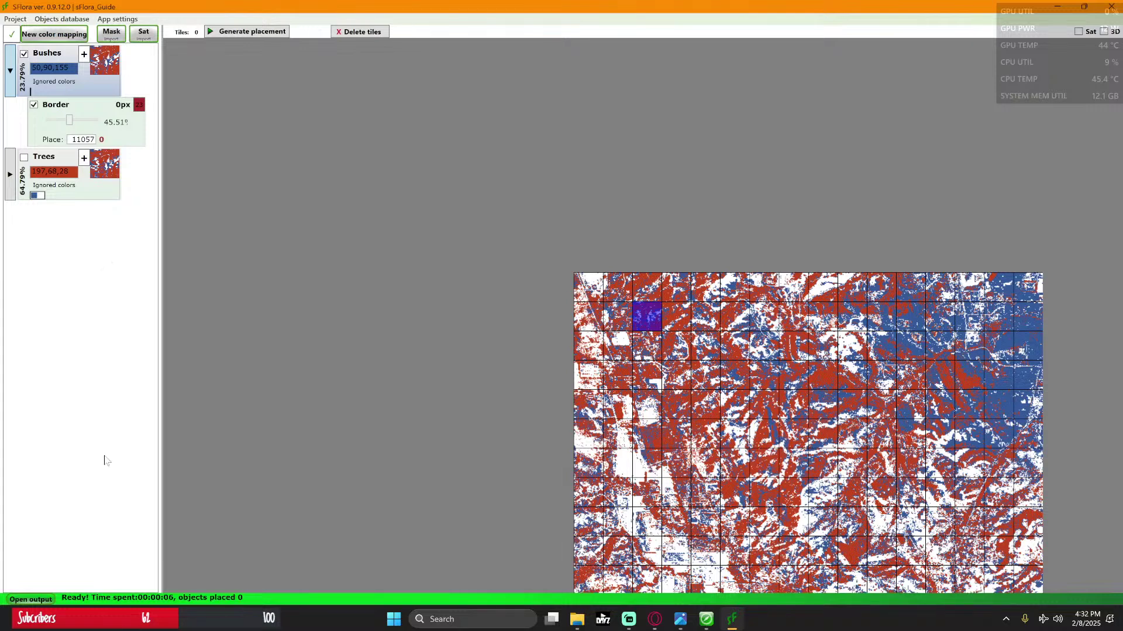
pyautogui.click(217, 31)
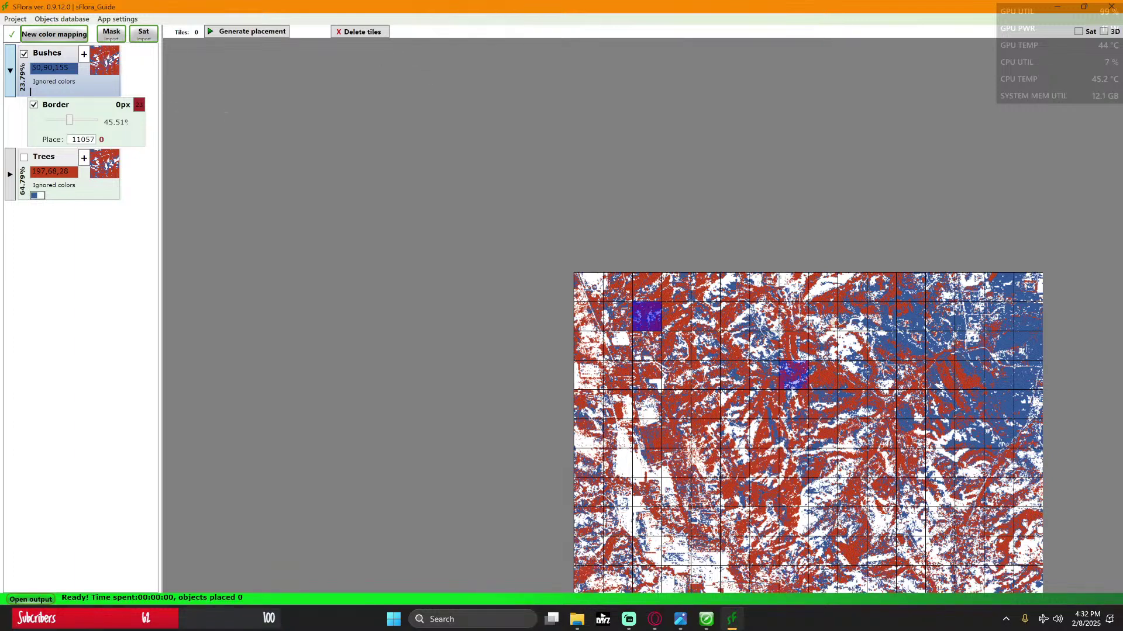
pyautogui.moveTo(760, 371); pyautogui.dragTo(536, 222)
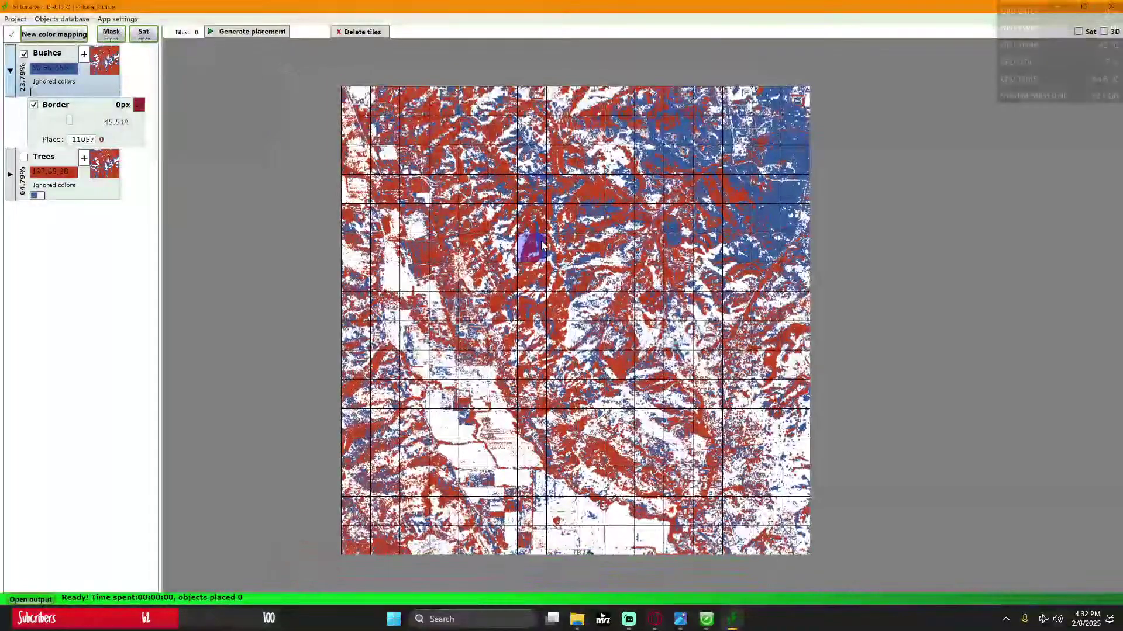